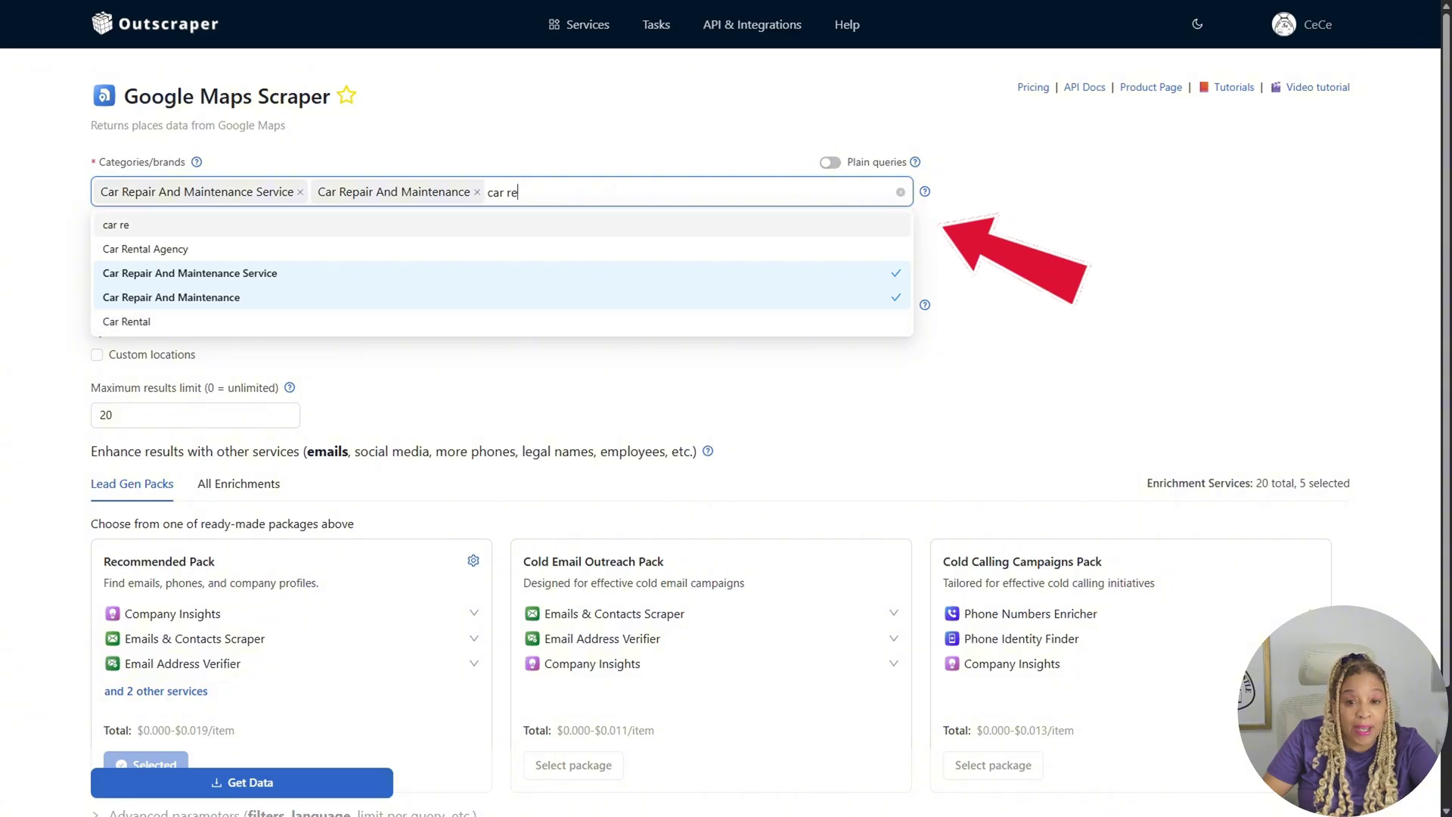
Step: Search the business categories for "auto" and add Auto Repair Shop to the selected categories
key(BackSpace)
key(BackSpace)
key(BackSpace)
key(BackSpace)
key(BackSpace)
key(BackSpace)
text(auto)
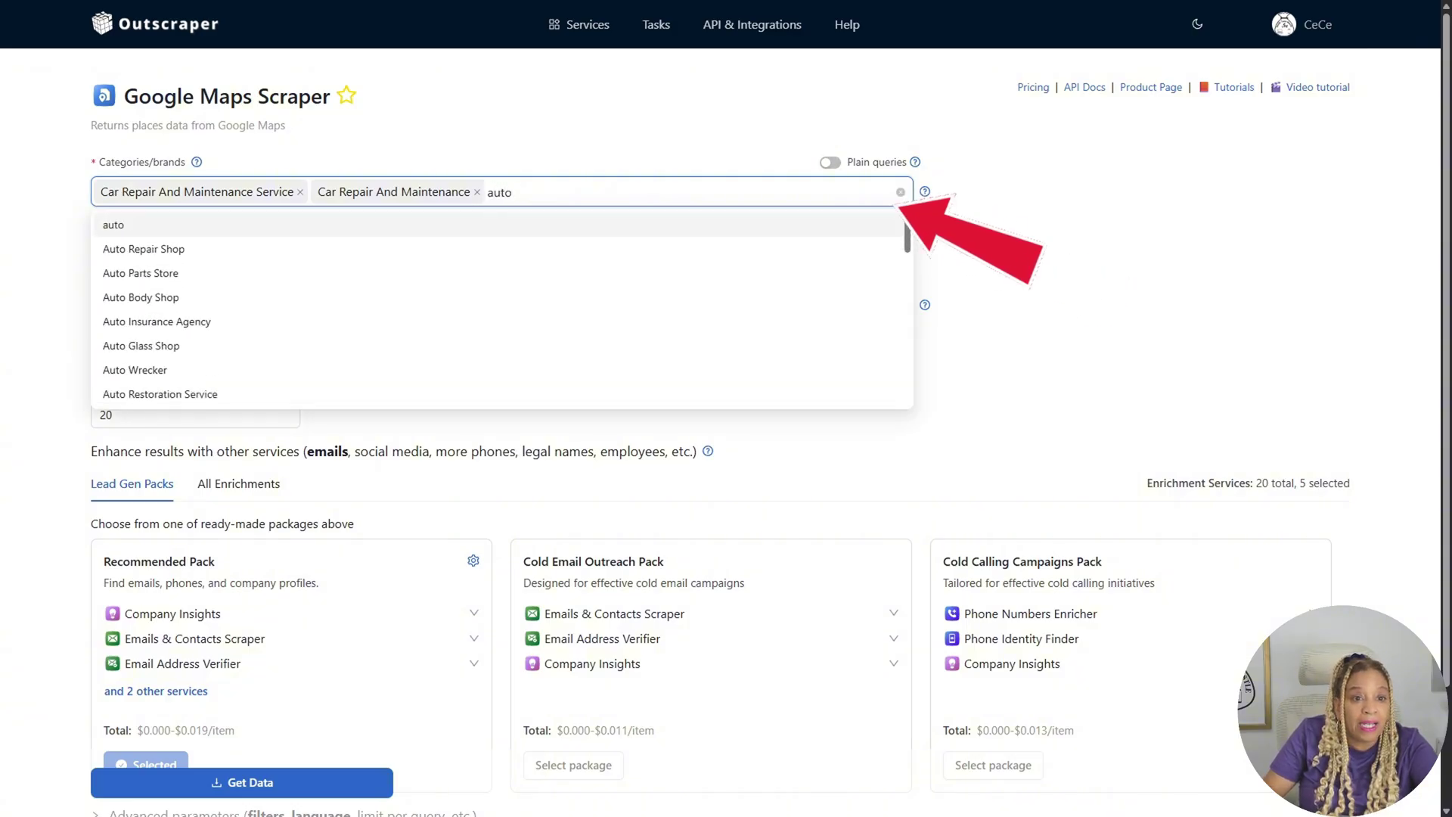
key(Down)
key(Return)
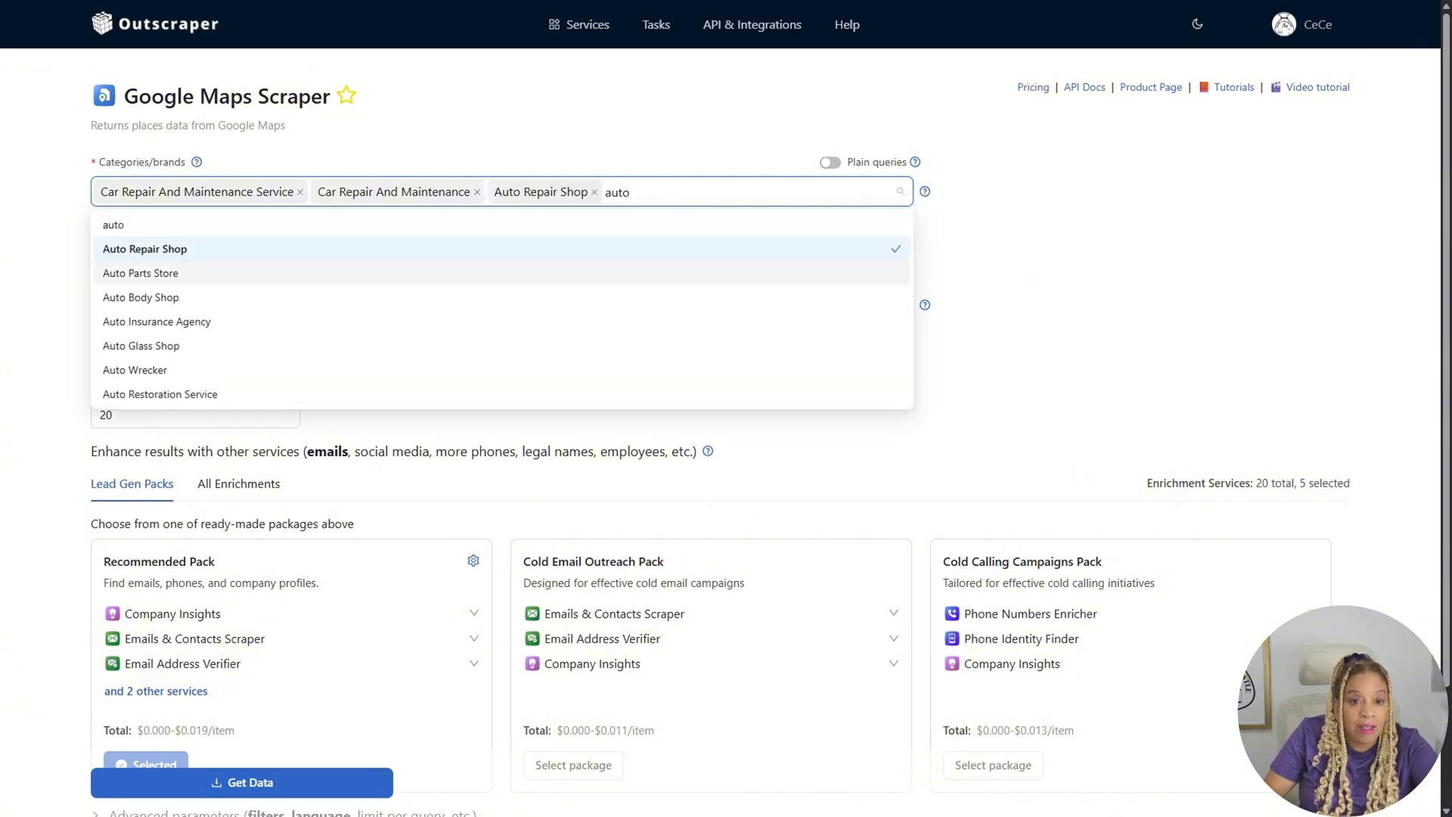
scroll(499, 291, down, 6)
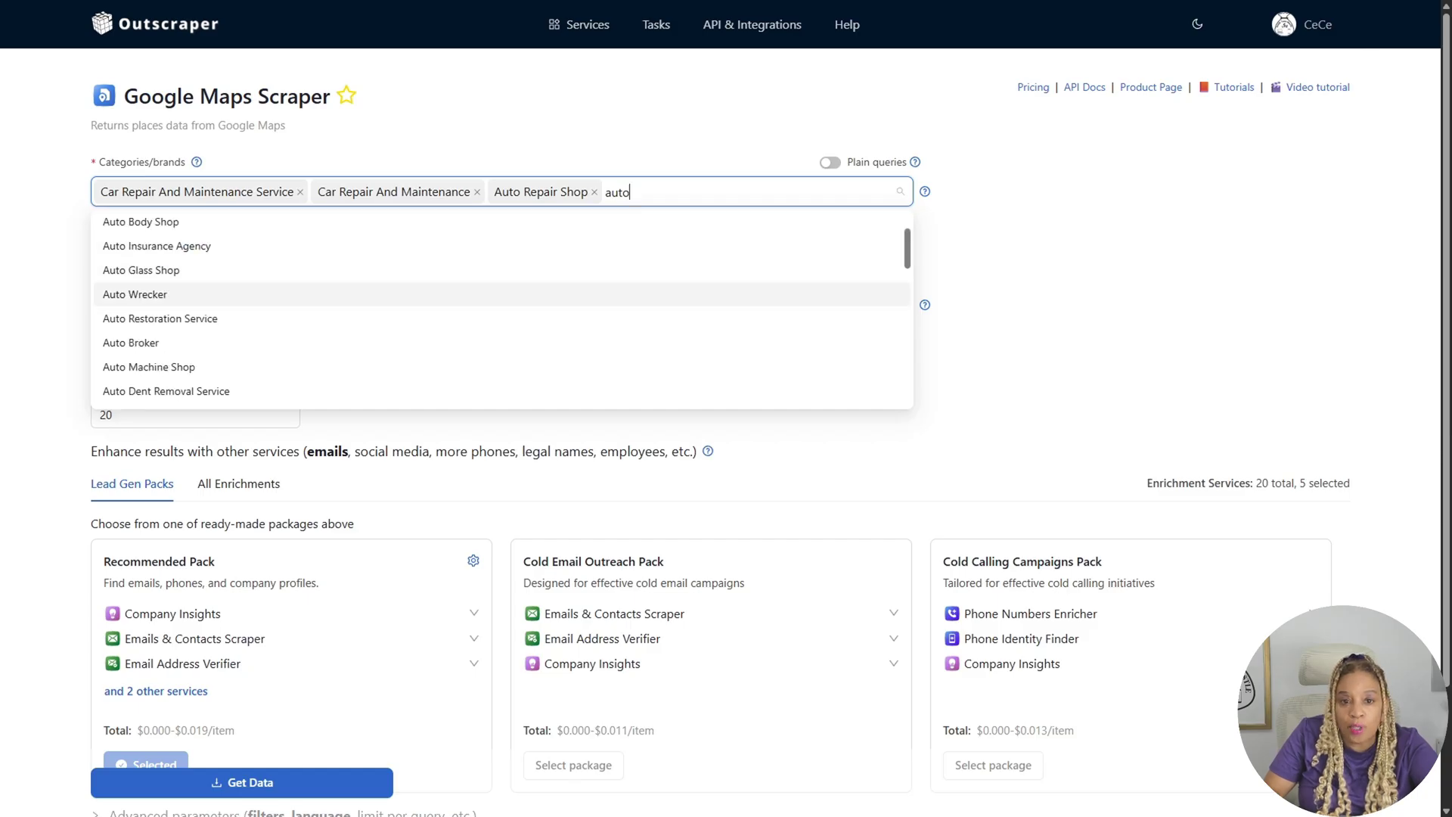
scroll(499, 291, down, 3)
key(Escape)
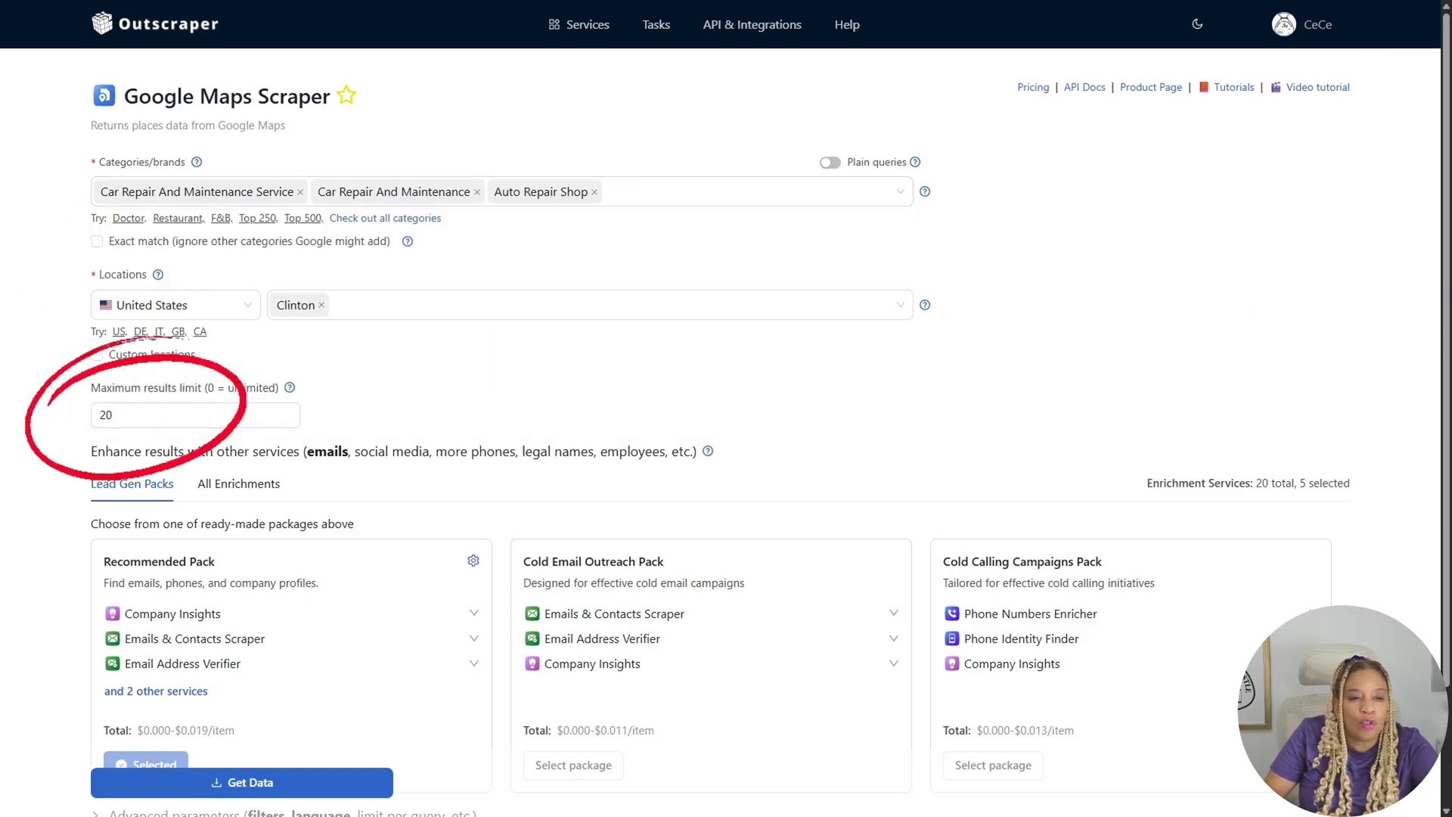
Step: Submit and confirm the scraping task with a maximum results limit of 10, and open the Tasks page
key(ctrl+a)
text(10)
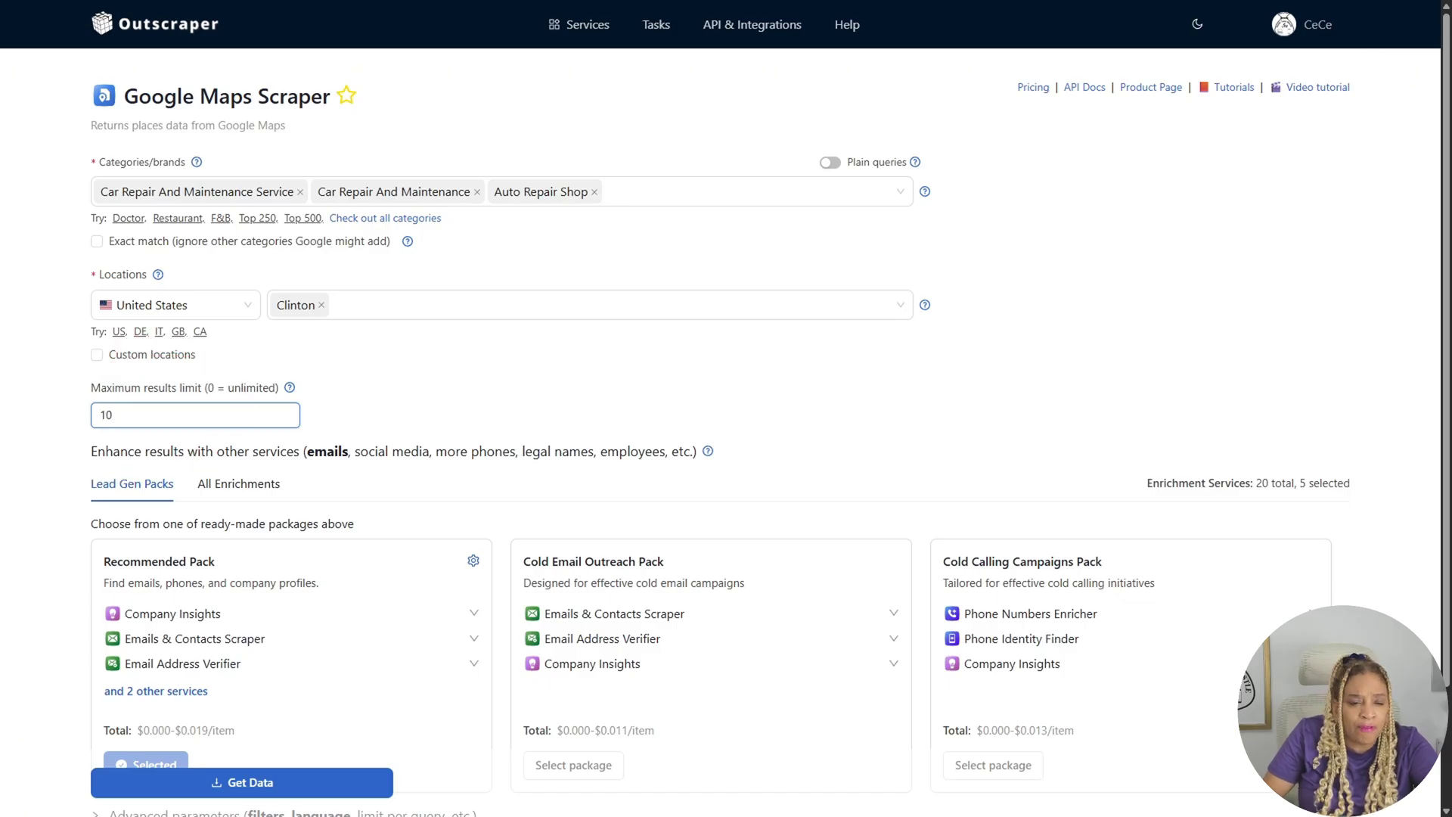
scroll(726, 408, down, 2)
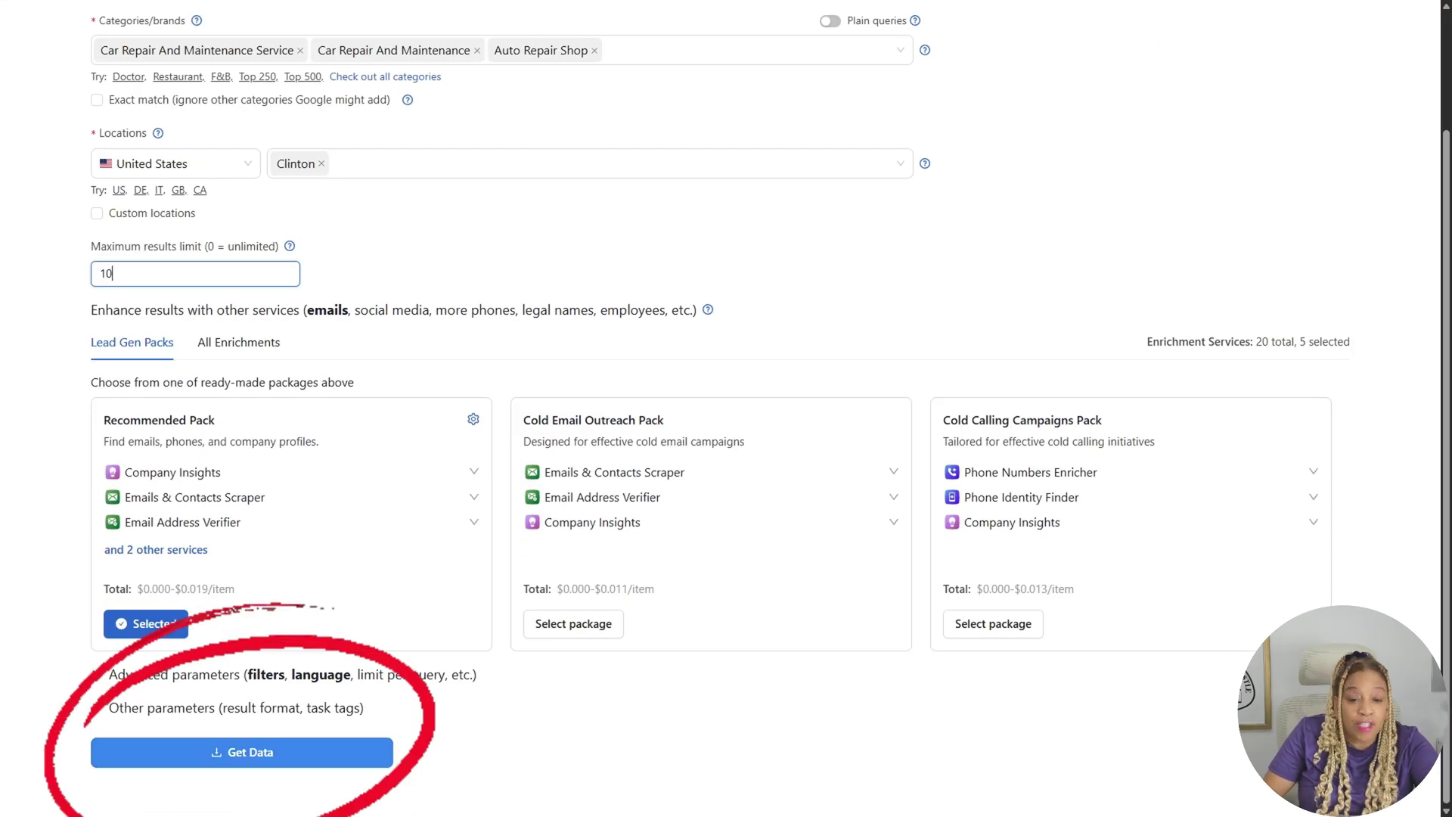
click(242, 752)
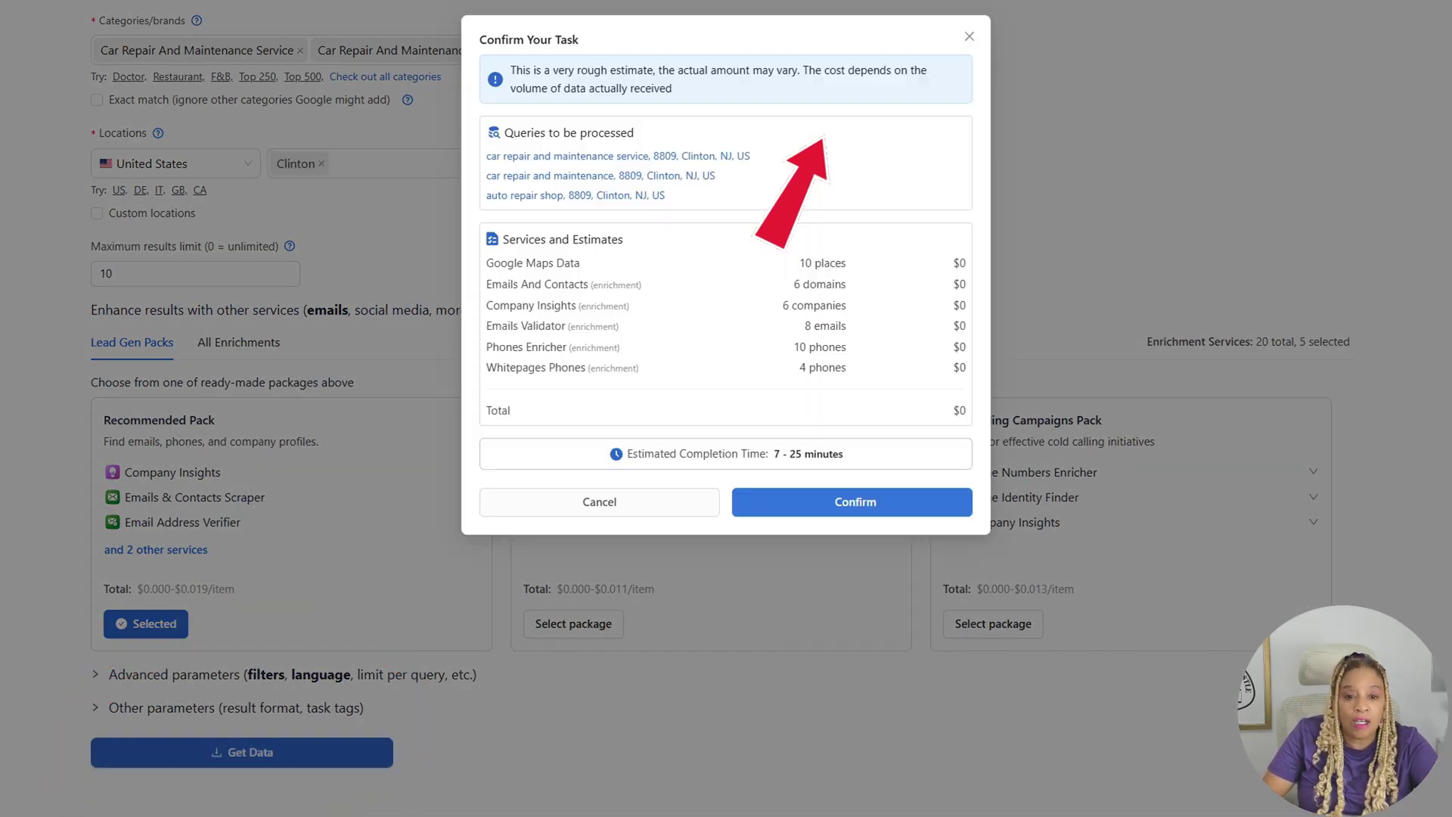
click(852, 501)
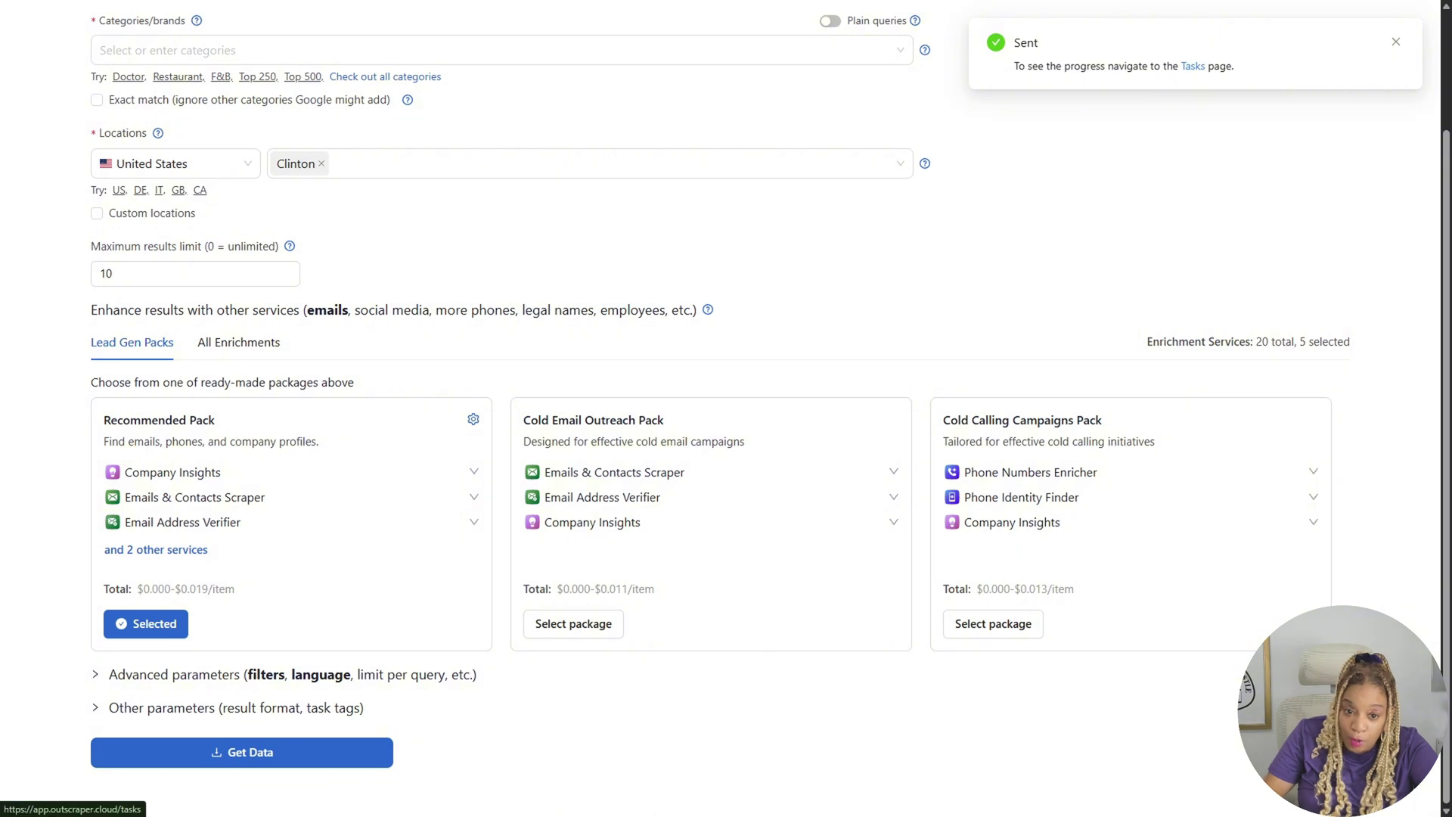
click(1192, 66)
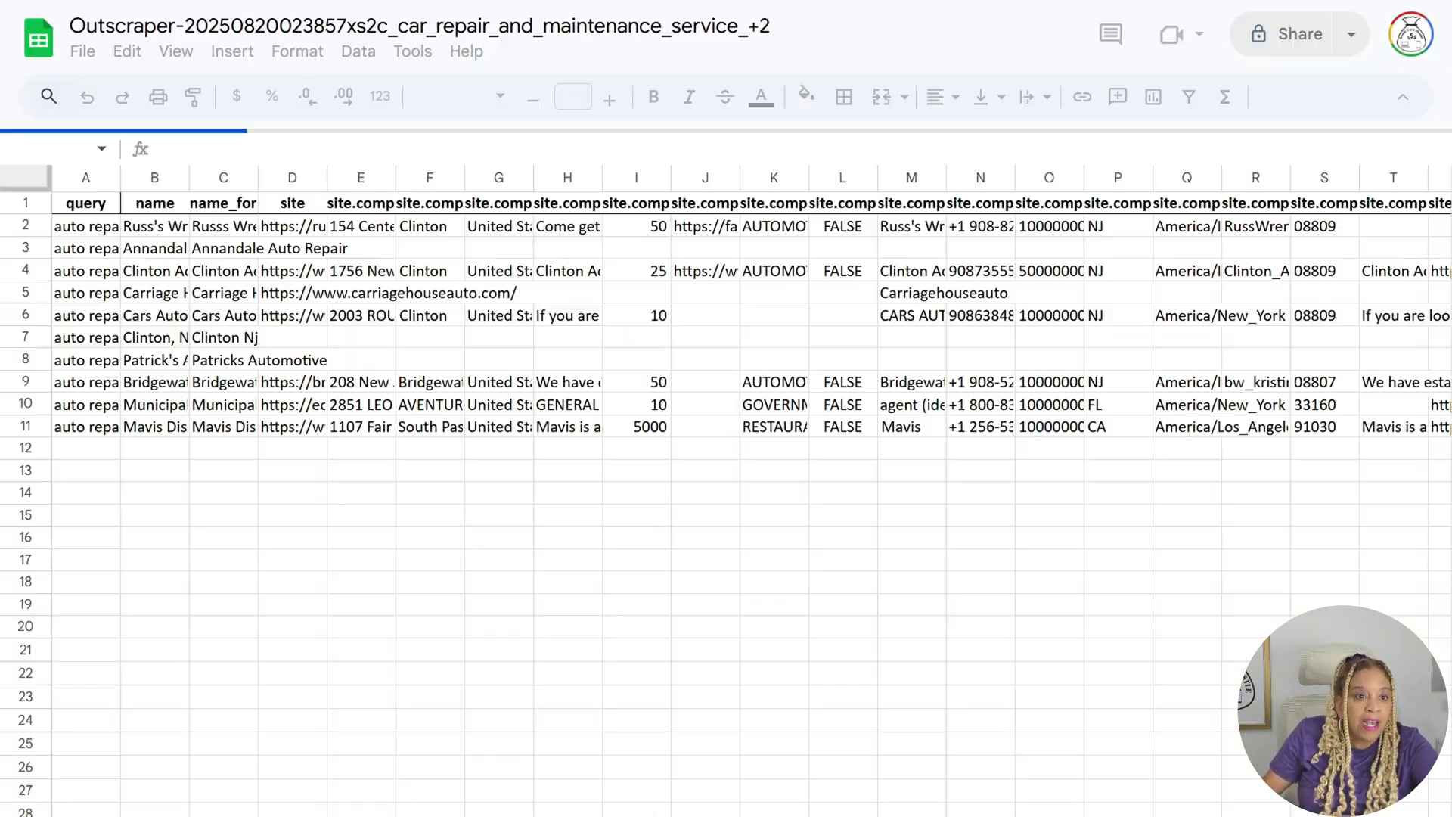
Step: Widen the query, name, name_for_emails and site columns in the scraped results spreadsheet
drag(191, 173, 577, 174)
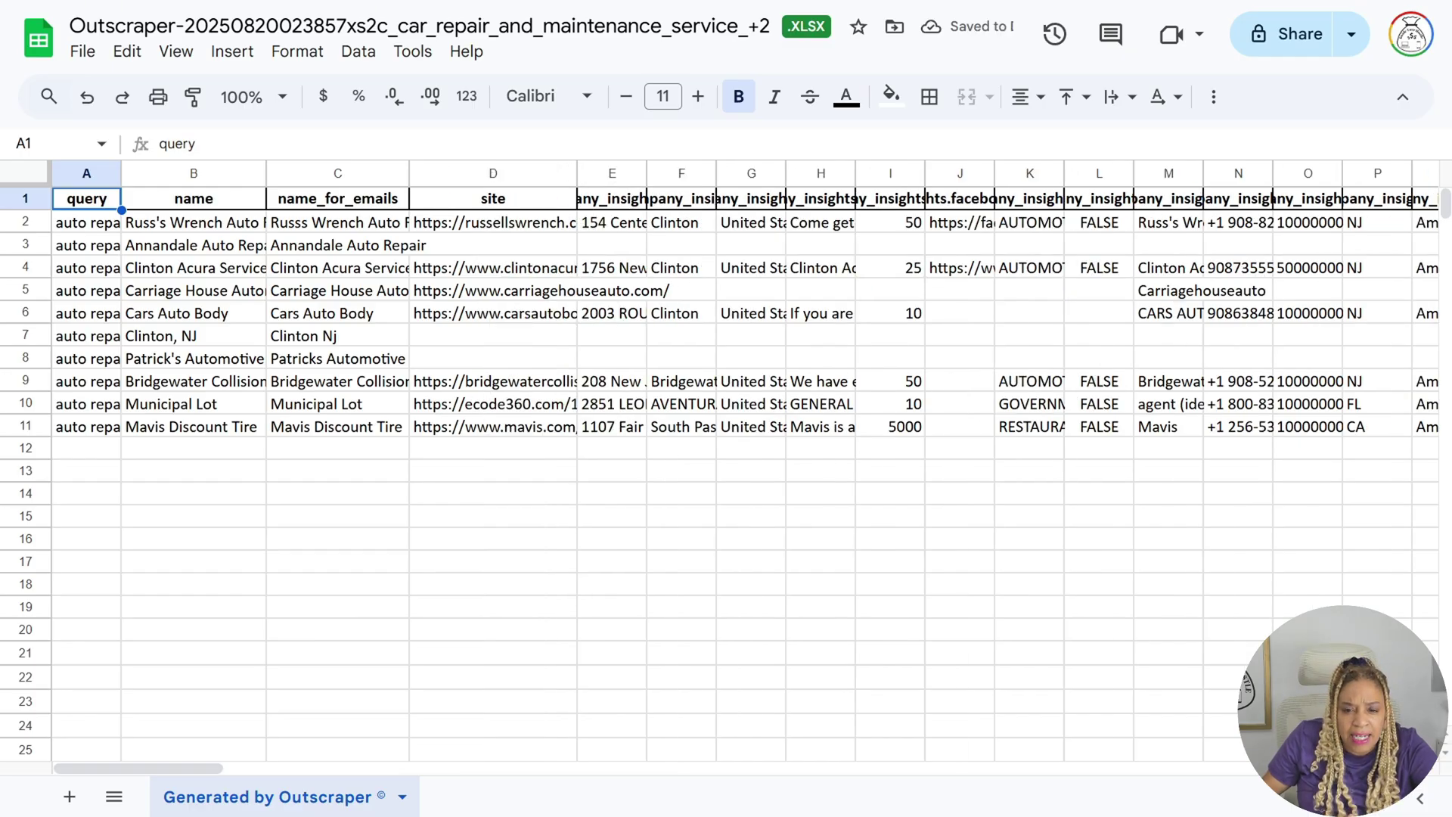
drag(121, 173, 176, 173)
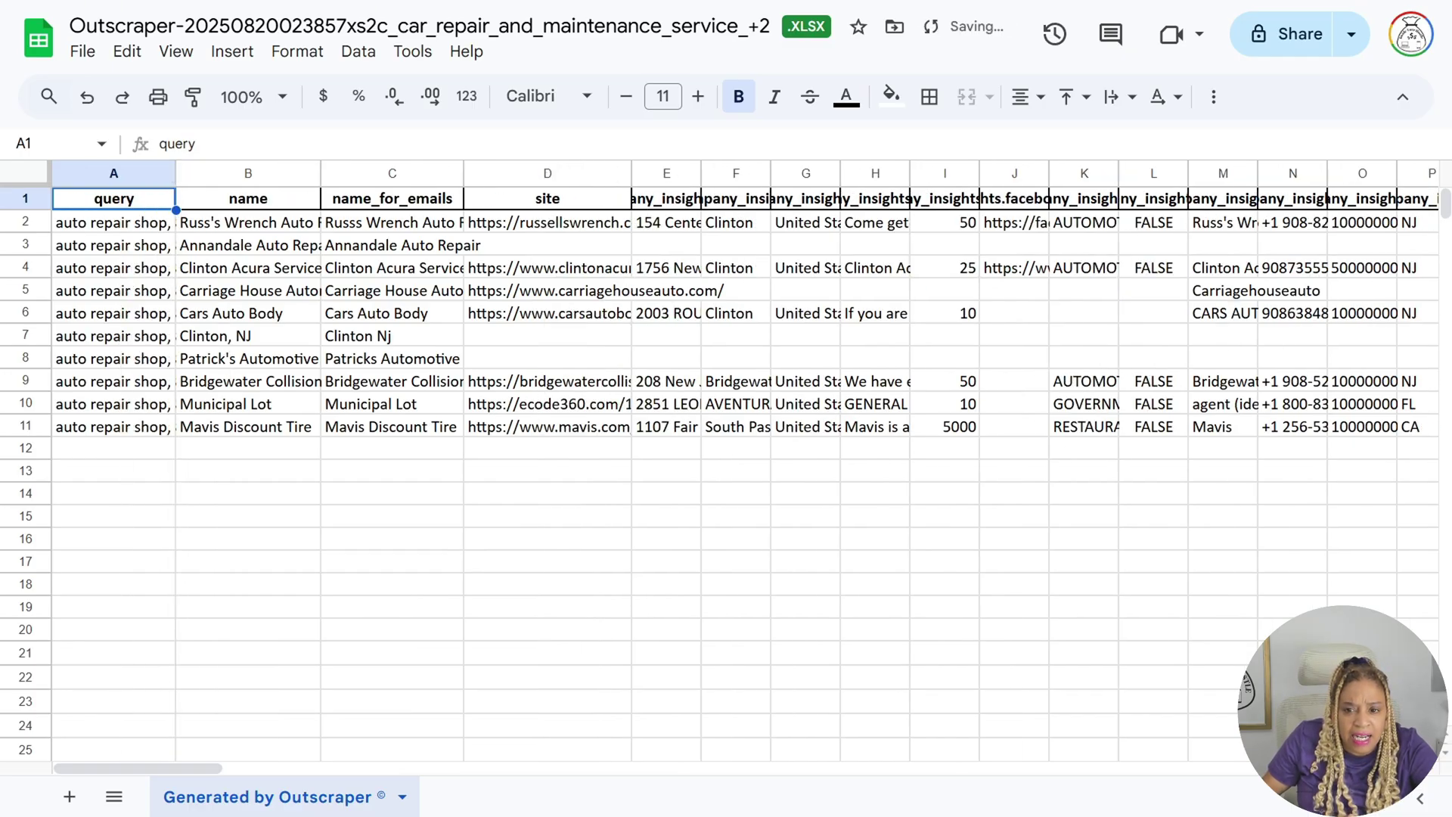
Step: Copy the business name Annandale Auto Repair from the name column and check that row's name_for_emails and site cells
click(391, 244)
triple_click(247, 245)
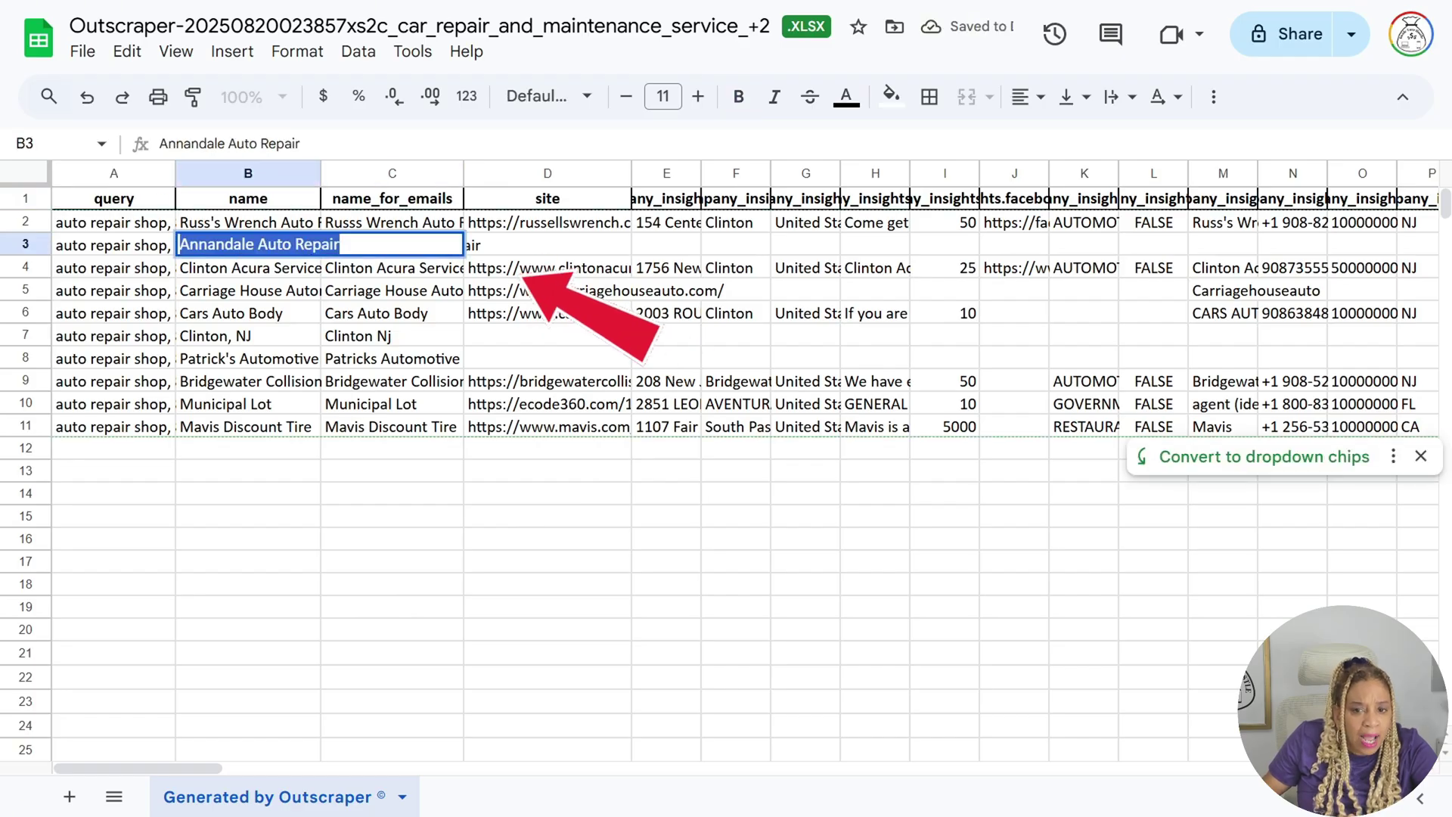
right_click(231, 249)
click(256, 346)
click(392, 313)
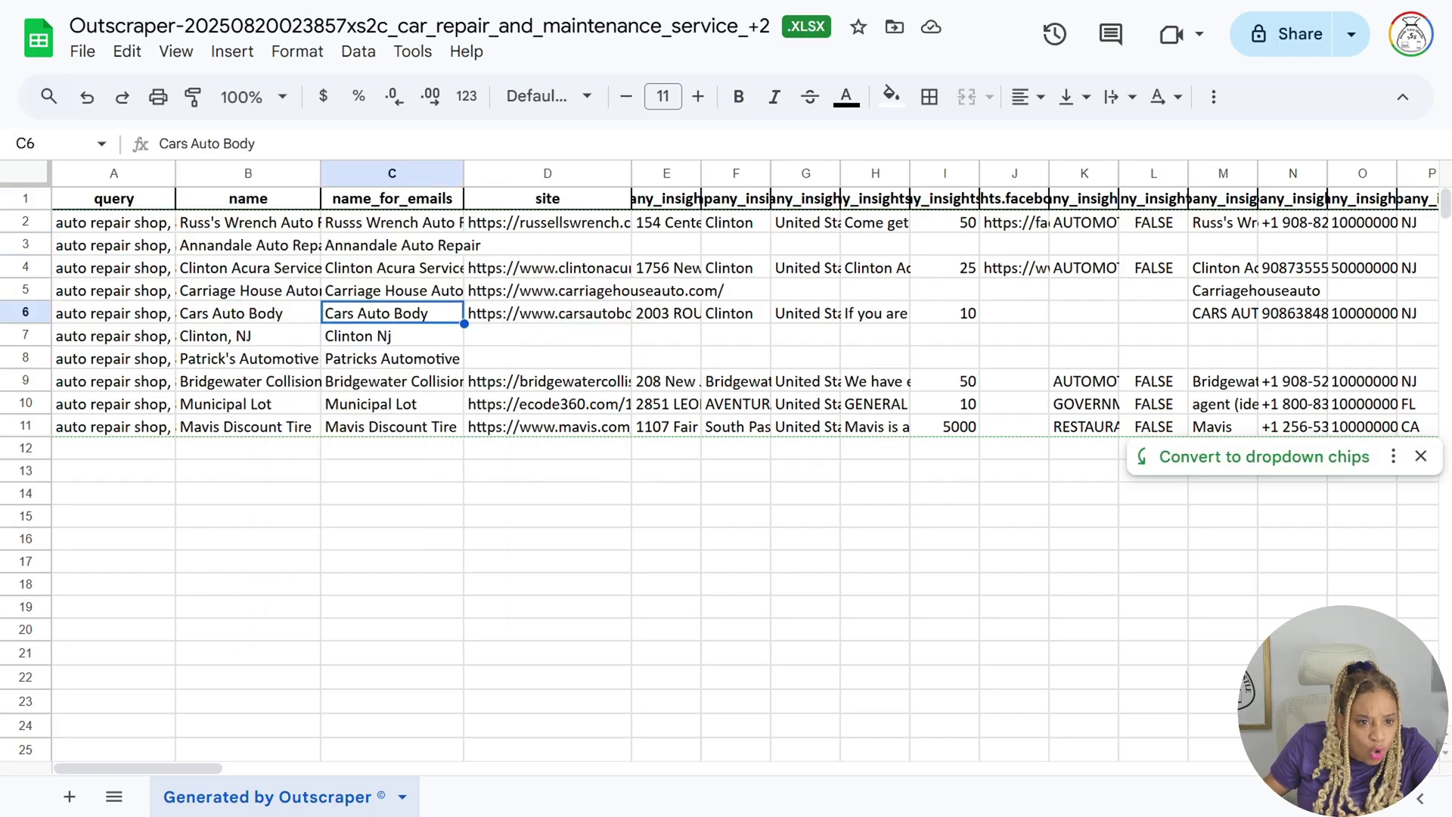
click(392, 221)
click(392, 244)
click(546, 244)
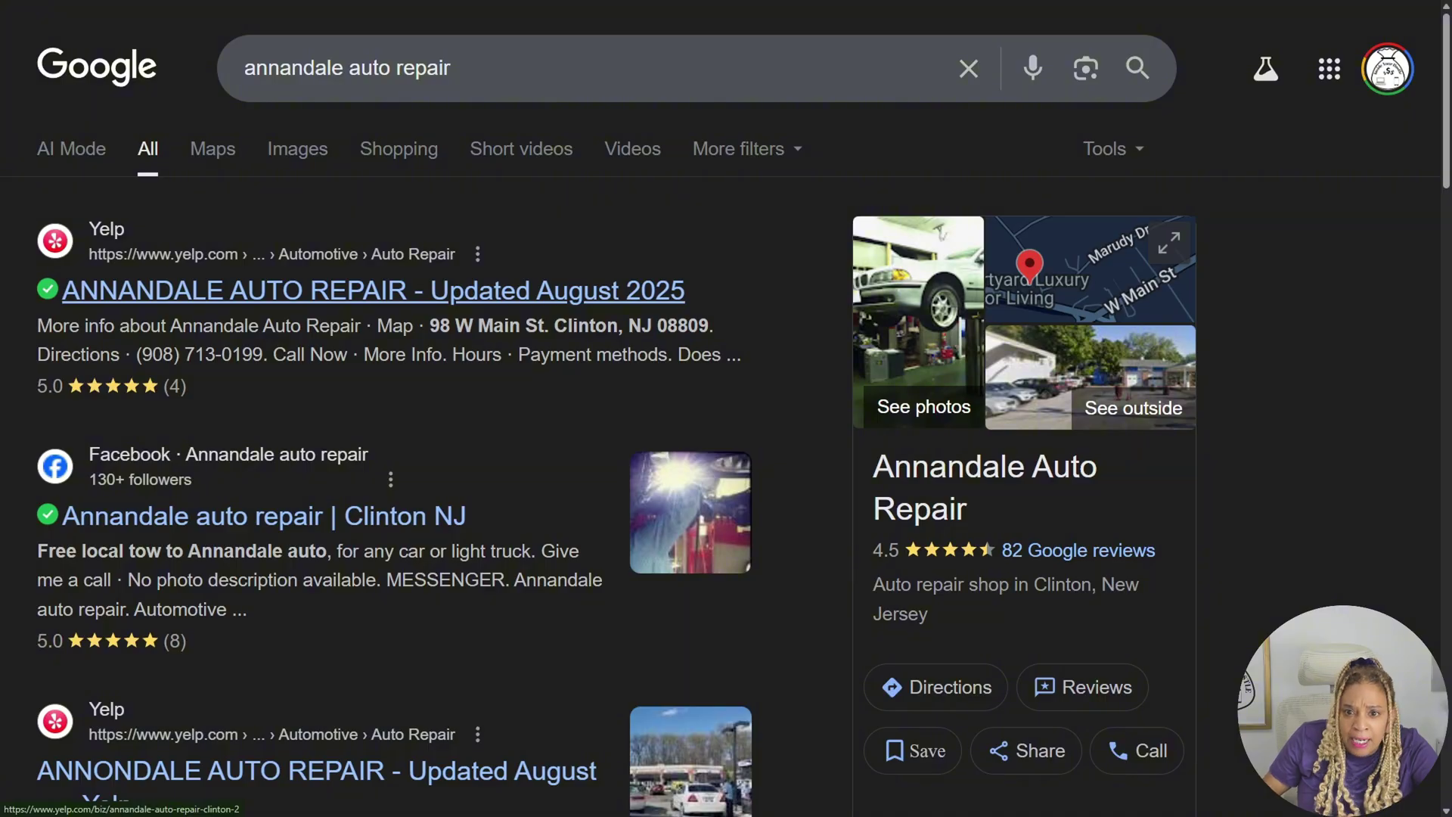
Step: Examine the Google results and business profile for Annandale Auto Repair, looking for a website, contact details and reviews
scroll(393, 454, down, 4)
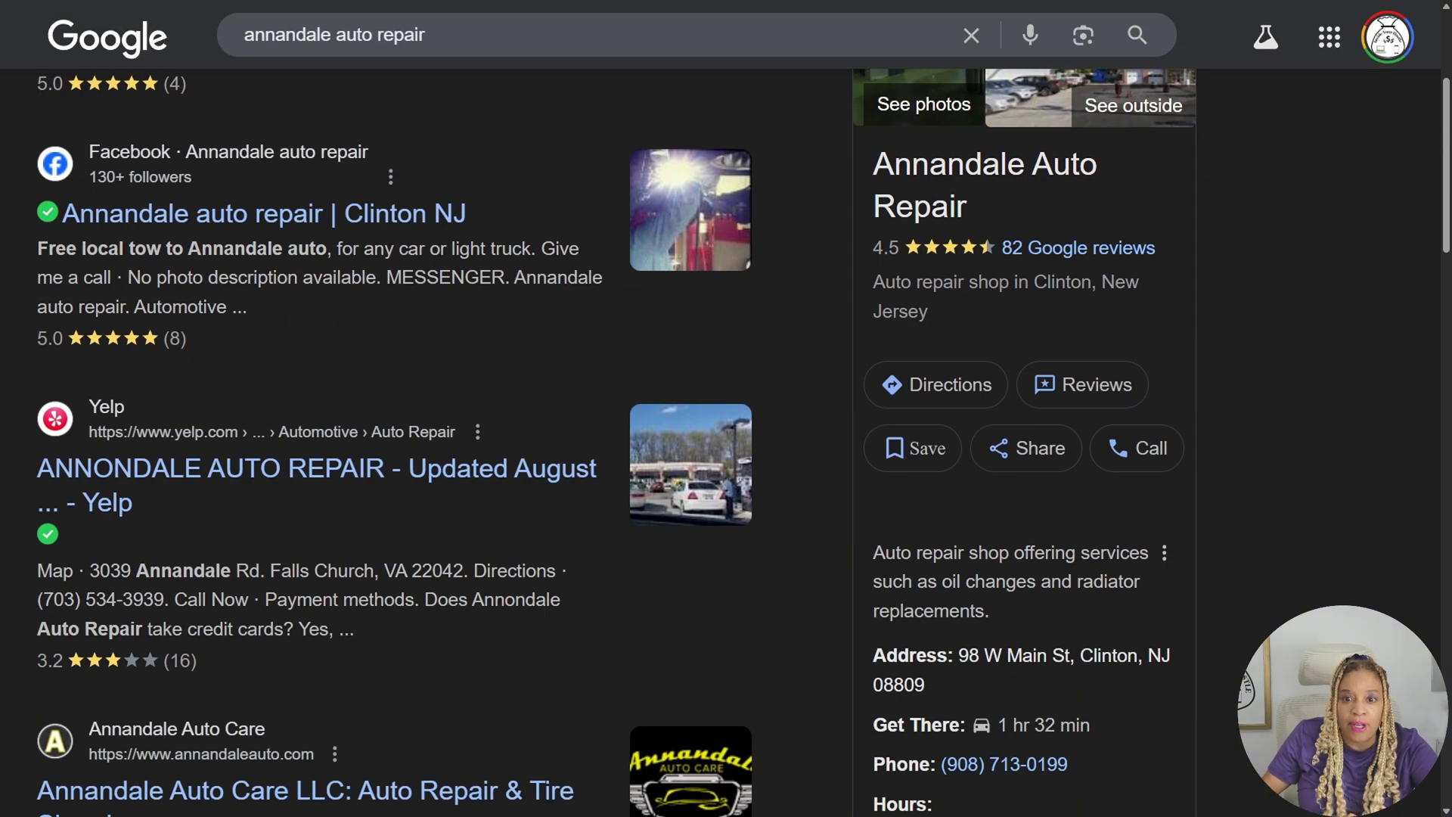
scroll(393, 454, down, 6)
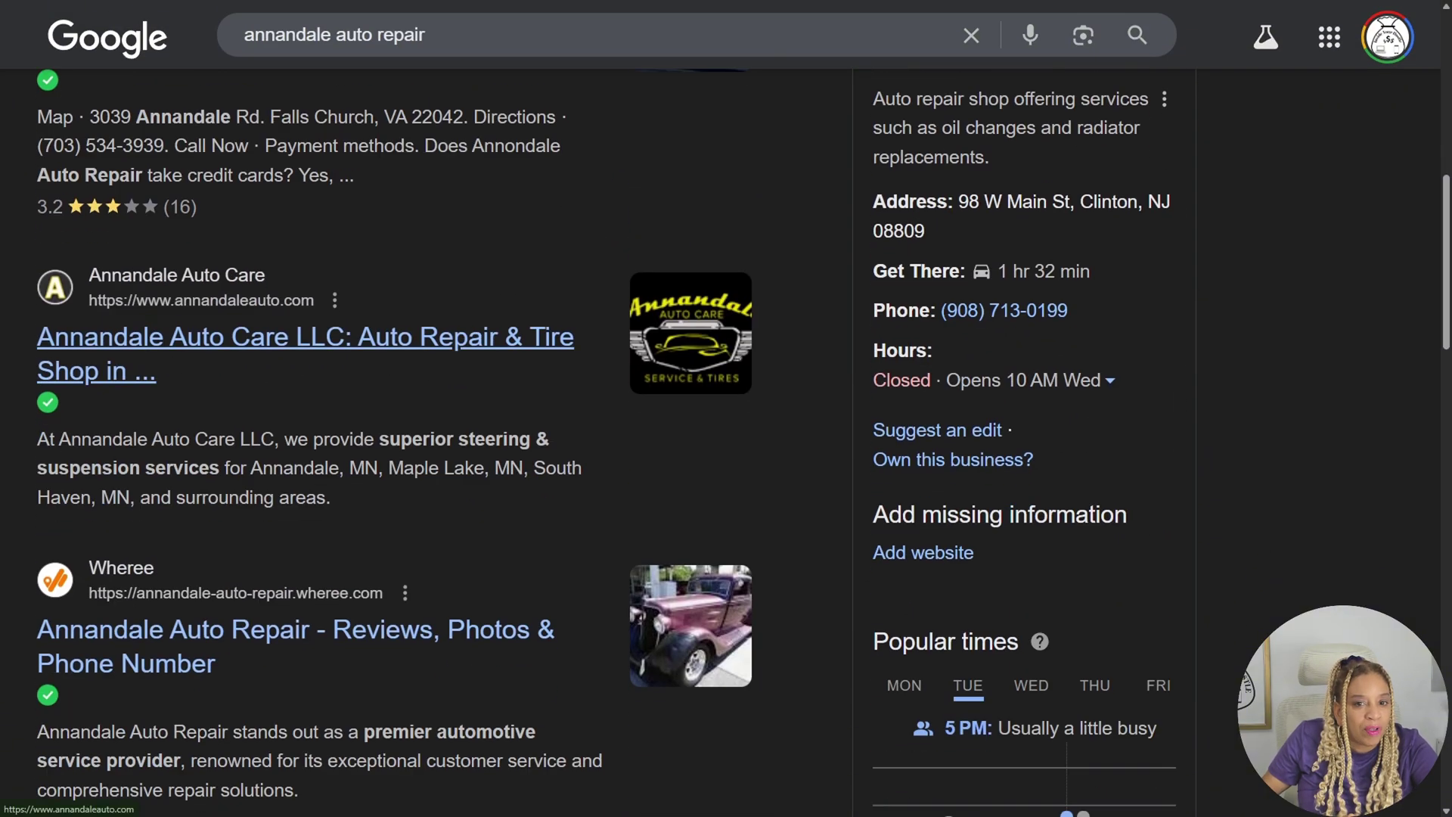
scroll(393, 454, up, 10)
scroll(303, 272, down, 10)
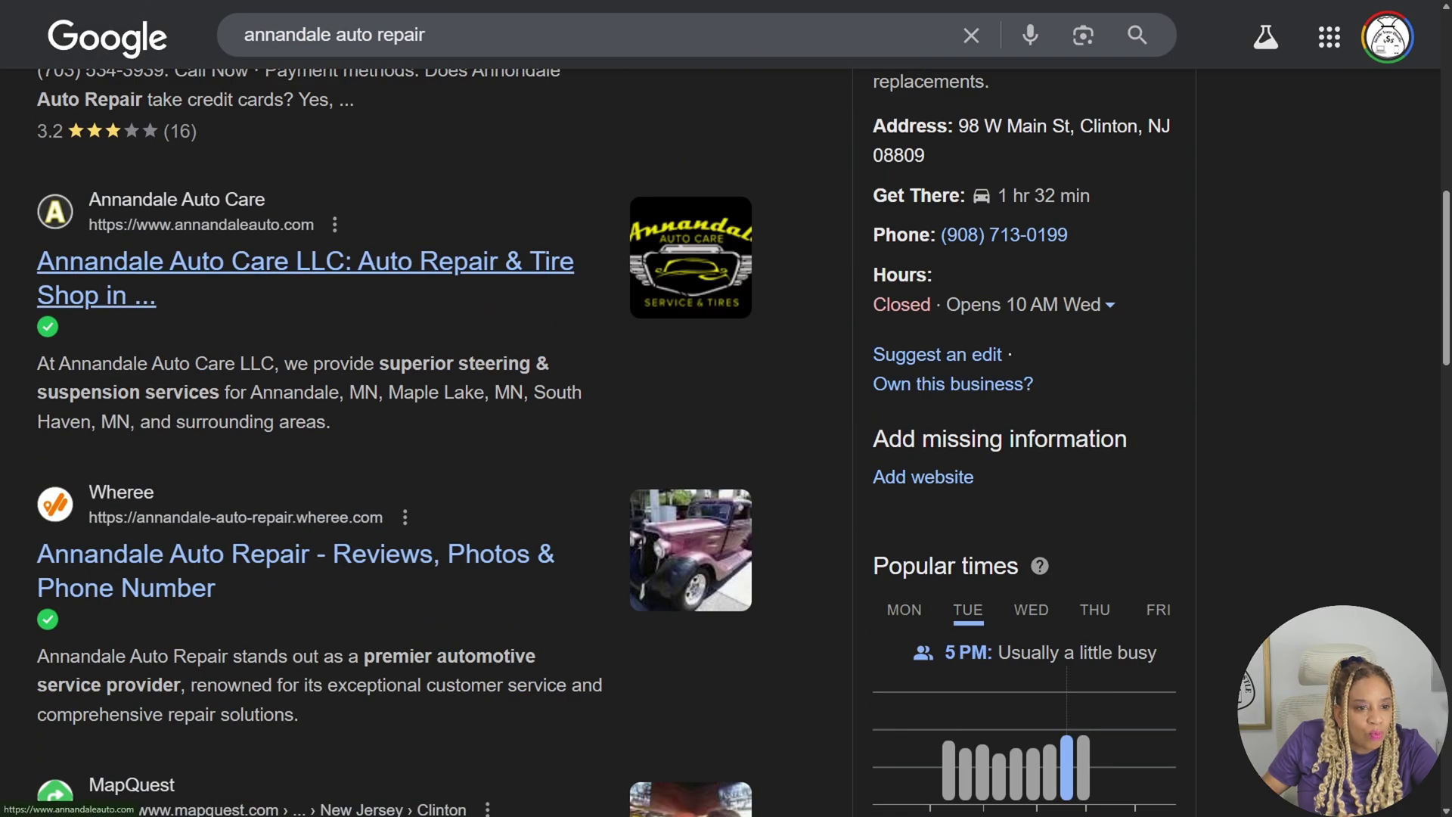
scroll(302, 288, up, 12)
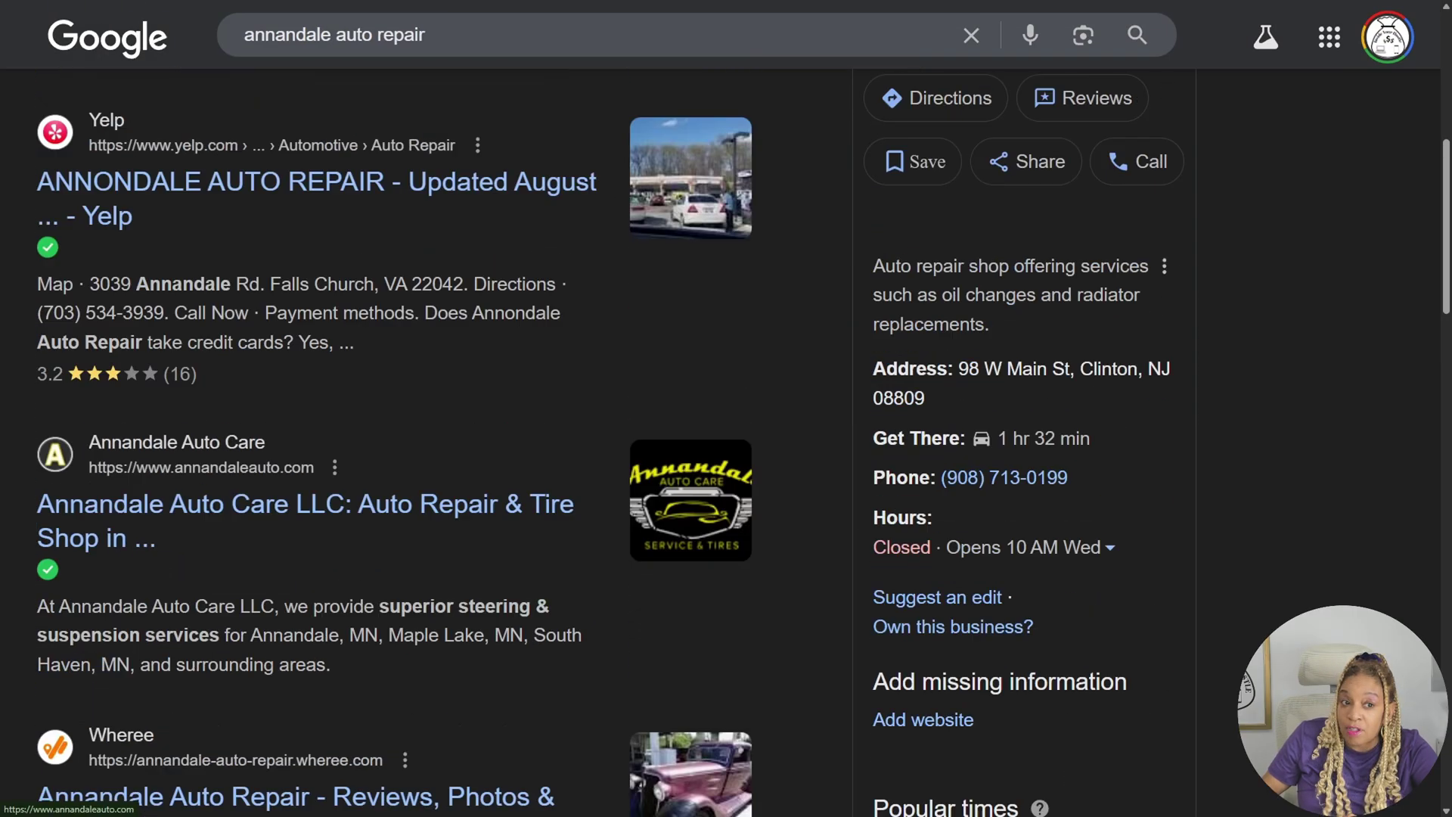
scroll(302, 288, down, 10)
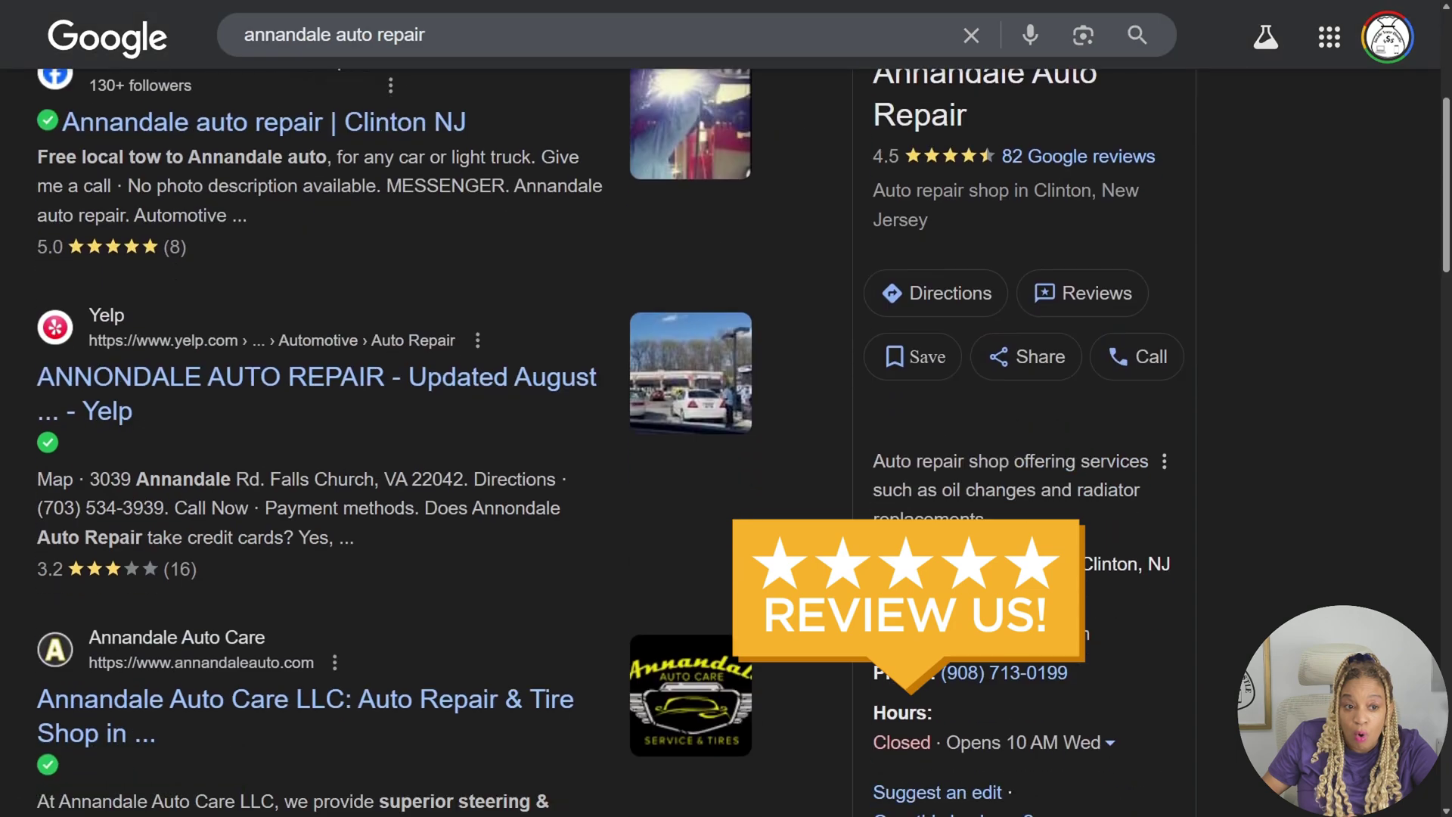
scroll(303, 287, up, 8)
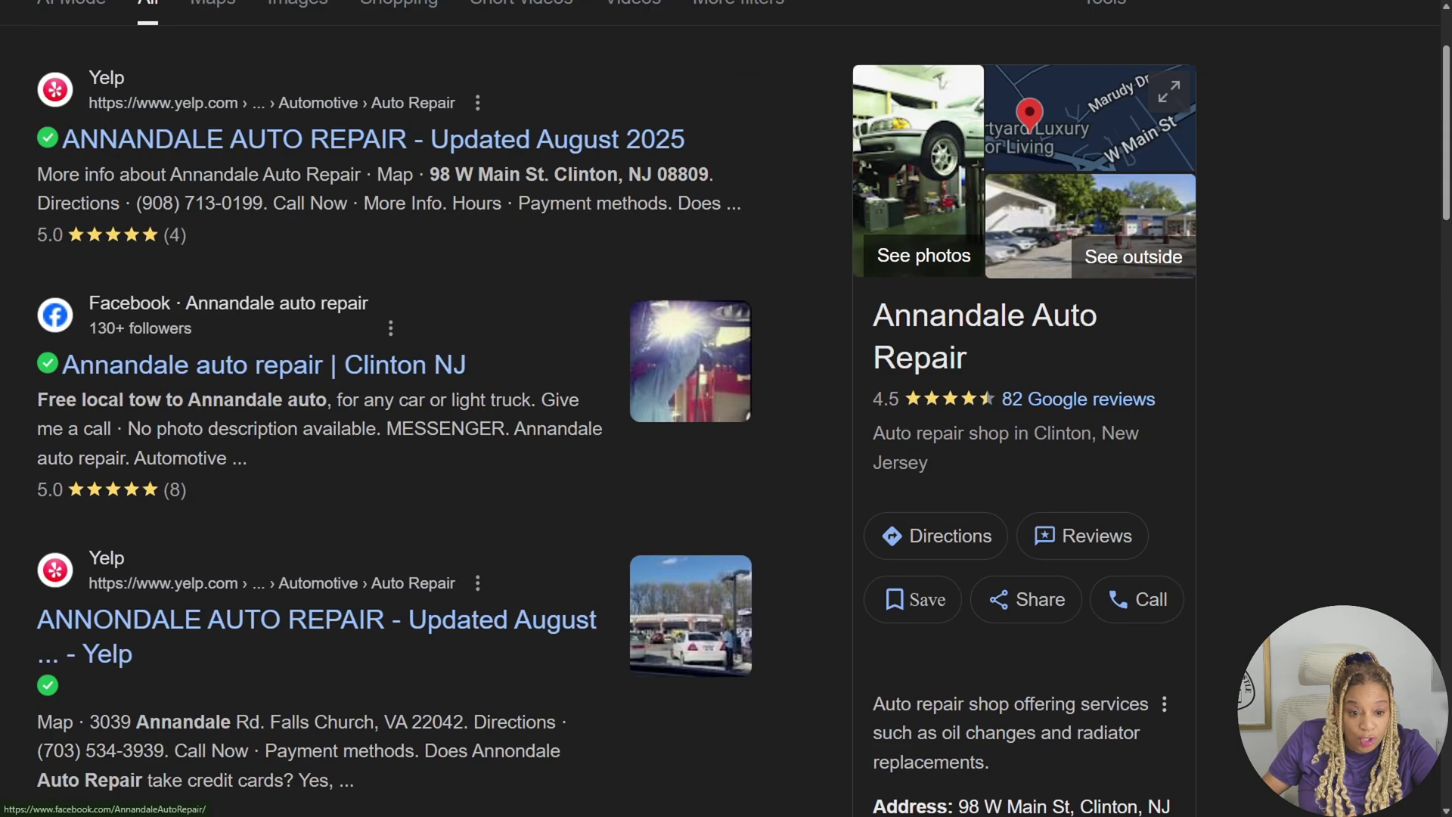
scroll(302, 287, down, 4)
scroll(303, 288, up, 2)
scroll(302, 288, up, 4)
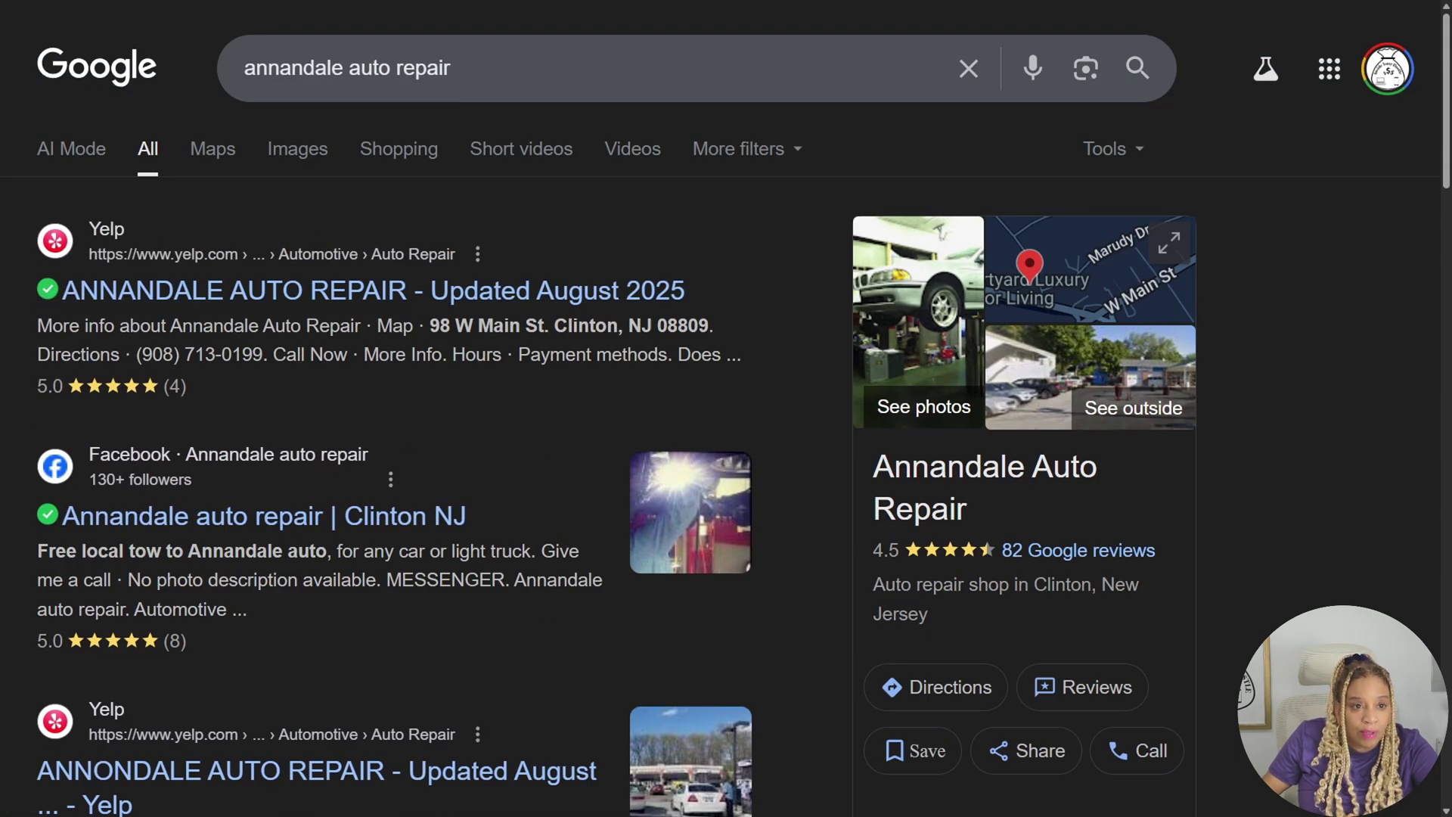
Step: Browse the photo gallery of Annandale Auto Repair's Google business profile, then close it
click(917, 321)
key(Right)
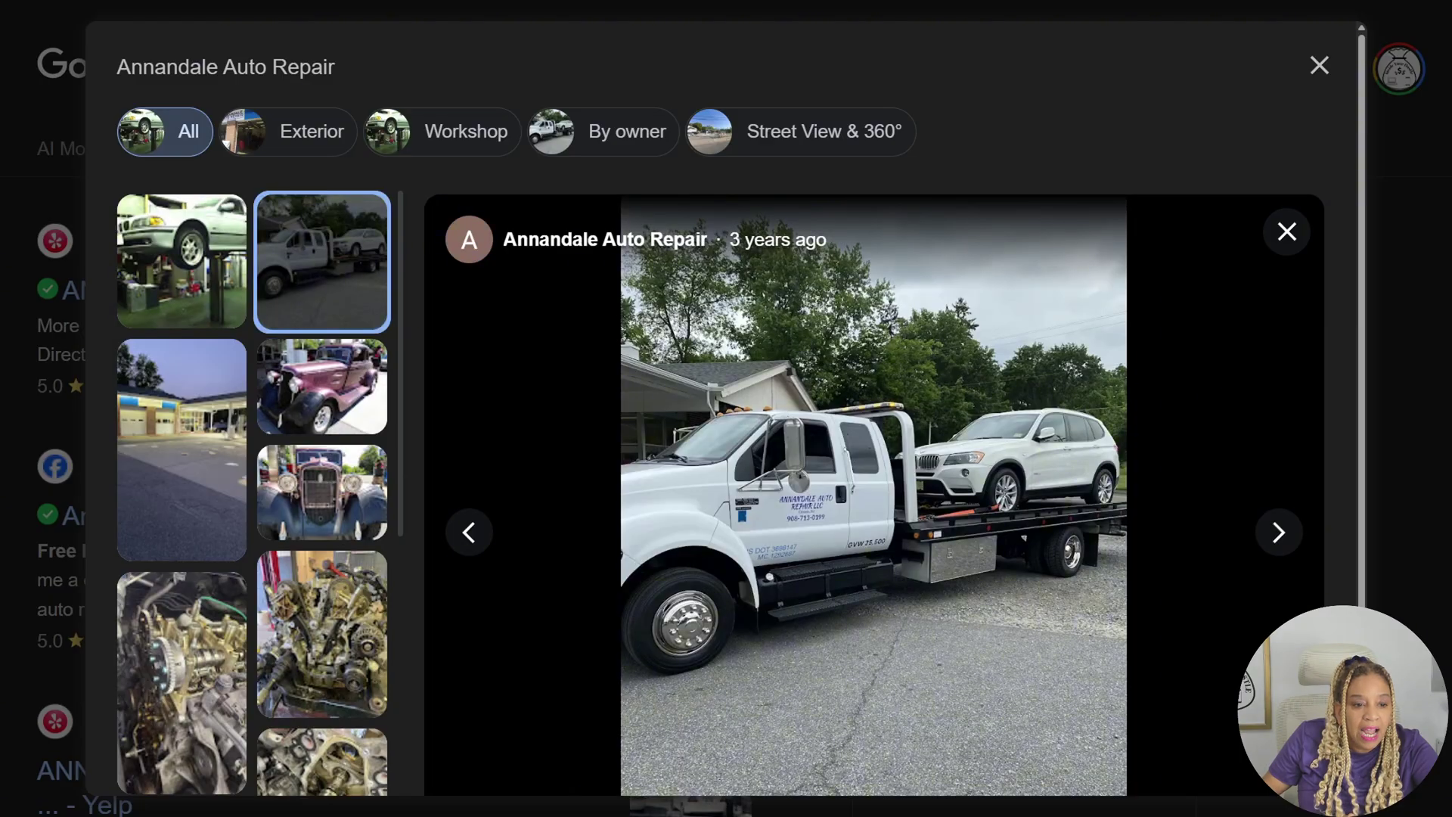
key(Right)
key(Right)
key(Right)
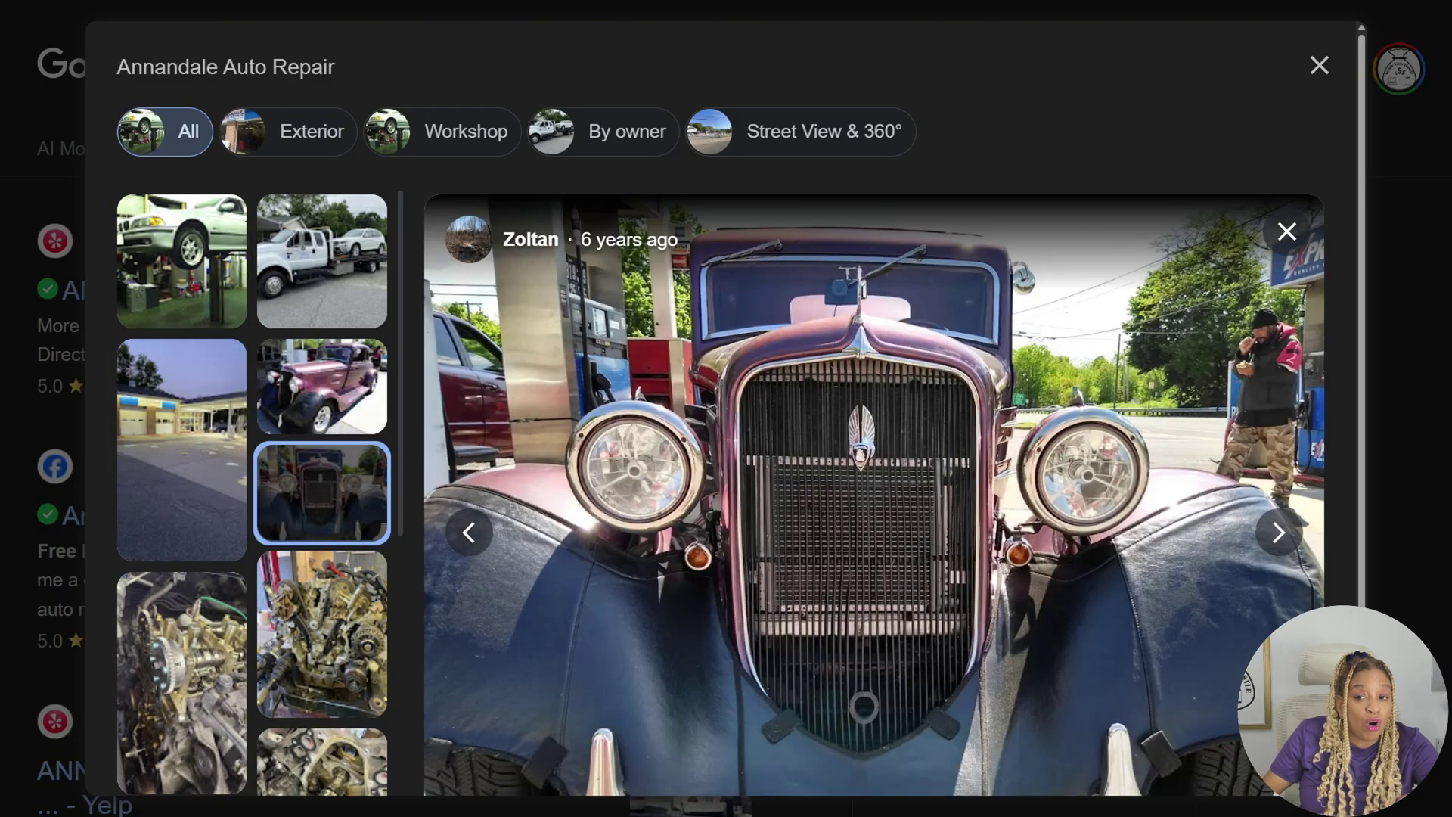
key(Right)
key(Right)
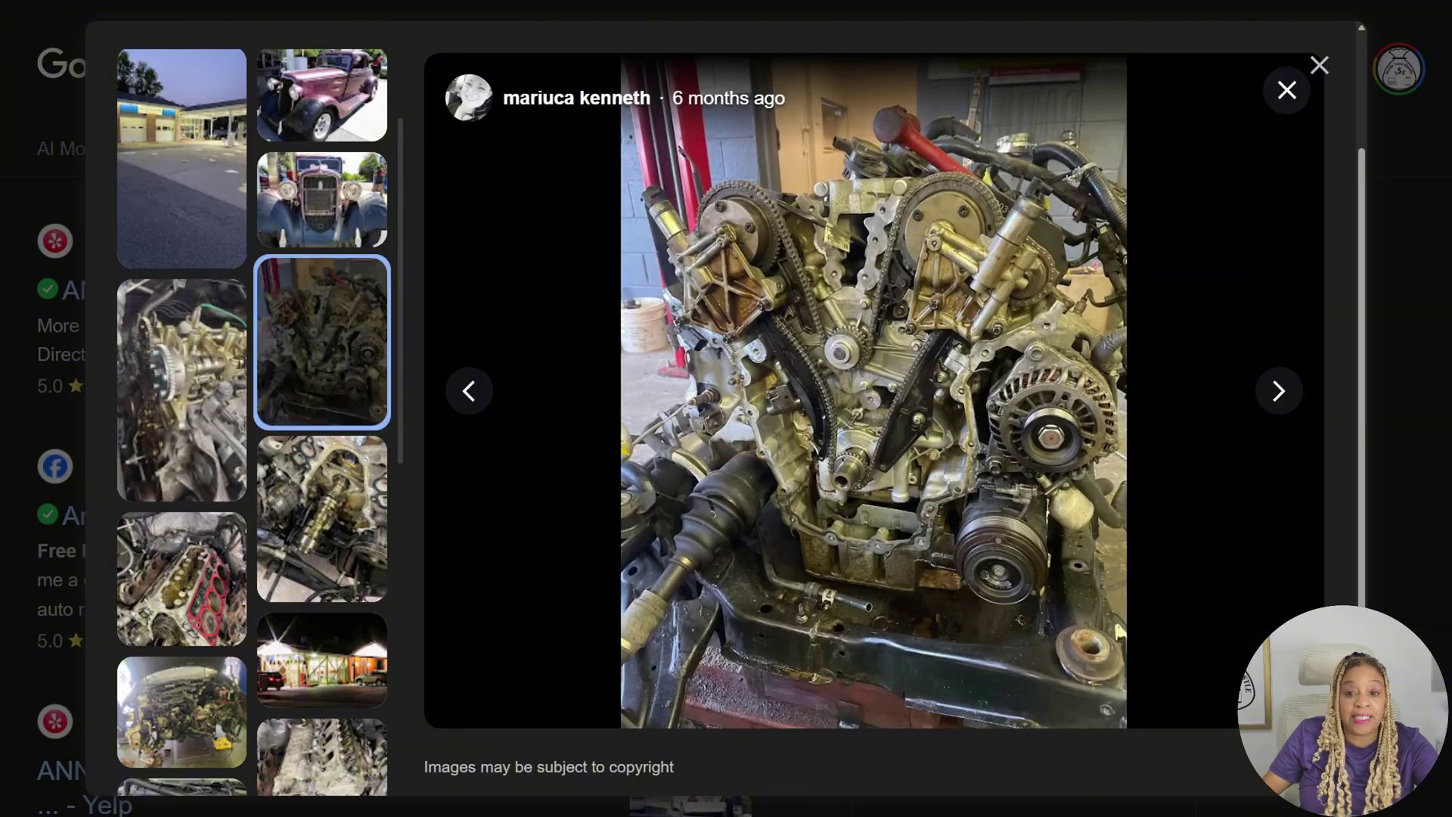
key(Right)
scroll(251, 422, down, 6)
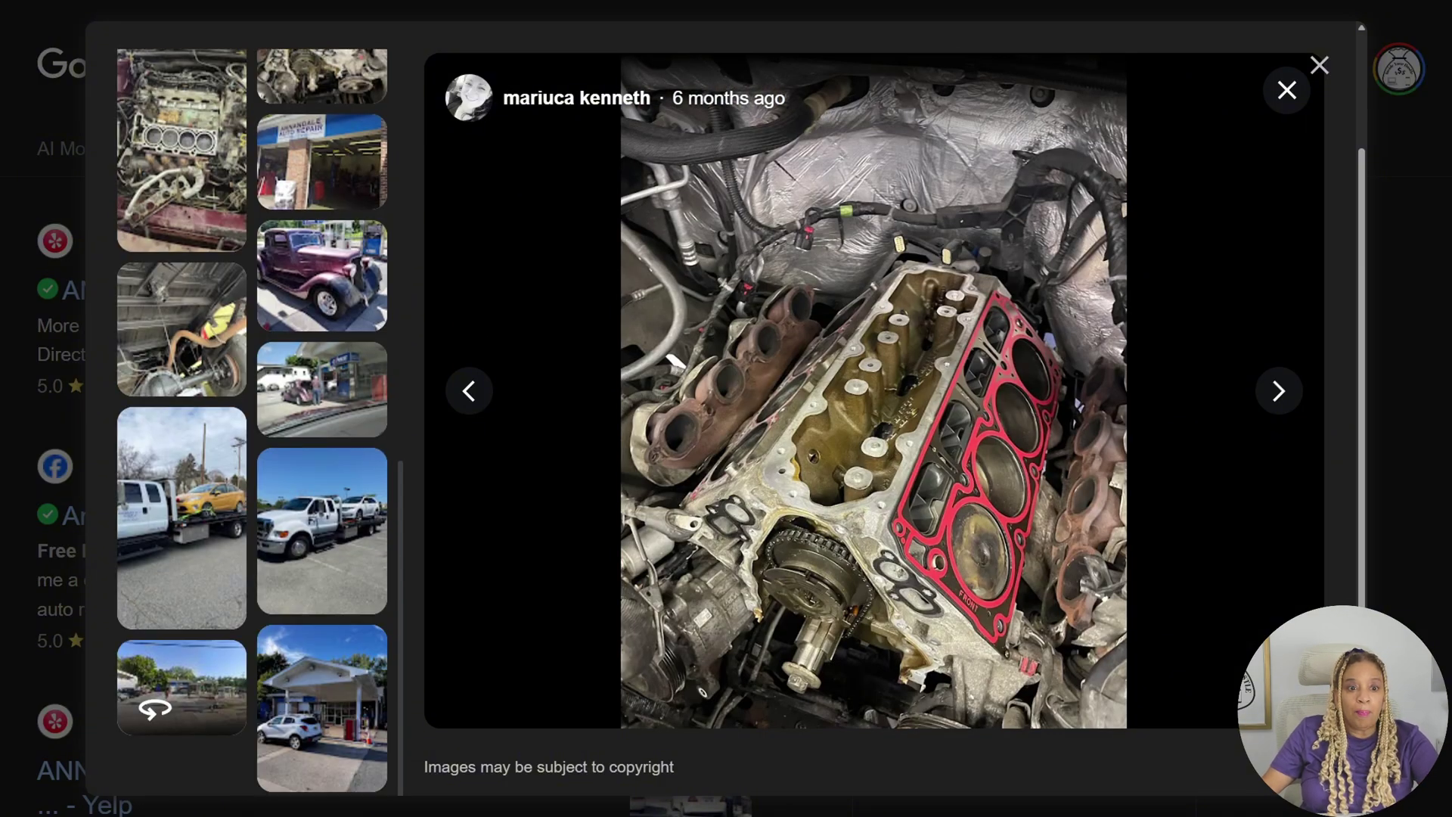
click(322, 390)
key(Escape)
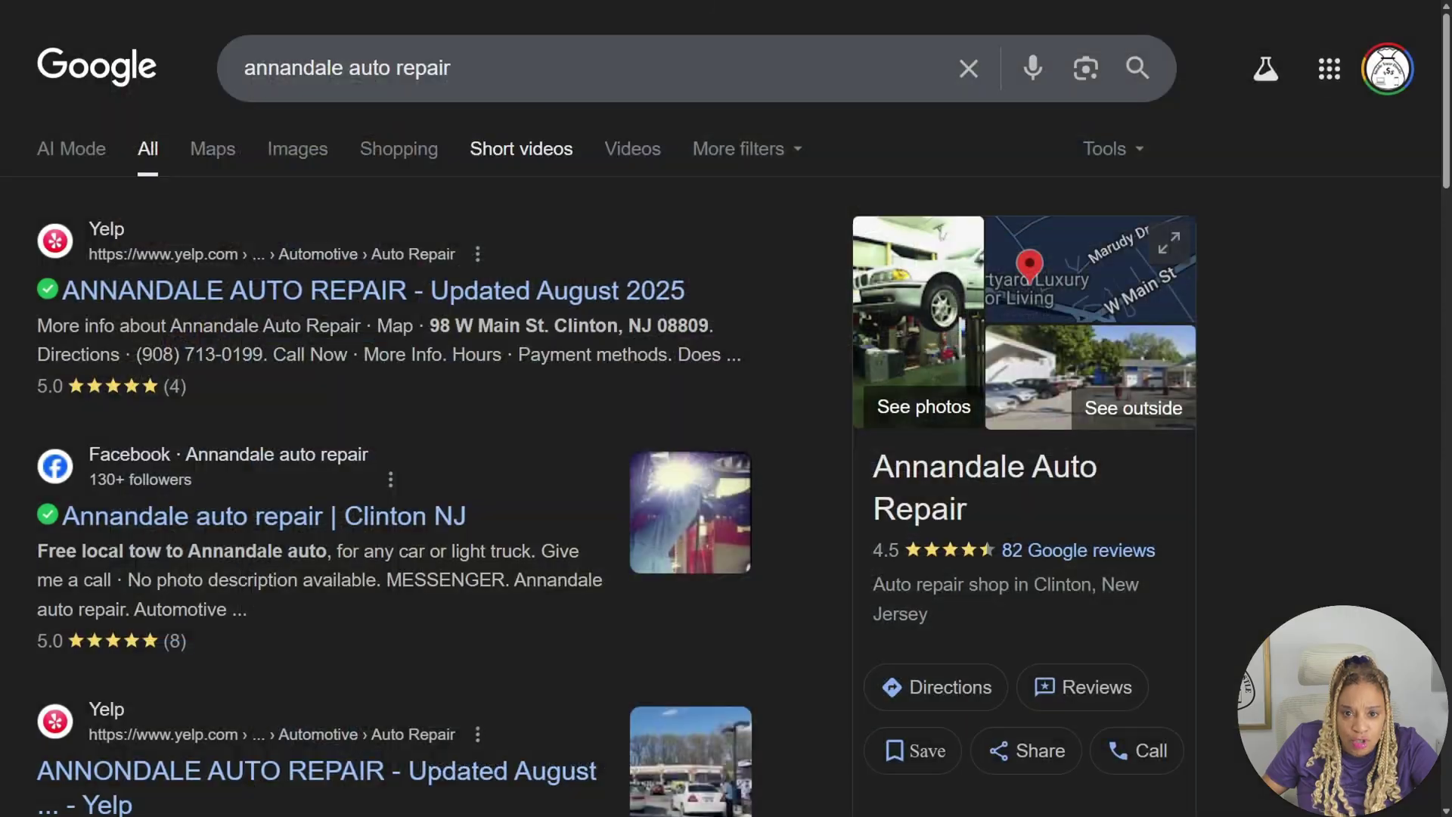
Step: Look through the image results for annandale auto repair and review the business's Yelp listing
click(297, 149)
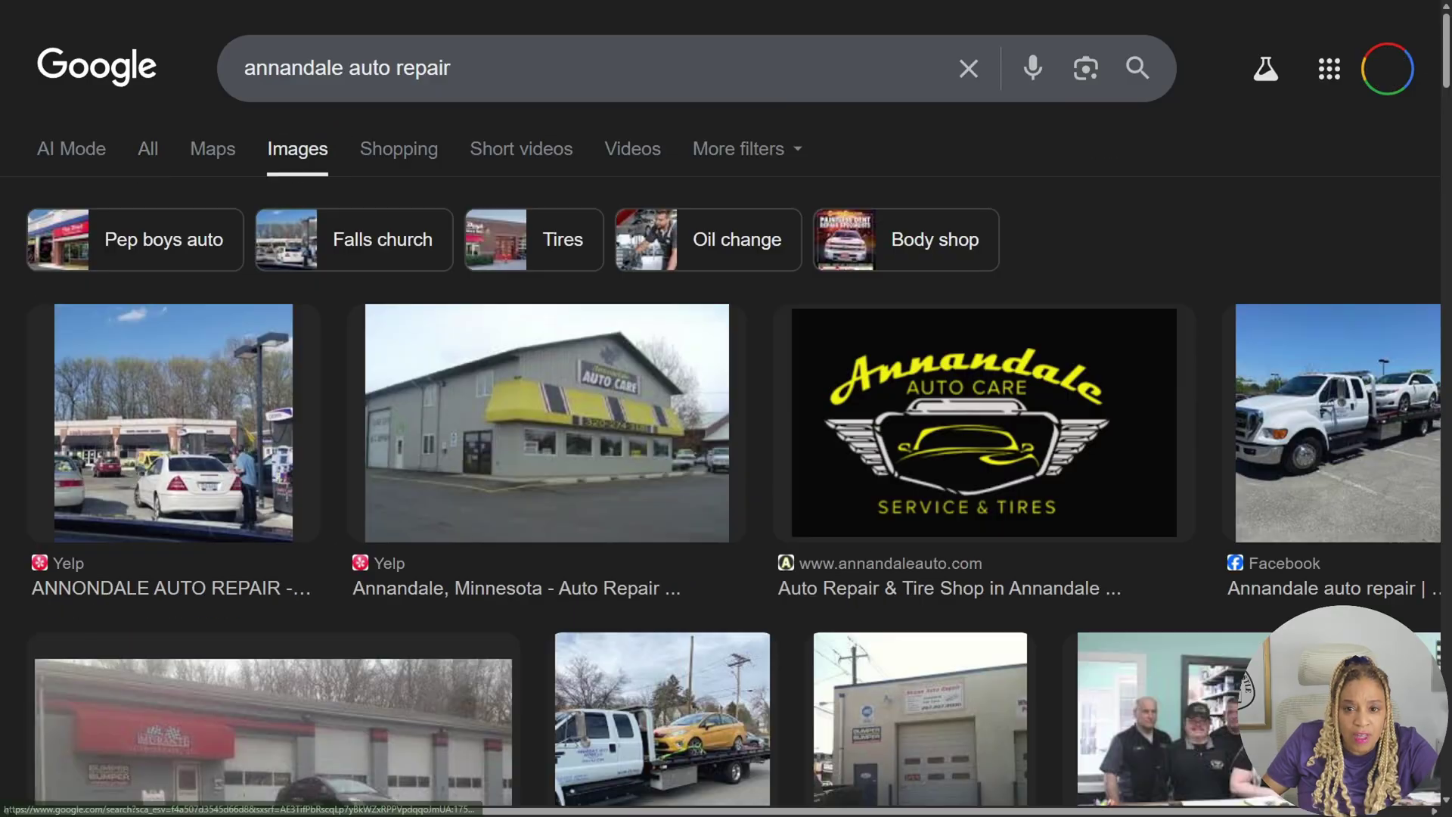
click(173, 424)
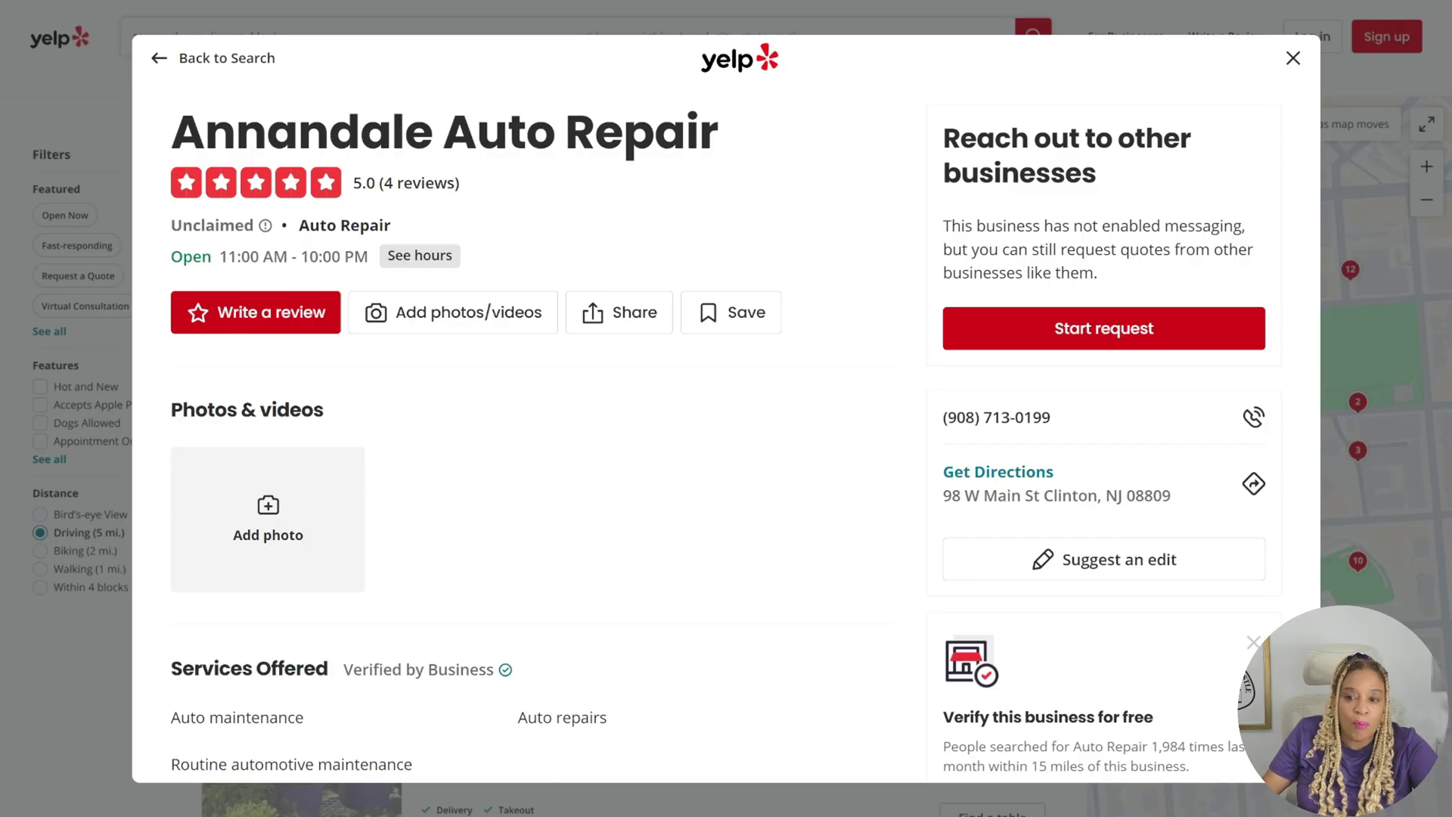
scroll(529, 454, down, 10)
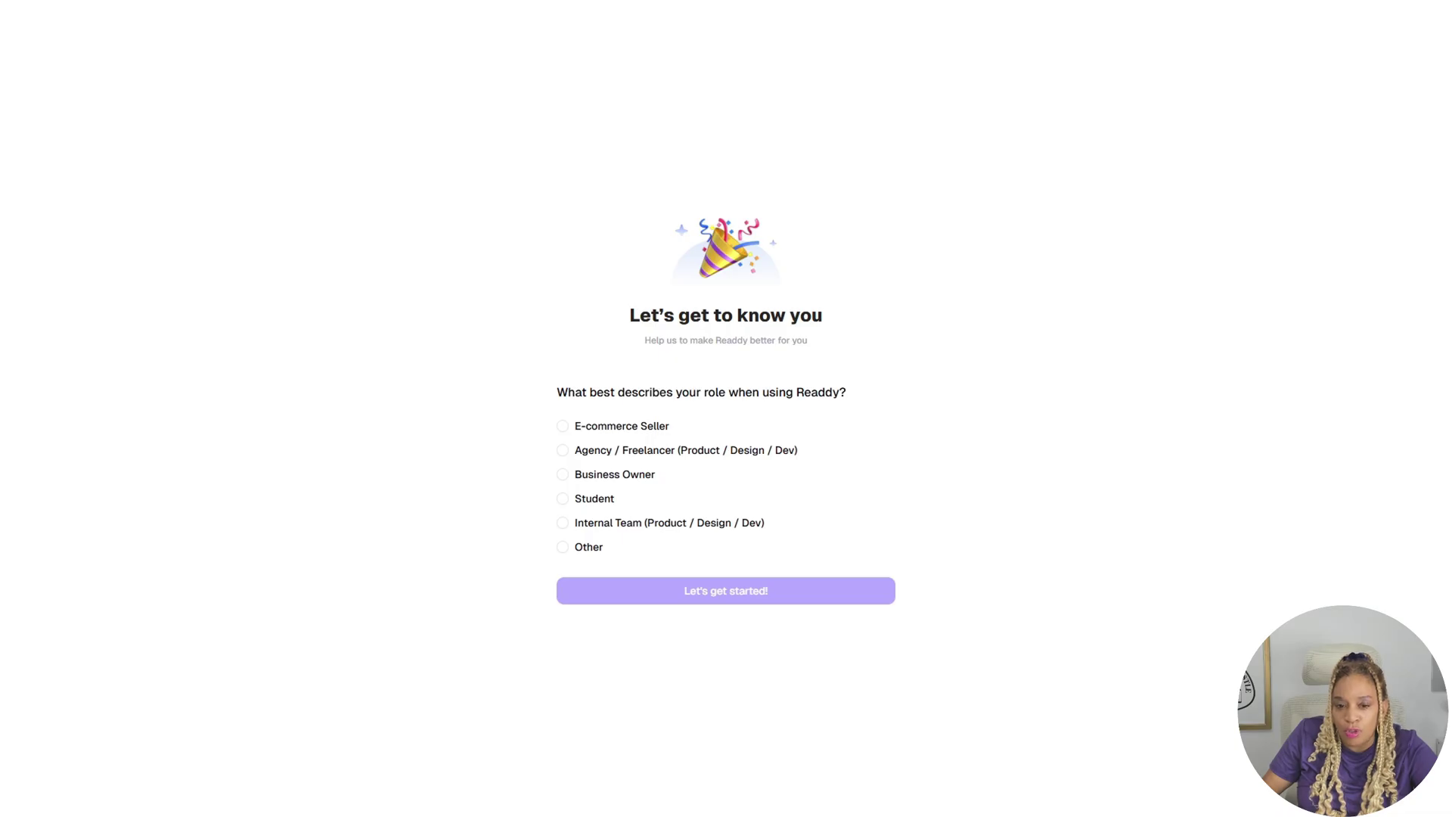
Step: Switch to Readdy, choose Other as the role in its introductory survey and begin the description with "Inf"
click(562, 546)
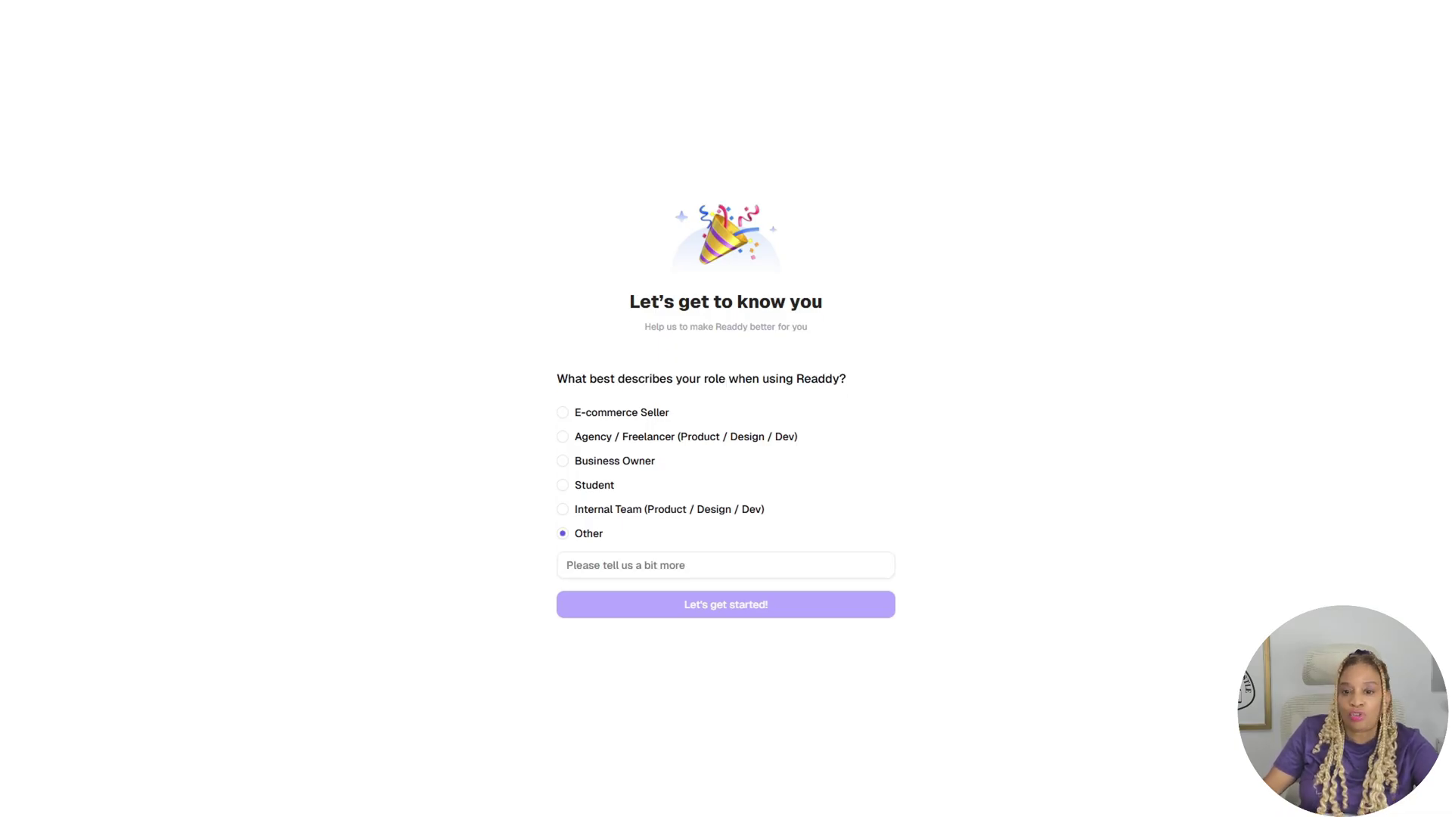
click(566, 565)
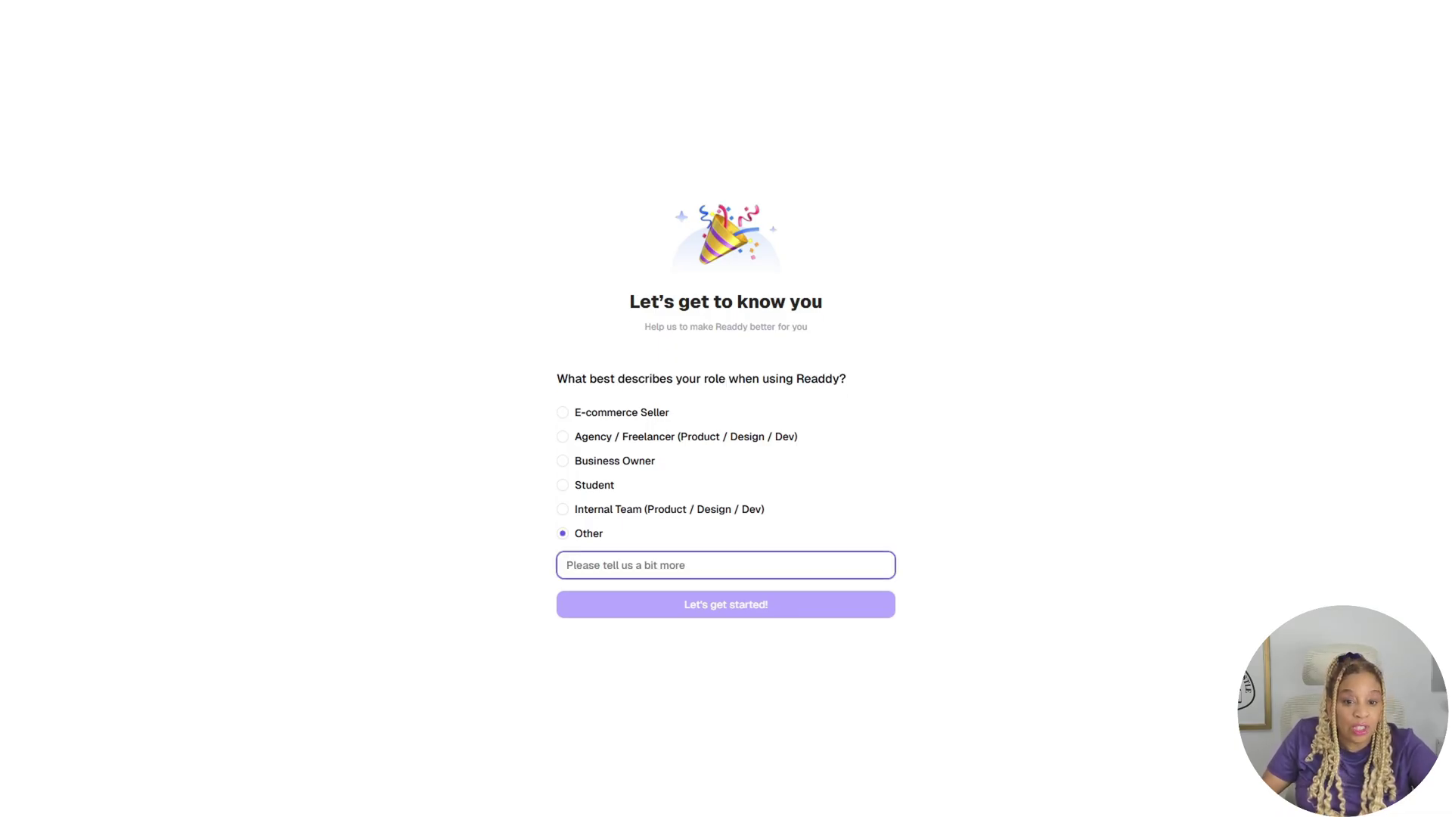
text(Inf)
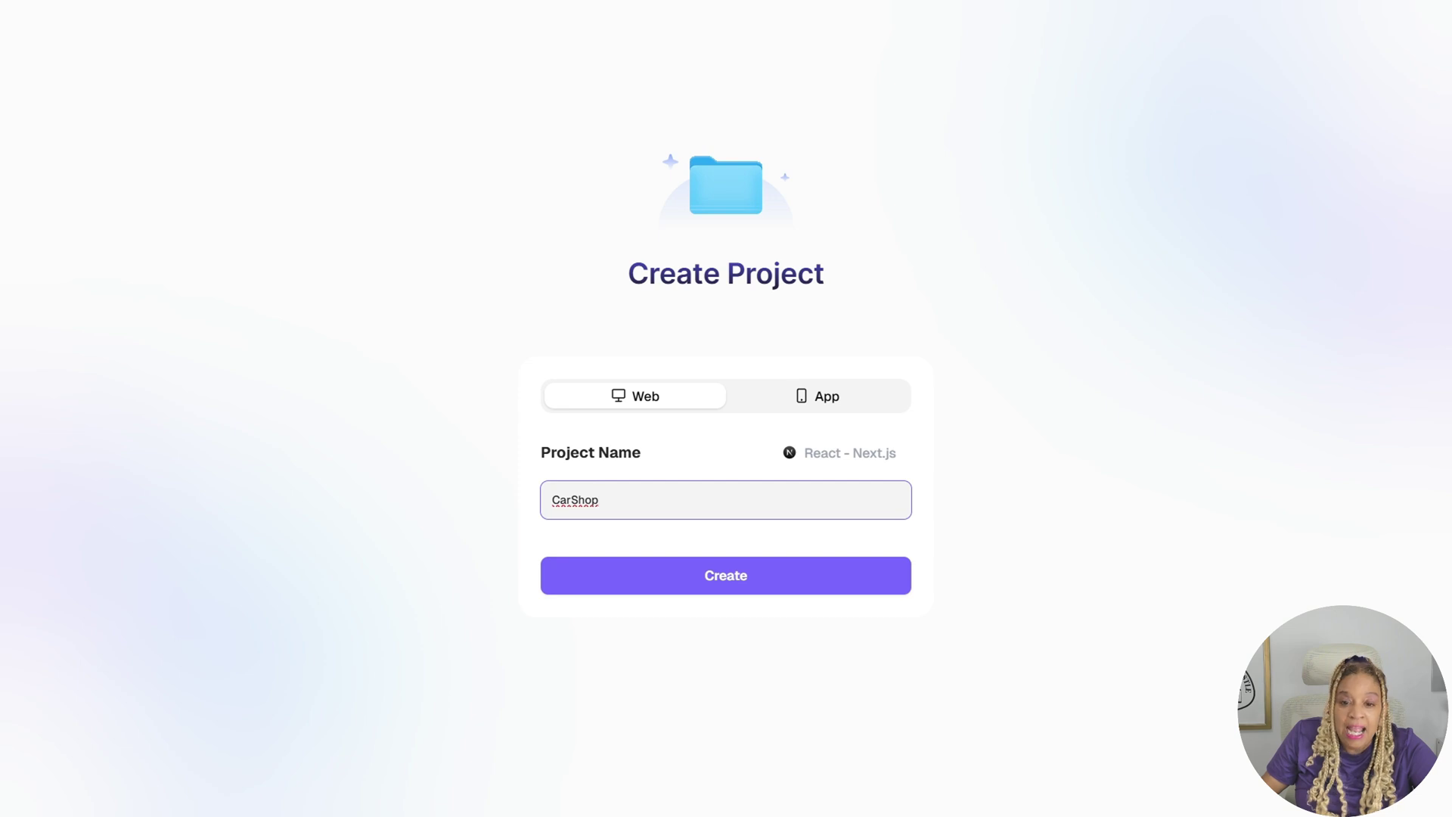
Step: Create the web project named CarShop and bring up its template gallery
click(725, 575)
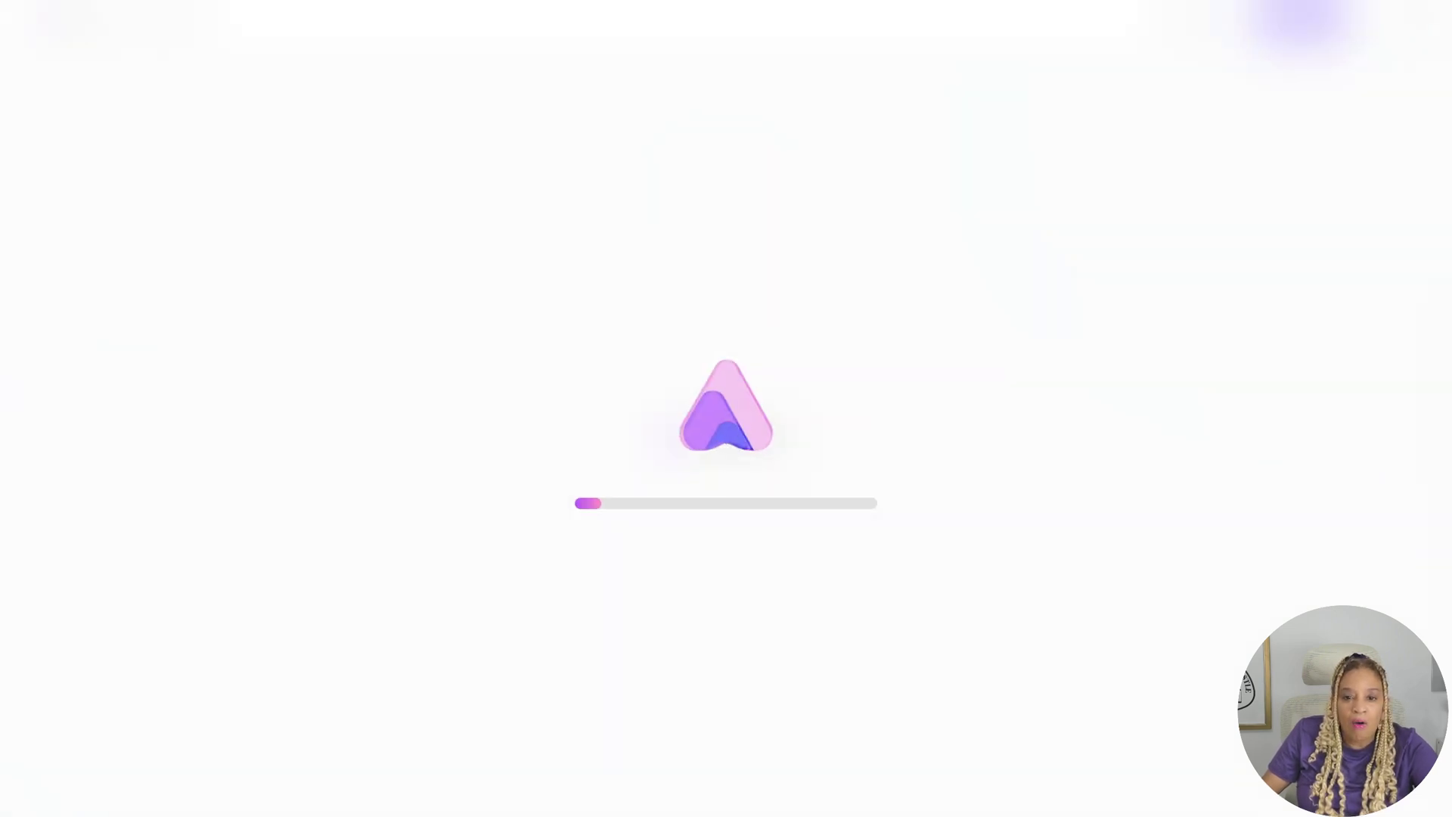
scroll(720, 469, down, 4)
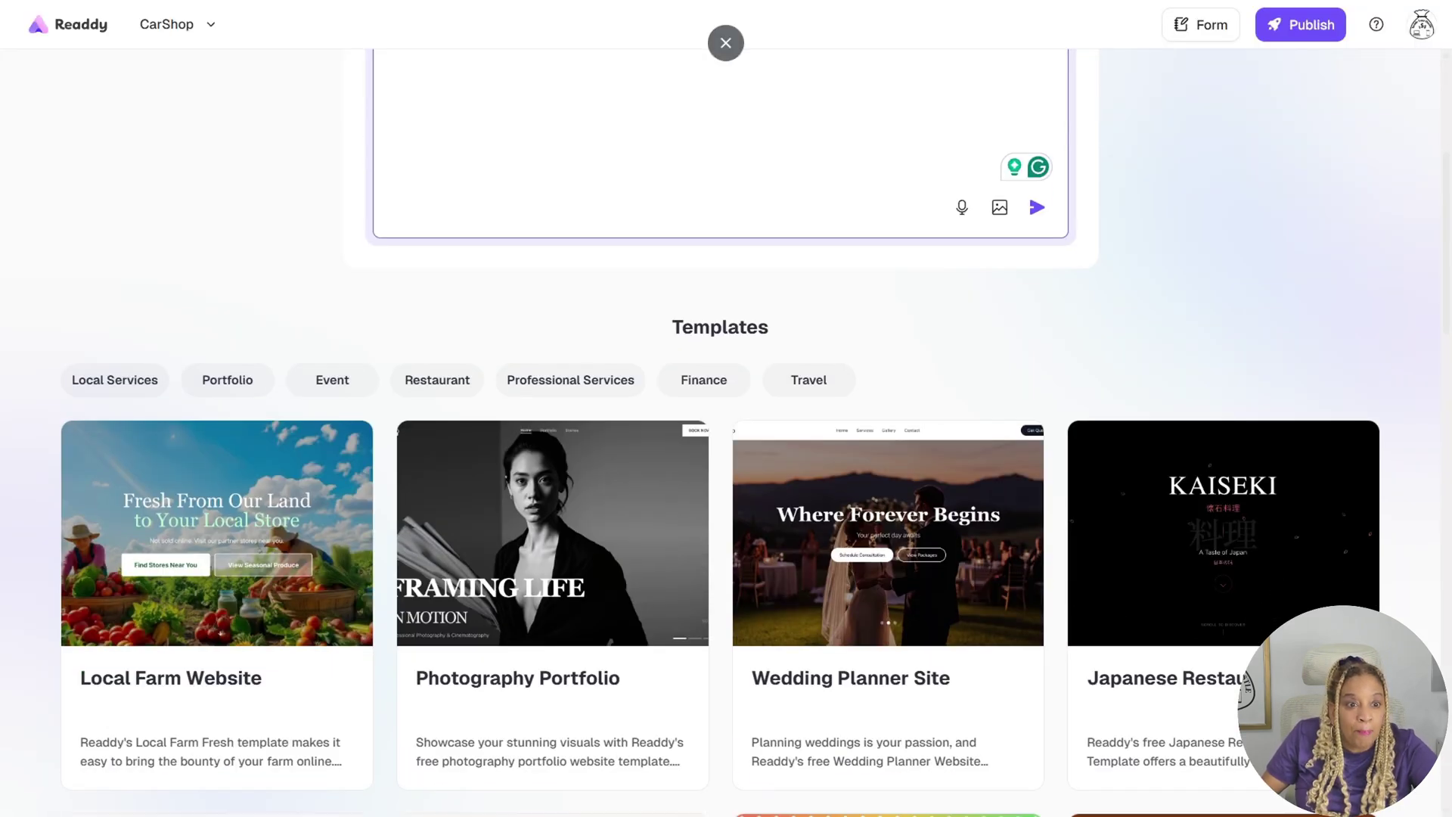
scroll(720, 469, down, 1)
Step: Preview the Local Farm Website template and look through its product, store finder and photo sections
mouse_move(217, 431)
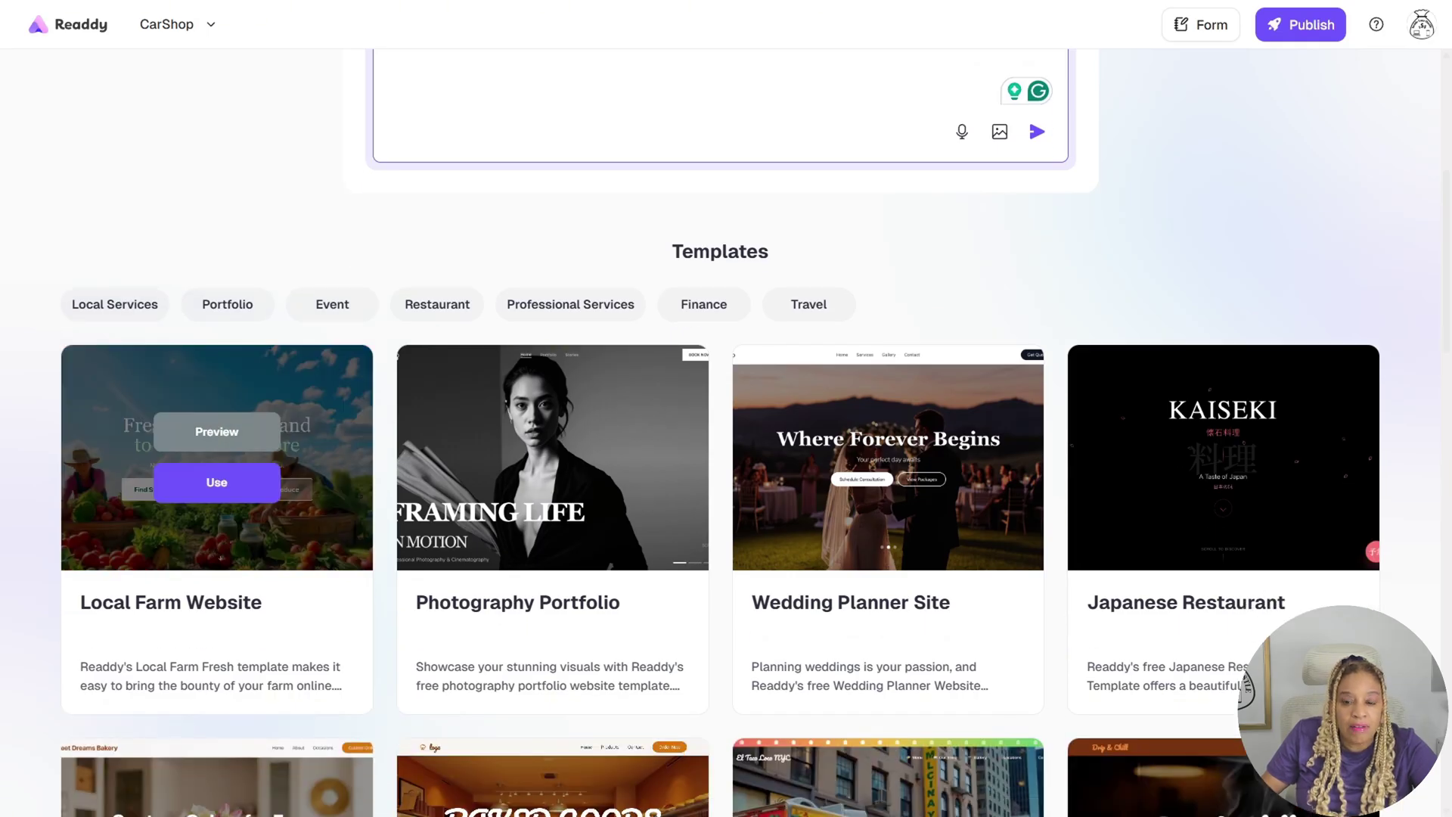
scroll(217, 416, down, 2)
click(216, 280)
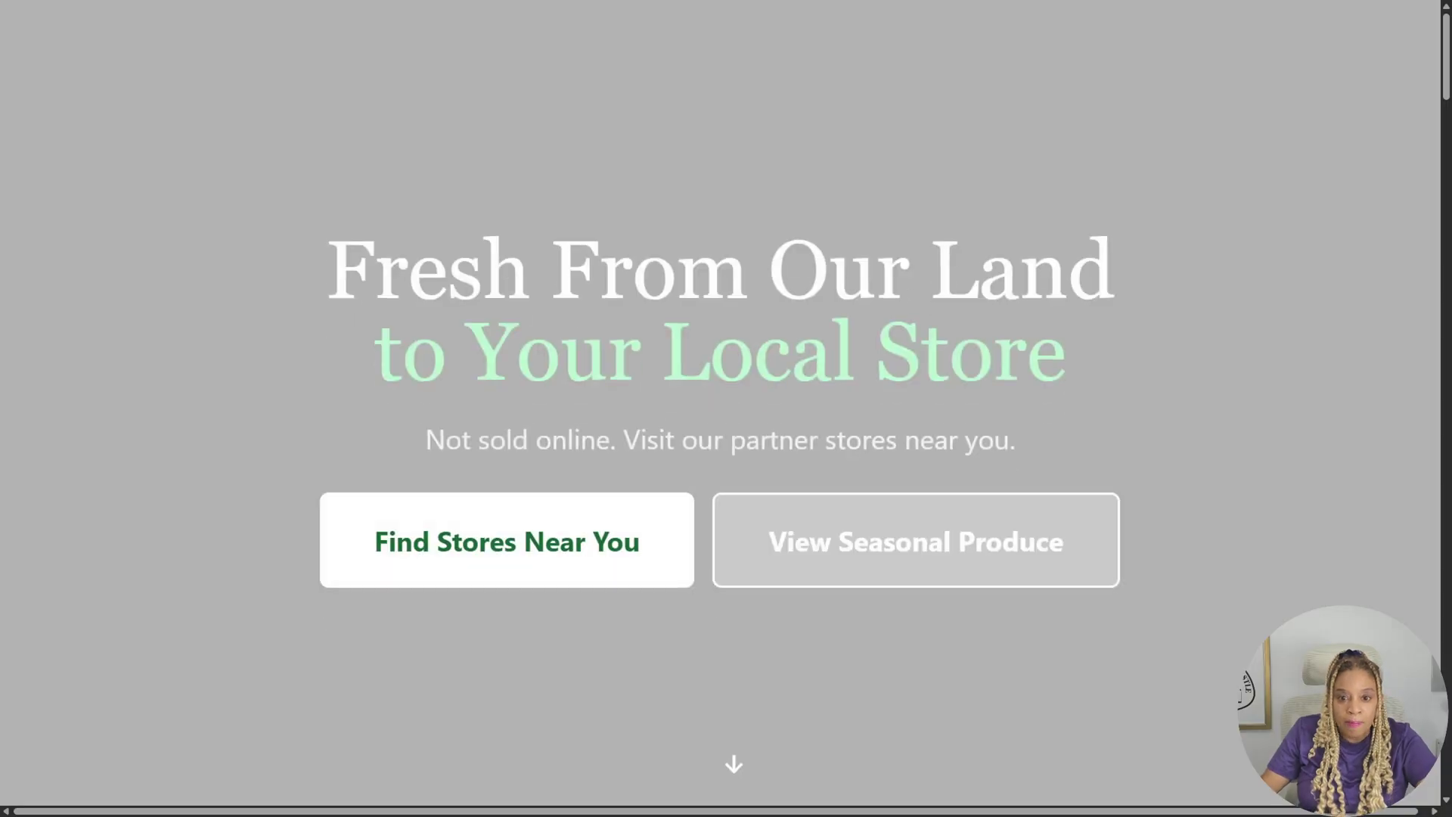
scroll(726, 409, down, 15)
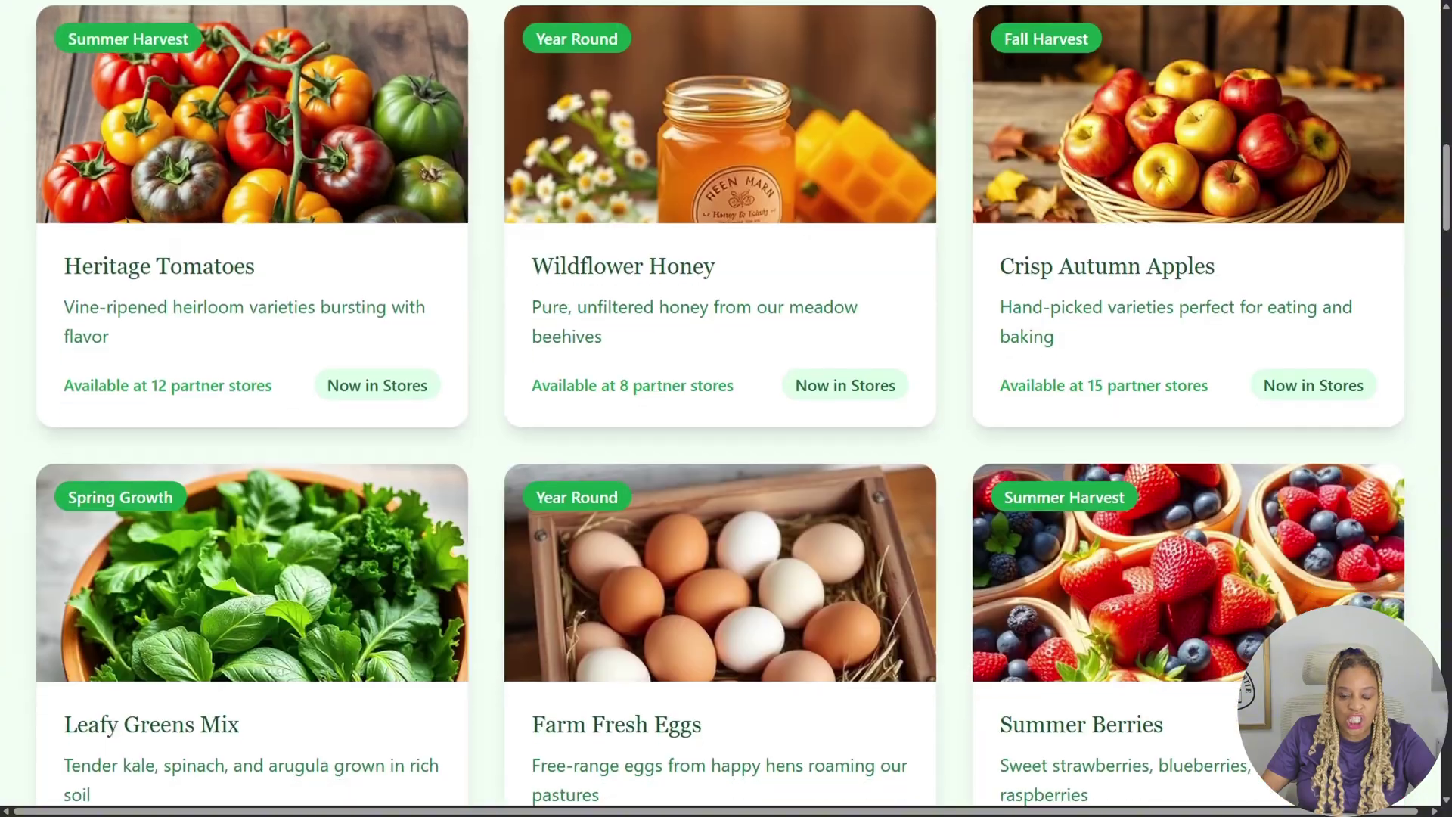
scroll(726, 409, down, 20)
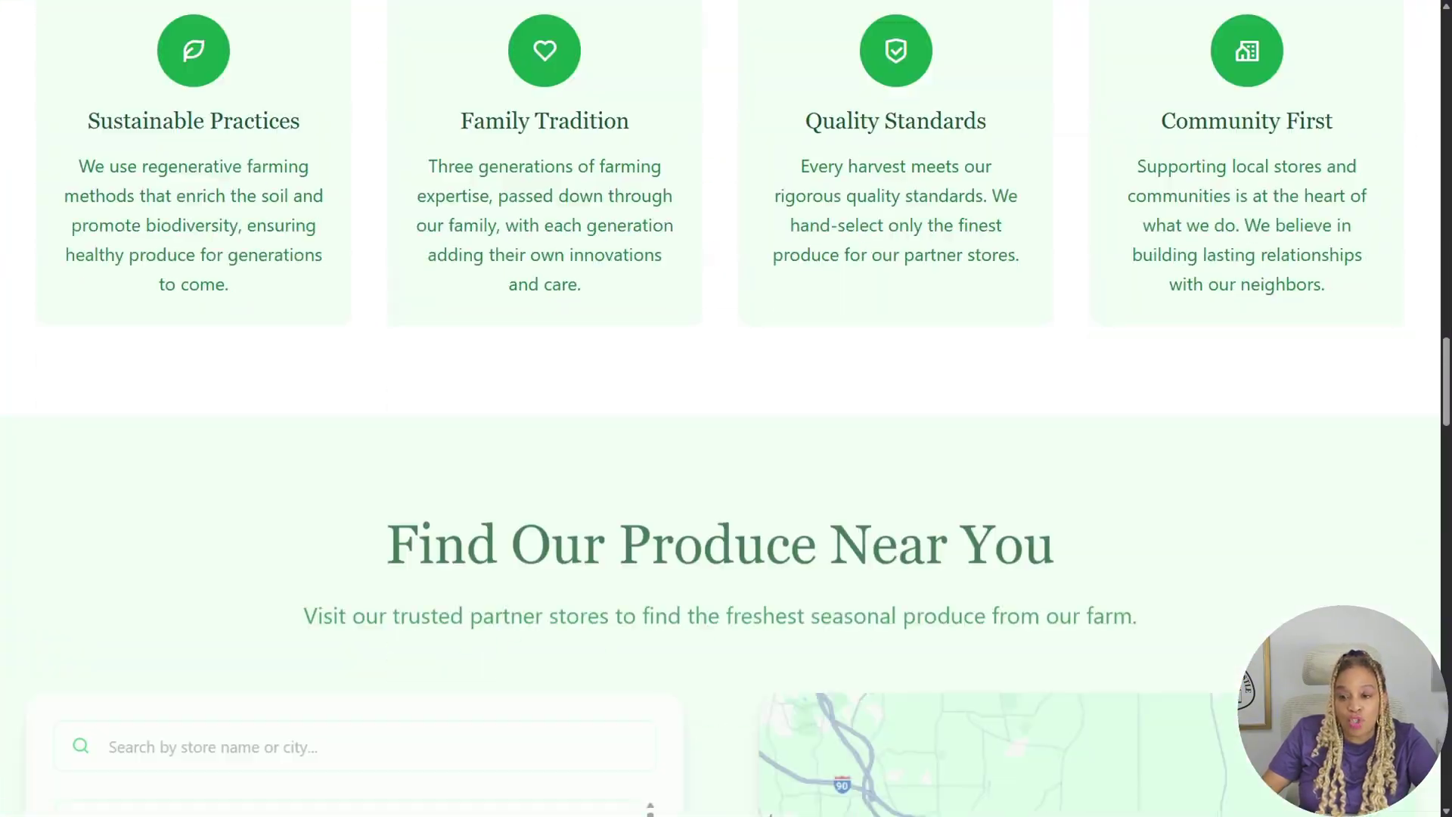
scroll(726, 409, down, 20)
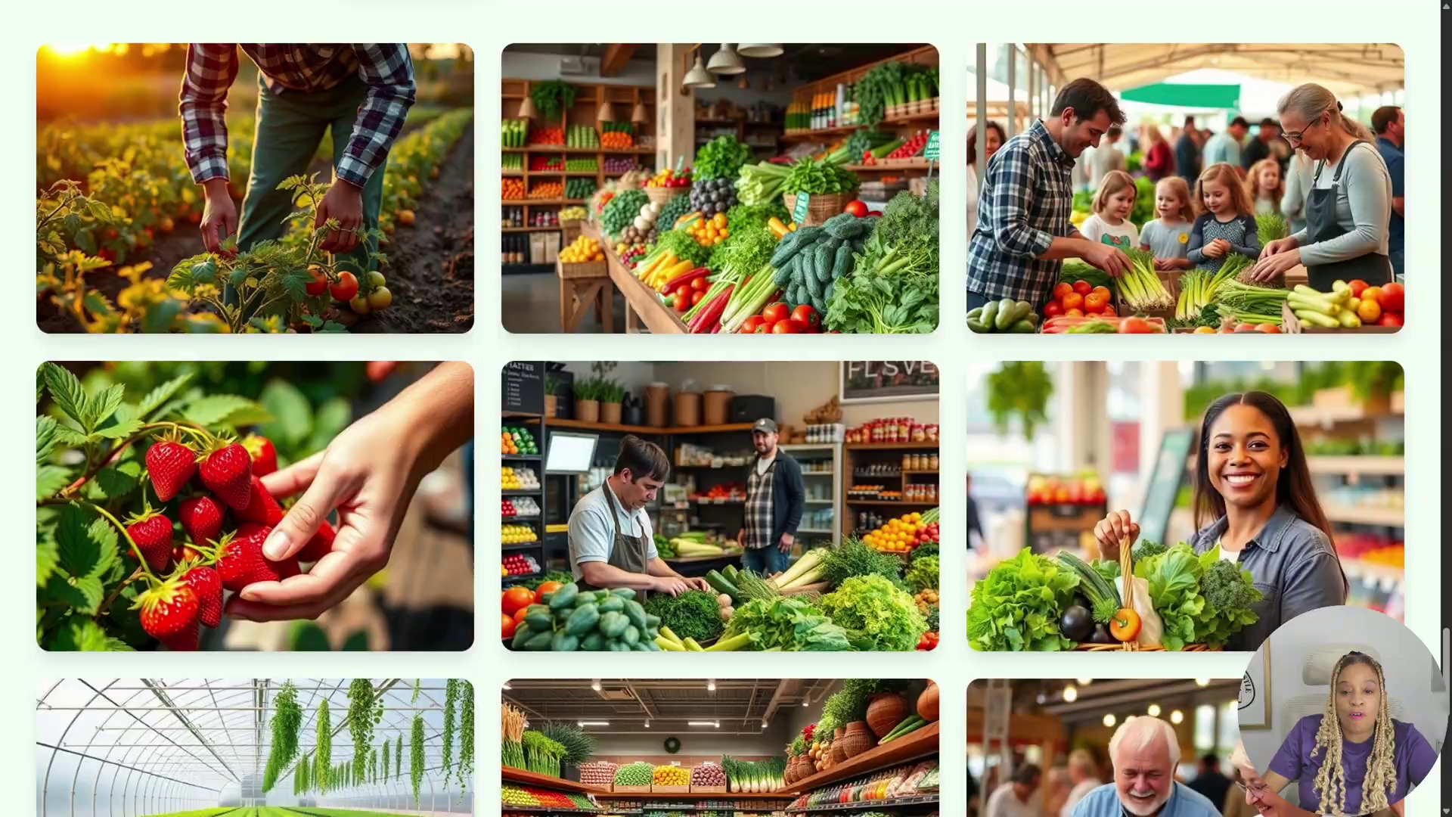
scroll(727, 409, down, 5)
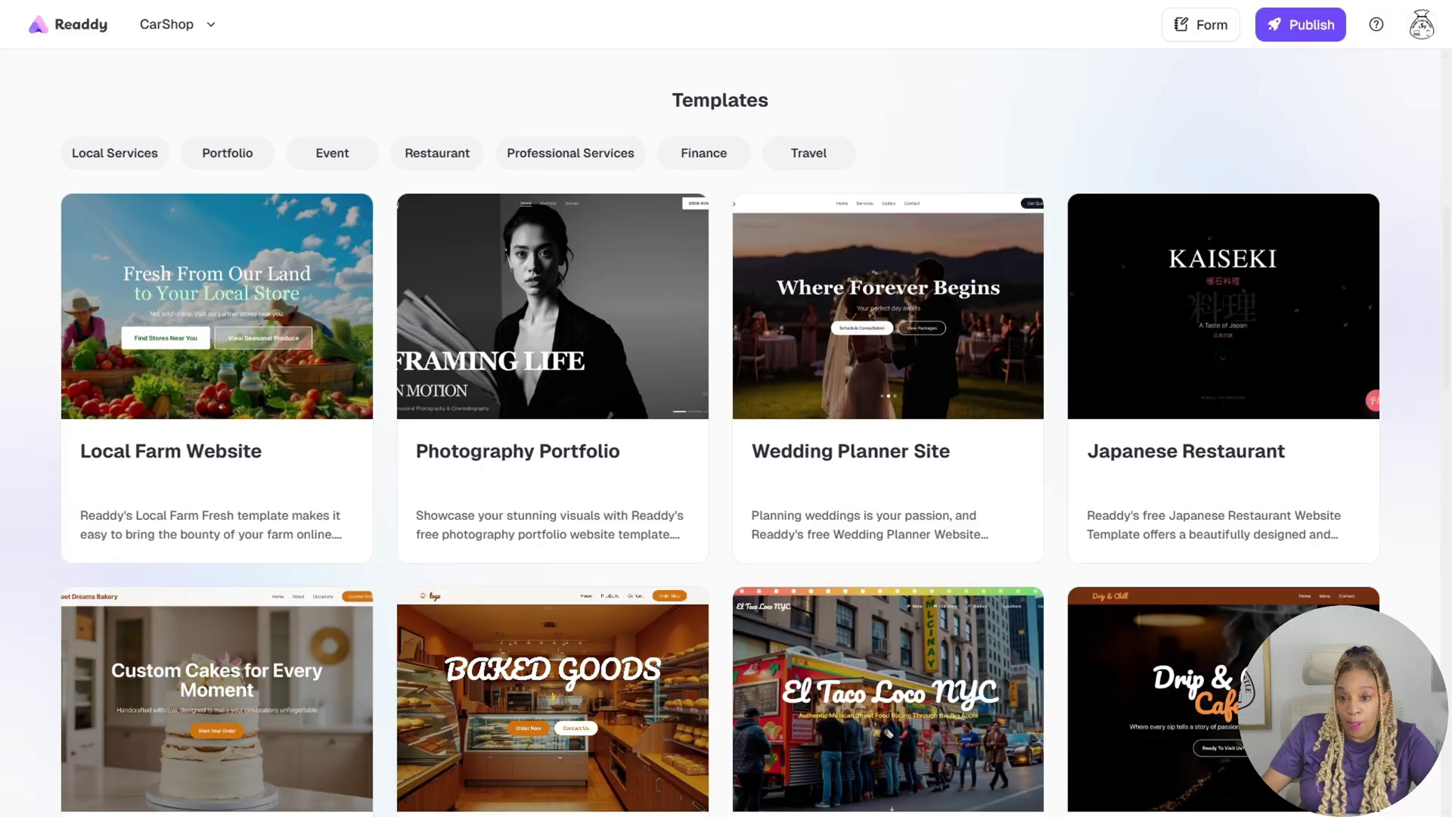
Step: Browse the website templates in the Portfolio, Event and Restaurant categories
scroll(726, 409, down, 3)
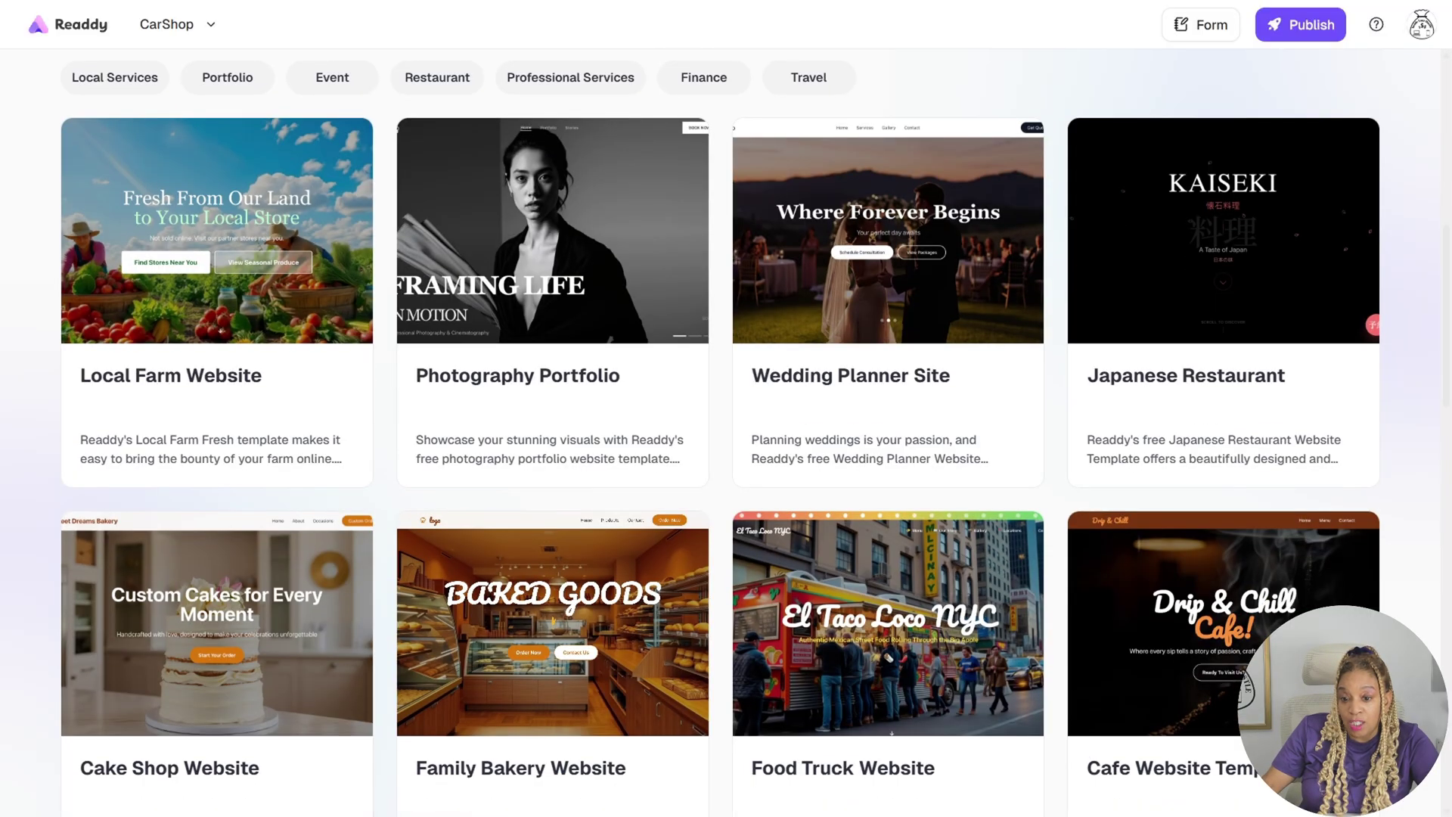
scroll(726, 409, down, 1)
scroll(726, 409, up, 4)
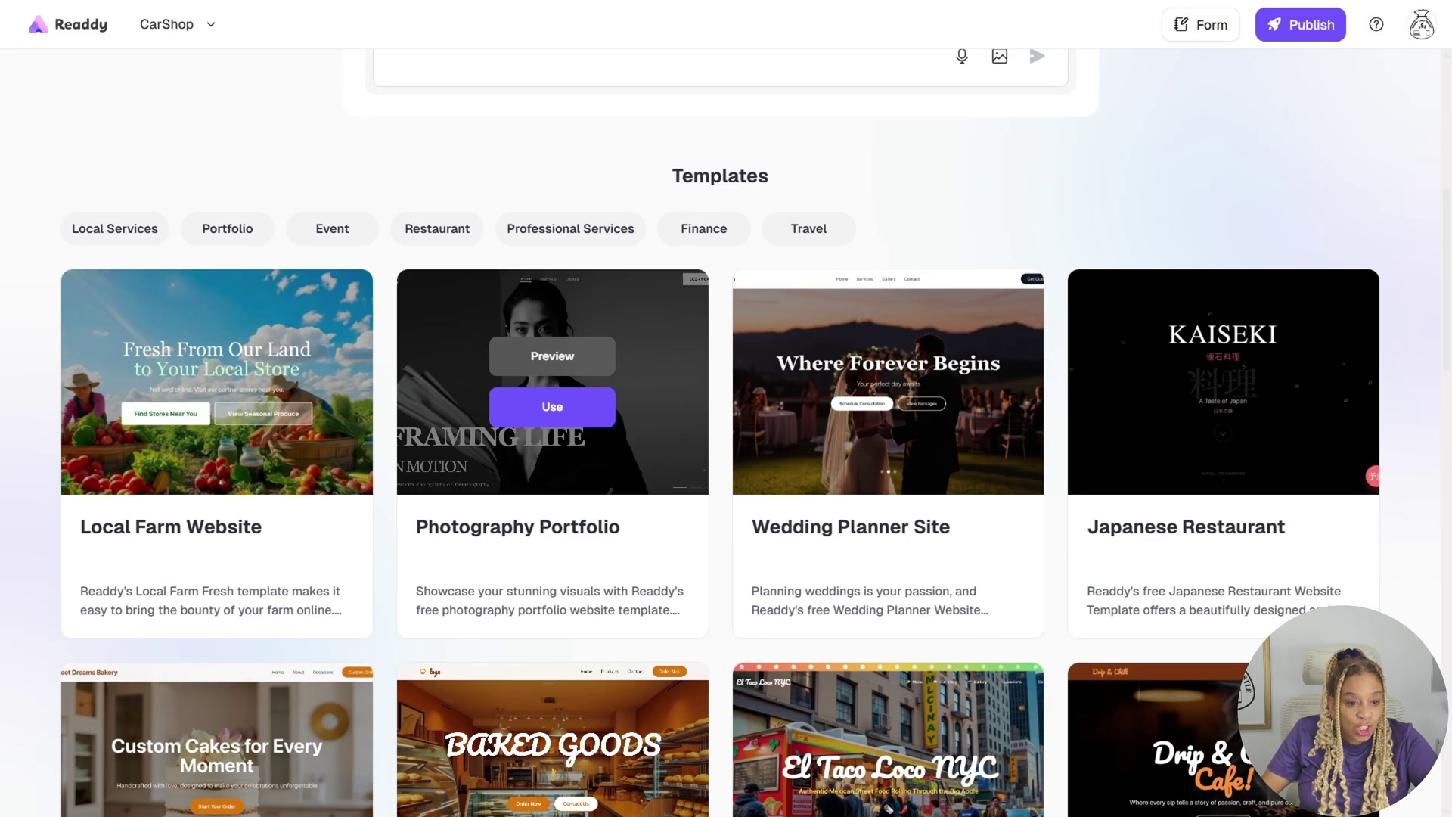
click(227, 229)
click(332, 375)
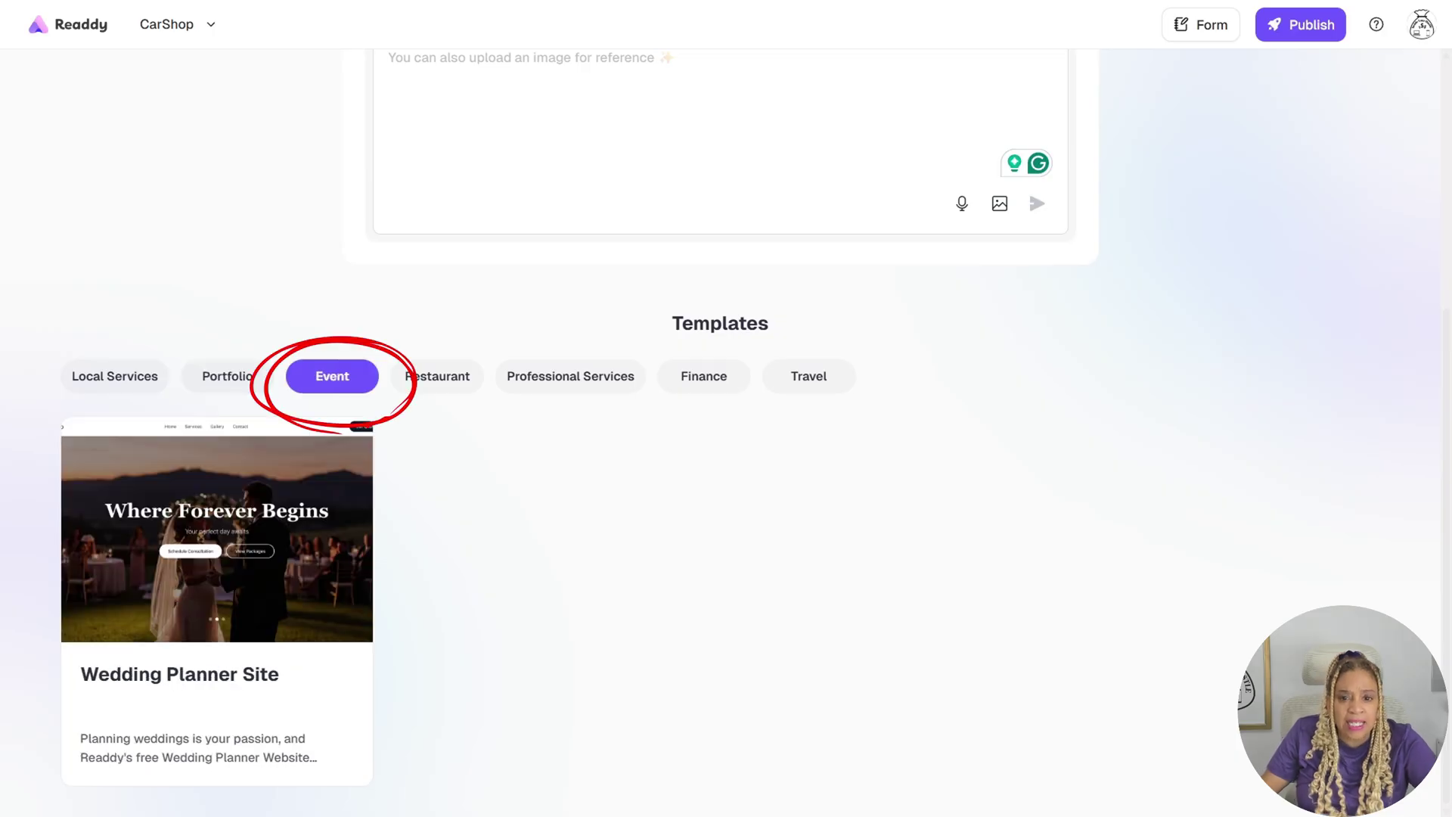
click(437, 375)
click(227, 229)
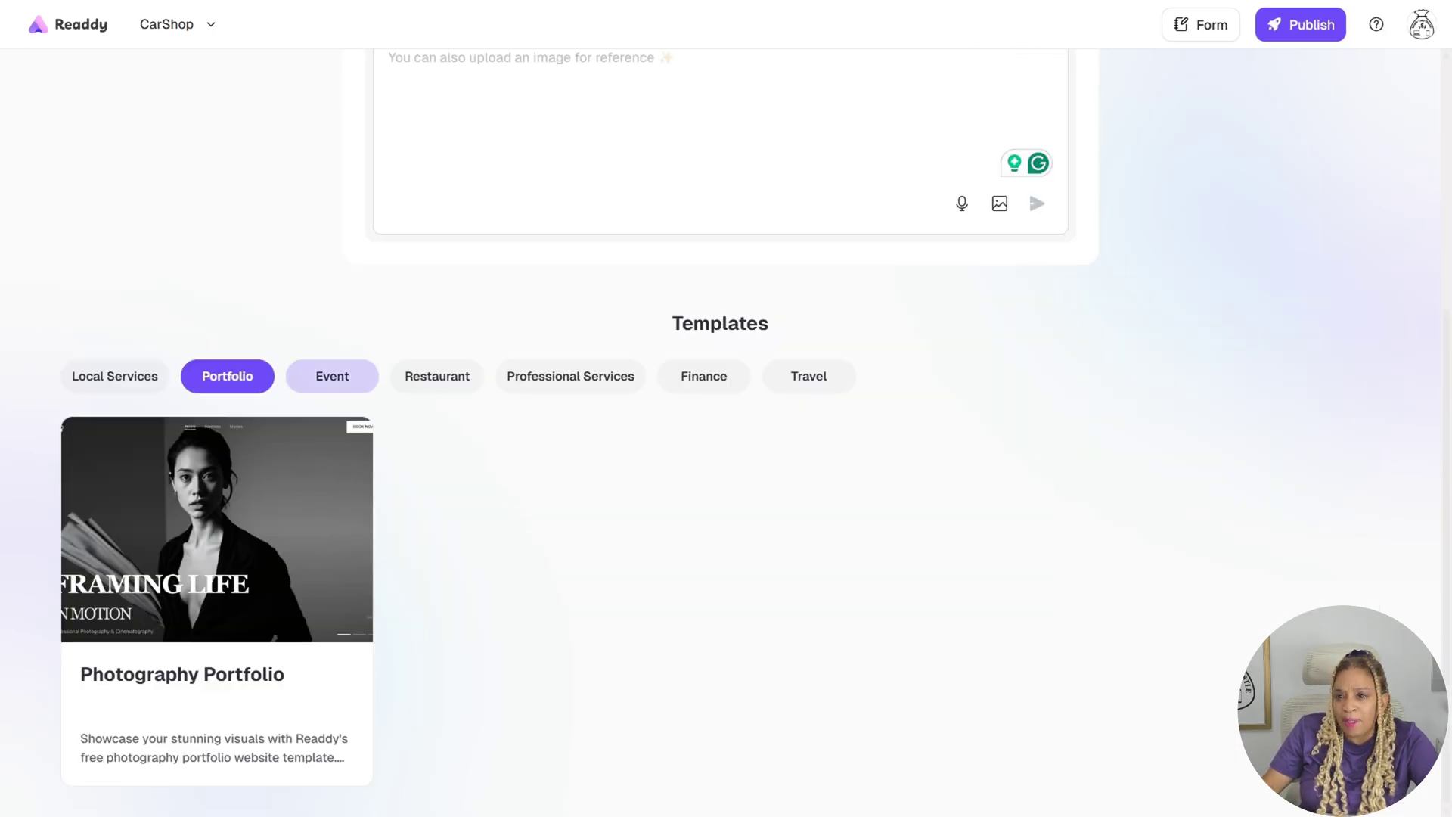
click(332, 376)
click(437, 376)
scroll(552, 379, down, 3)
scroll(552, 378, up, 3)
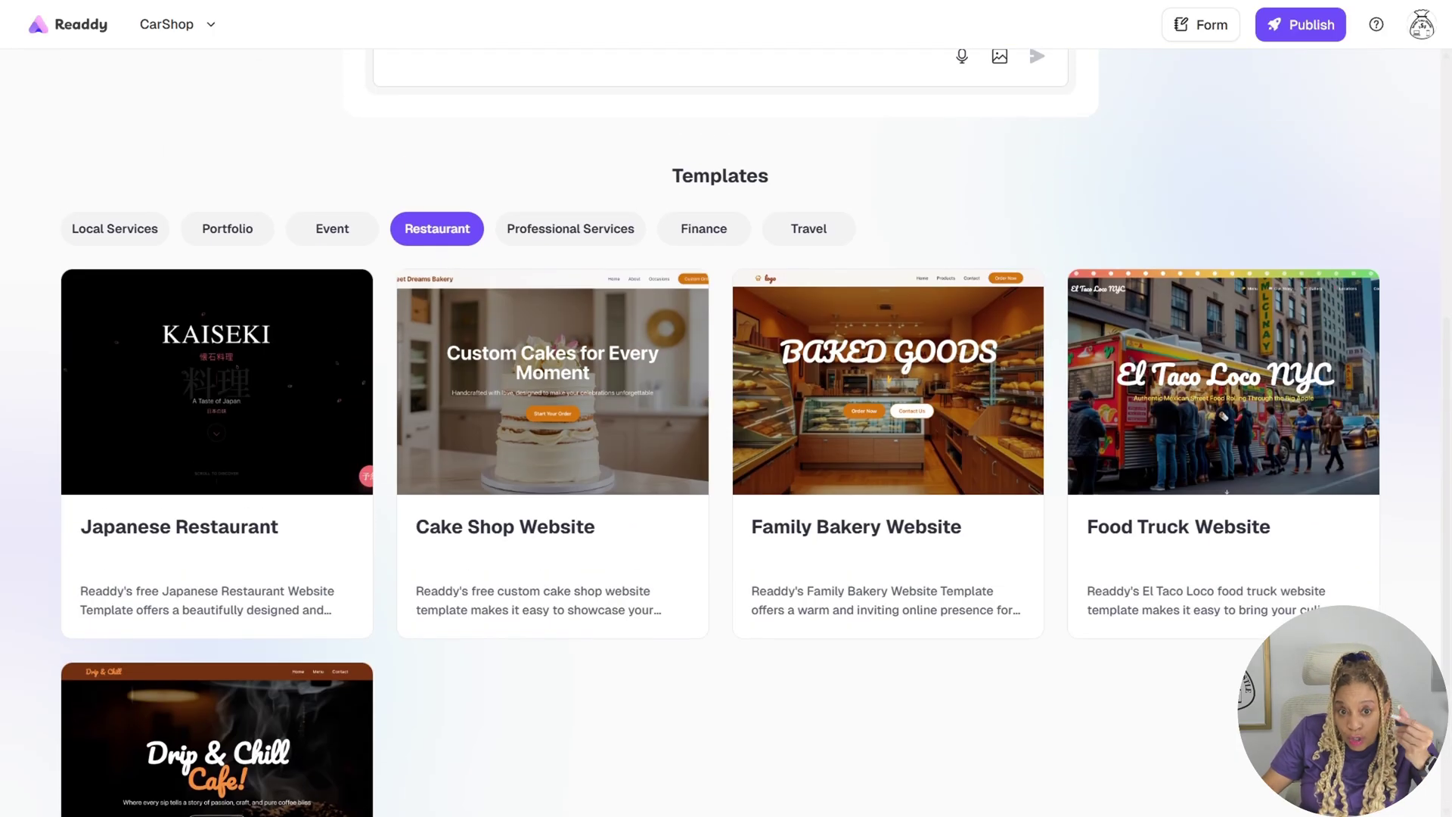
scroll(552, 379, down, 2)
scroll(552, 378, up, 2)
Step: Look through the Professional Services, Finance and Travel templates, then filter the gallery to Local Services
click(570, 229)
scroll(570, 379, down, 2)
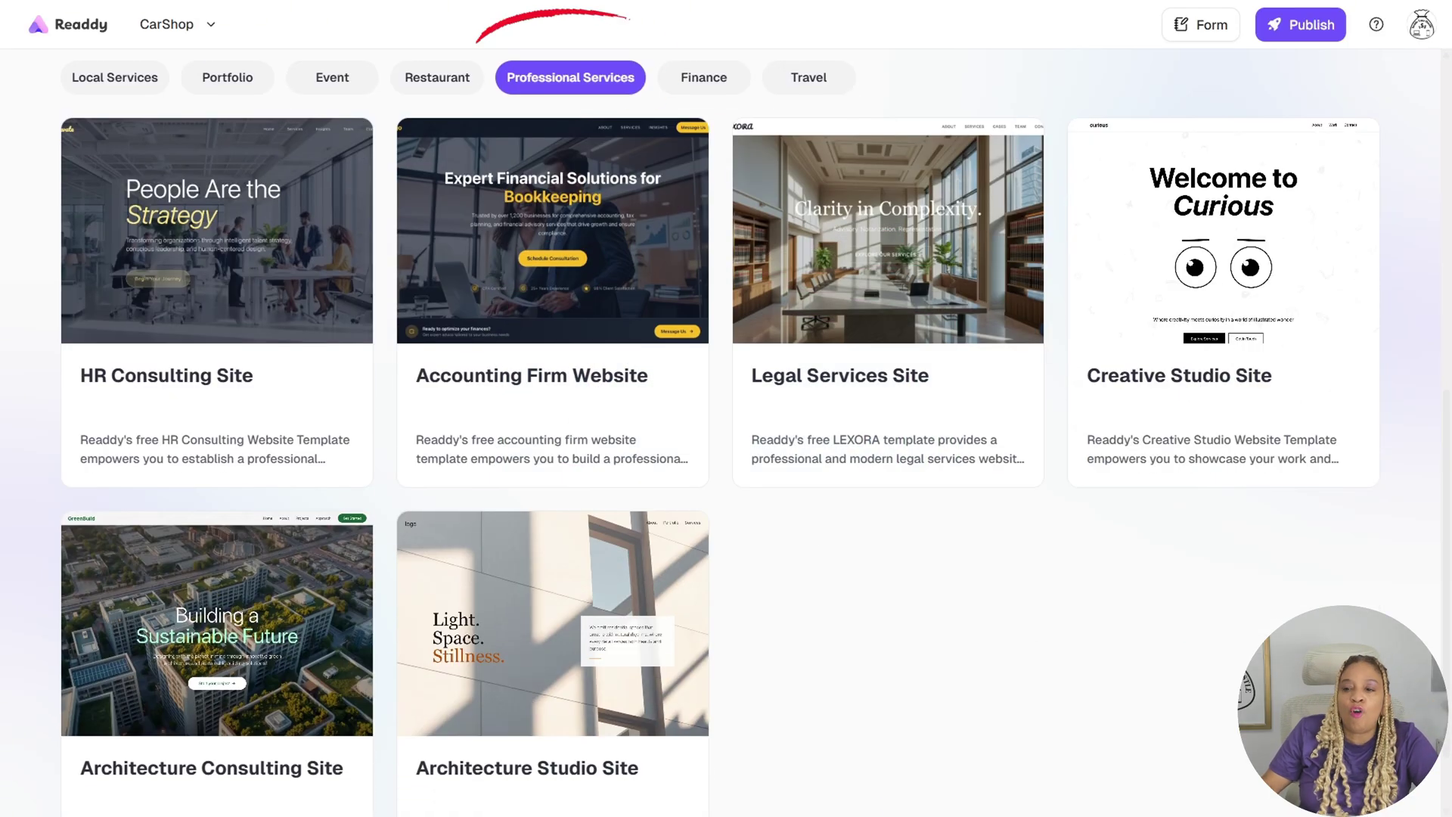
scroll(718, 379, up, 4)
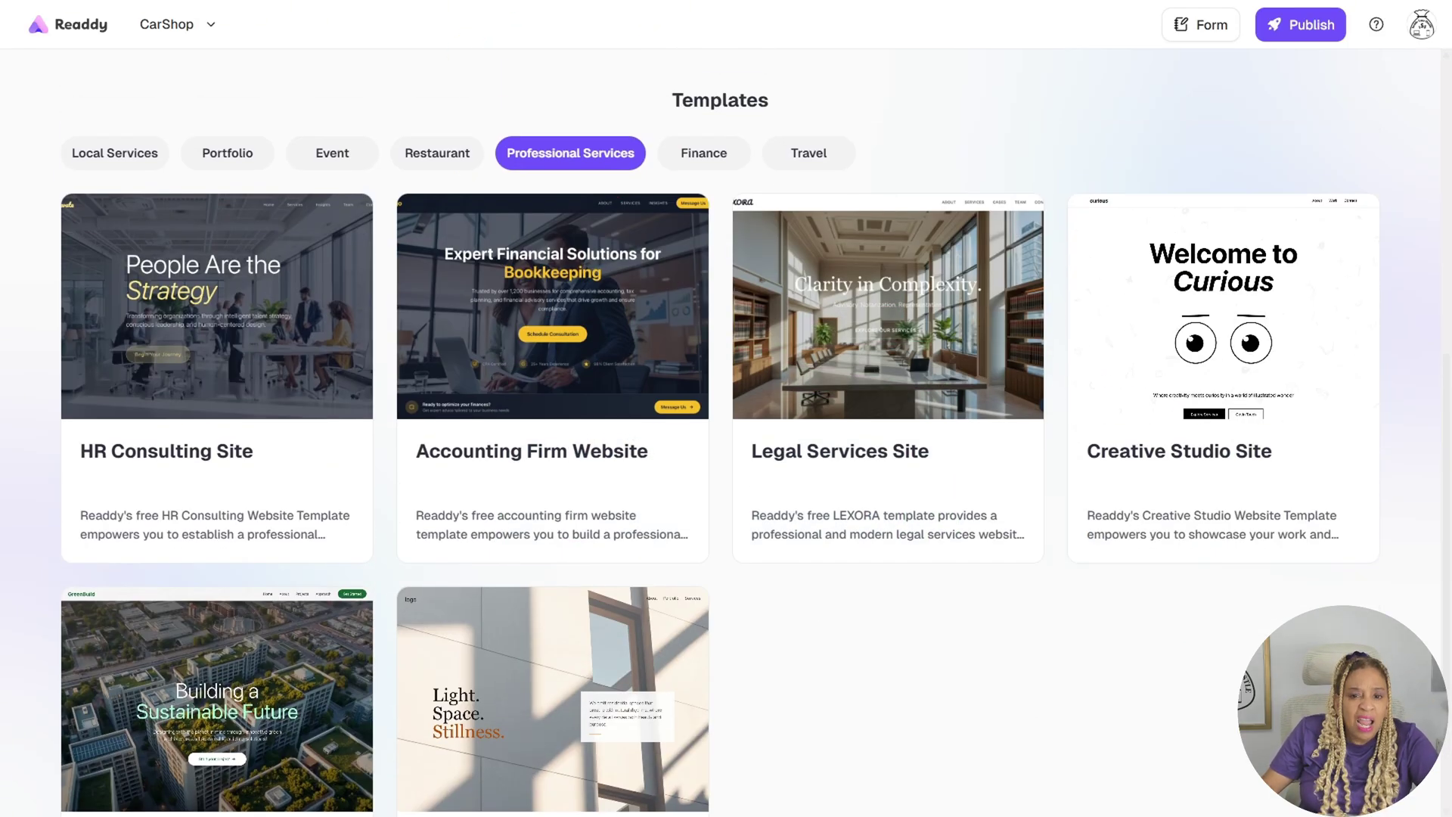
click(703, 376)
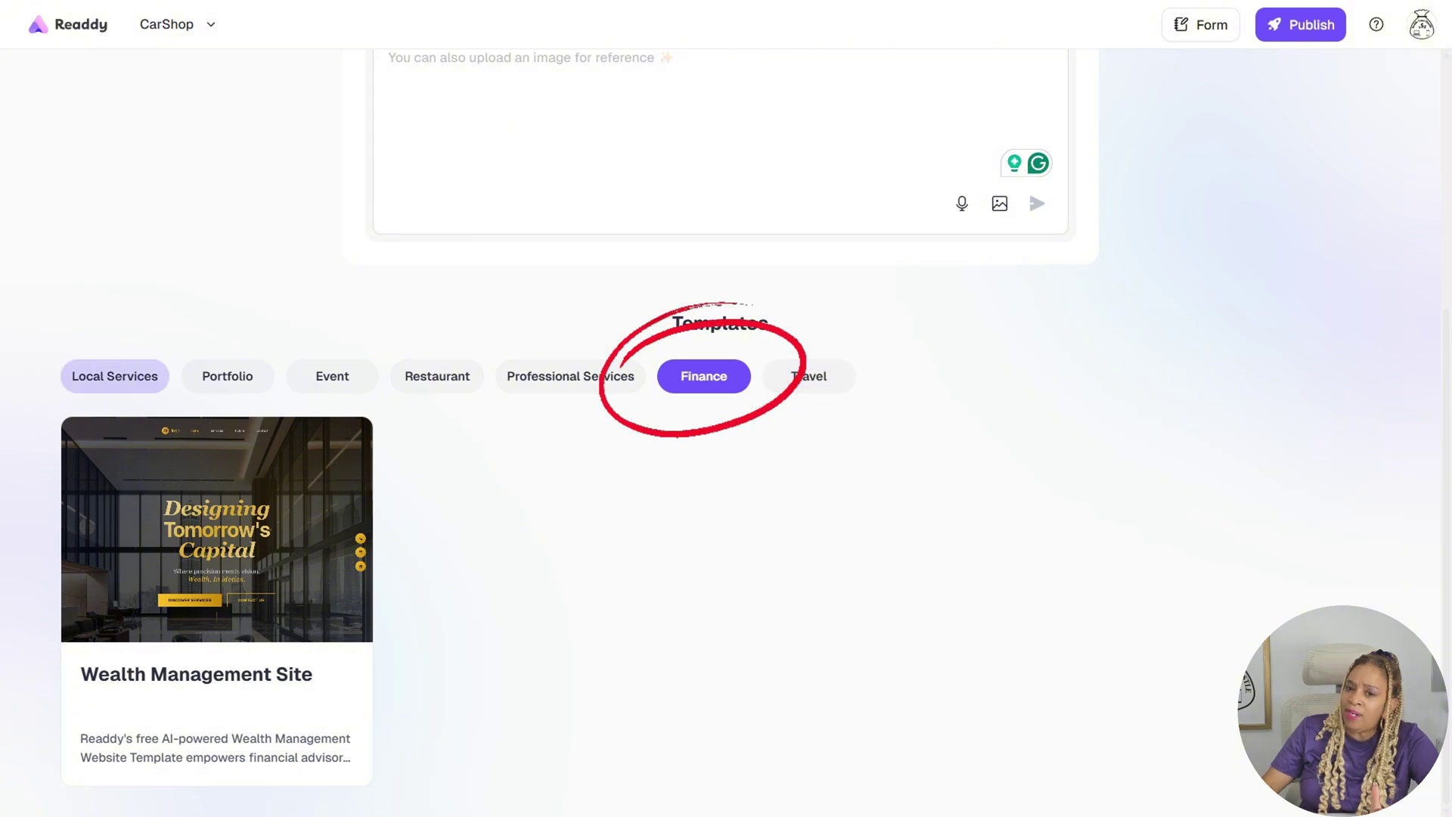
click(808, 376)
click(114, 376)
scroll(115, 375, down, 3)
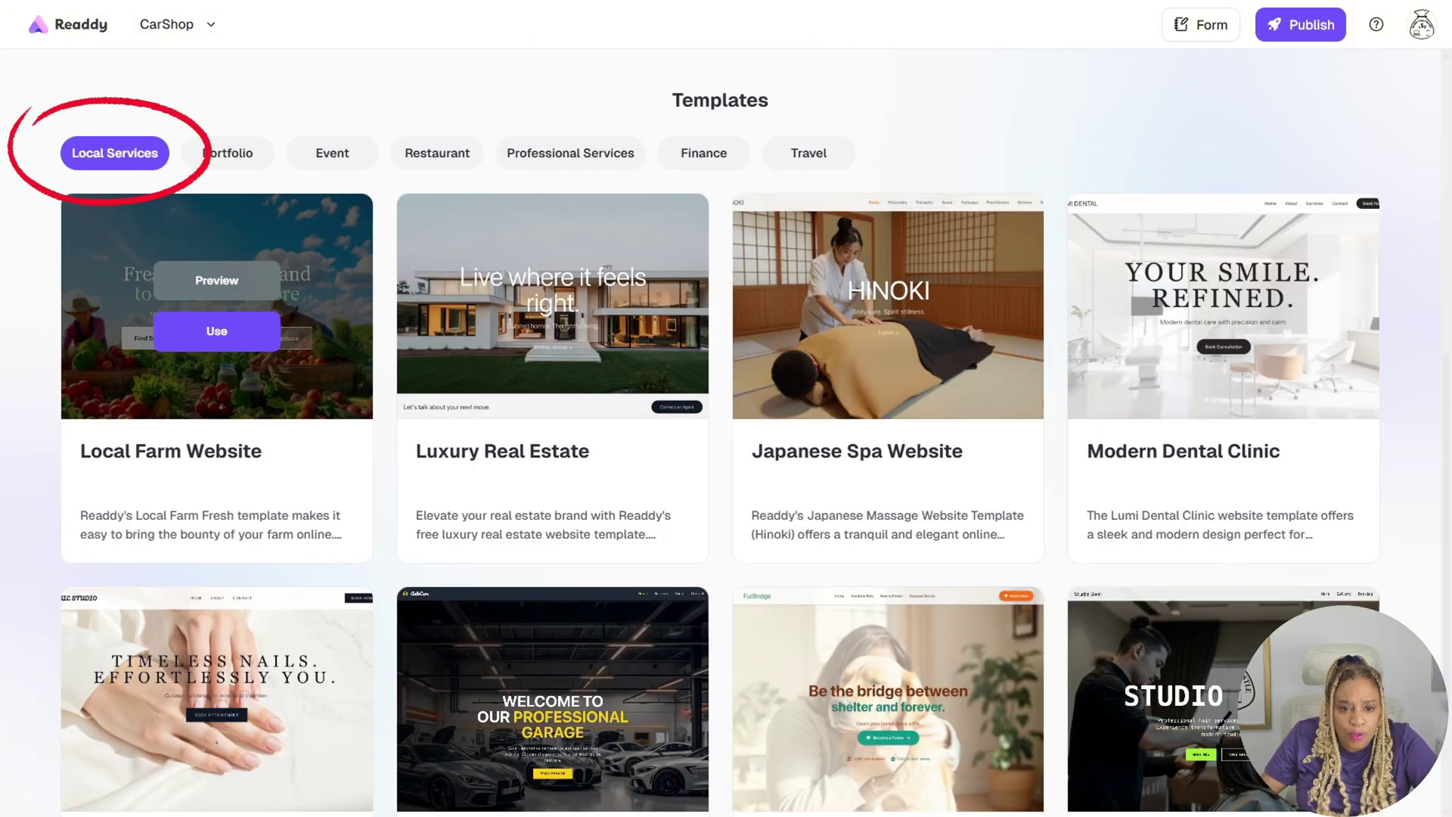
Step: Preview the Luxury Real Estate template and examine its property listings, team section and footer
click(552, 280)
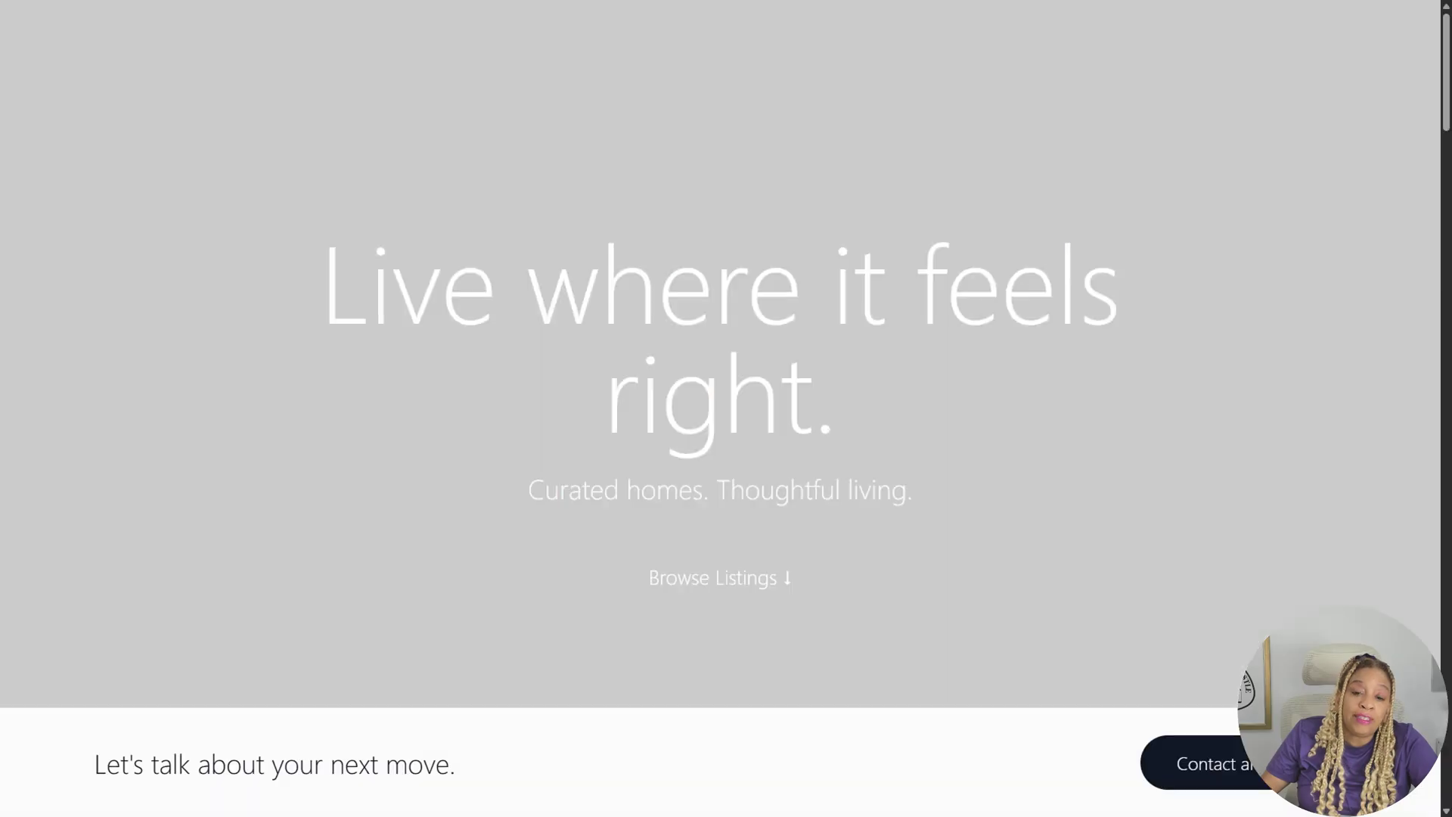
scroll(720, 353, down, 15)
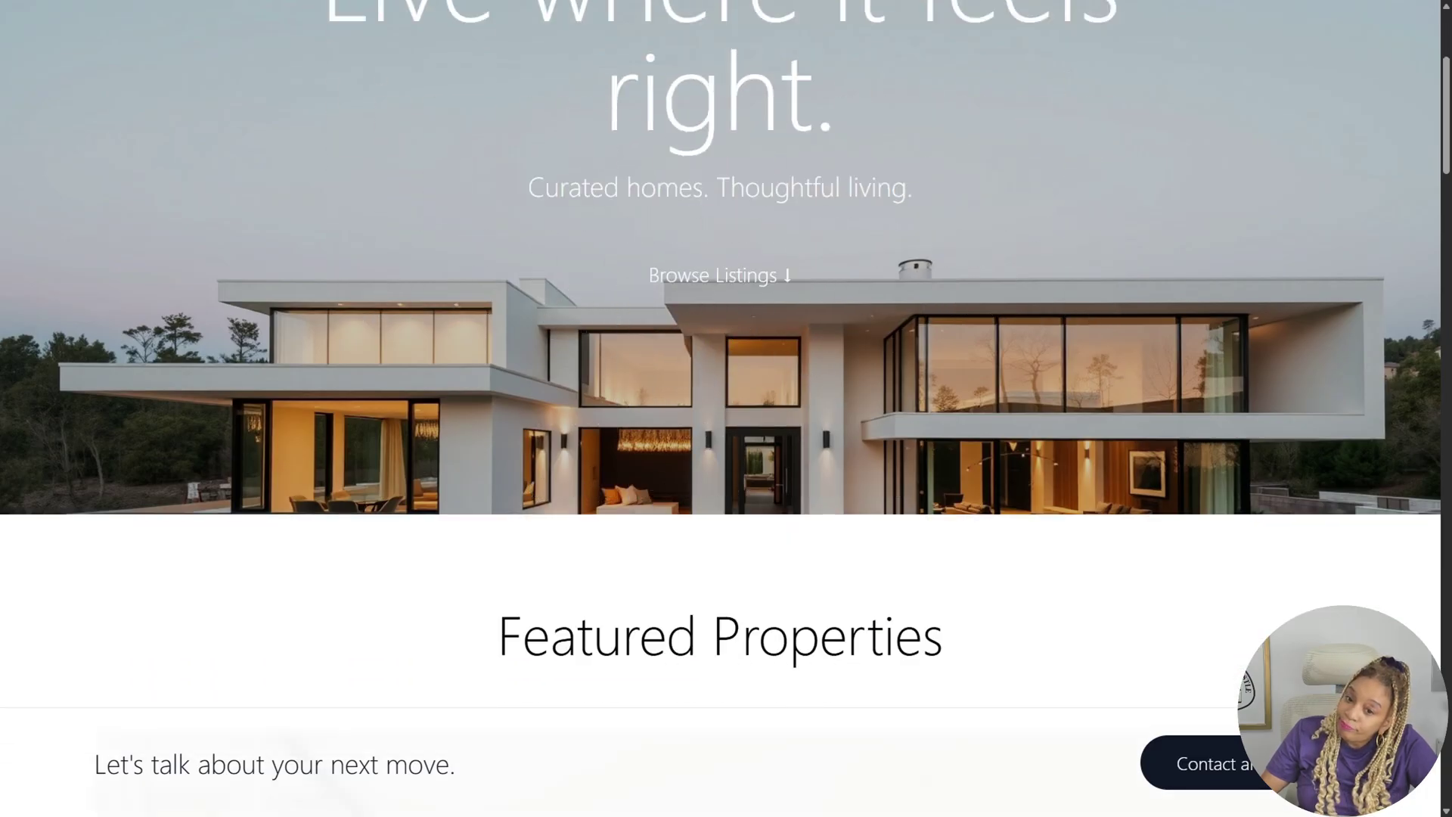
scroll(720, 354, down, 15)
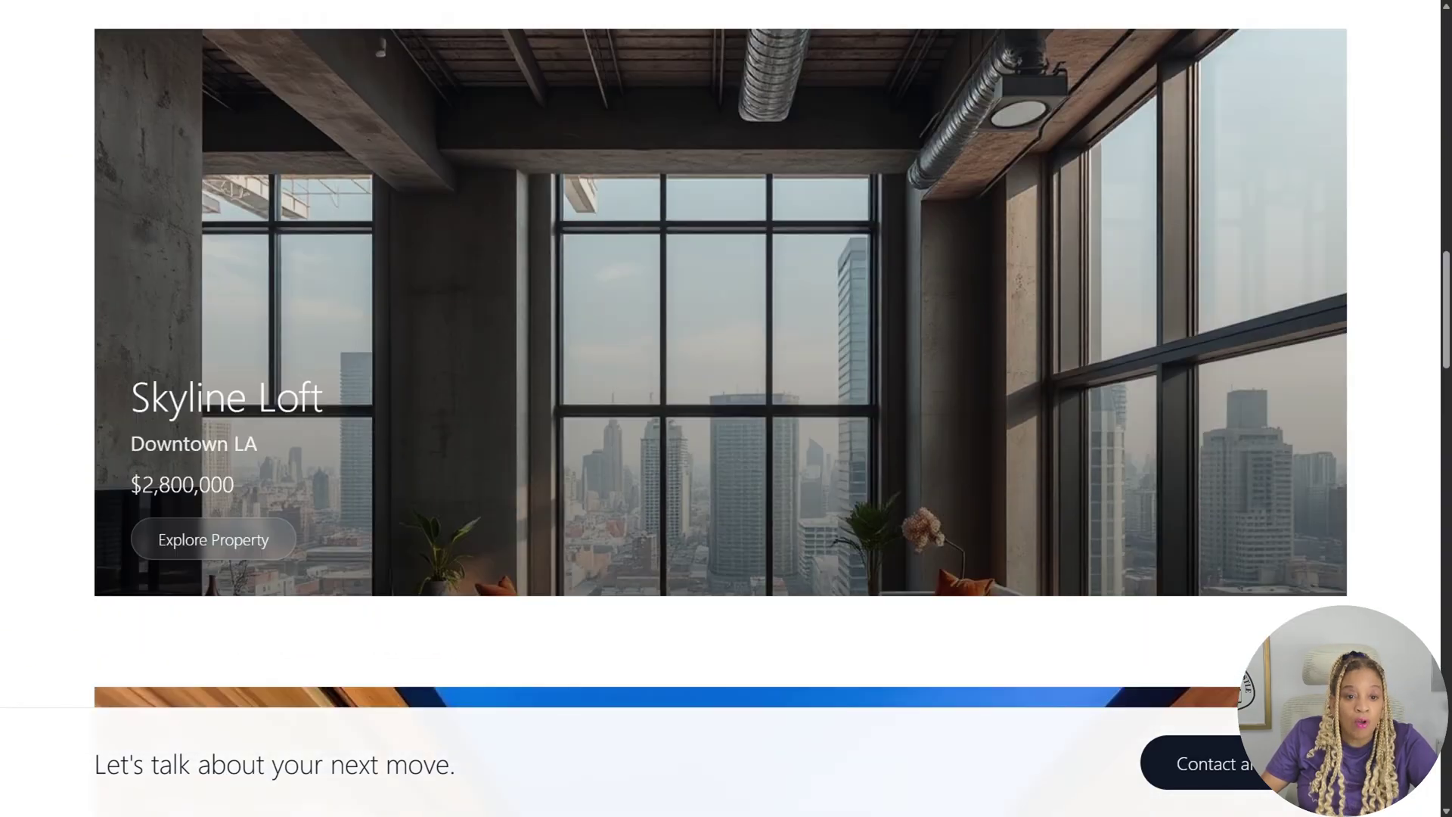
scroll(720, 354, down, 5)
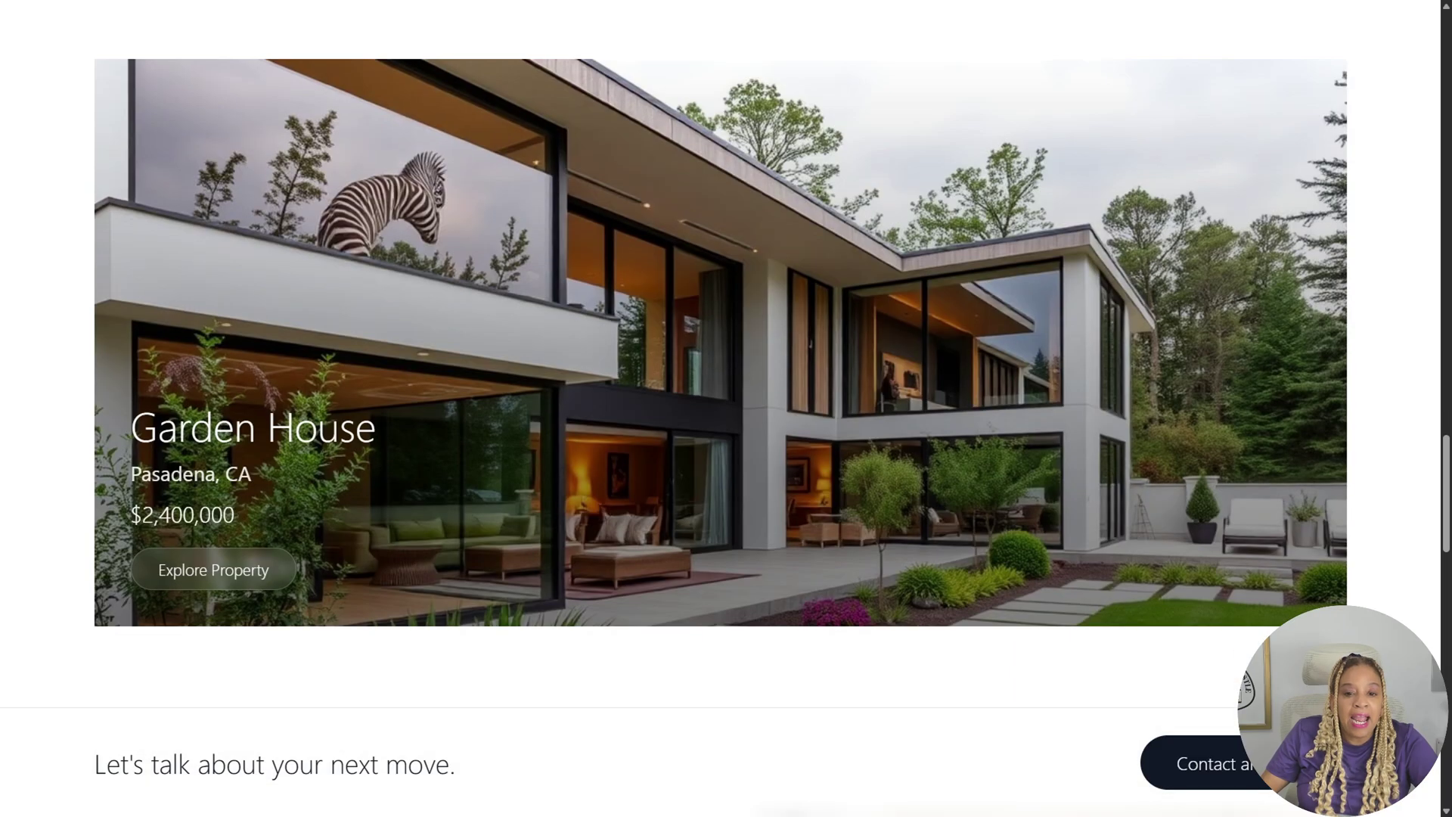
scroll(720, 354, down, 18)
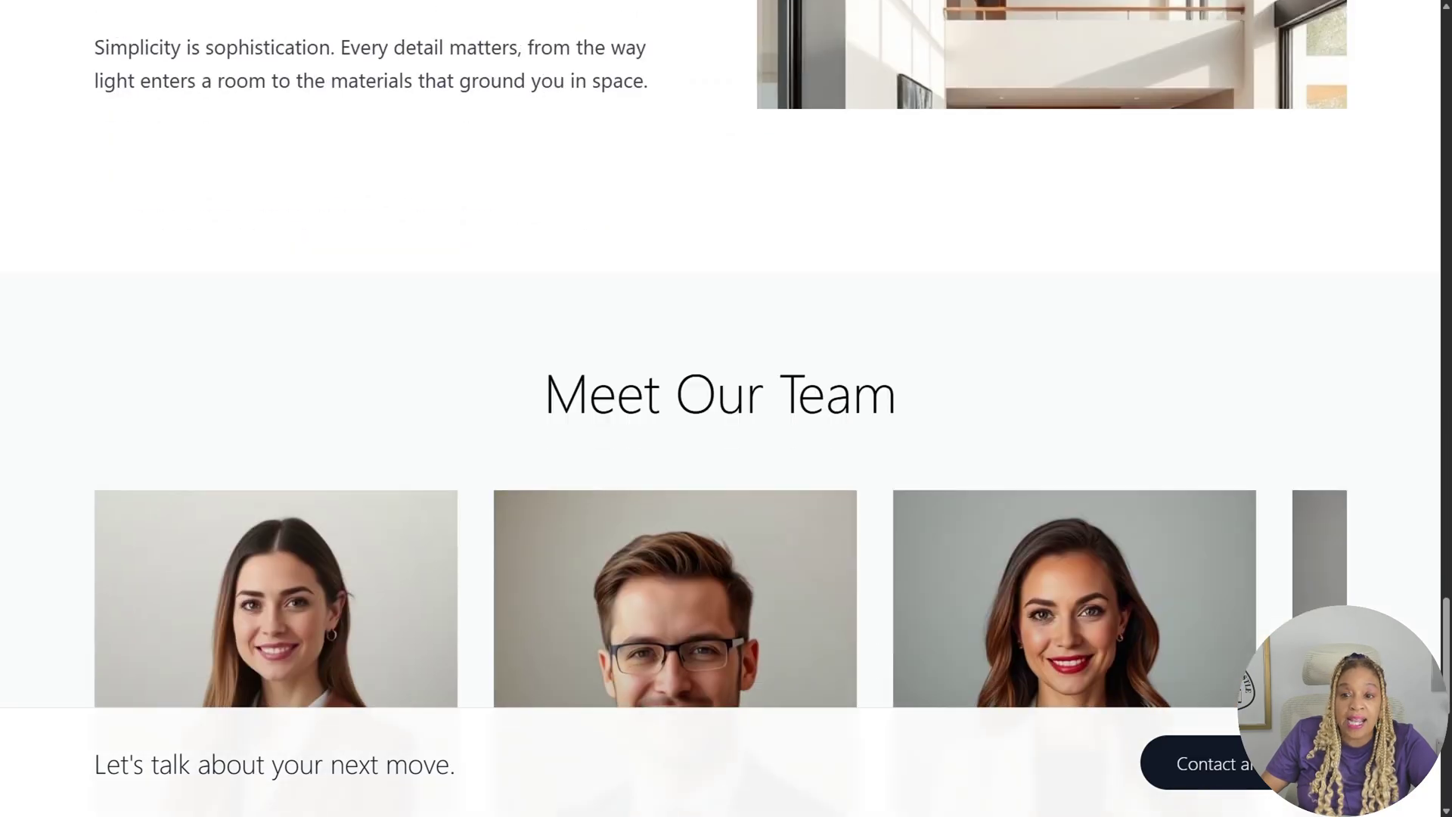
scroll(720, 354, up, 9)
scroll(720, 354, down, 8)
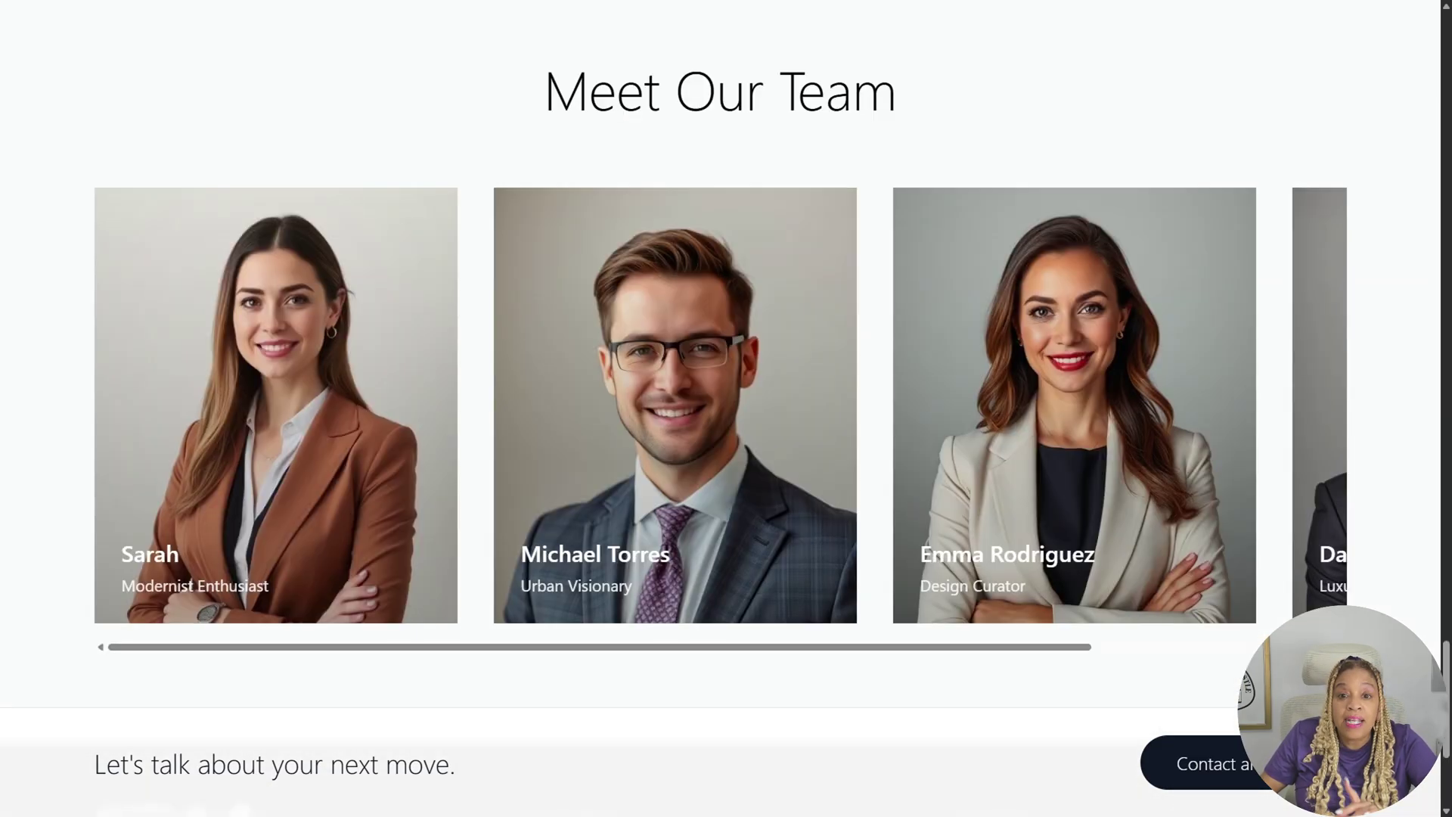
scroll(720, 404, right, 4)
scroll(720, 354, down, 4)
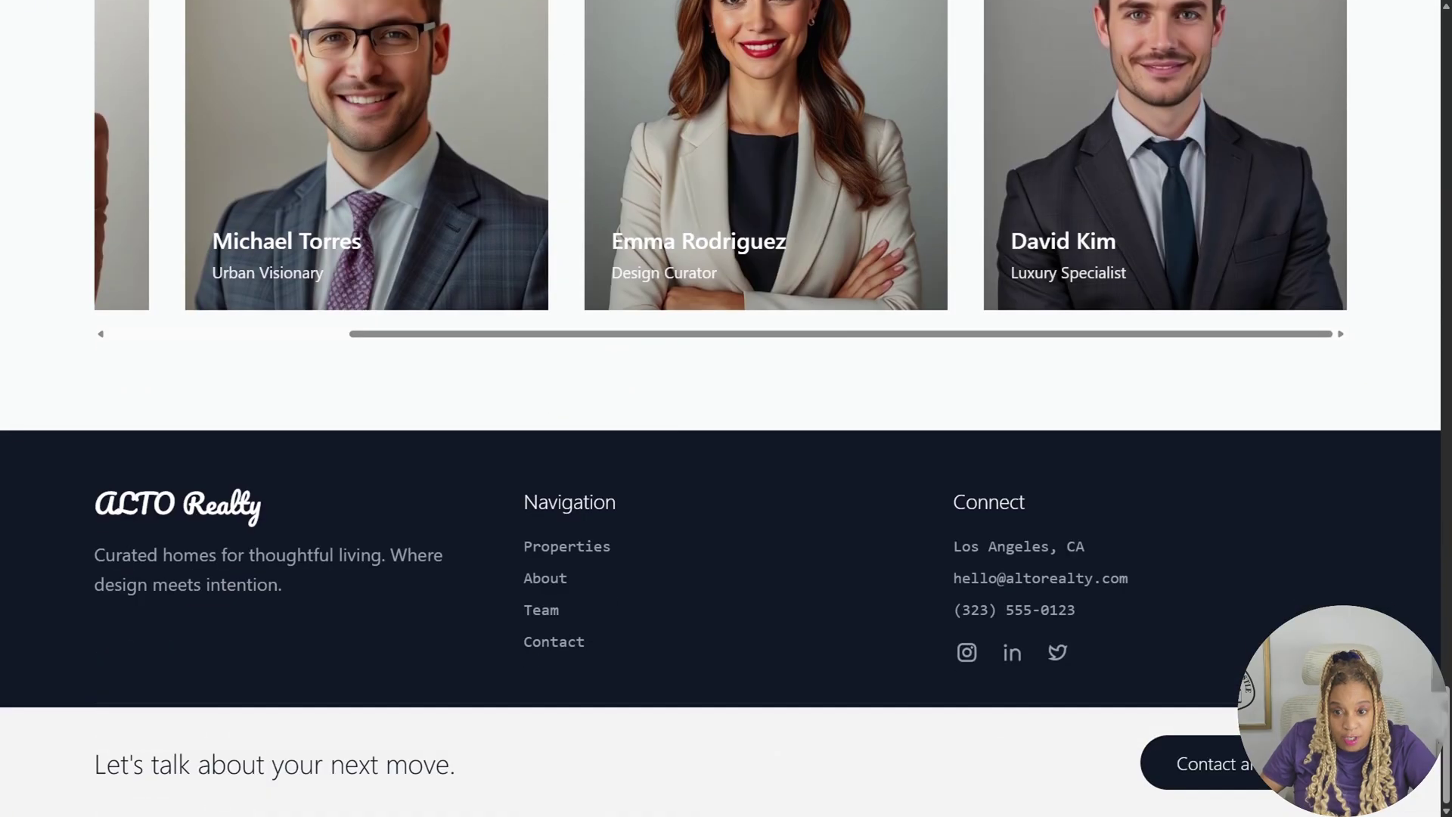
scroll(720, 354, up, 20)
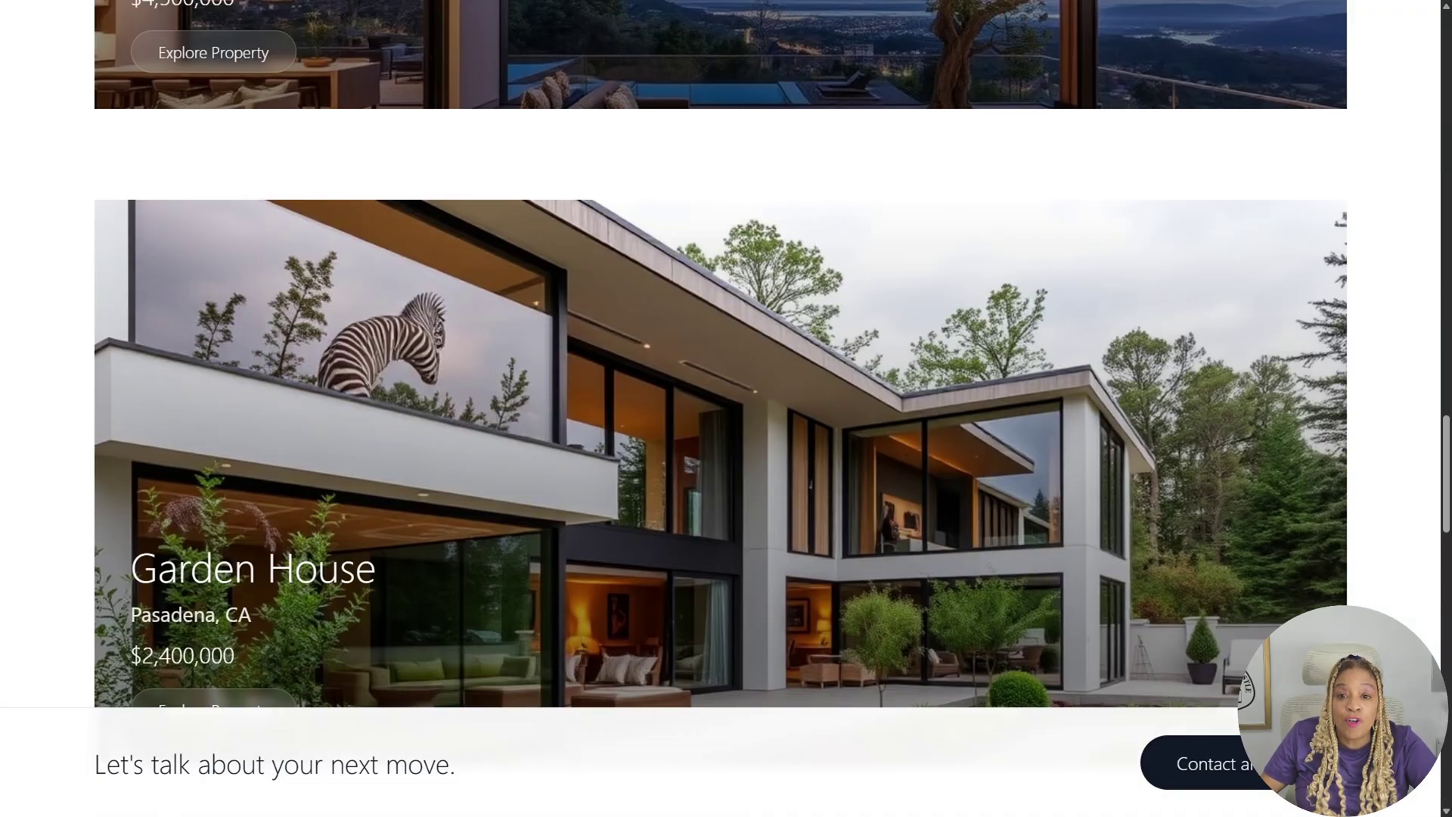
scroll(720, 354, up, 8)
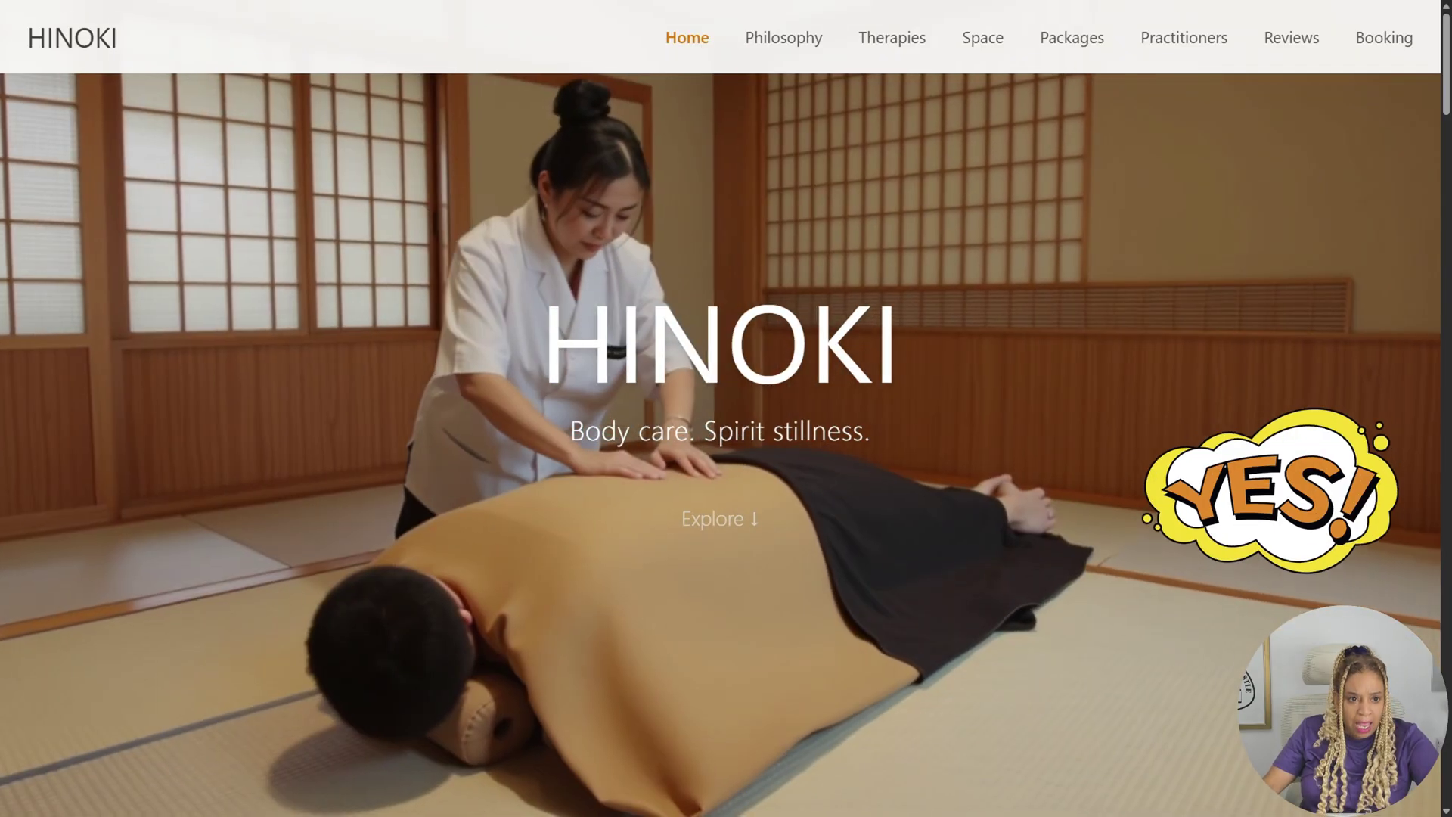
Step: Look through the Japanese Spa Website template preview, including its philosophy, therapies and guest review sections
scroll(720, 445, down, 11)
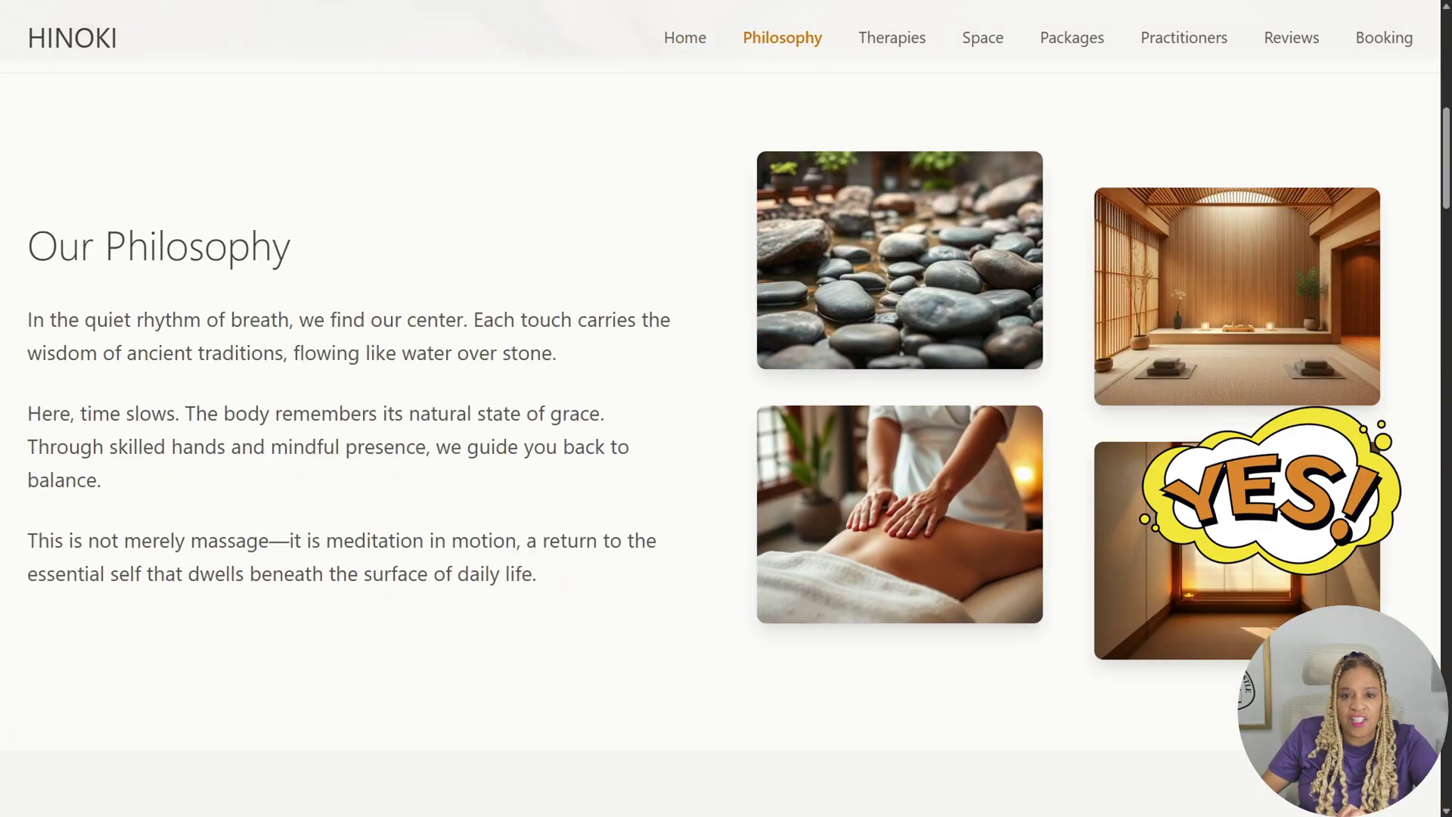
scroll(720, 445, down, 15)
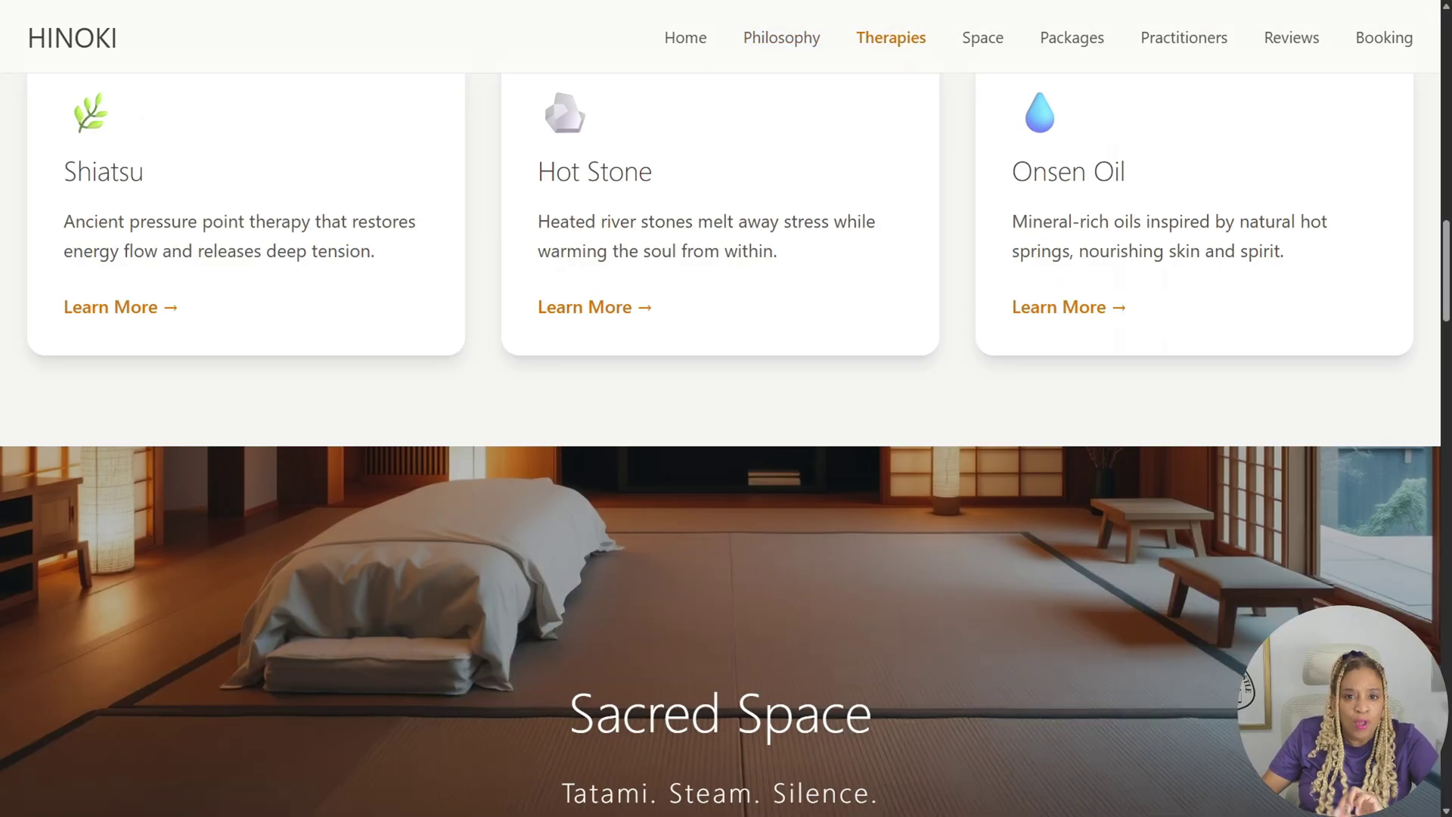
scroll(720, 445, down, 15)
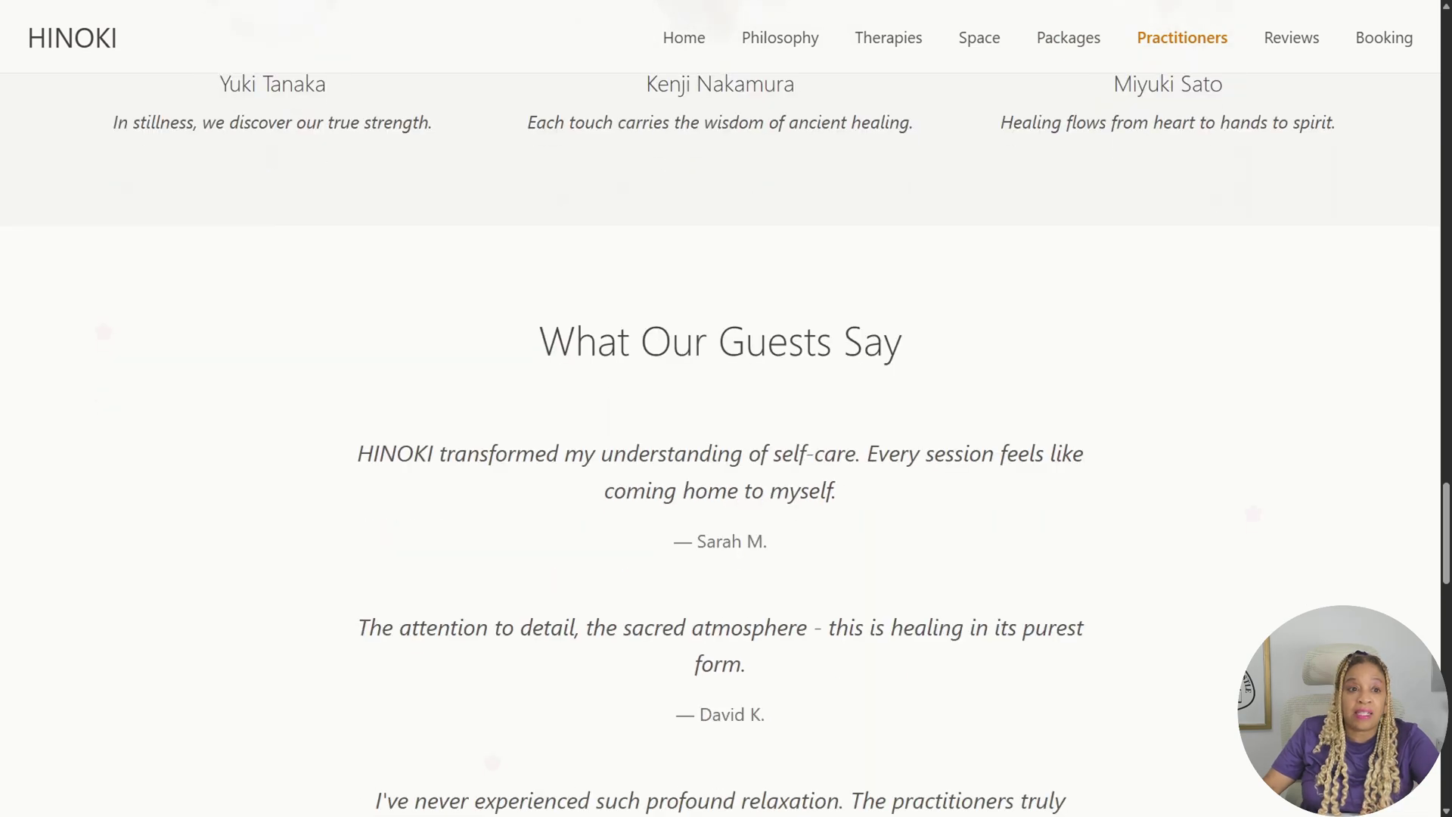
scroll(720, 445, down, 10)
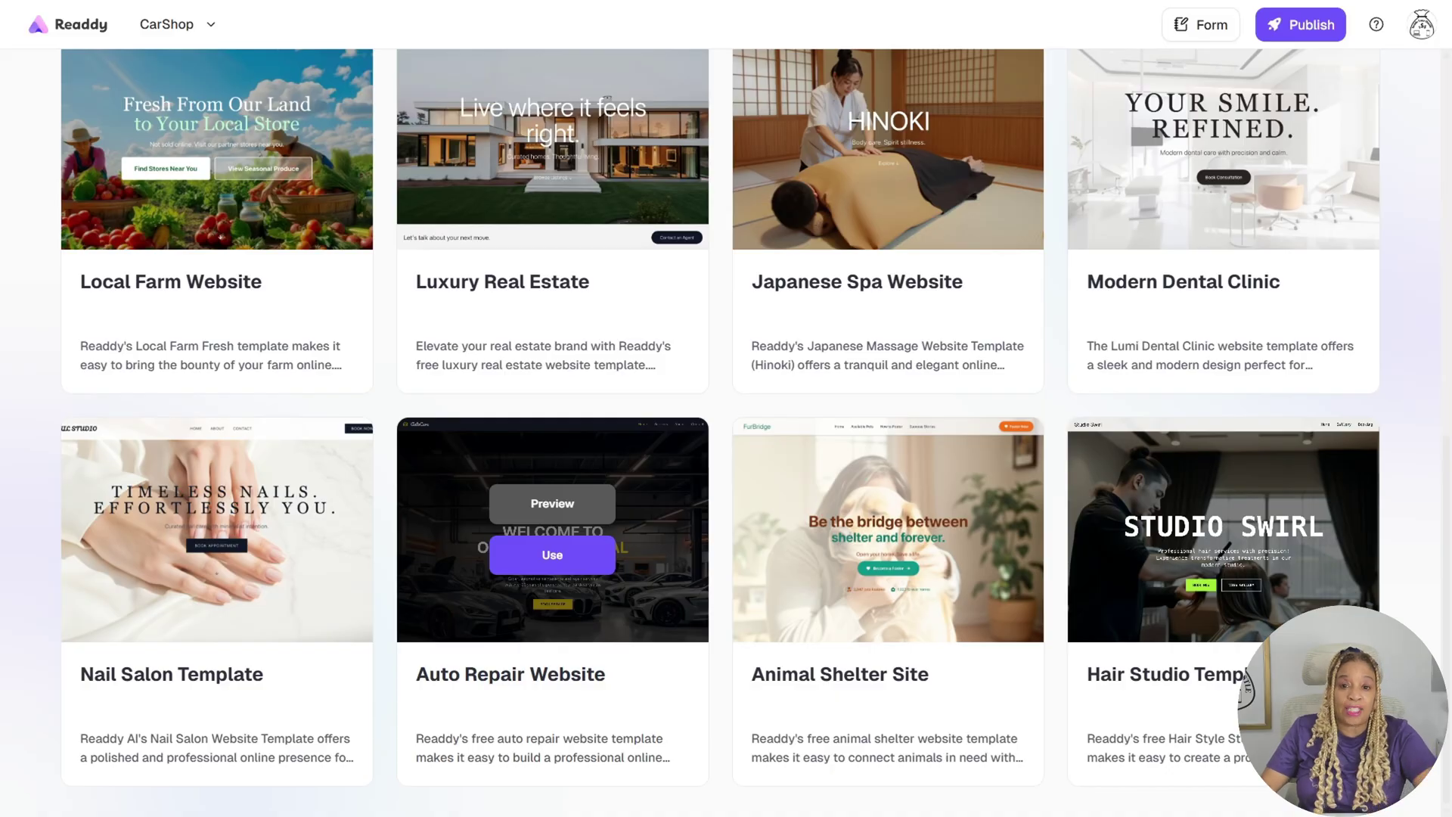
Step: Preview the Auto Repair Website template and examine its service, process, gallery and booking sections down to the footer
click(551, 503)
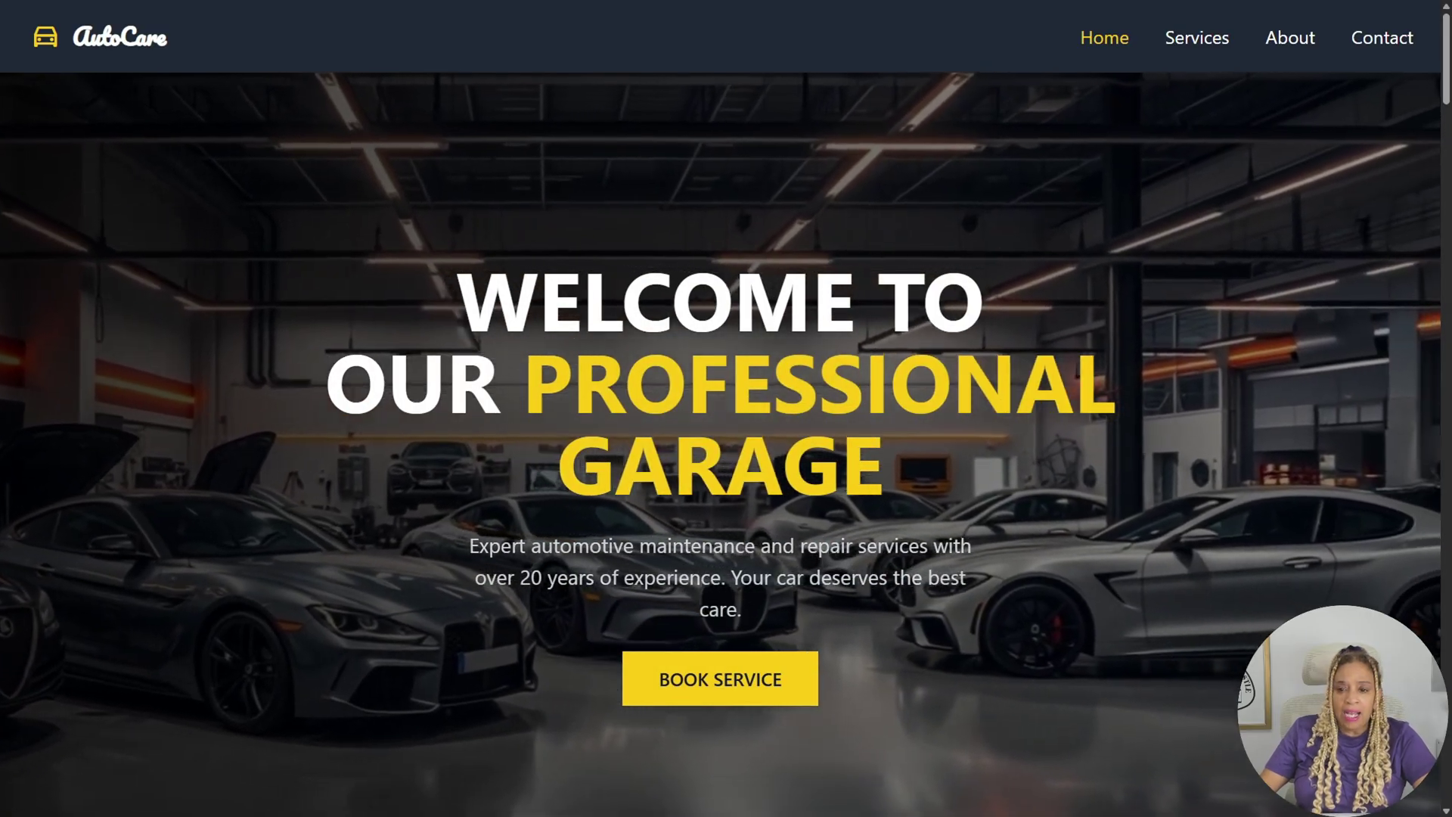
scroll(720, 445, down, 6)
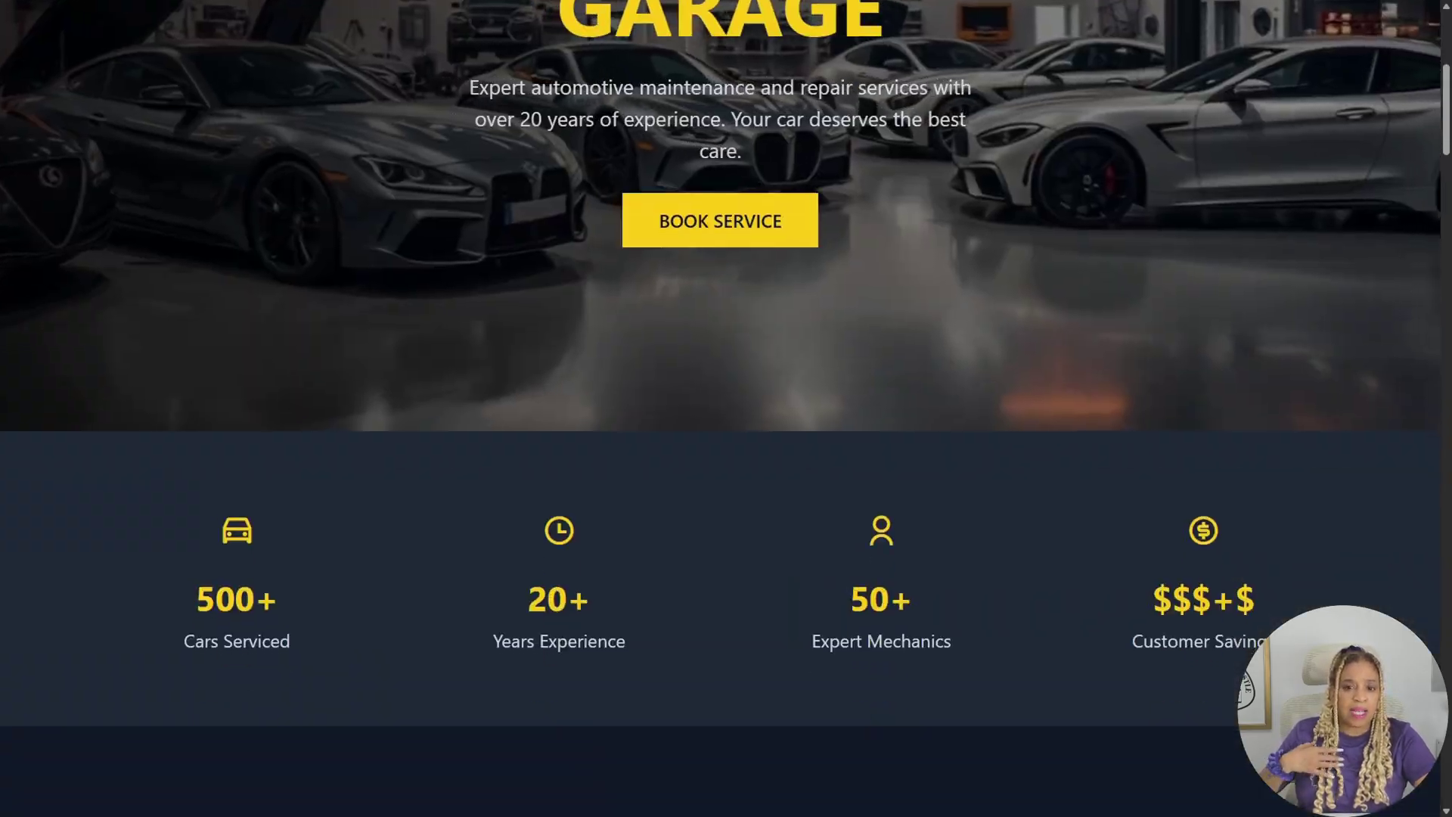
scroll(720, 445, down, 8)
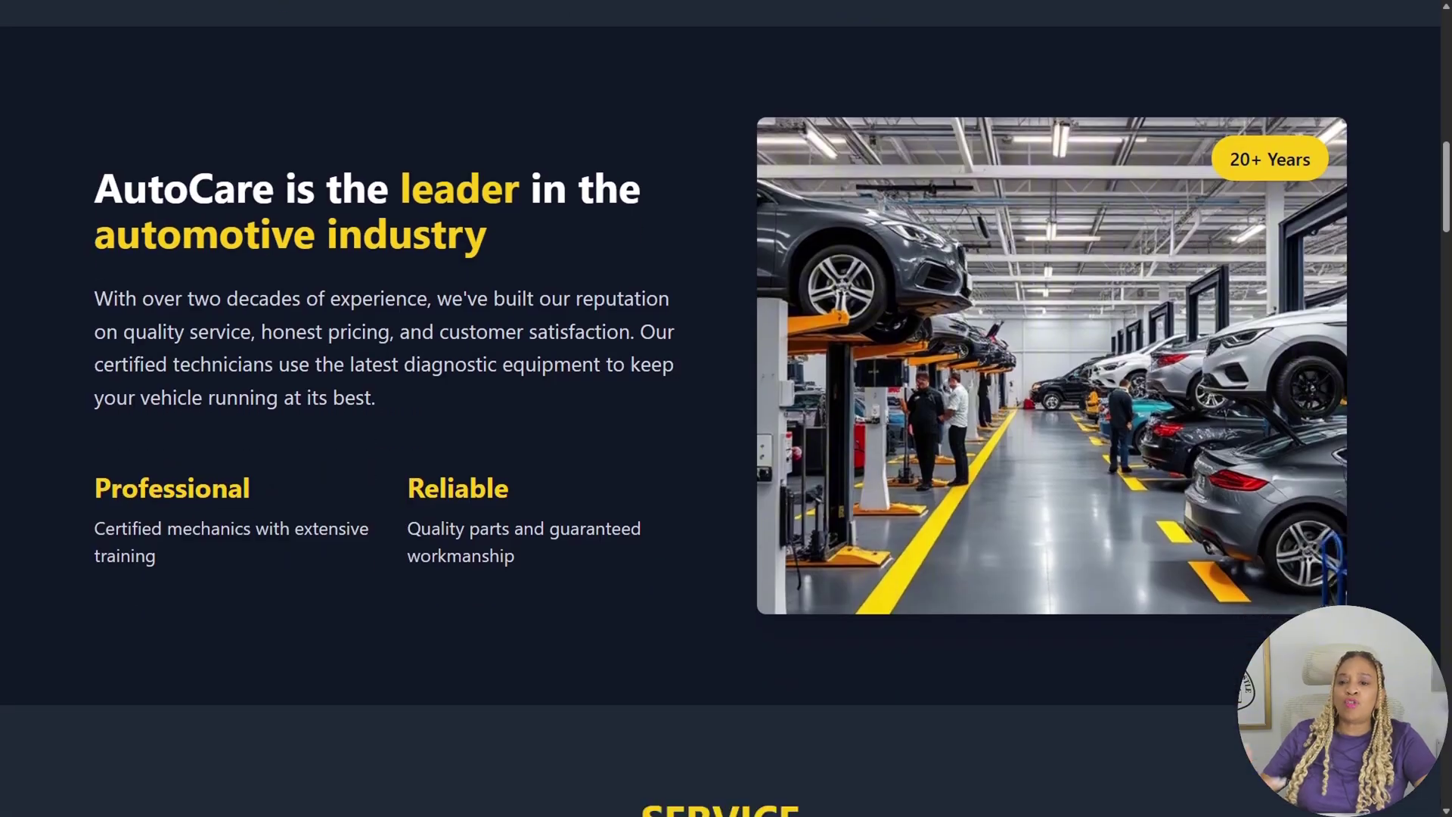
scroll(720, 445, down, 8)
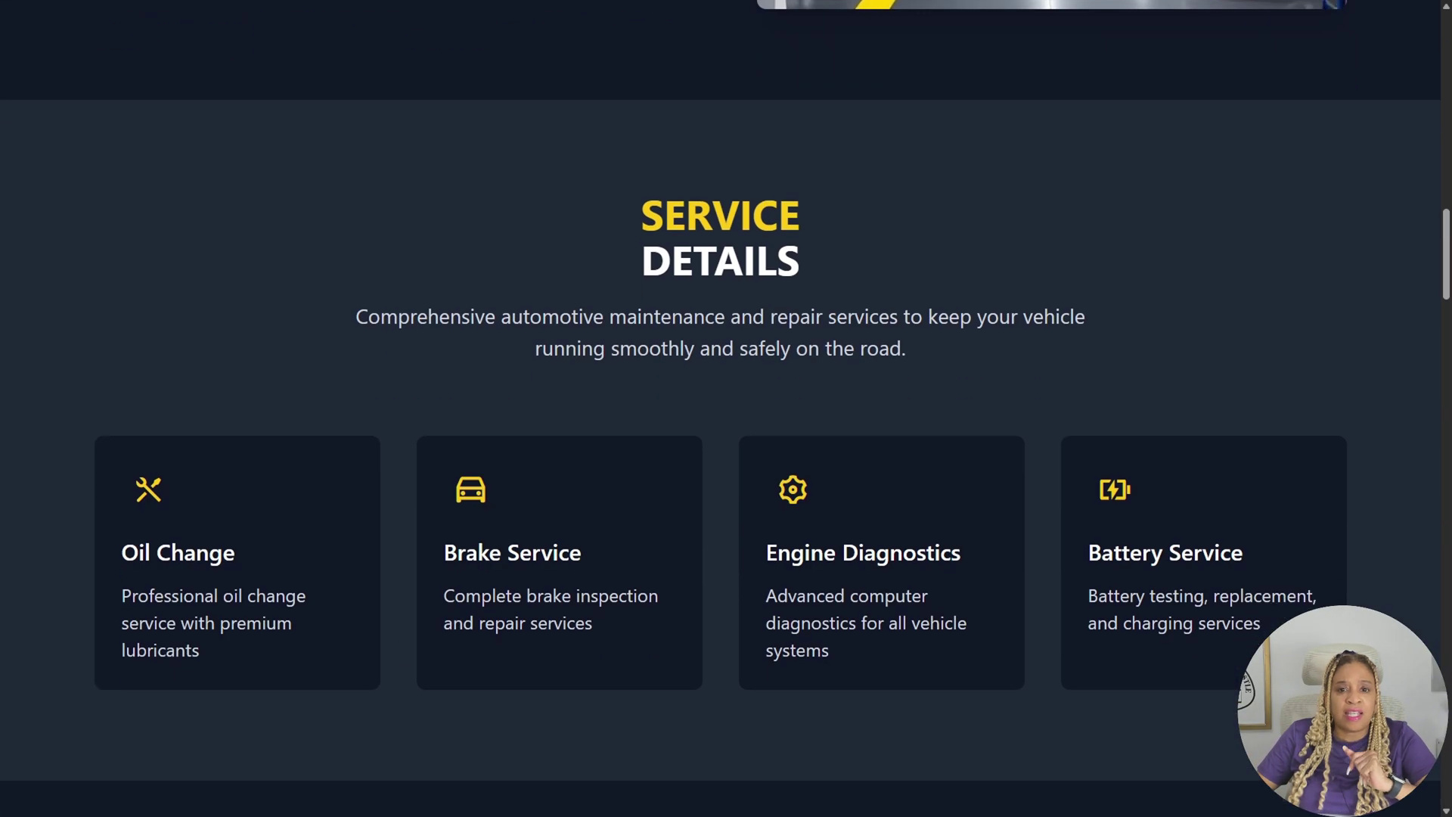
scroll(1203, 454, down, 13)
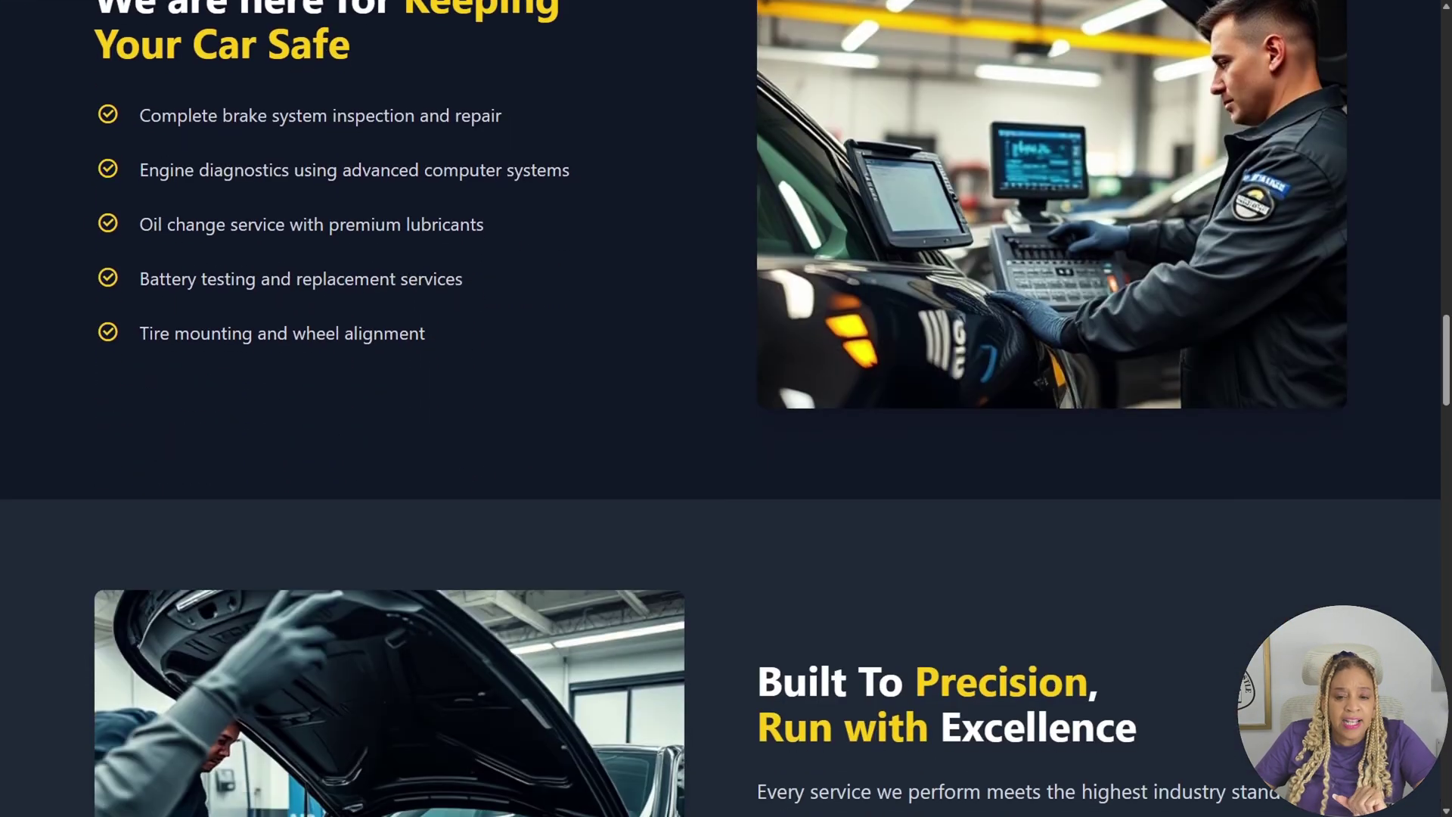
scroll(720, 408, down, 13)
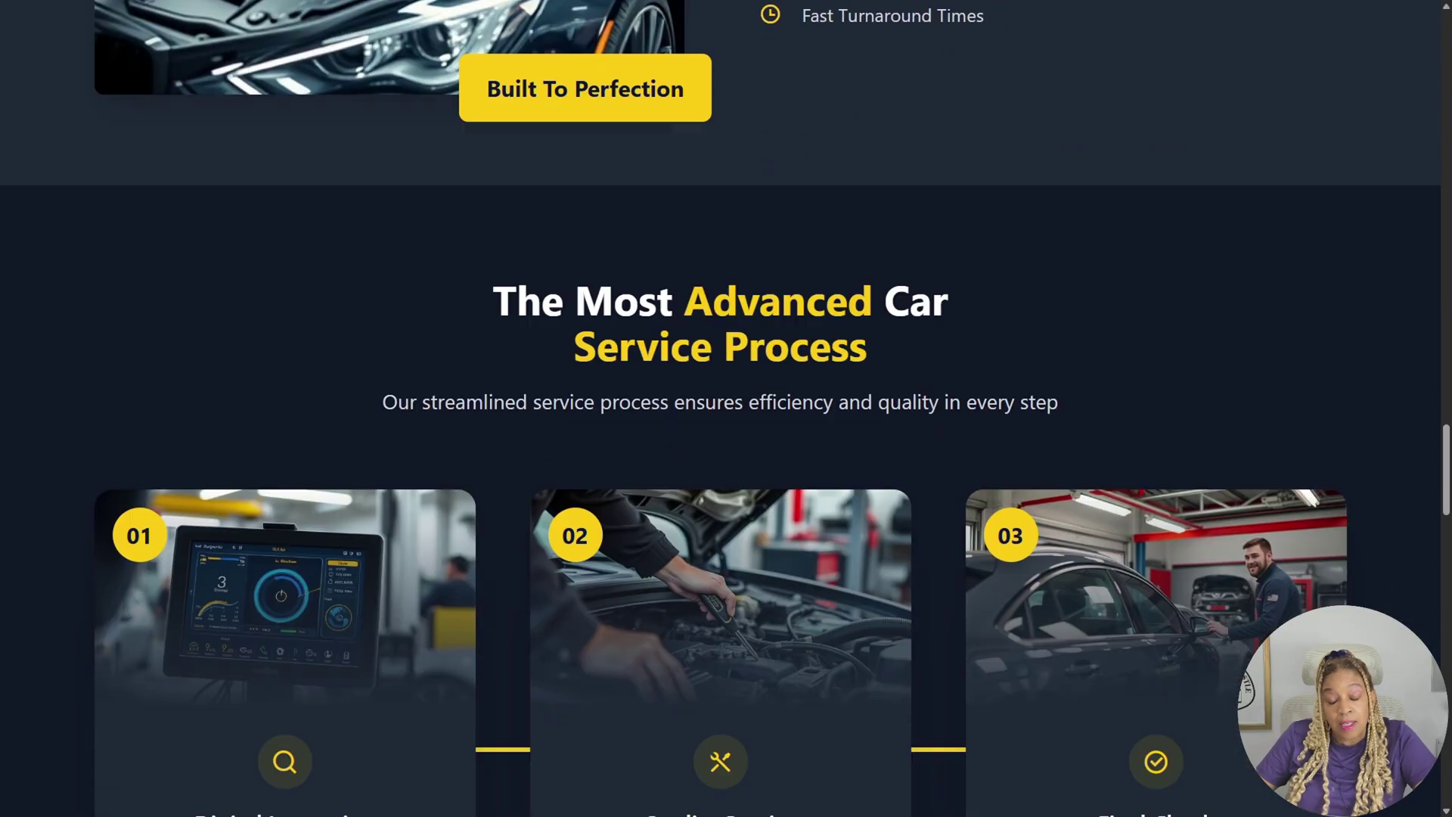
scroll(720, 408, down, 13)
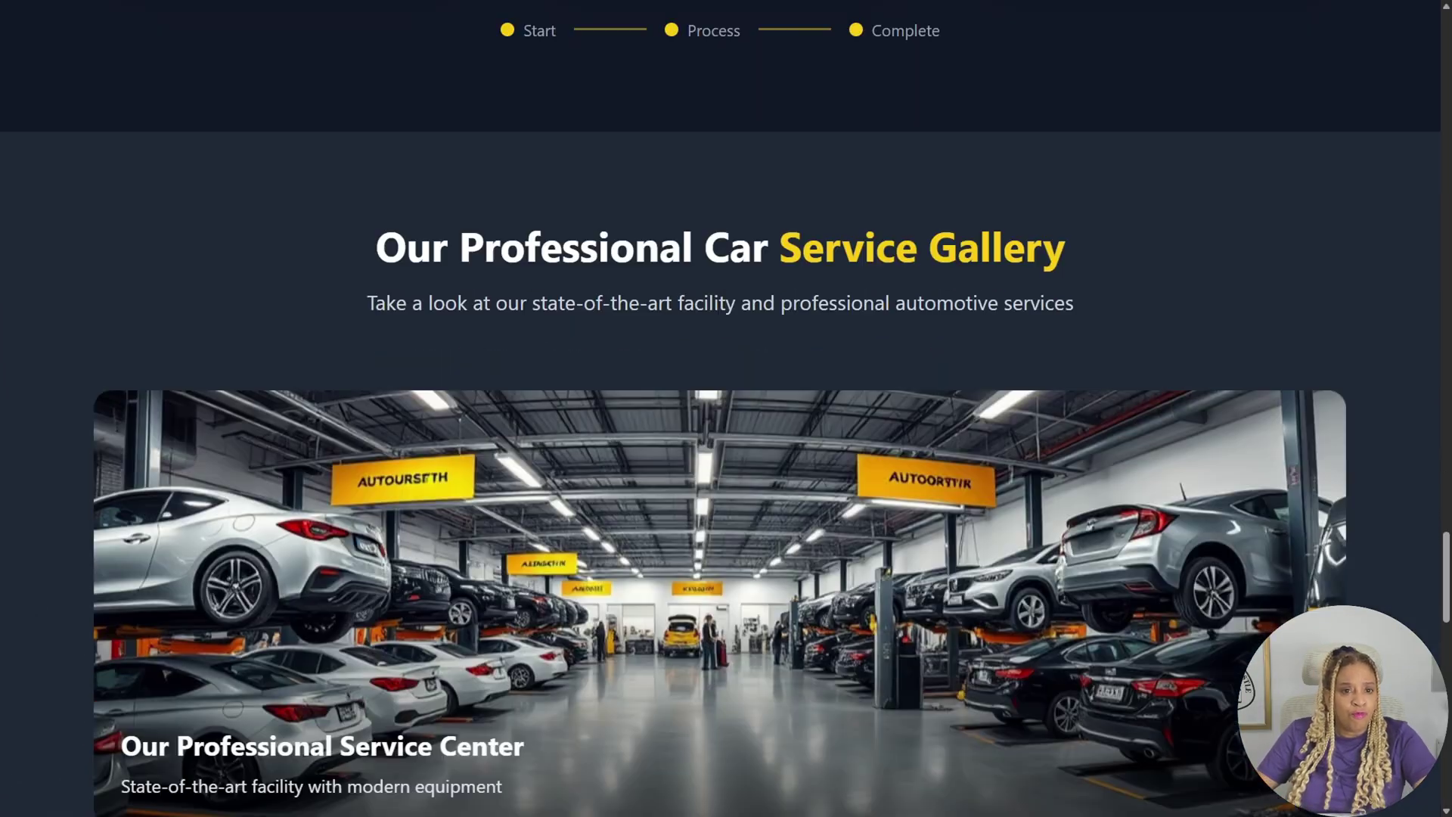
scroll(720, 408, down, 2)
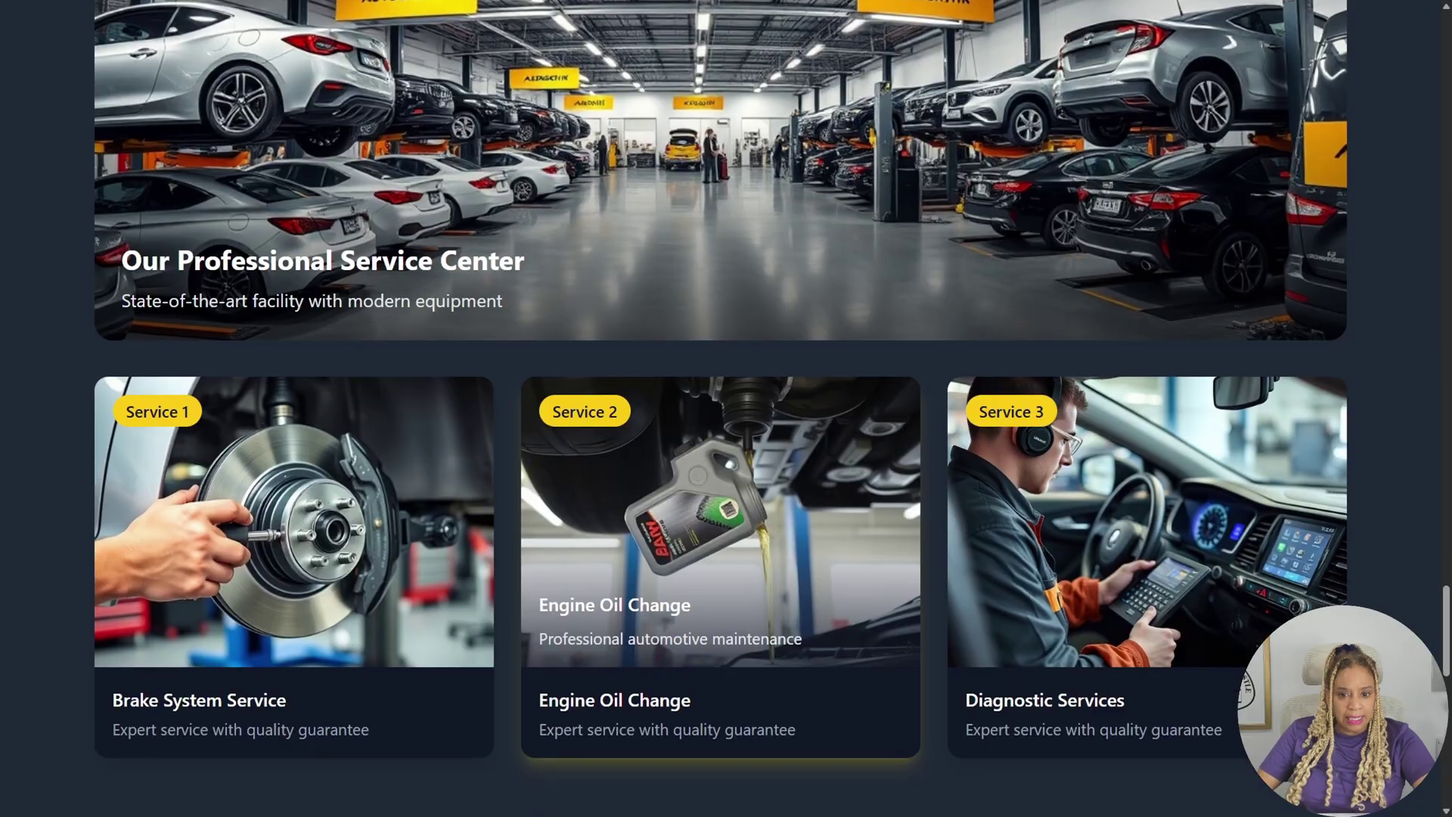
scroll(720, 408, down, 8)
scroll(720, 408, down, 6)
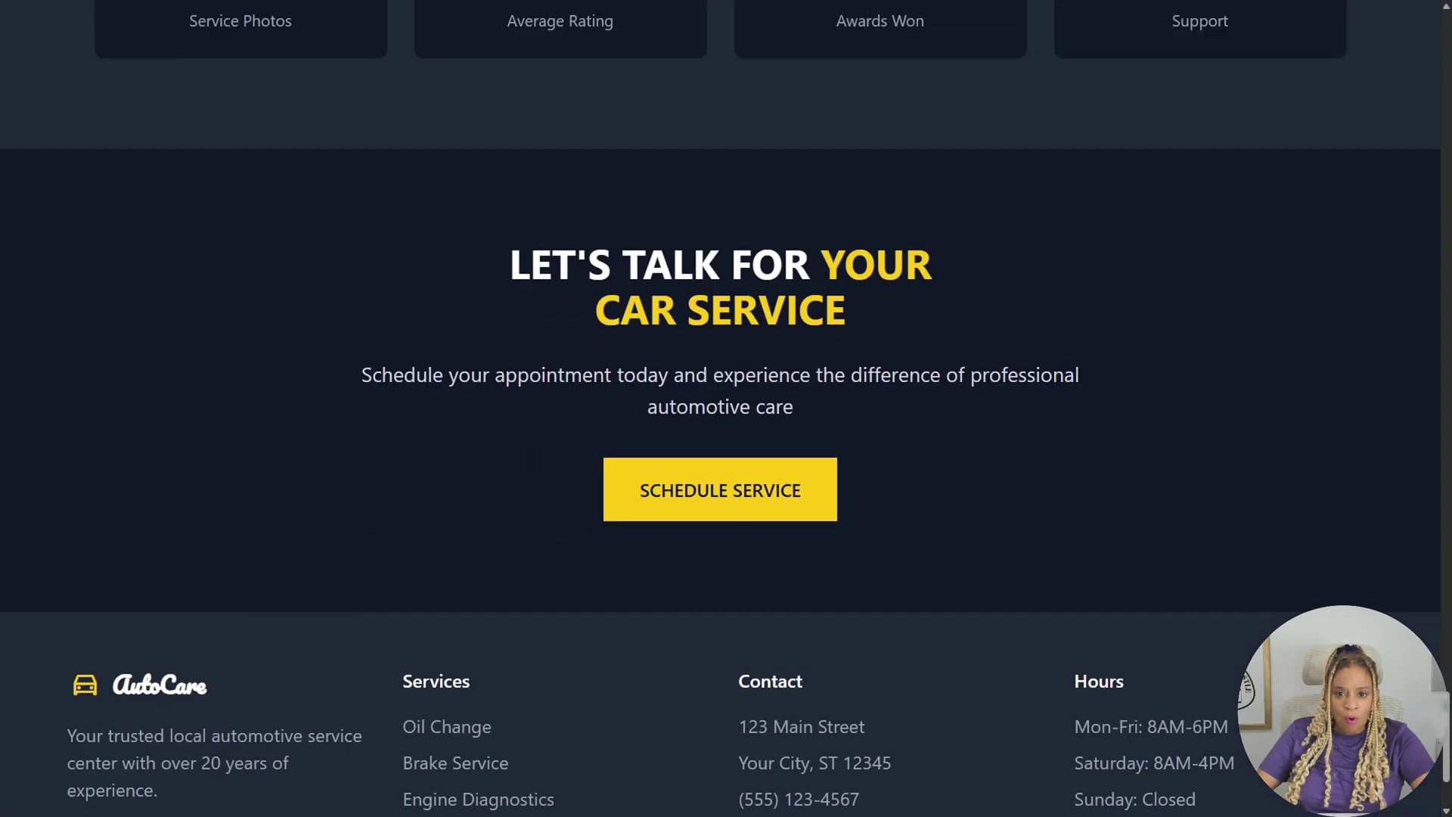
scroll(720, 409, up, 15)
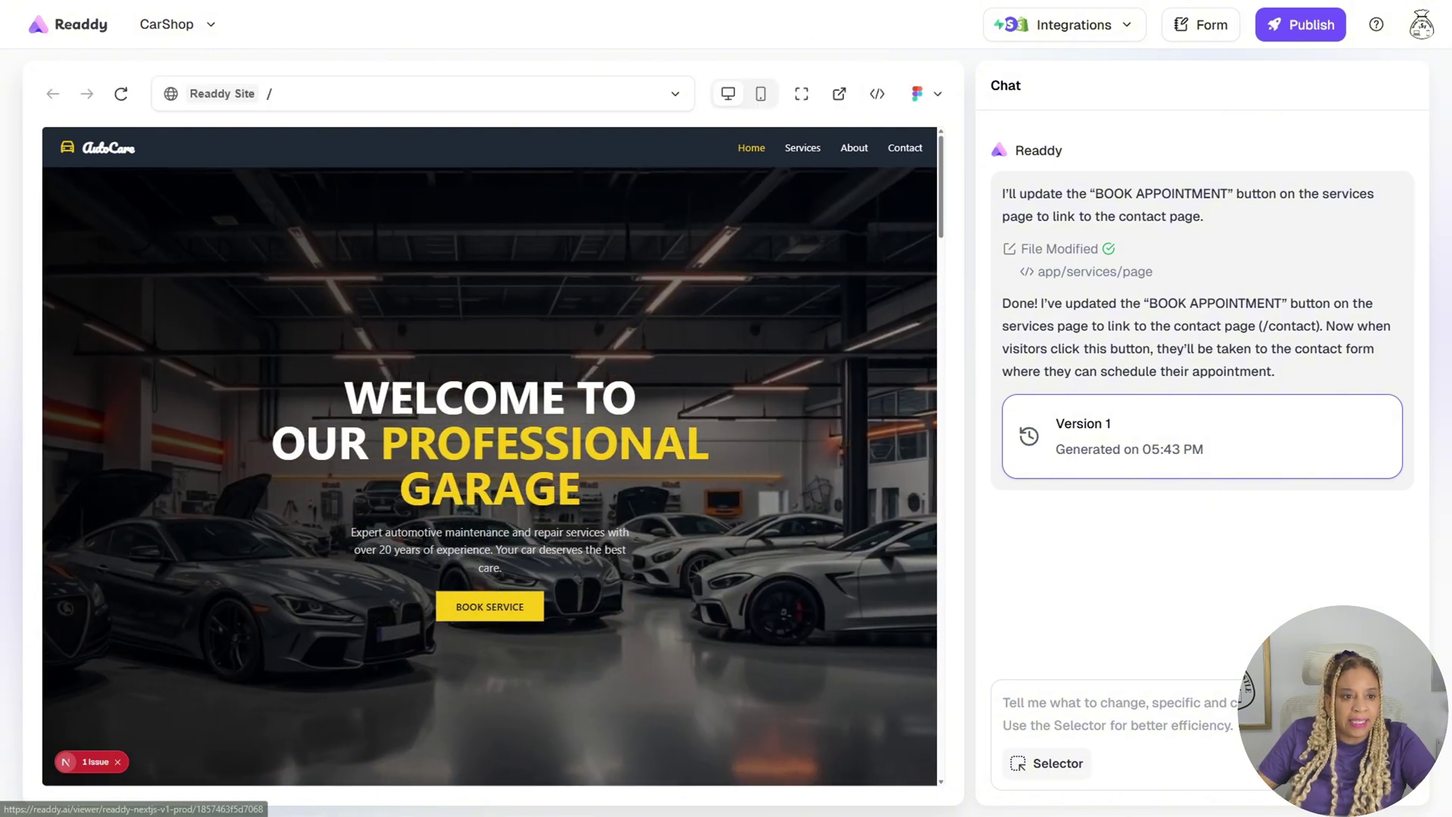
Step: Change the AutoCare business name in the site header to "Annandale Auto Repair" and check the updated page
click(1048, 762)
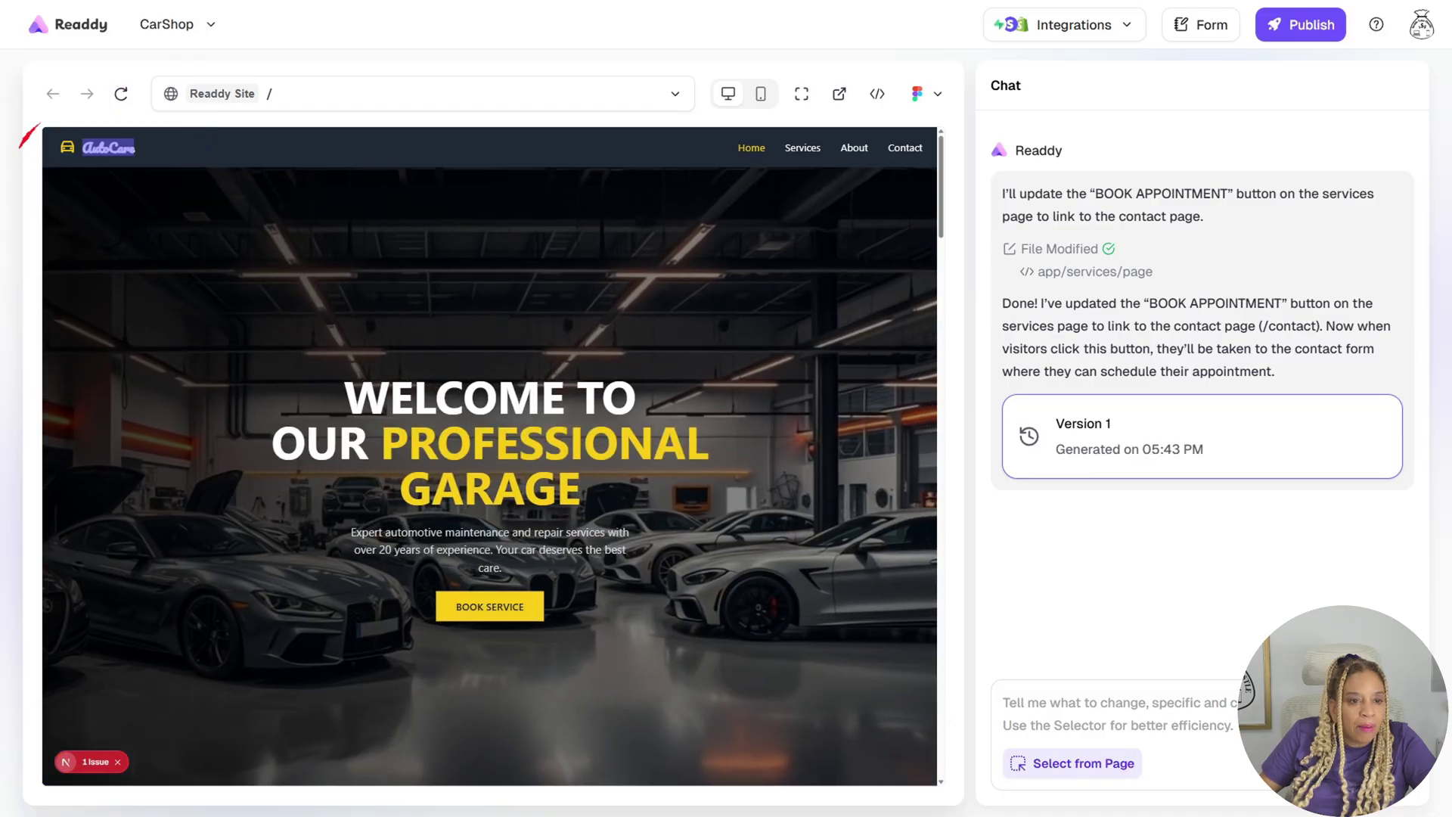
click(108, 146)
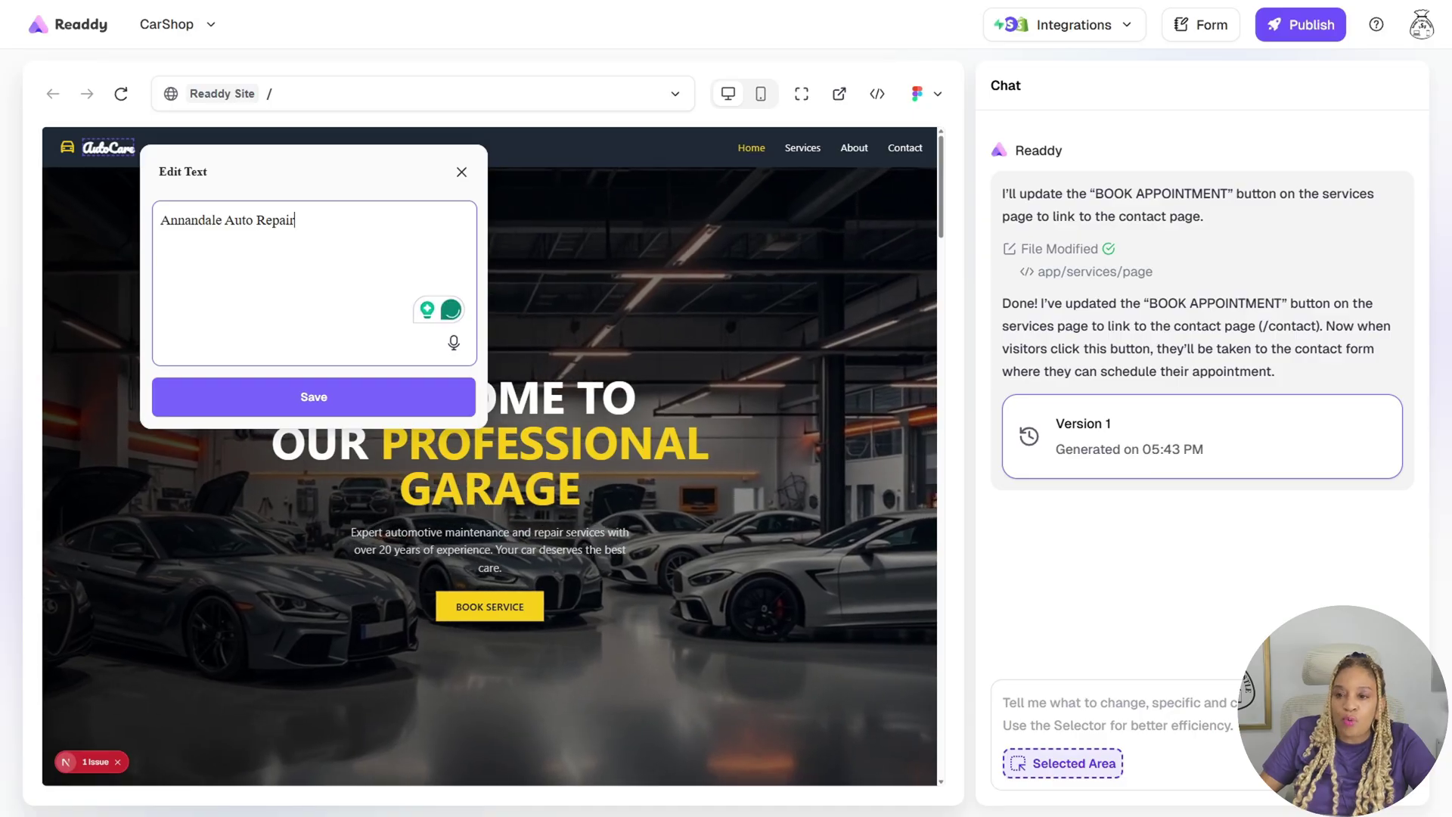
click(313, 397)
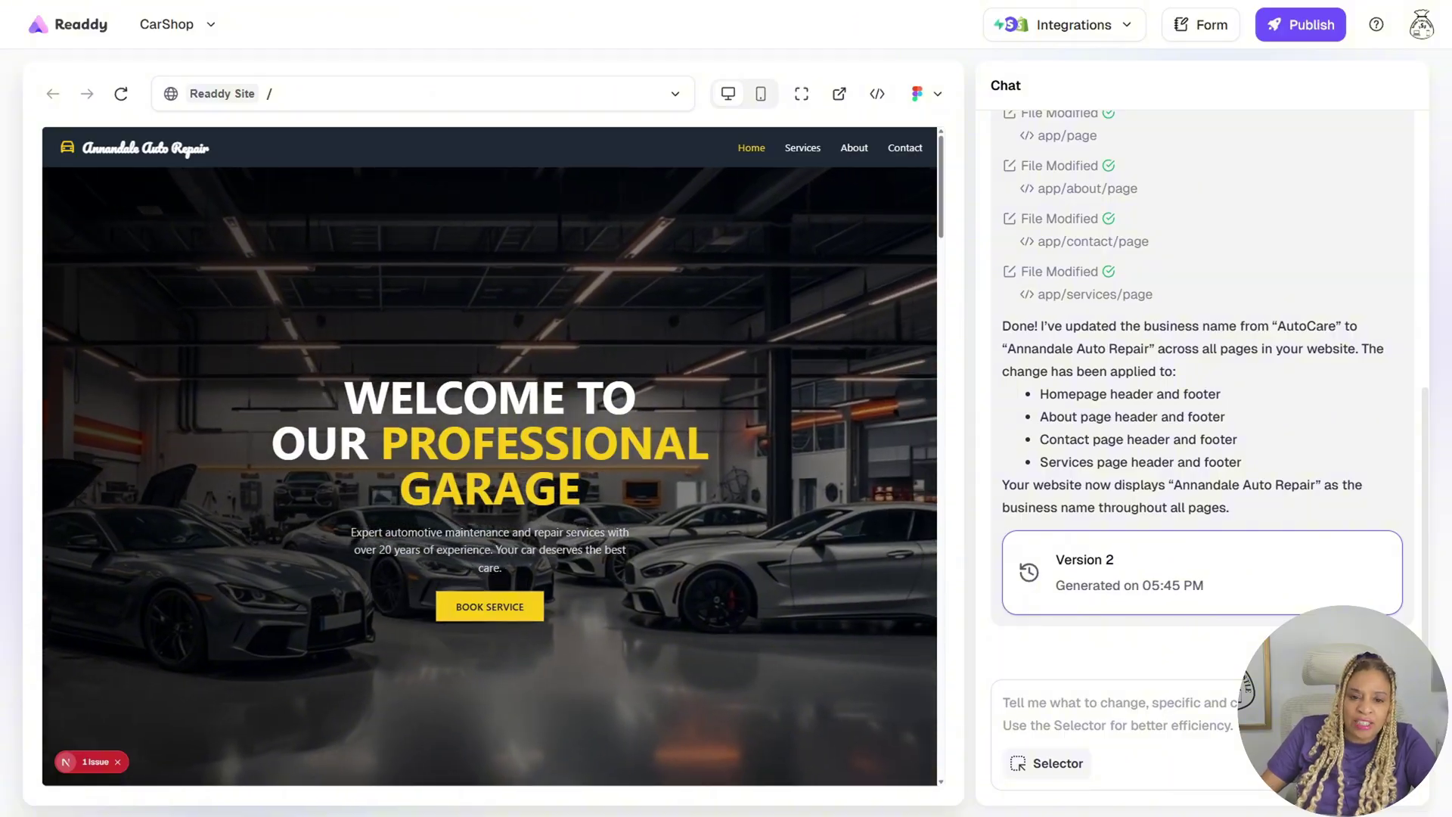
scroll(489, 456, down, 9)
scroll(490, 456, up, 10)
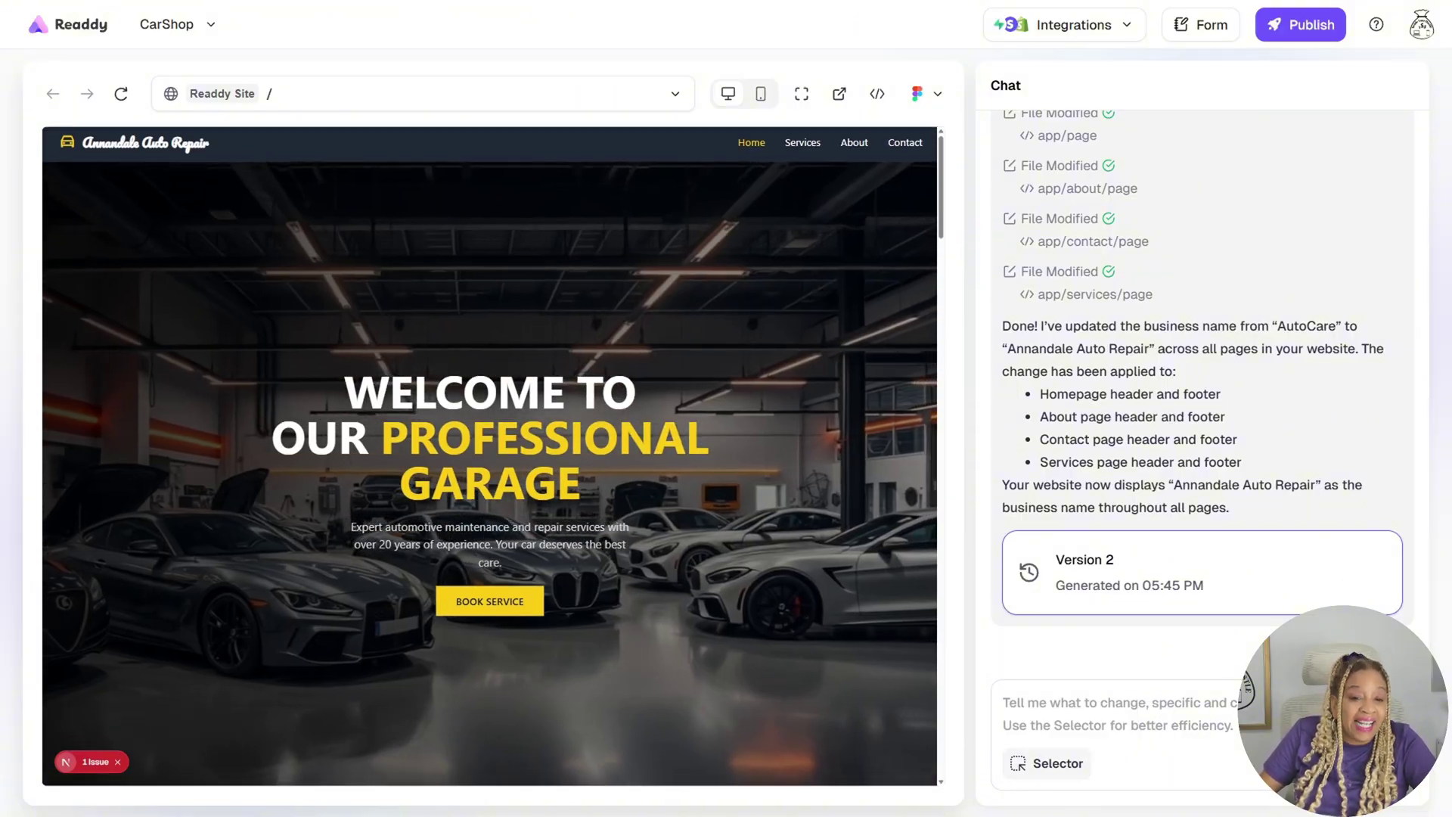
scroll(490, 453, down, 5)
scroll(579, 303, down, 5)
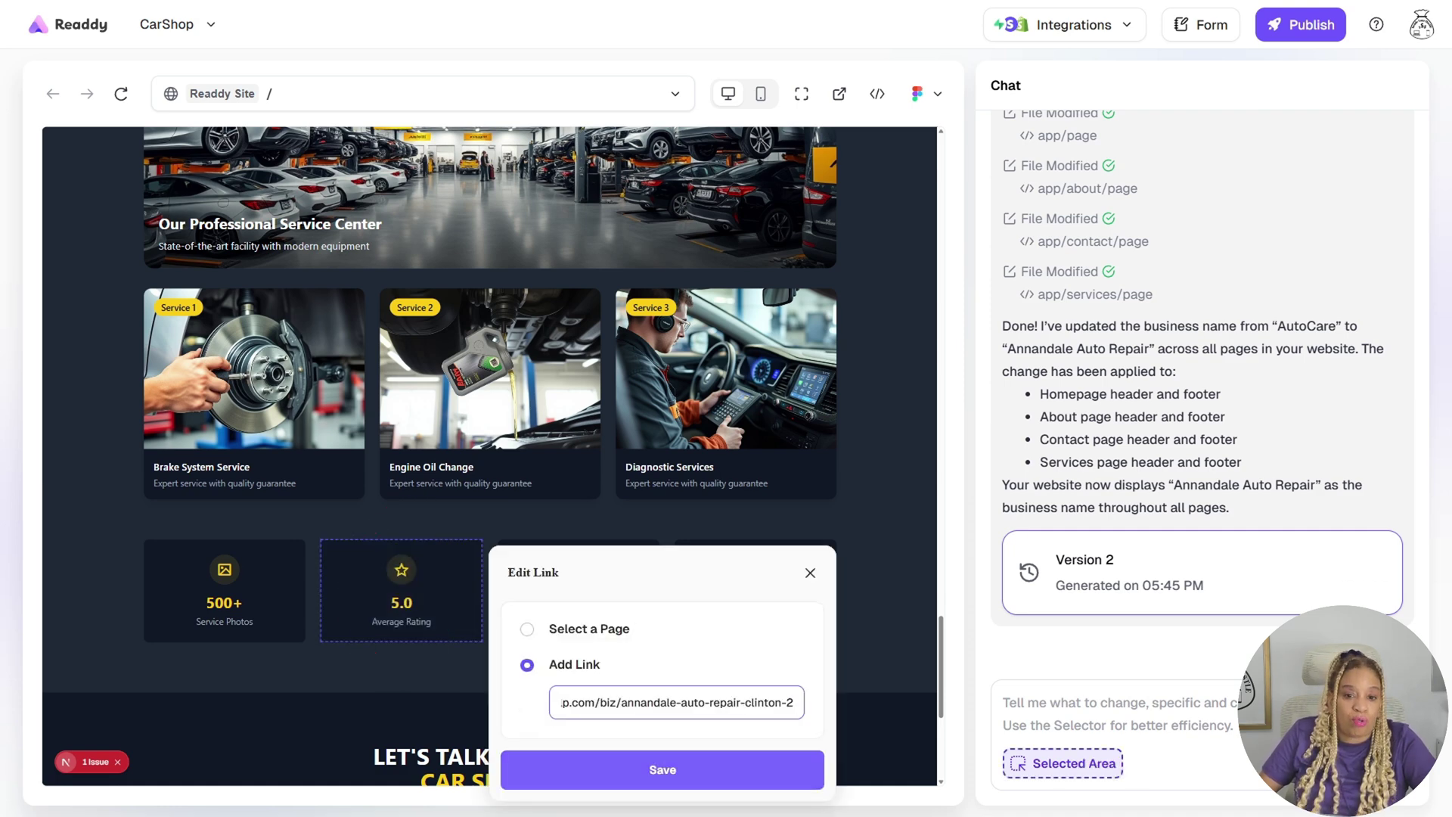
click(661, 769)
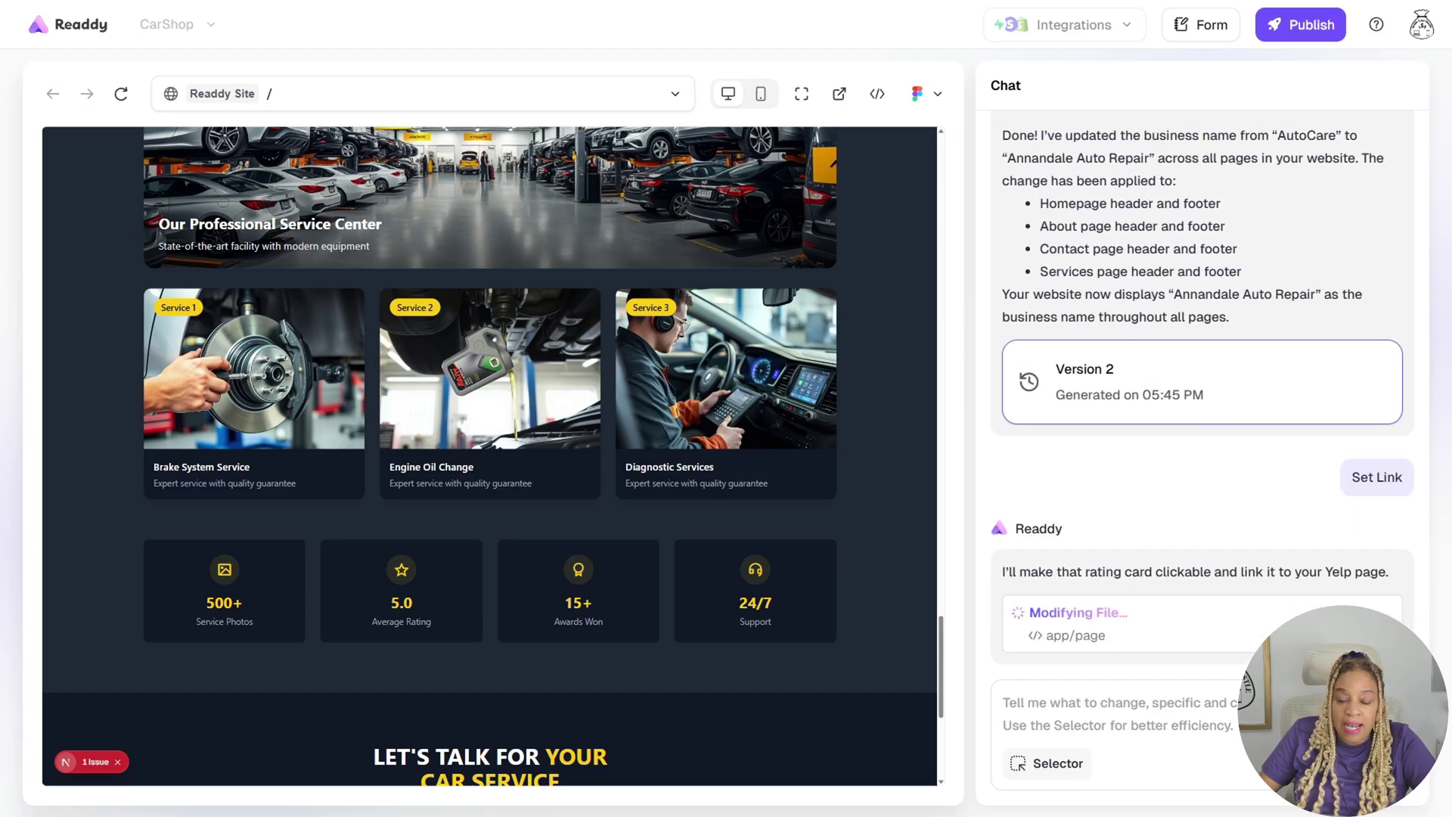
Step: Review the home page from the hero banner through the service details and the car service process section
scroll(730, 529, up, 20)
scroll(730, 530, down, 20)
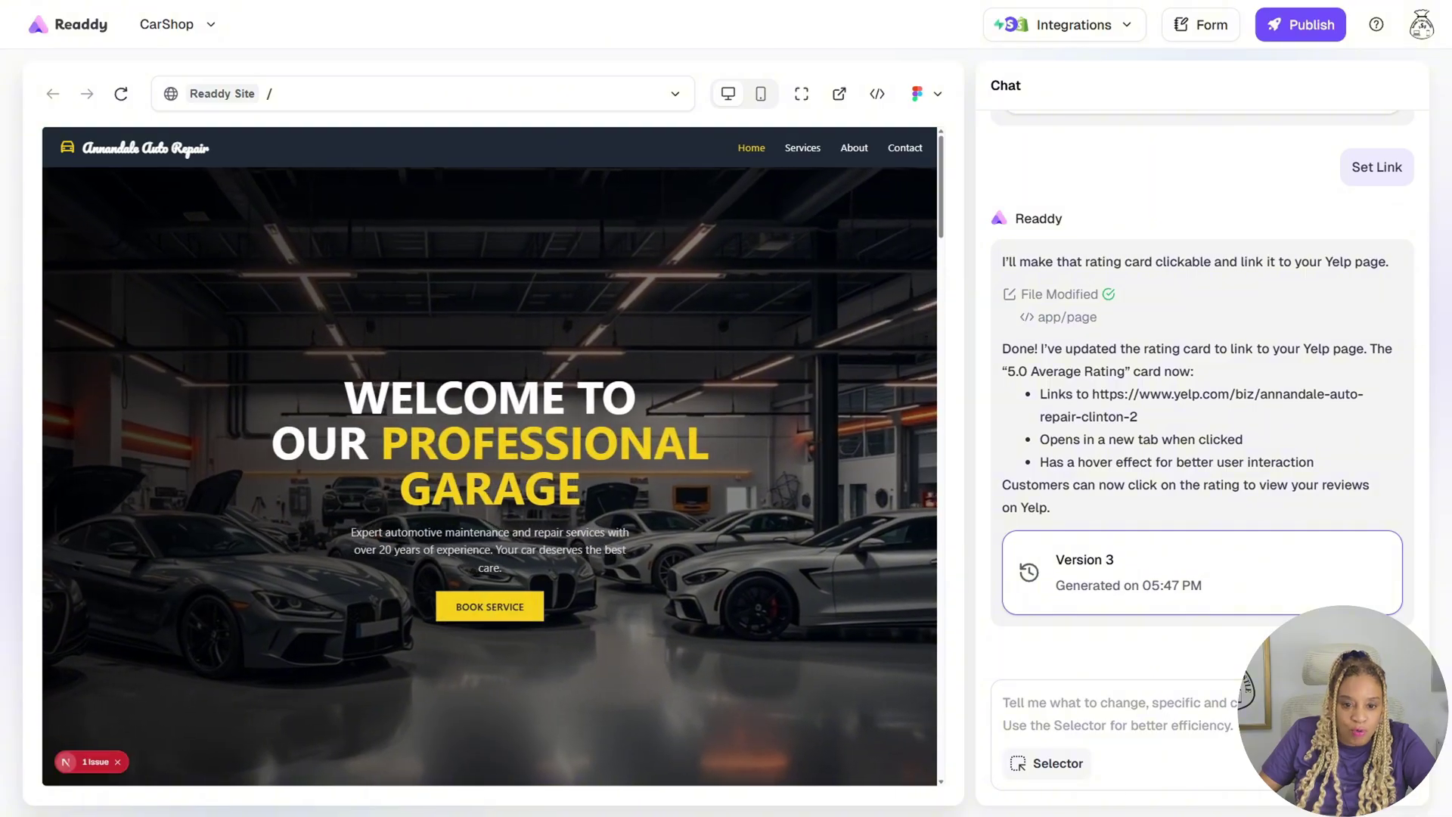
scroll(489, 456, down, 8)
scroll(489, 454, down, 5)
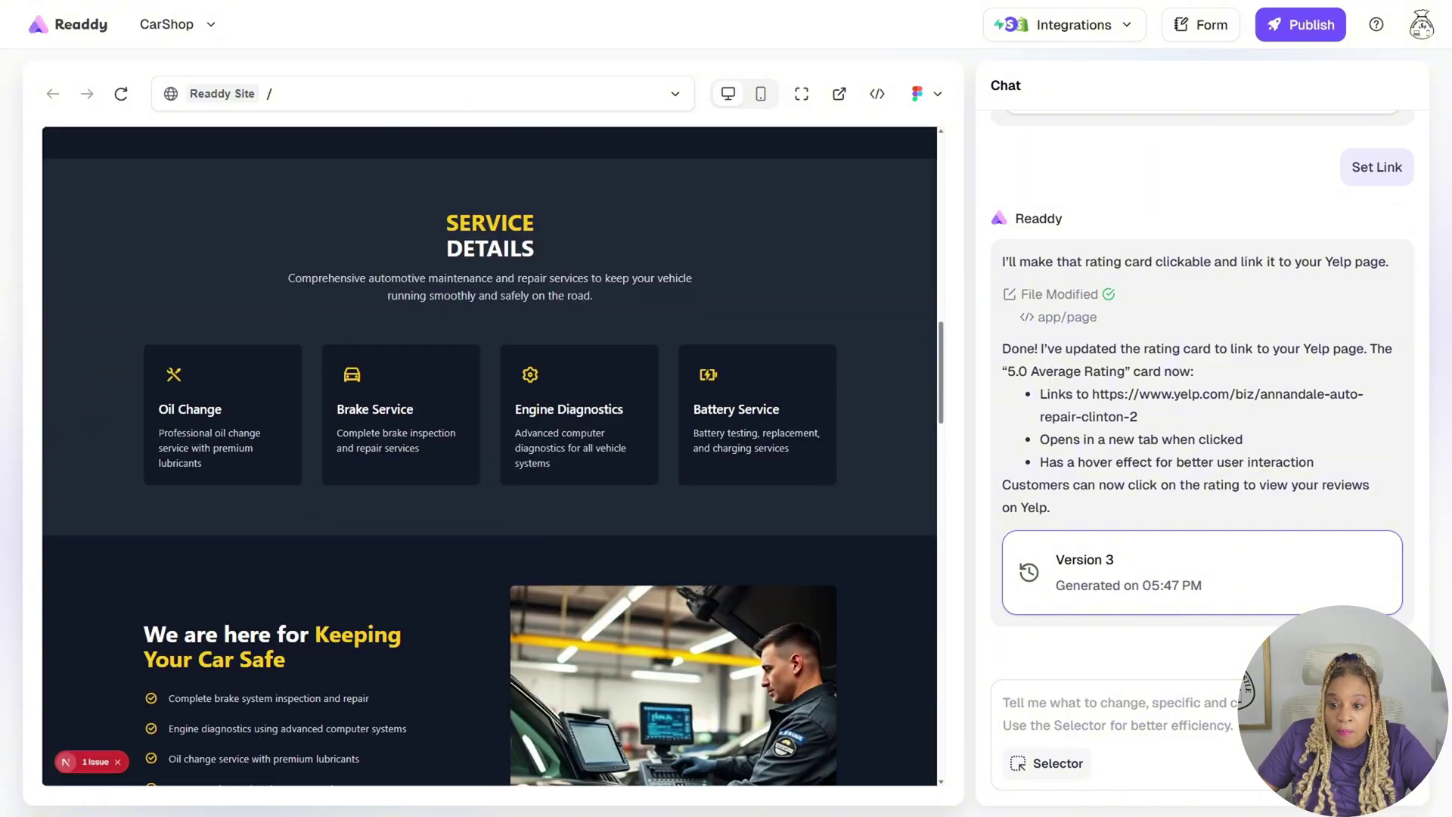
scroll(489, 453, down, 10)
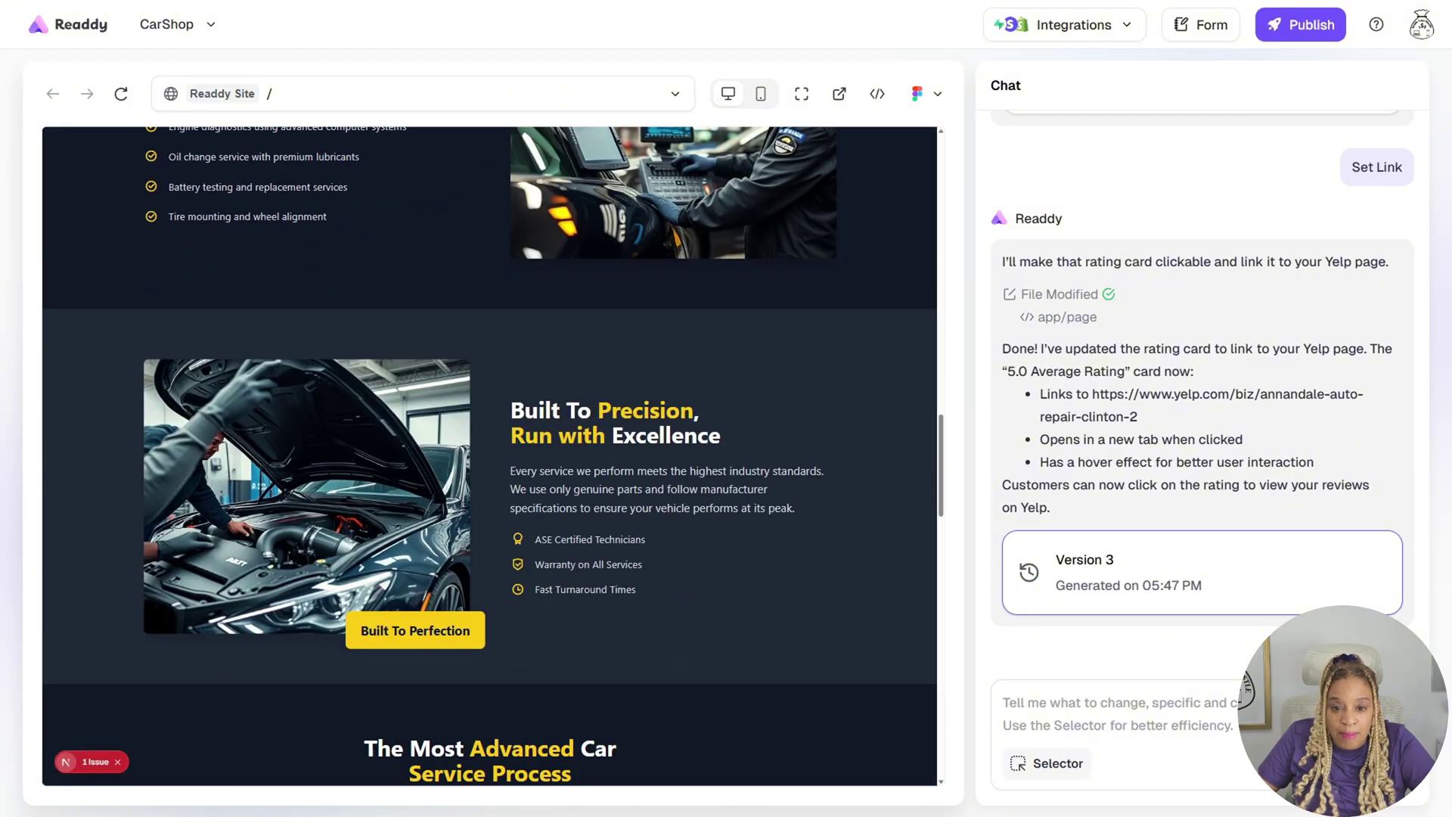
scroll(490, 454, down, 10)
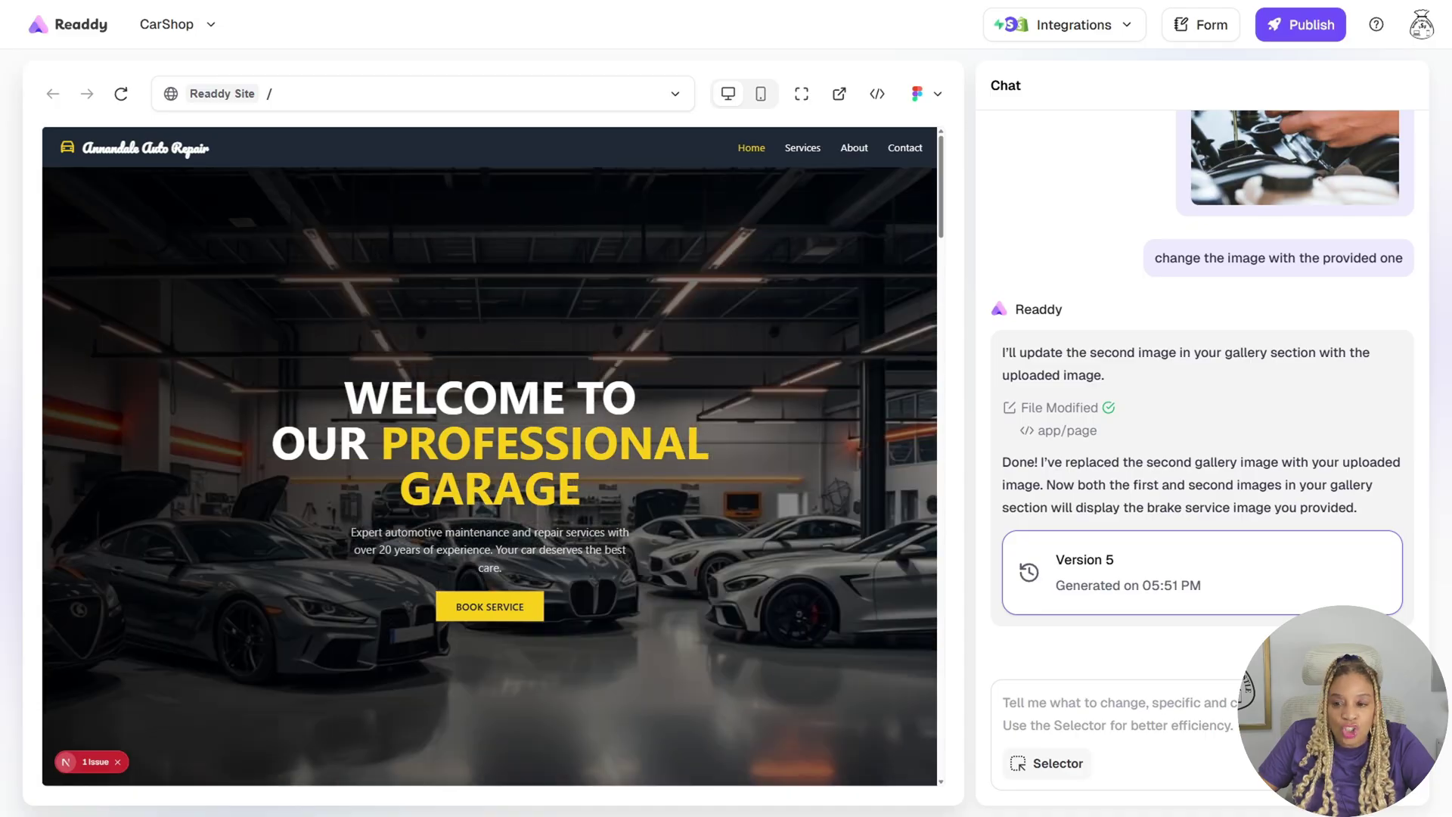
Step: Check the replaced service gallery images and restore the site to Version 3
scroll(489, 454, down, 10)
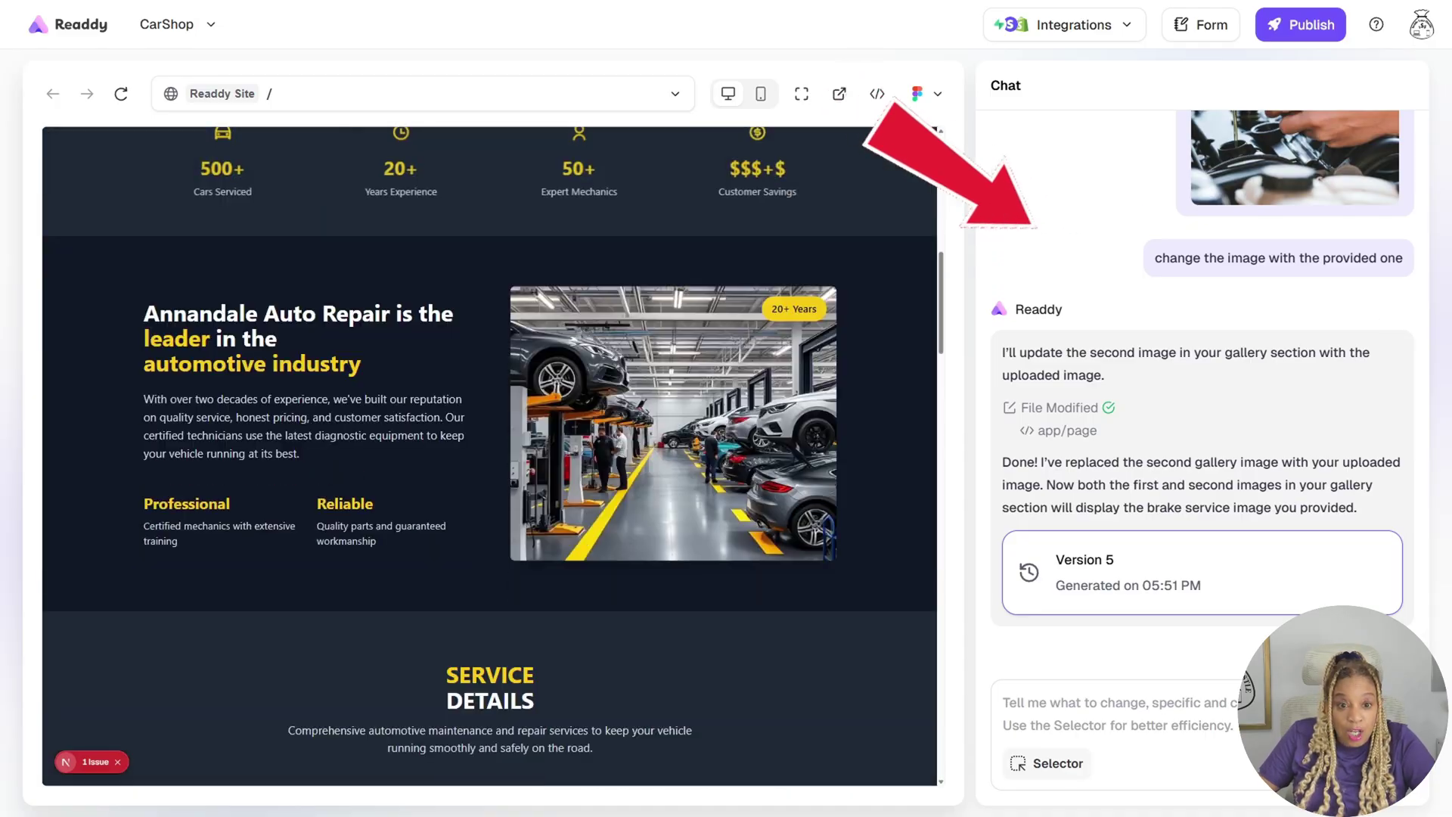
scroll(490, 454, down, 15)
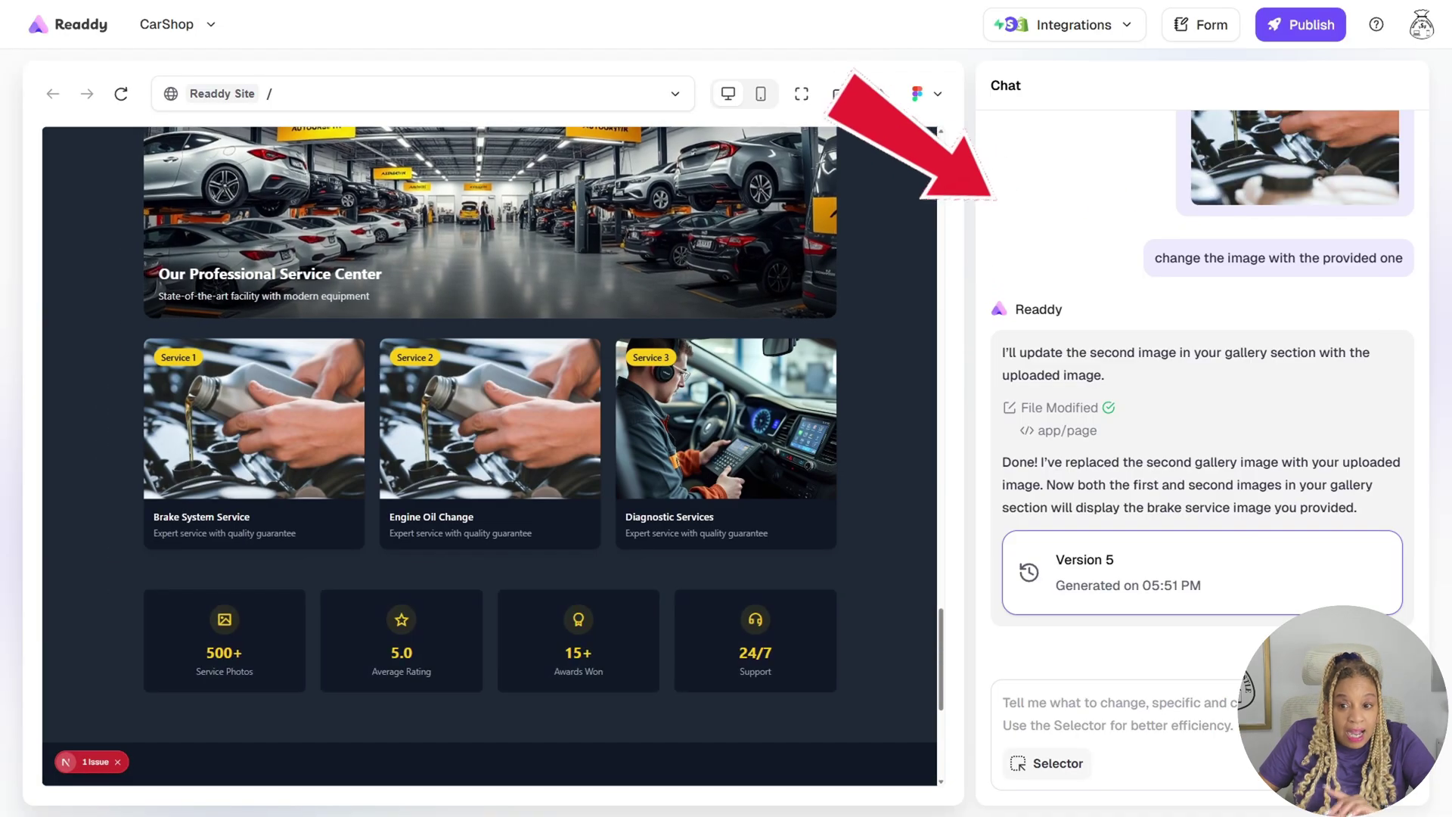
scroll(1202, 393, up, 15)
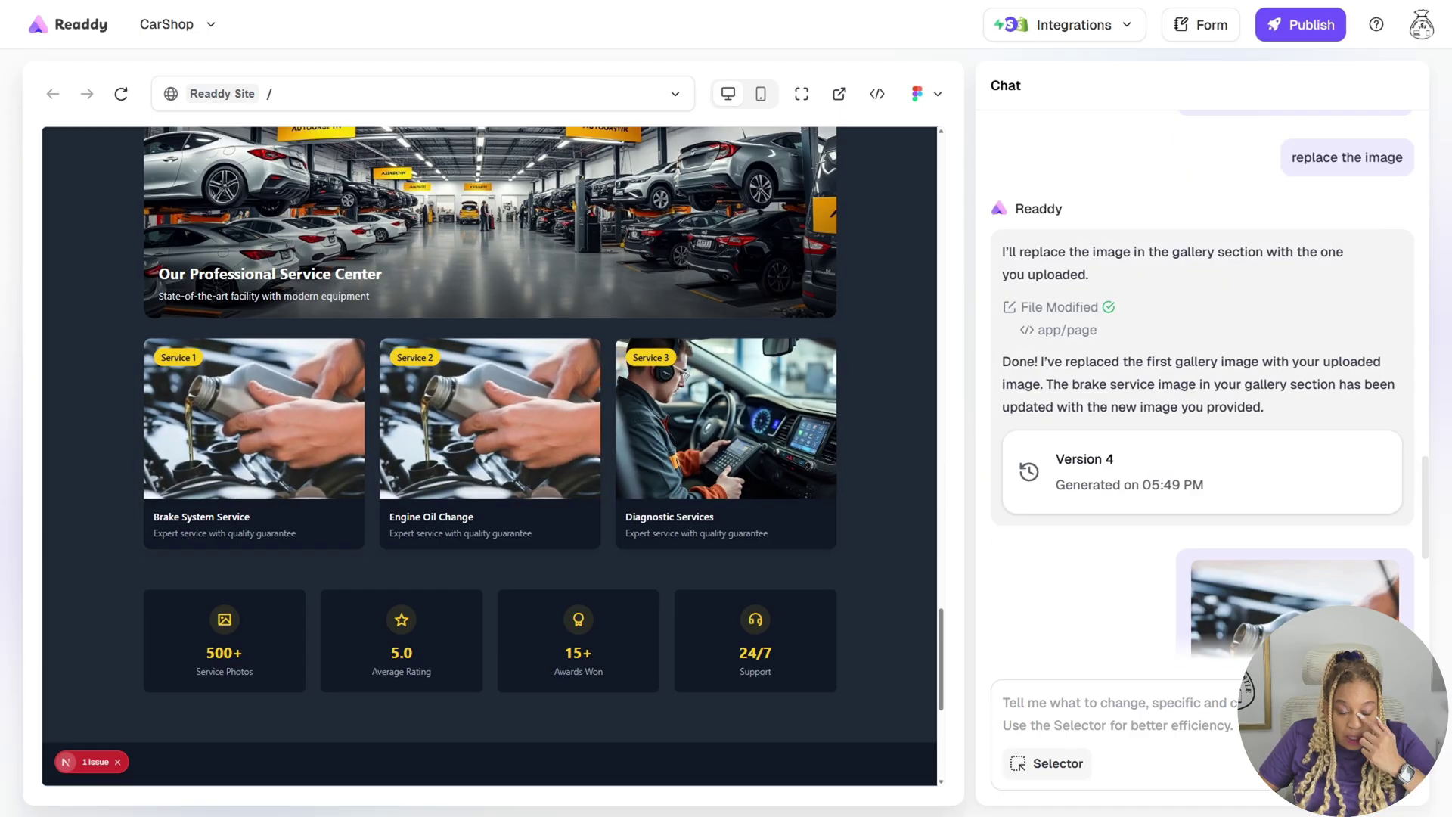
click(1202, 607)
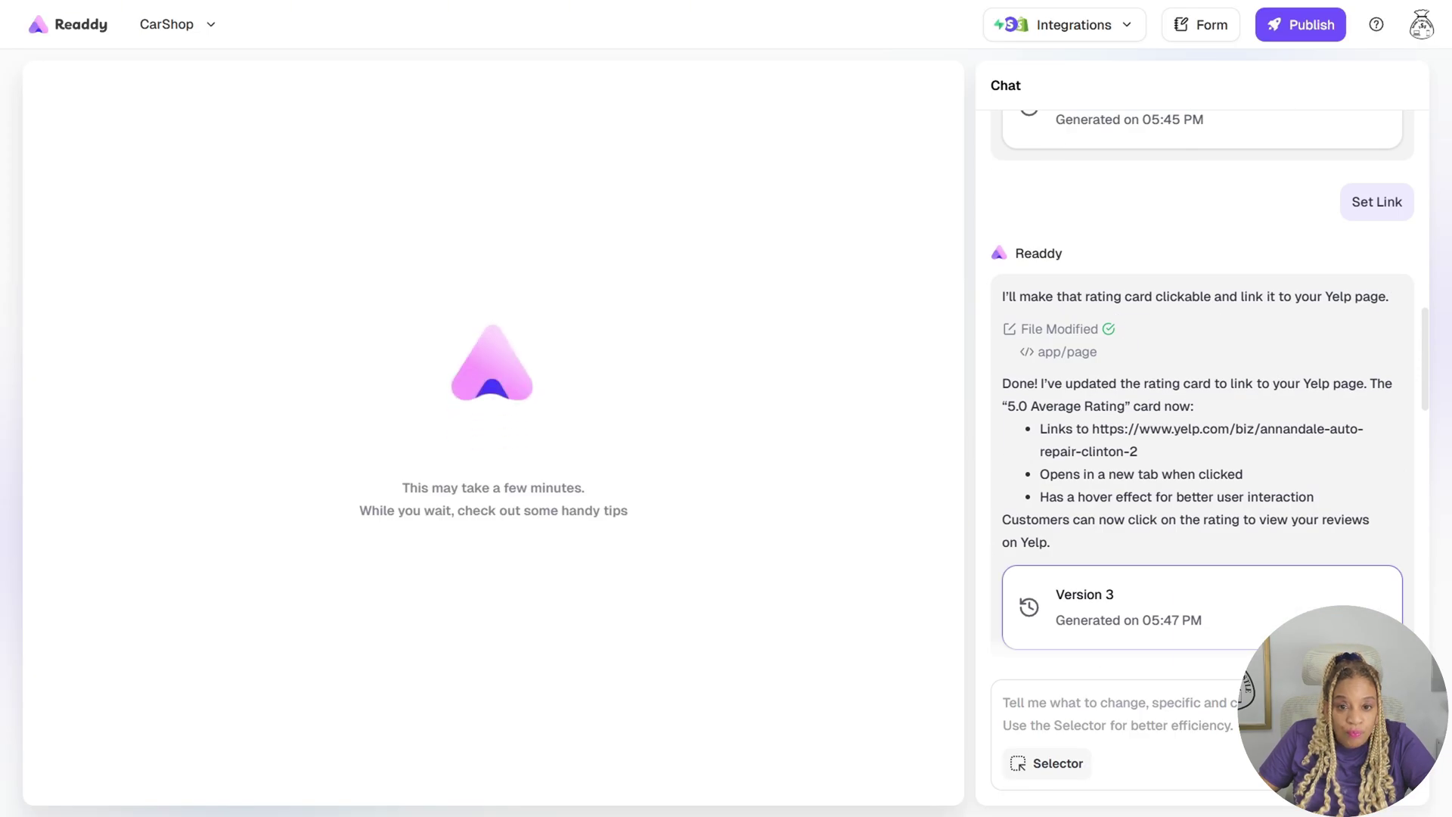
Step: Replace the Engine Oil Change image in the service gallery with the photo of hands pouring oil into an engine
scroll(490, 454, down, 20)
scroll(489, 454, up, 6)
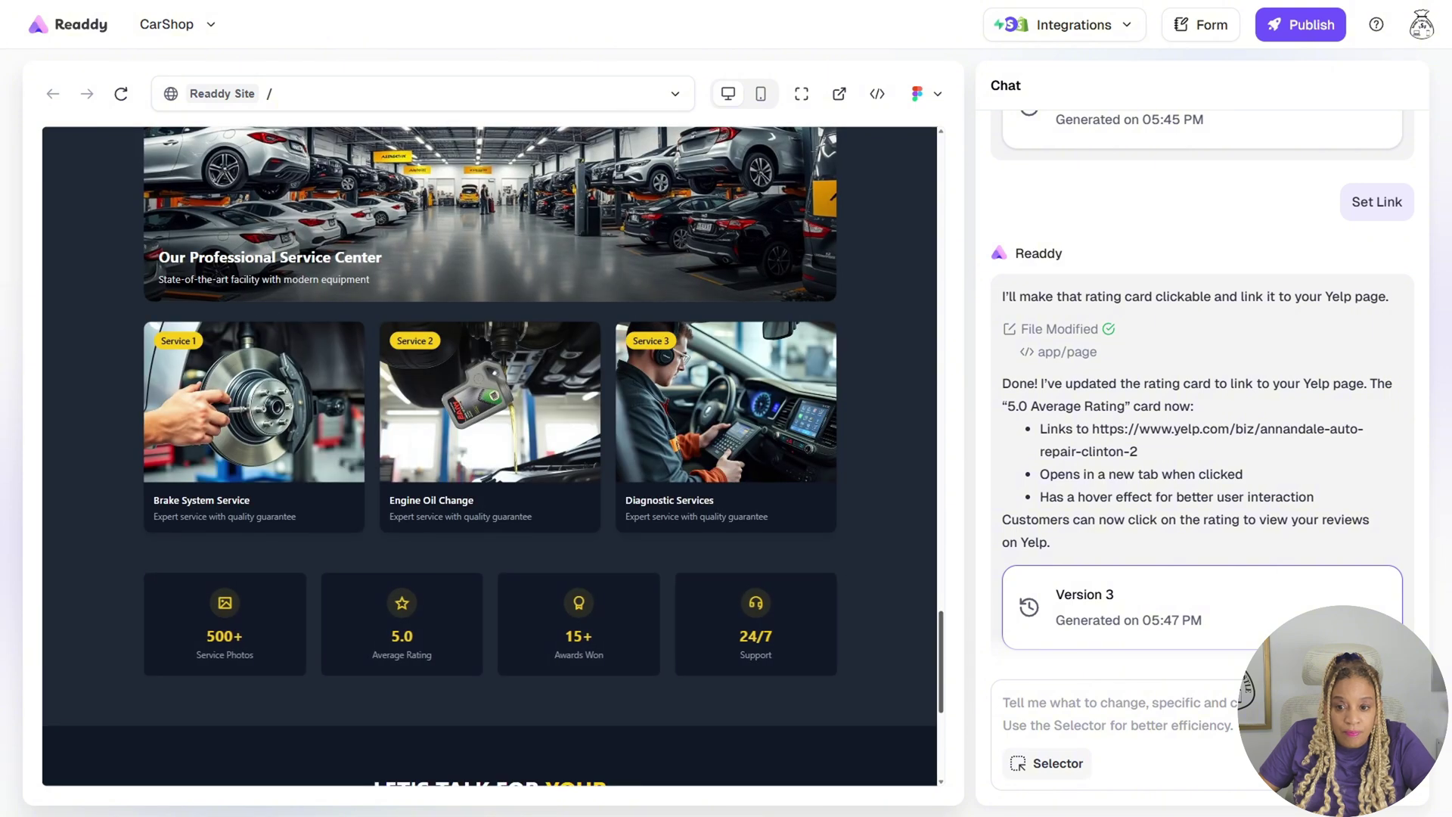
scroll(489, 454, up, 1)
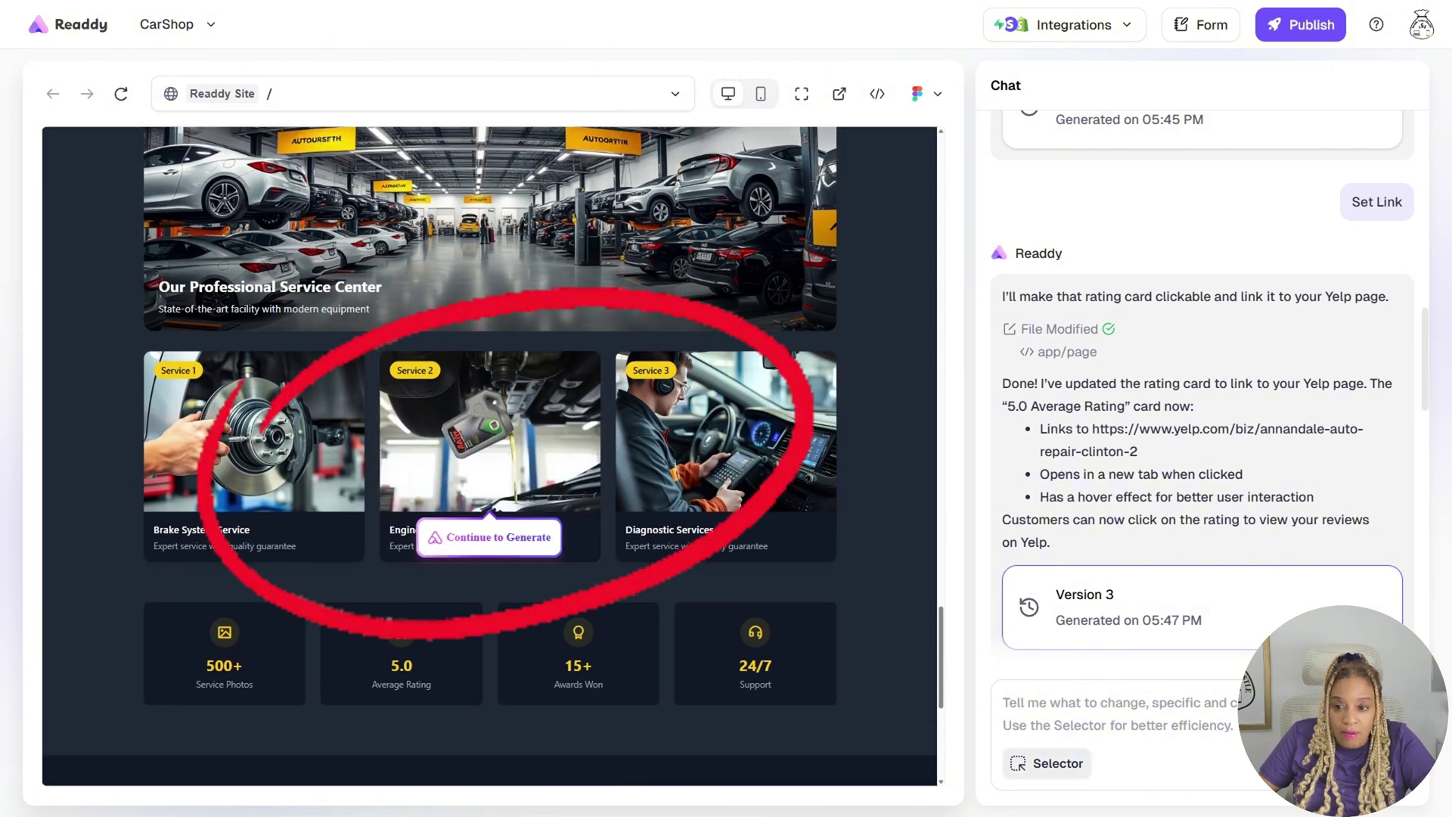
click(1046, 764)
click(489, 432)
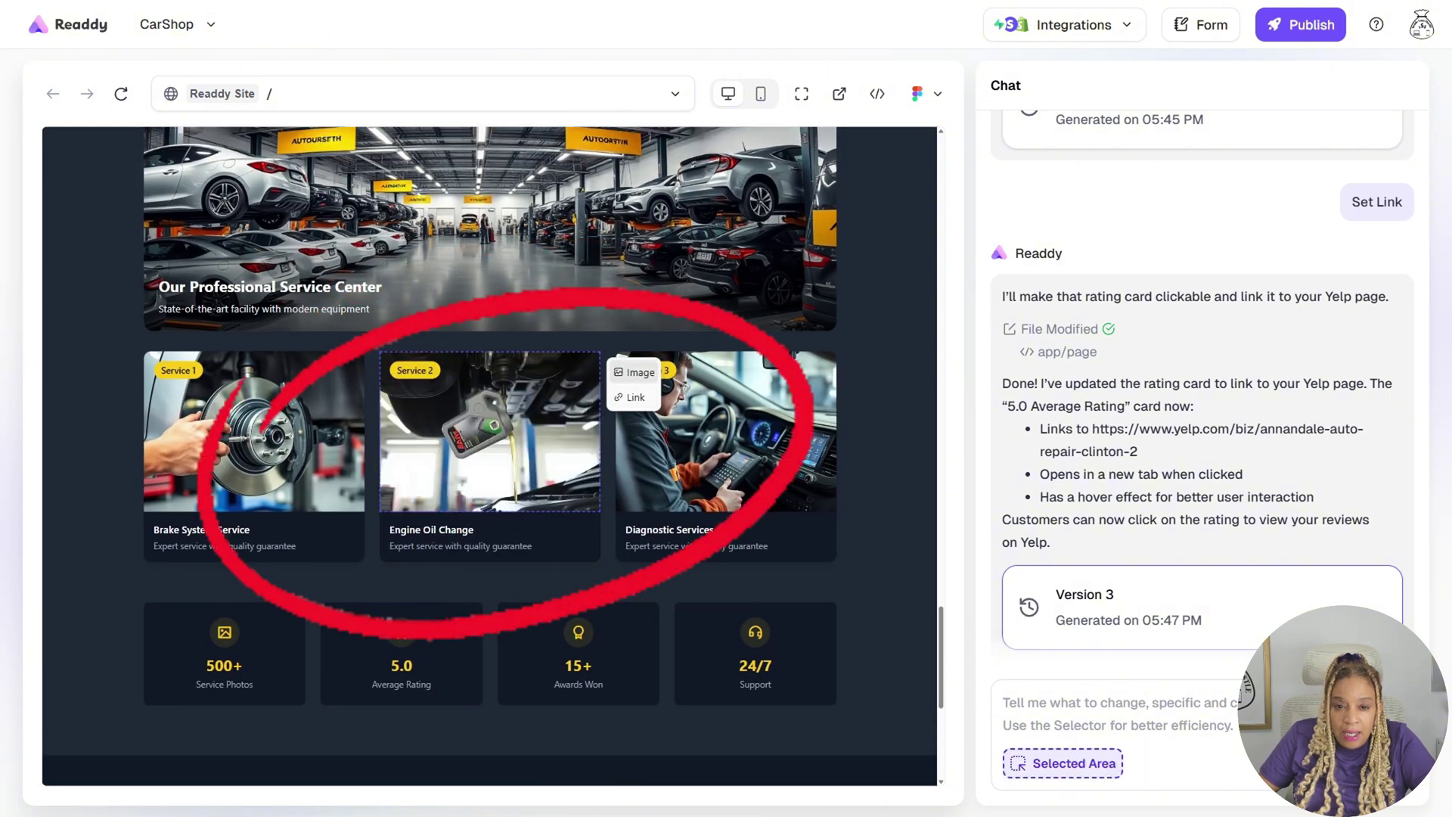
click(633, 372)
click(927, 235)
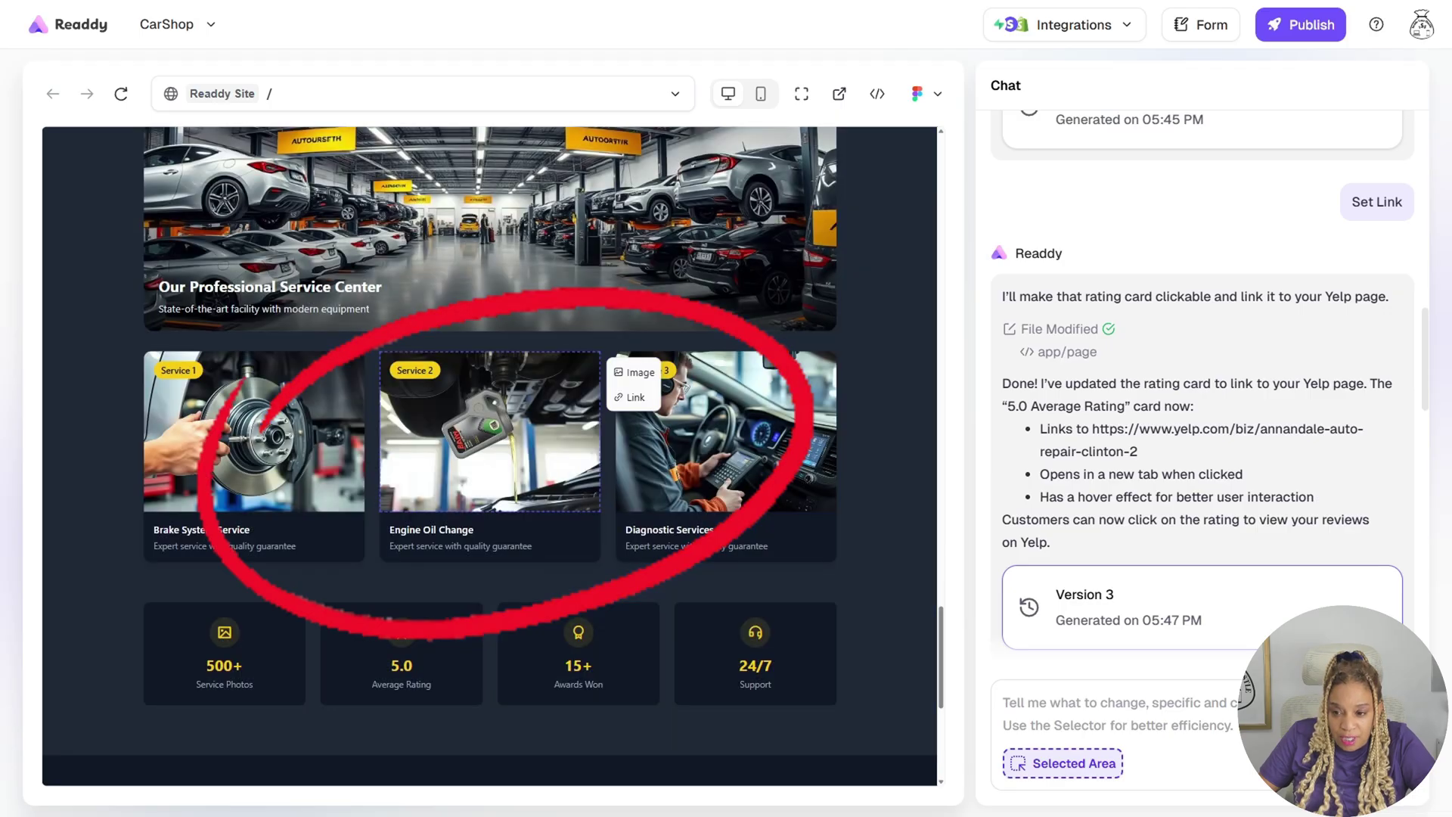
scroll(1203, 378, up, 5)
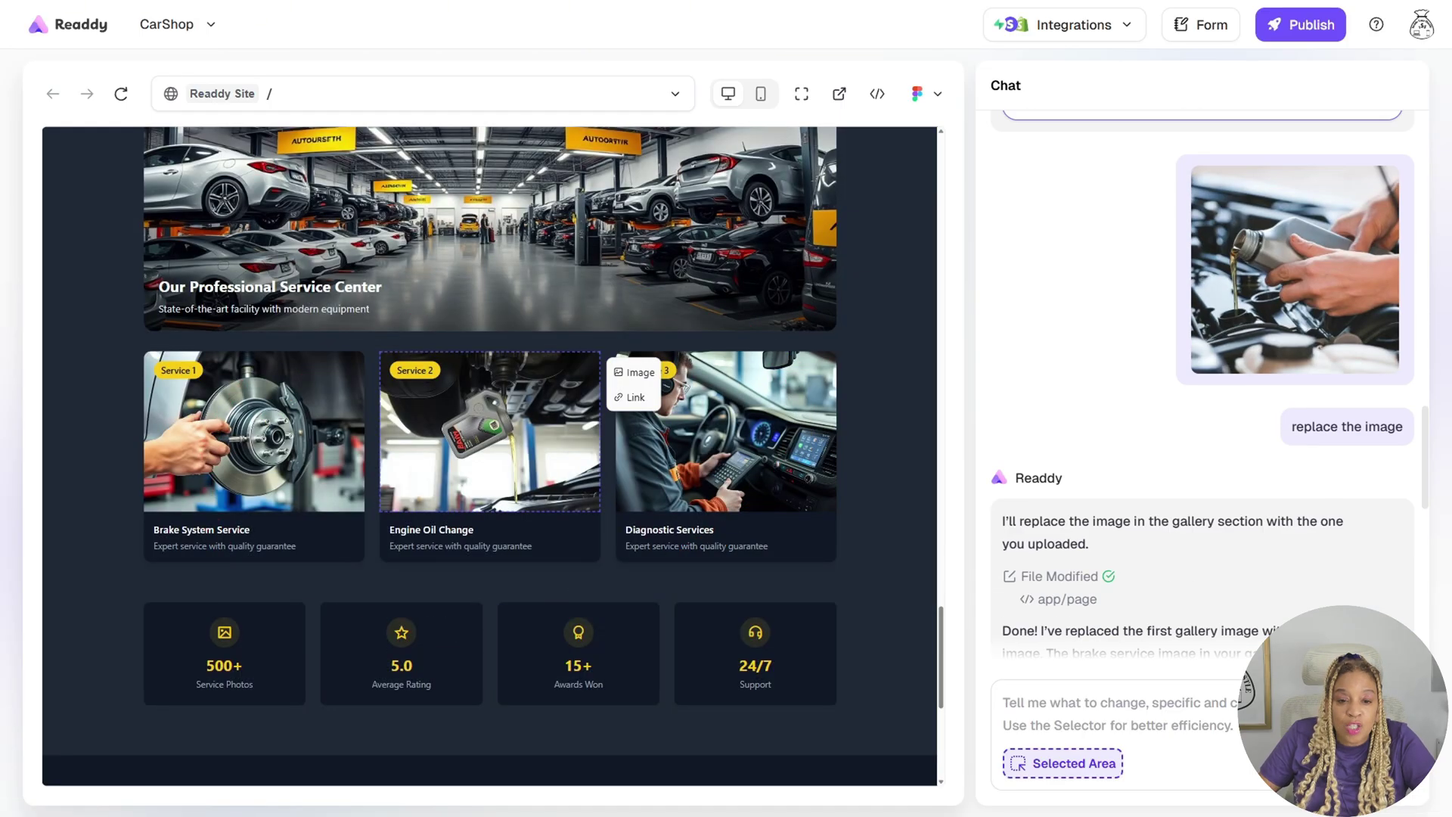
scroll(1203, 379, up, 3)
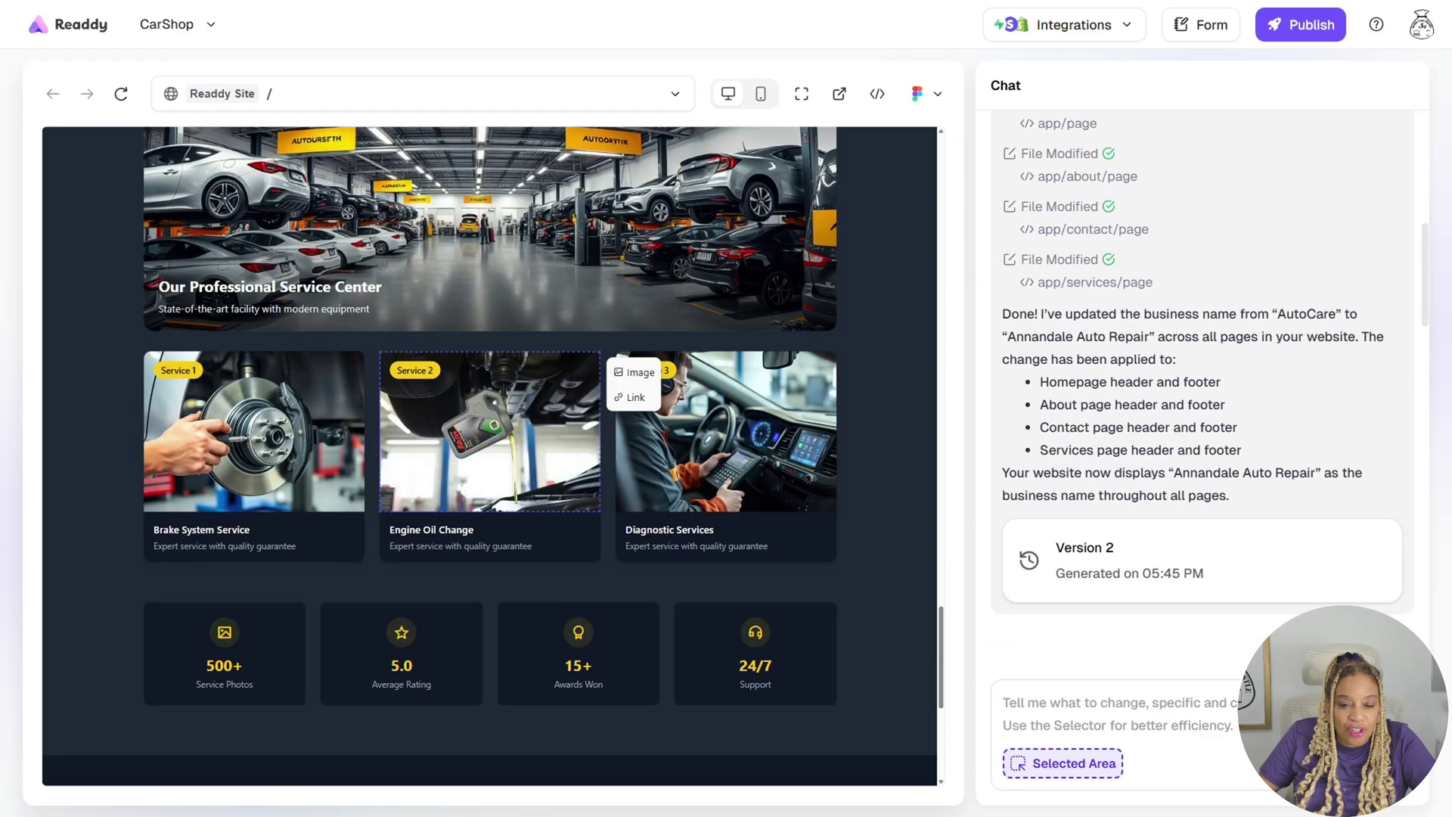
scroll(1202, 530, down, 7)
scroll(1203, 529, up, 1)
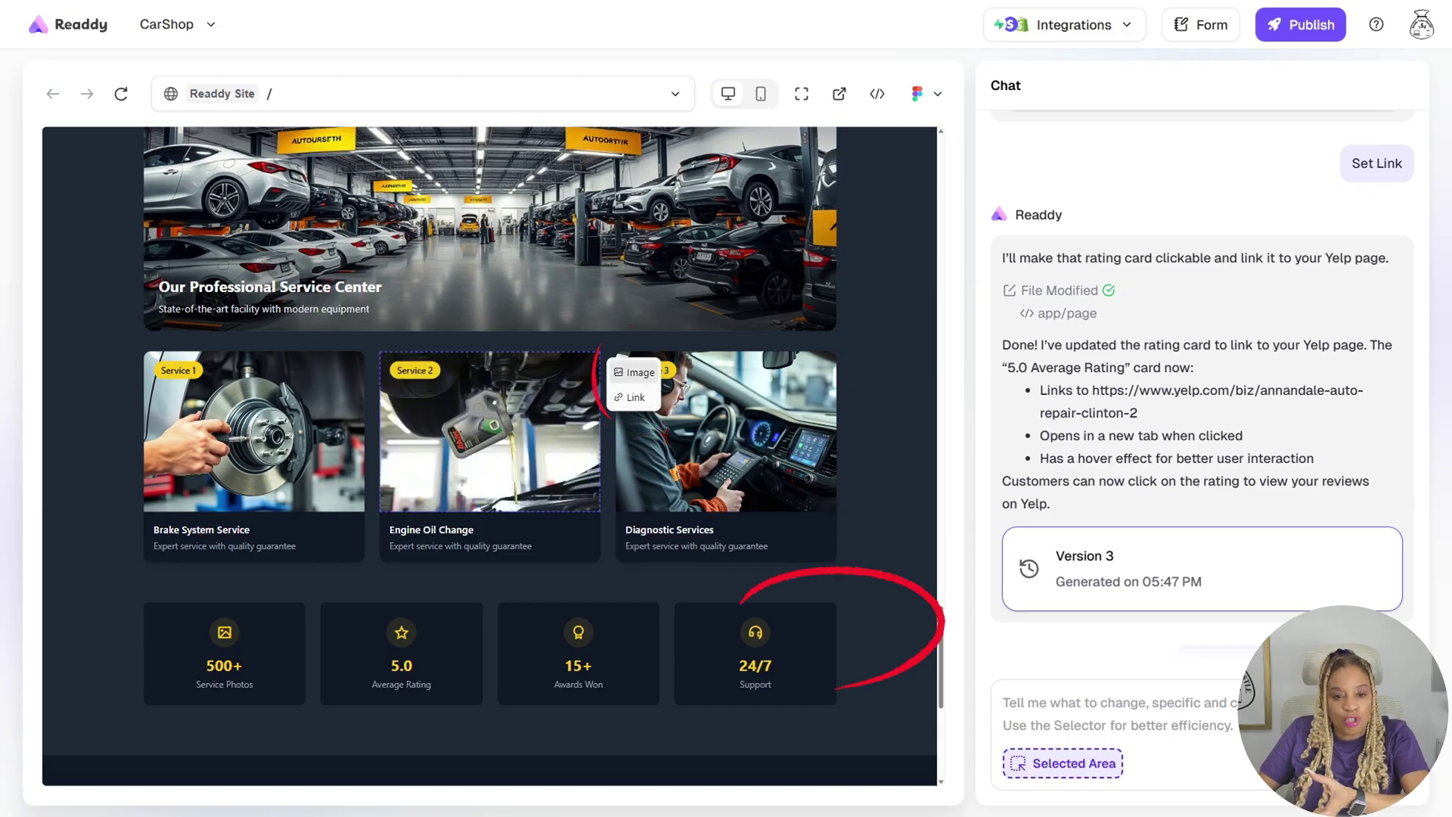
click(634, 372)
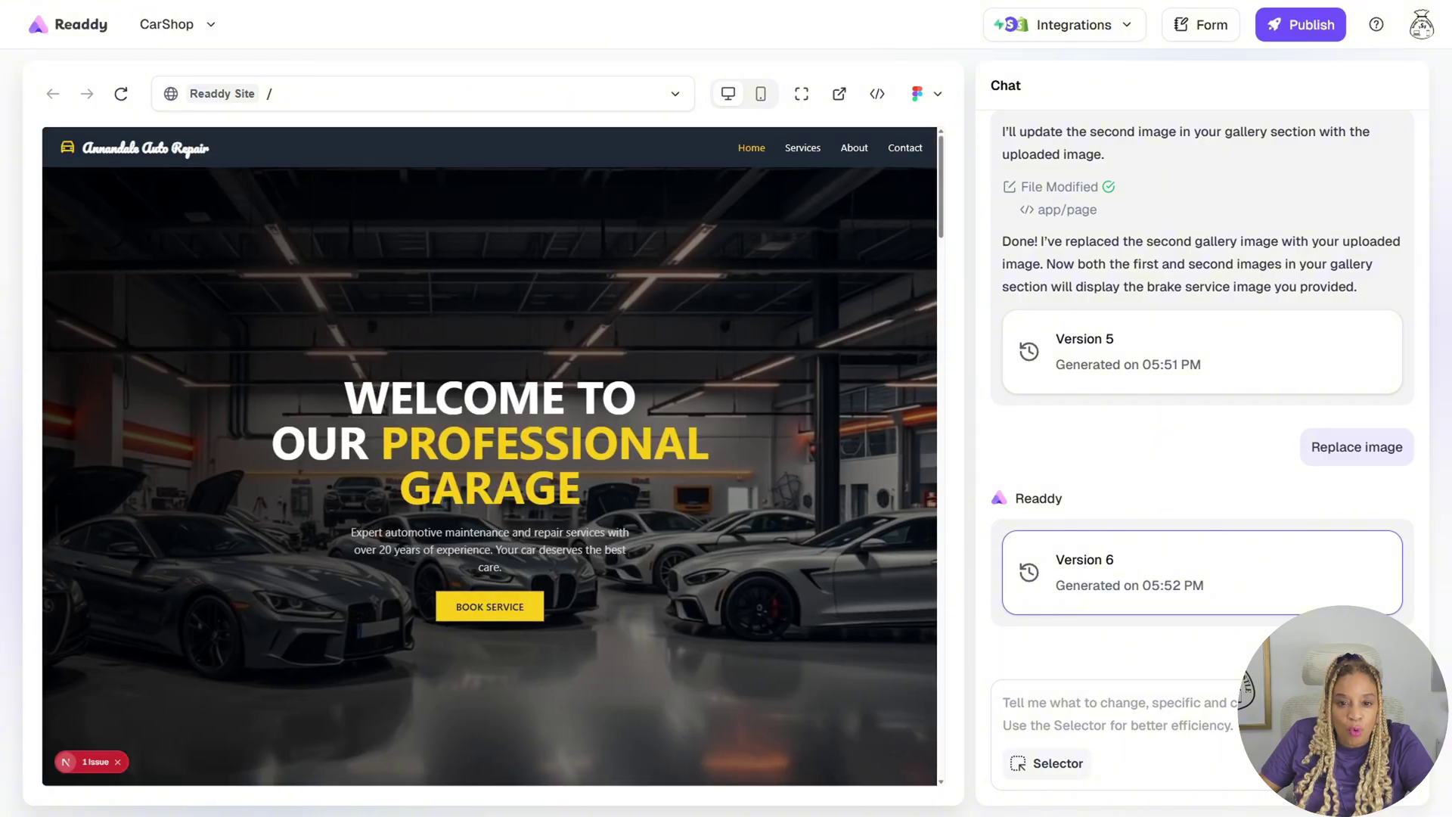
Step: Check the new Engine Oil Change image in the home page's service gallery and the sections below it
scroll(489, 456, down, 20)
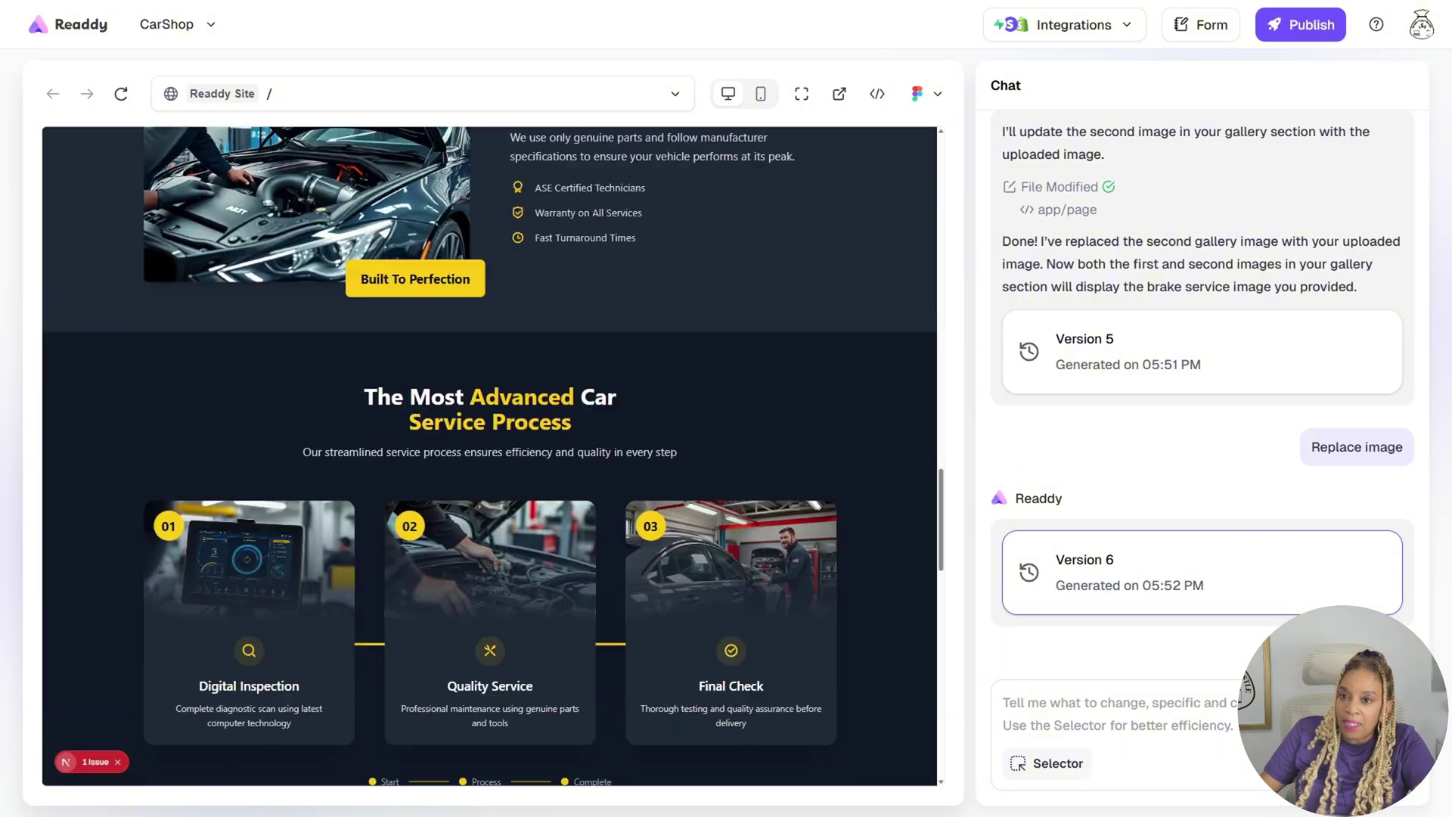
scroll(489, 457, down, 10)
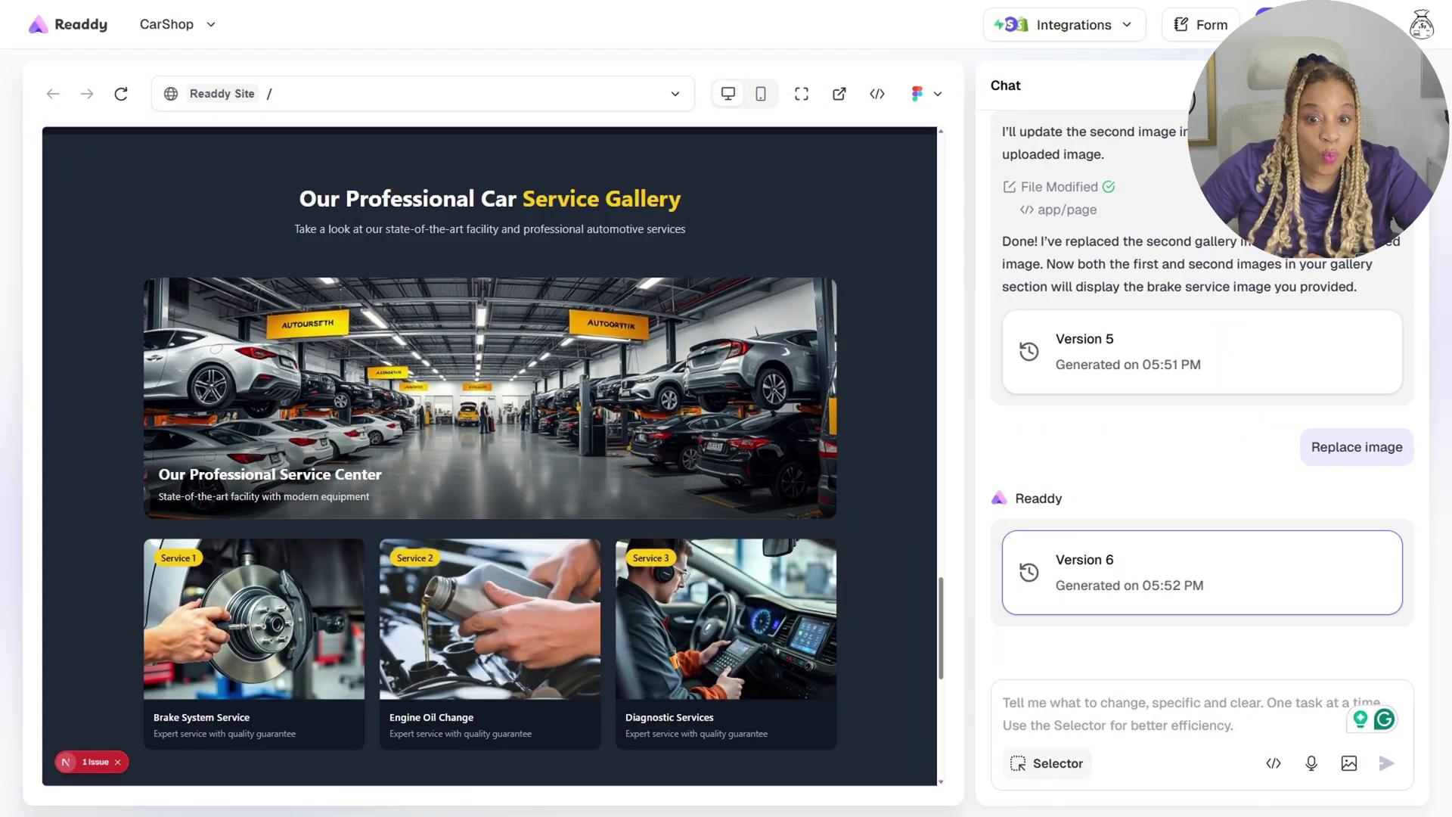
scroll(489, 456, down, 5)
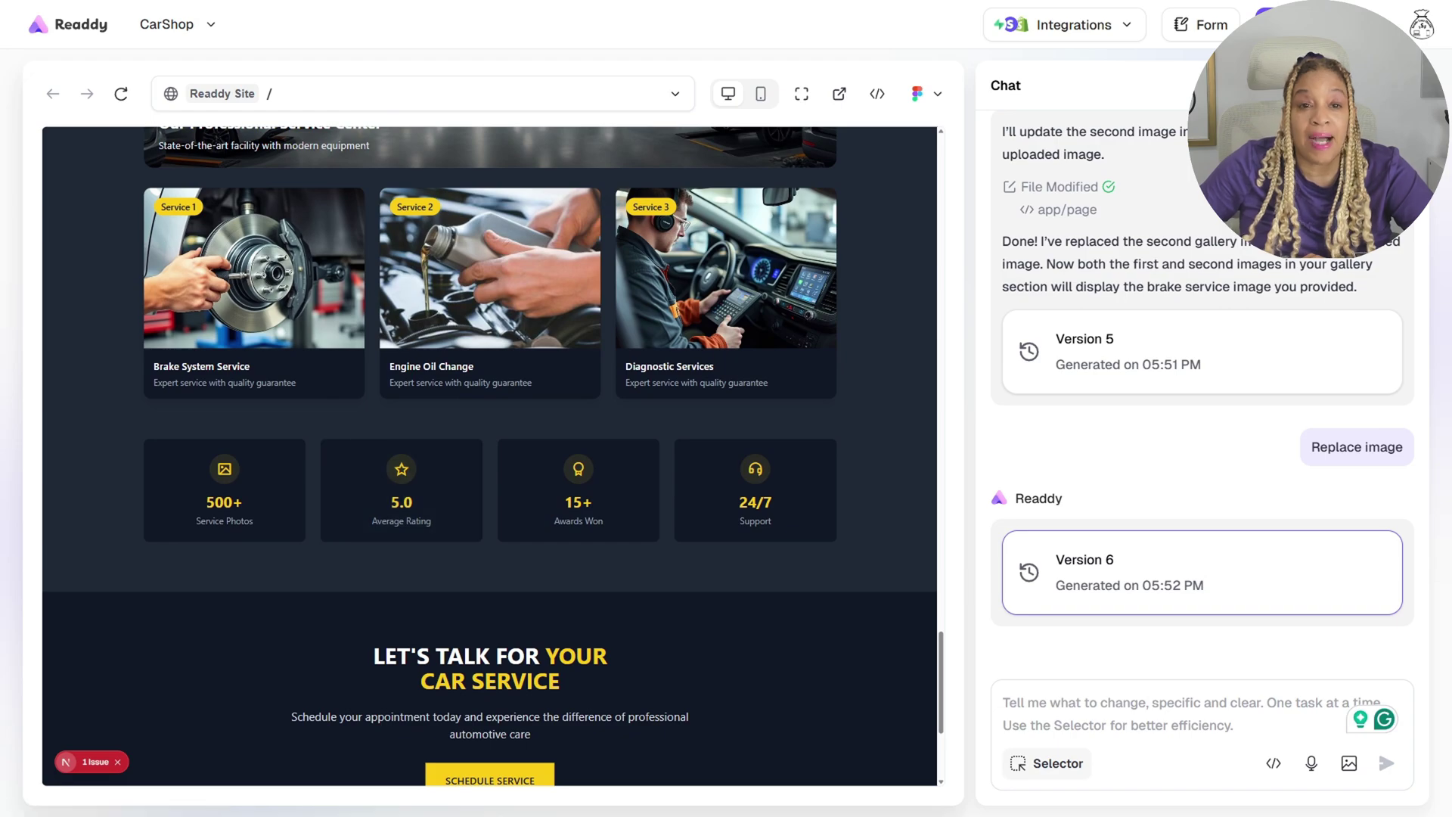
Step: Look over the home page's remaining sections and the contact page's hero banner
scroll(489, 456, down, 3)
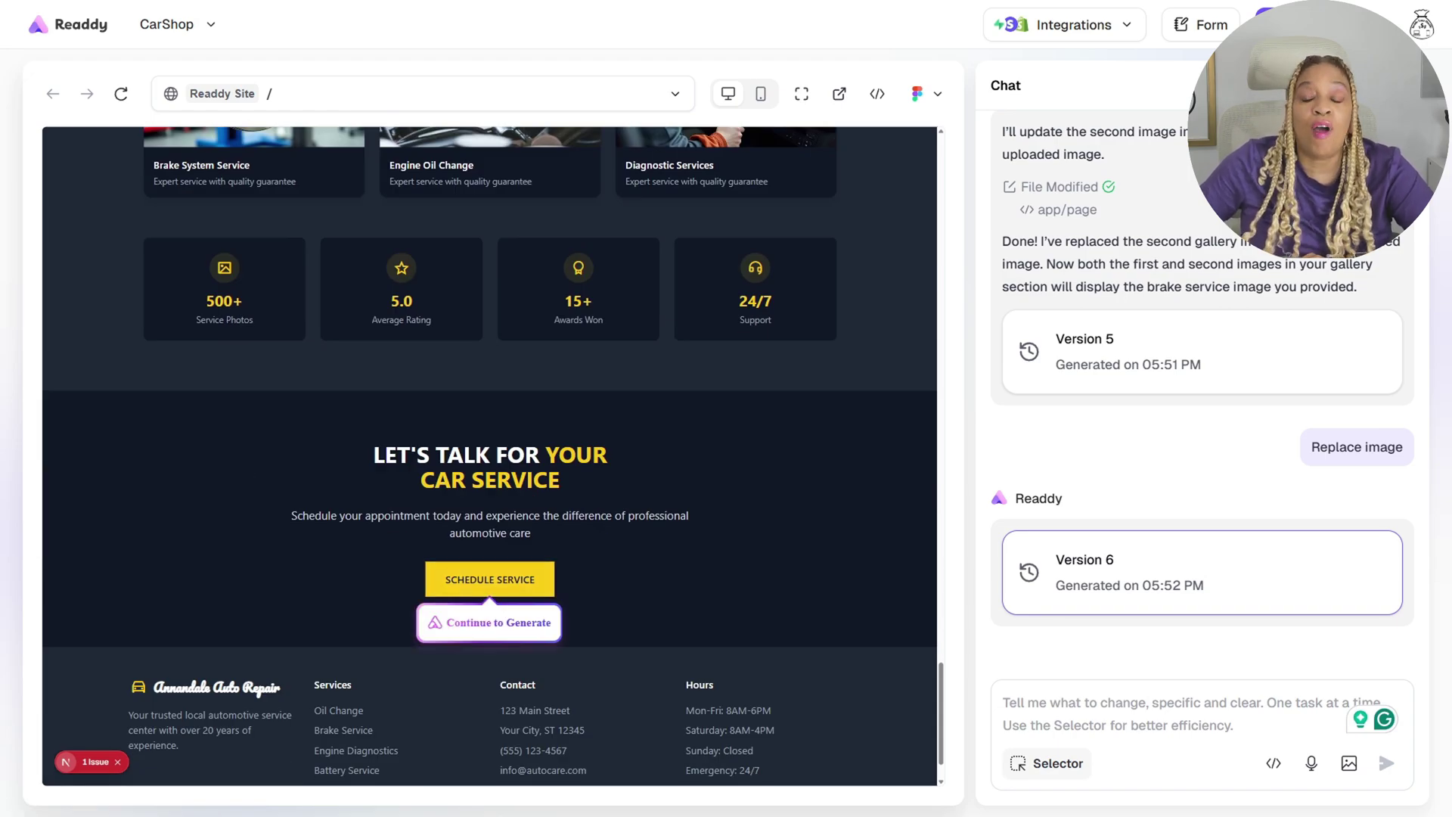
scroll(489, 456, up, 20)
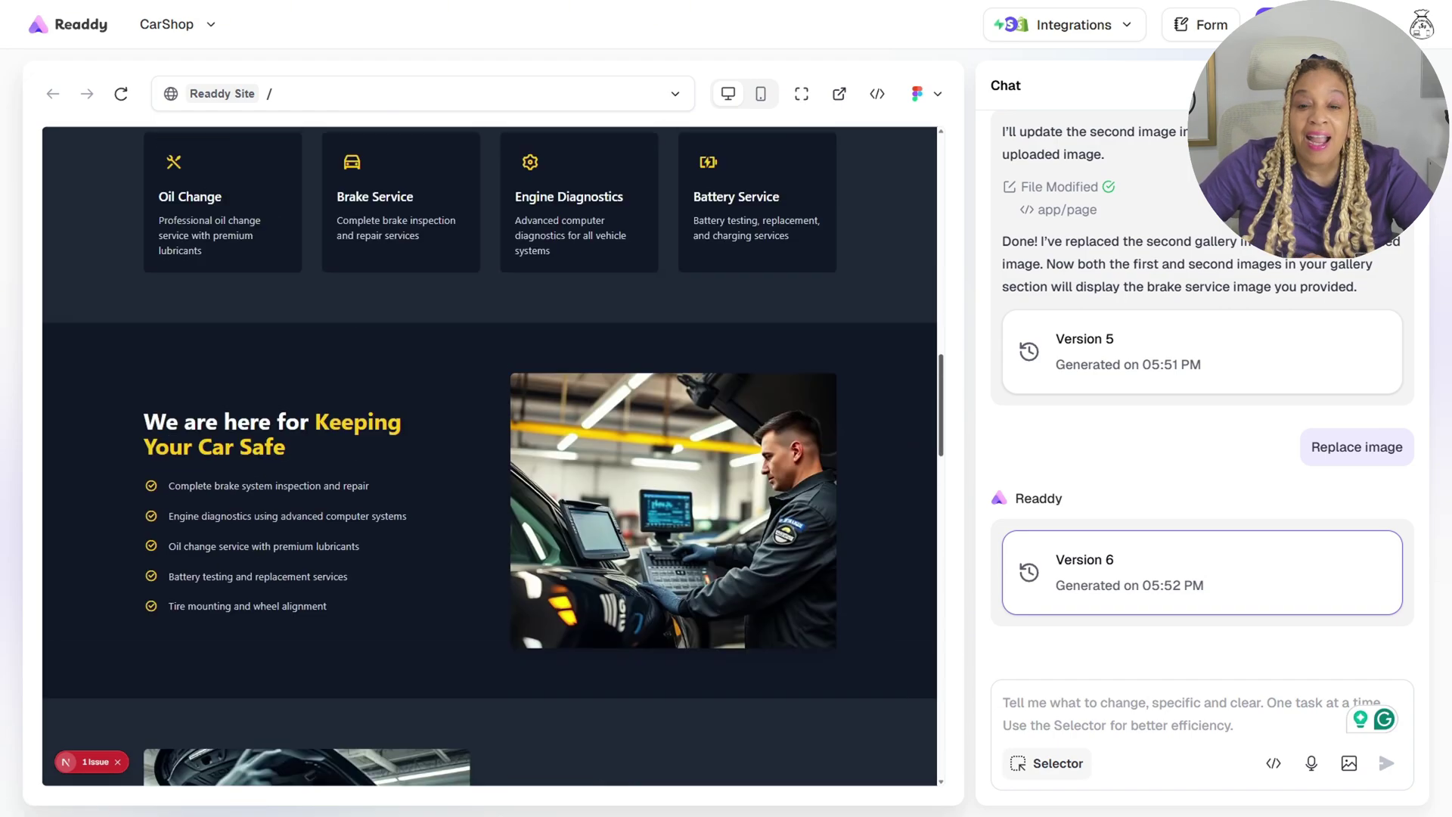
scroll(489, 456, up, 10)
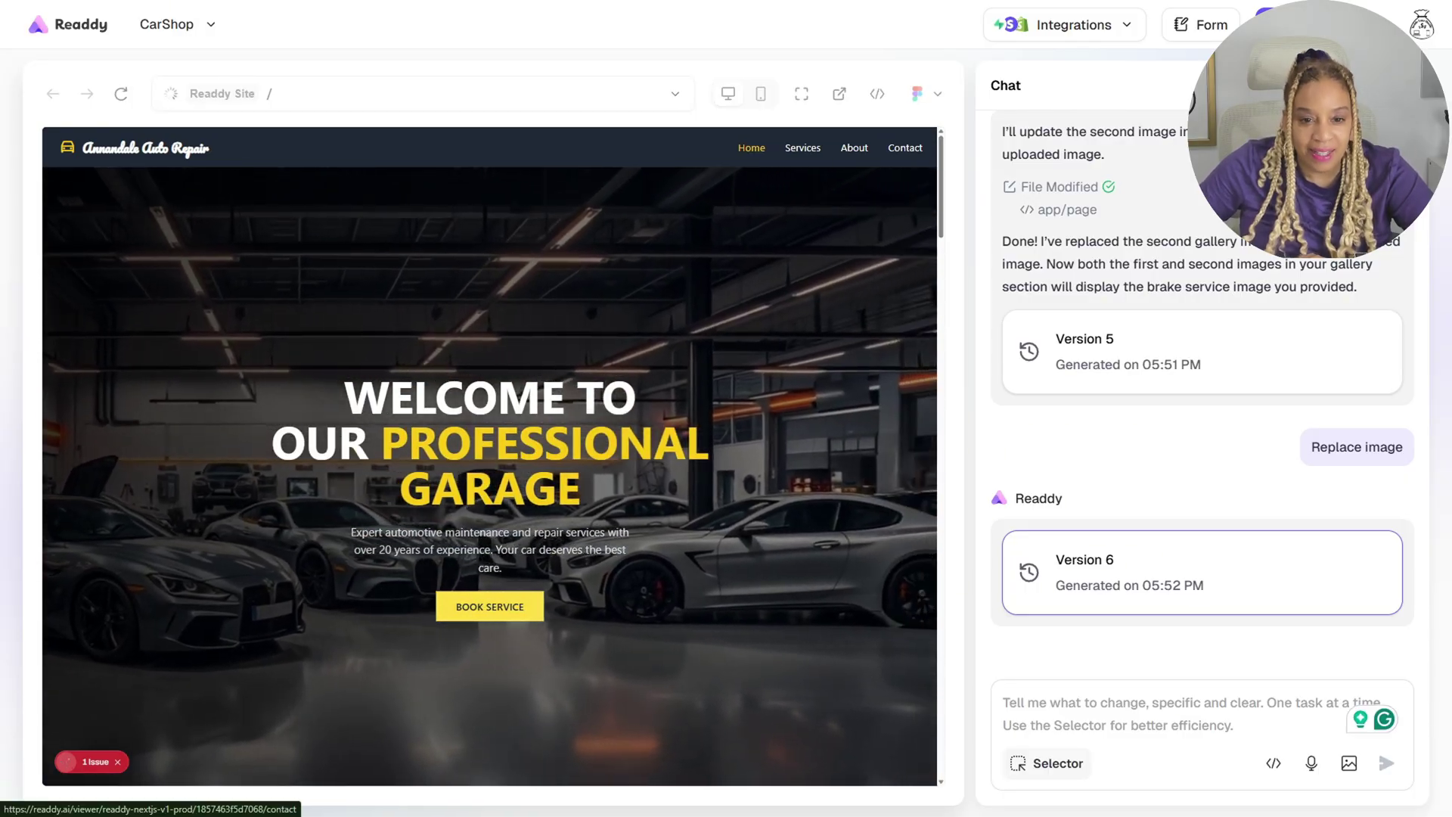
click(905, 148)
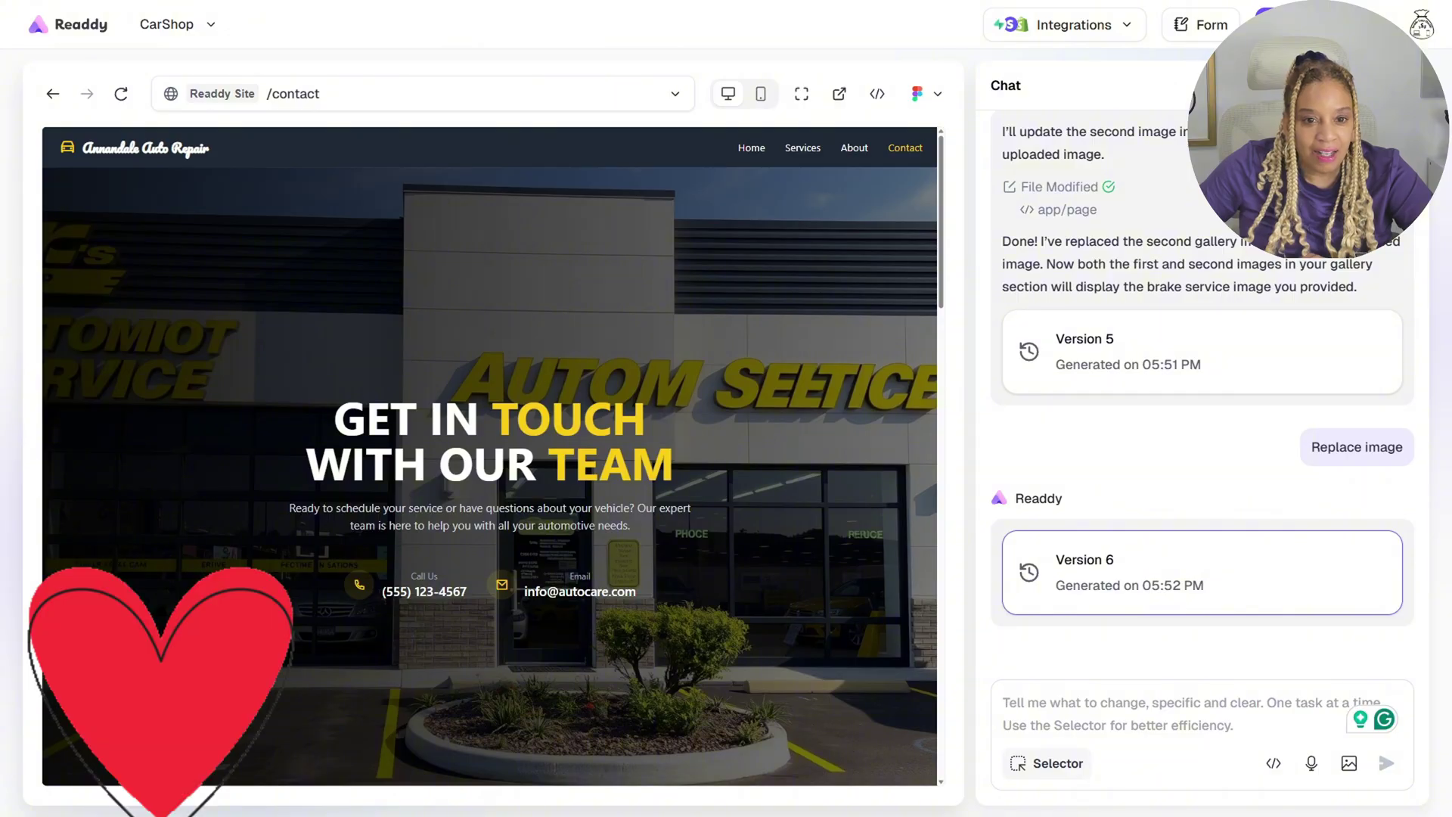
scroll(489, 456, down, 3)
scroll(489, 456, up, 3)
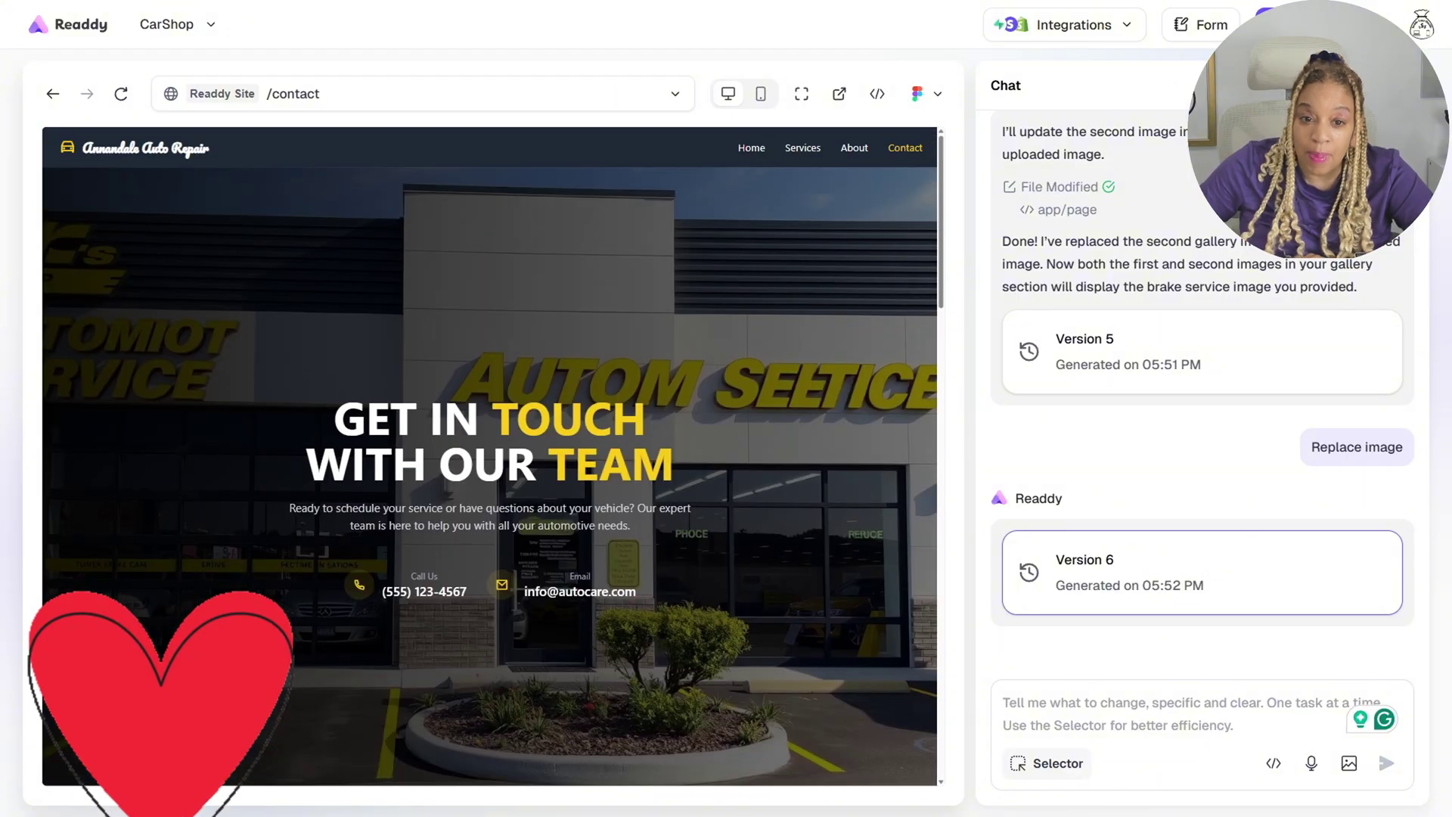
Step: Select the contact page's hero background and open its image replacement options
click(1046, 763)
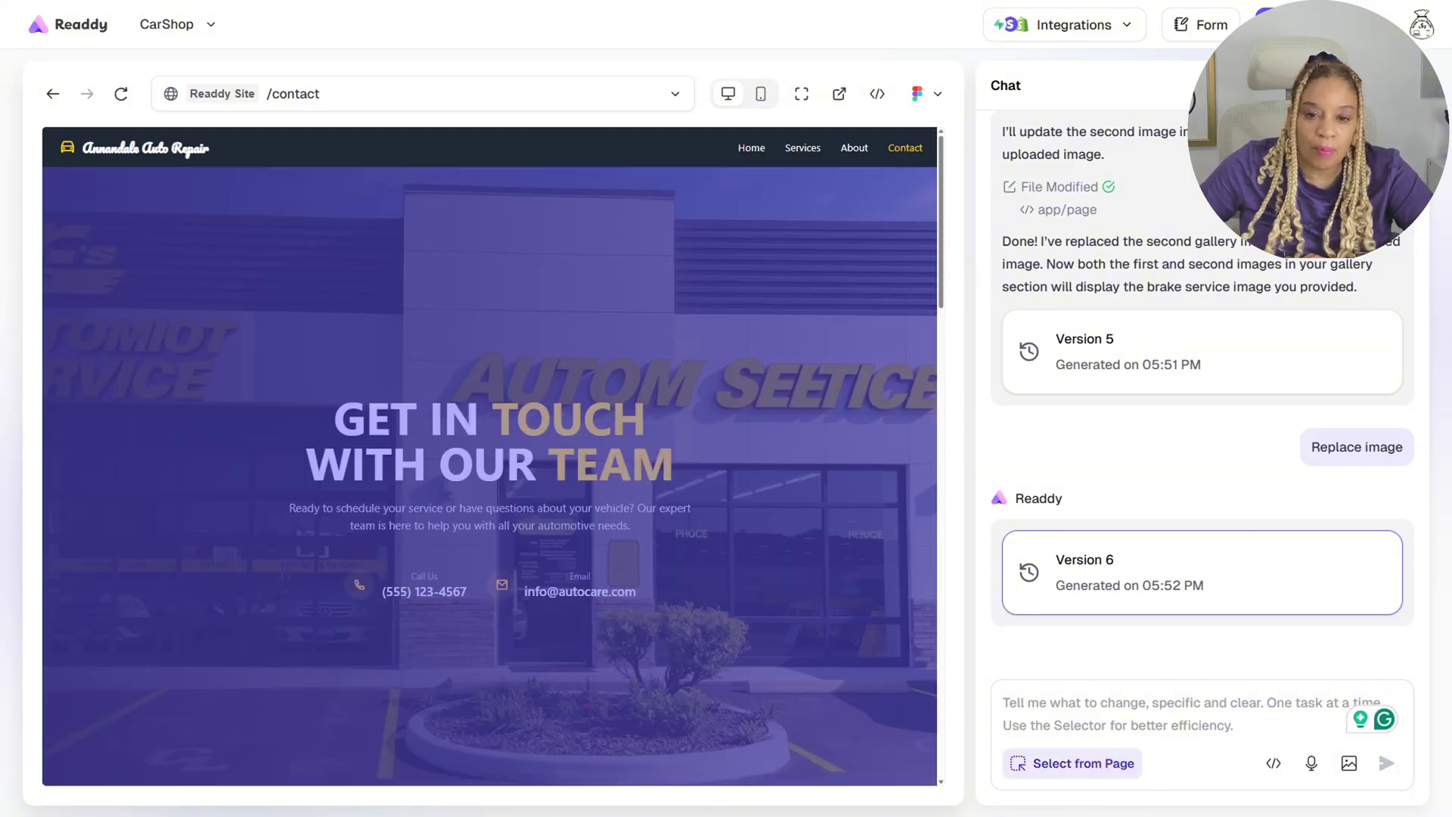
click(489, 317)
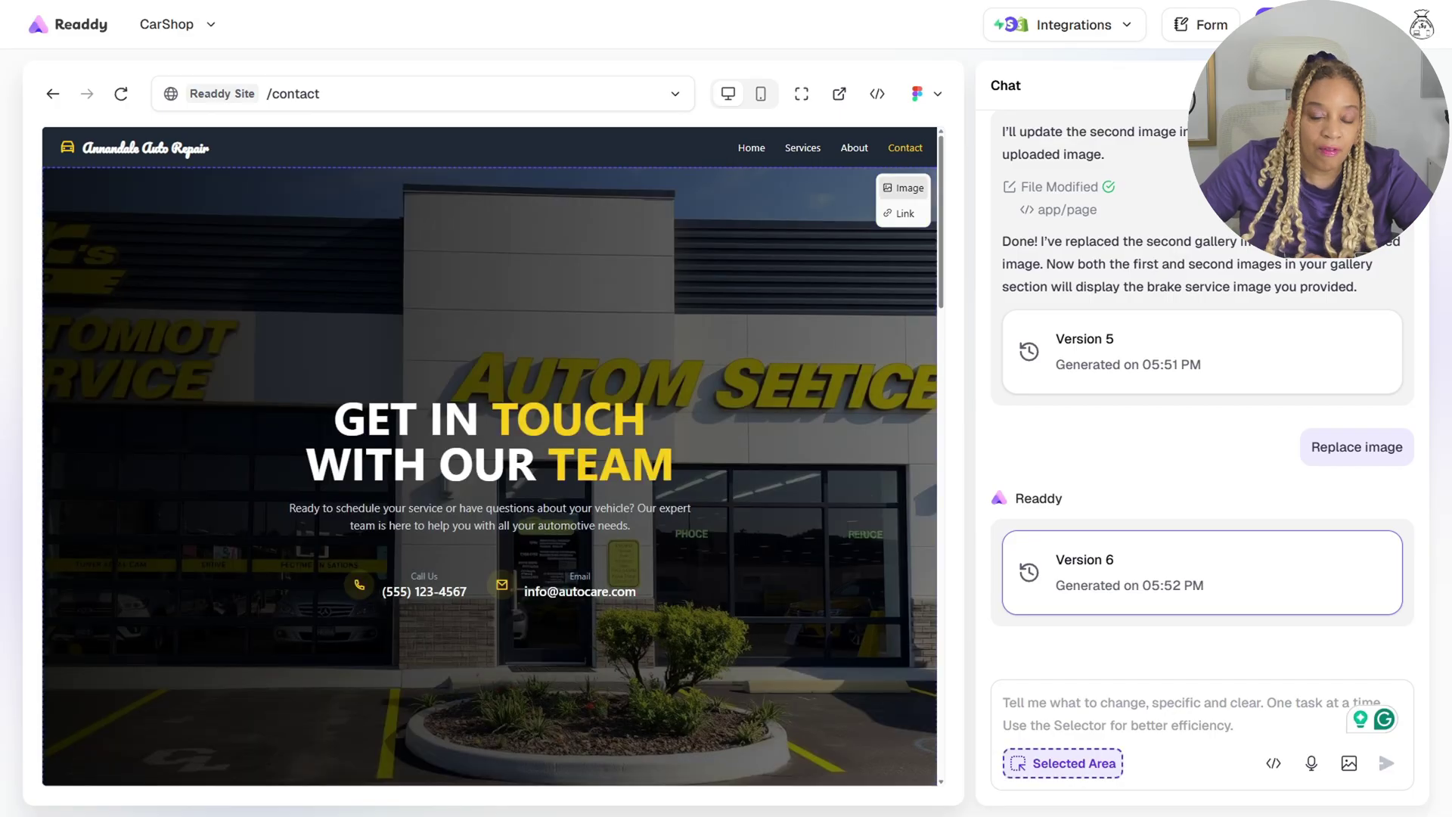
click(903, 188)
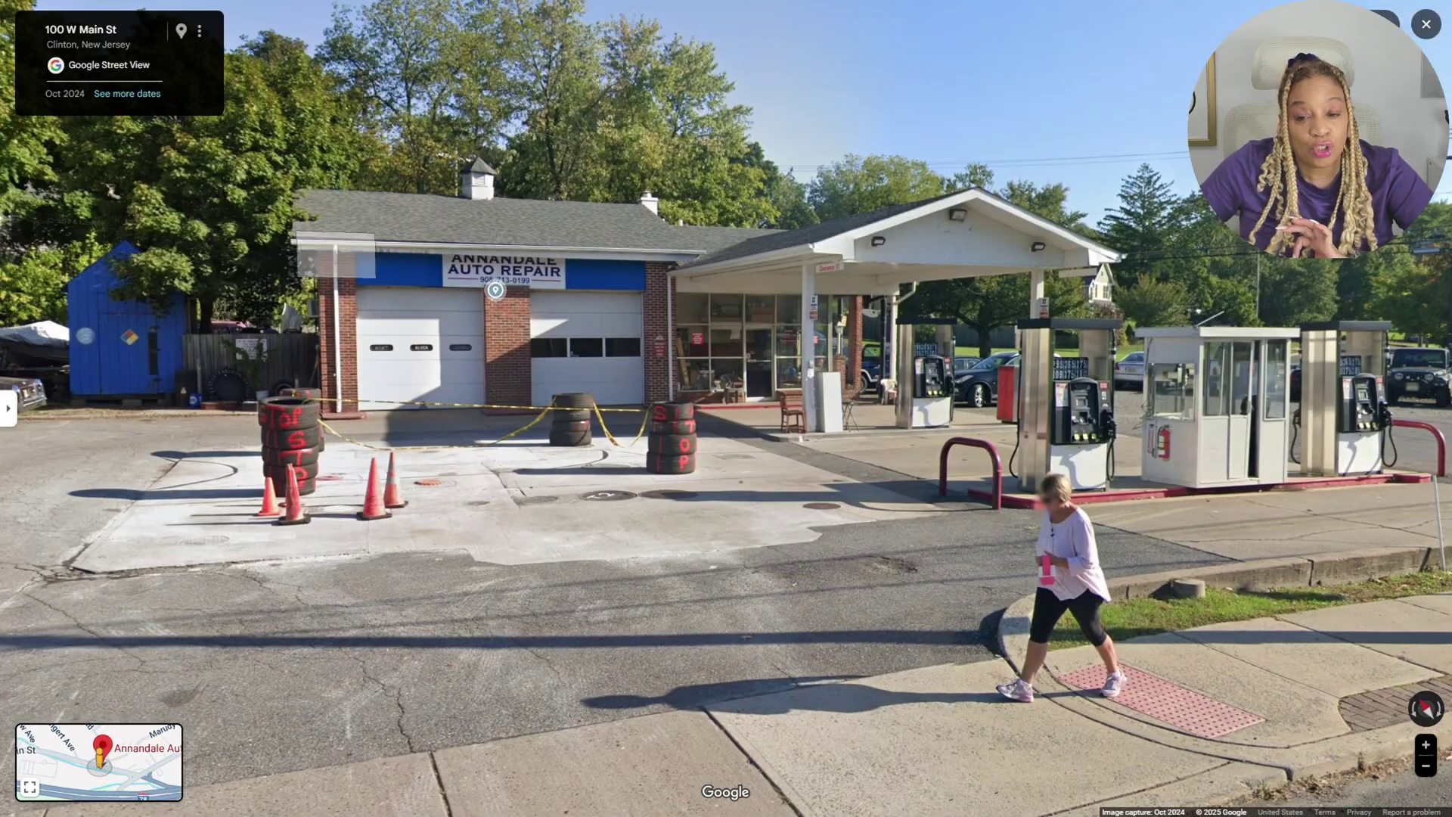
Step: Switch to the repair shop's Google Street View and show its Sep 2019 imagery
click(127, 93)
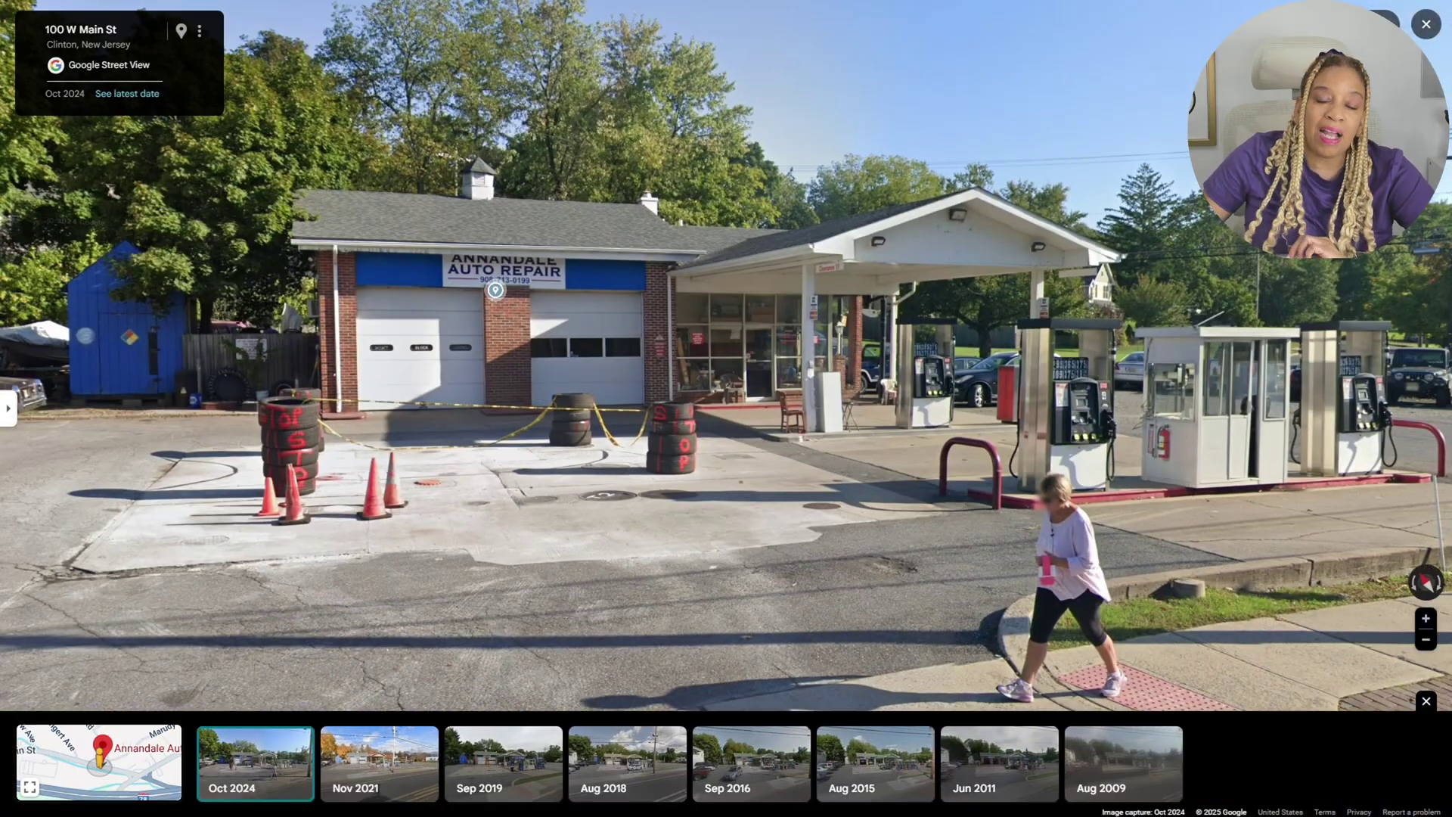
click(503, 763)
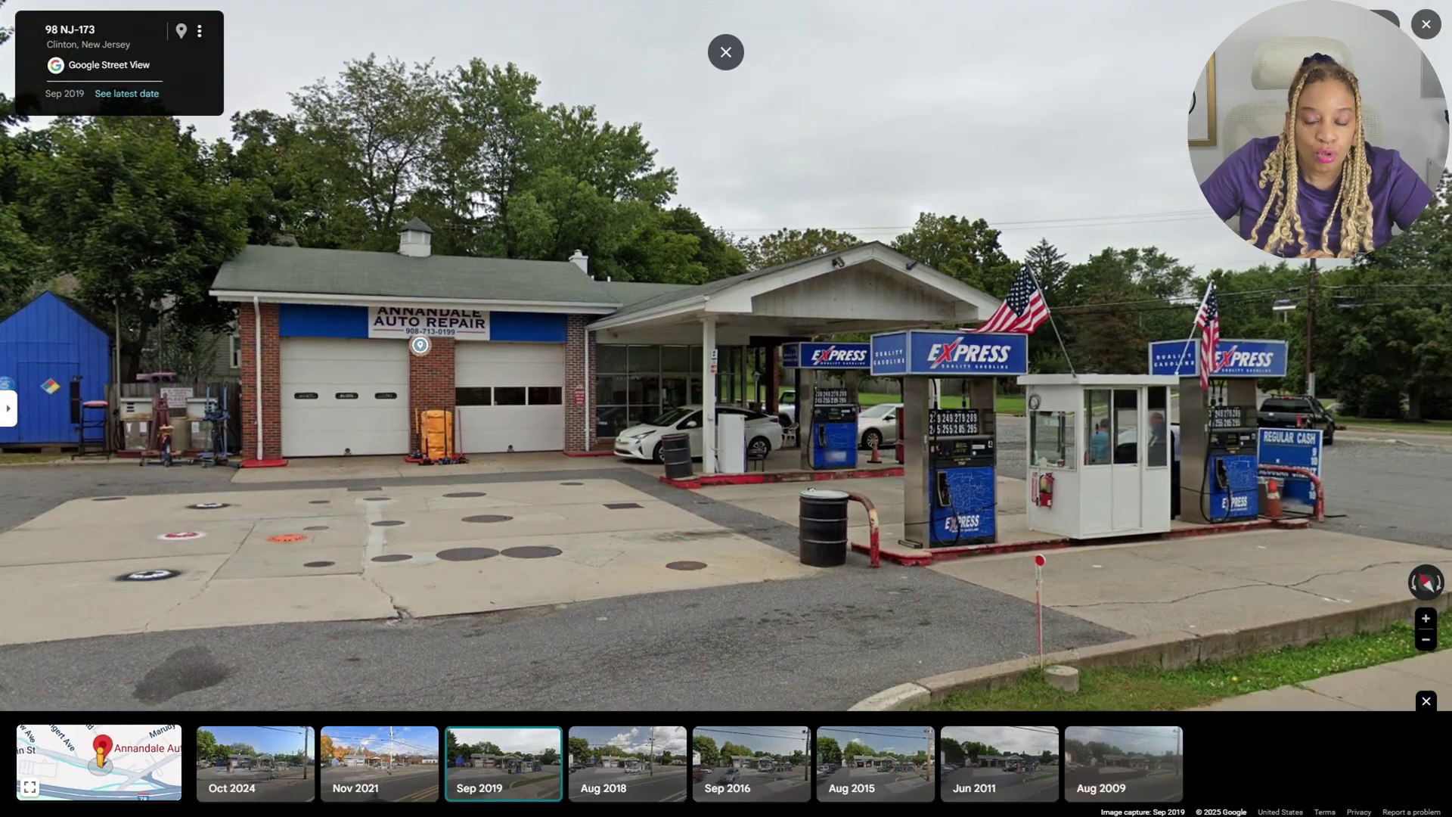
click(199, 31)
click(199, 31)
Step: Frame the repair shop building and gas pumps in Street View and capture that area as a screenshot
scroll(333, 354, down, 2)
drag(344, 367, 529, 345)
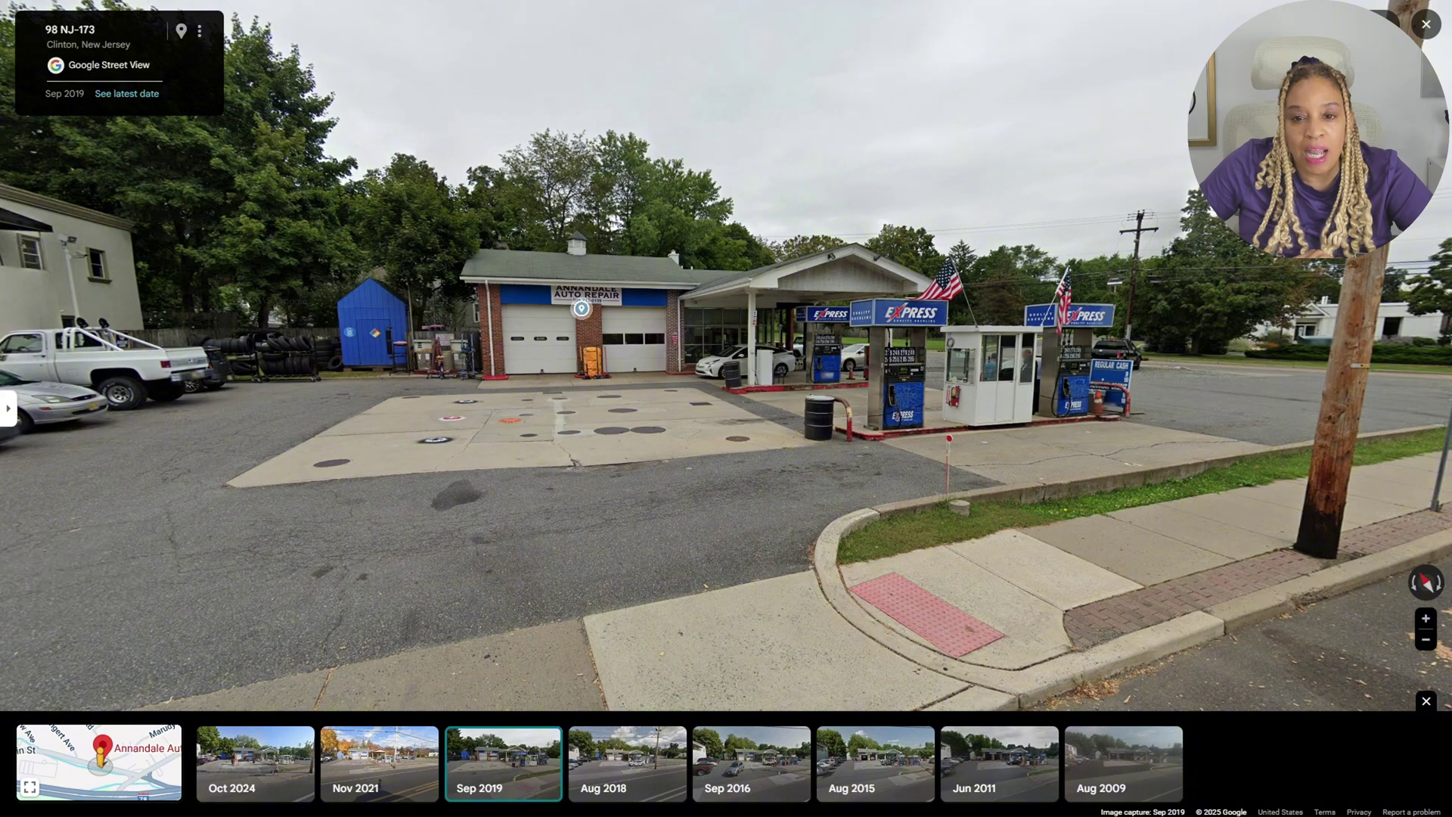
scroll(276, 545, up, 3)
drag(362, 620, 161, 576)
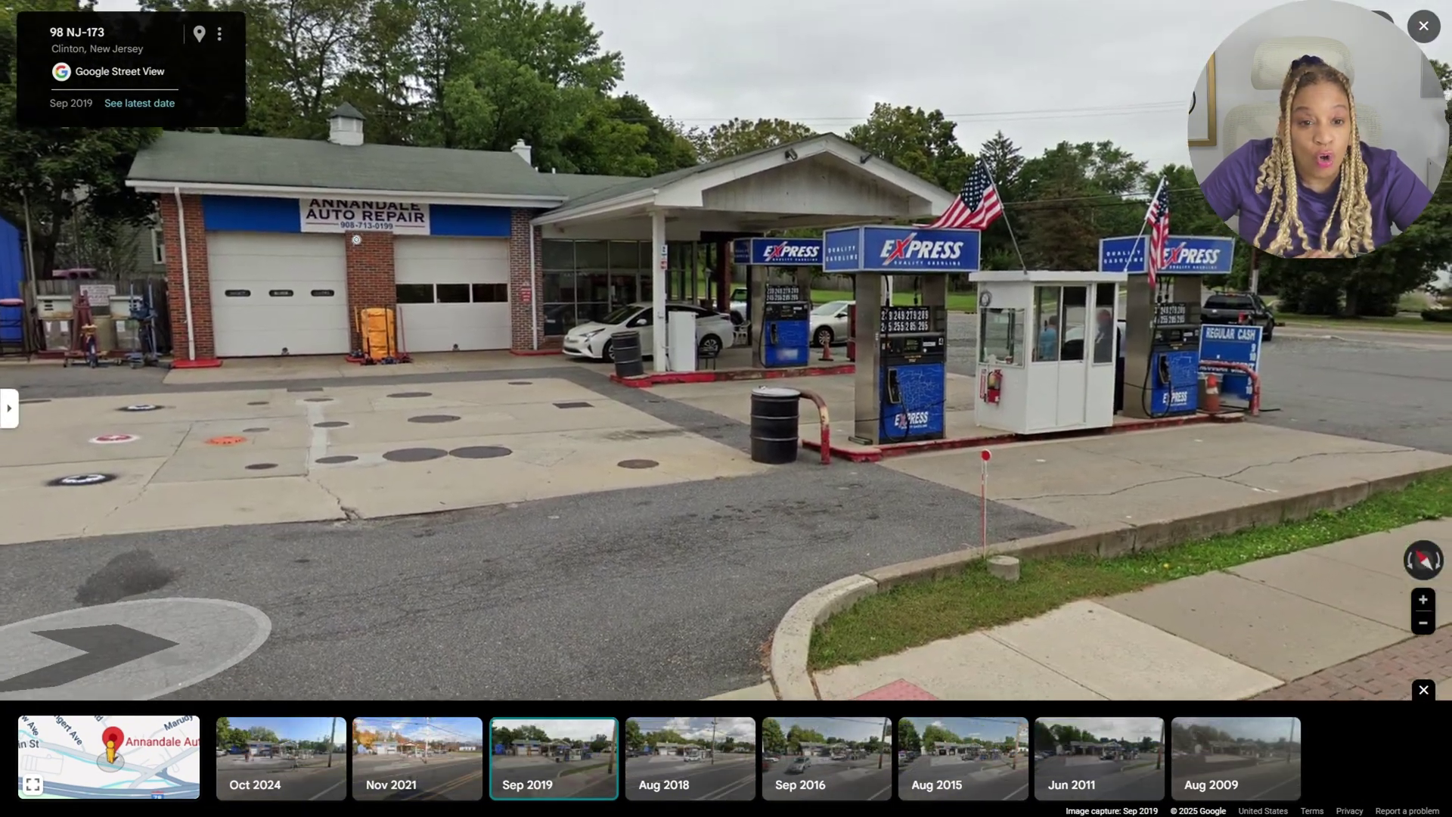
drag(356, 240, 384, 367)
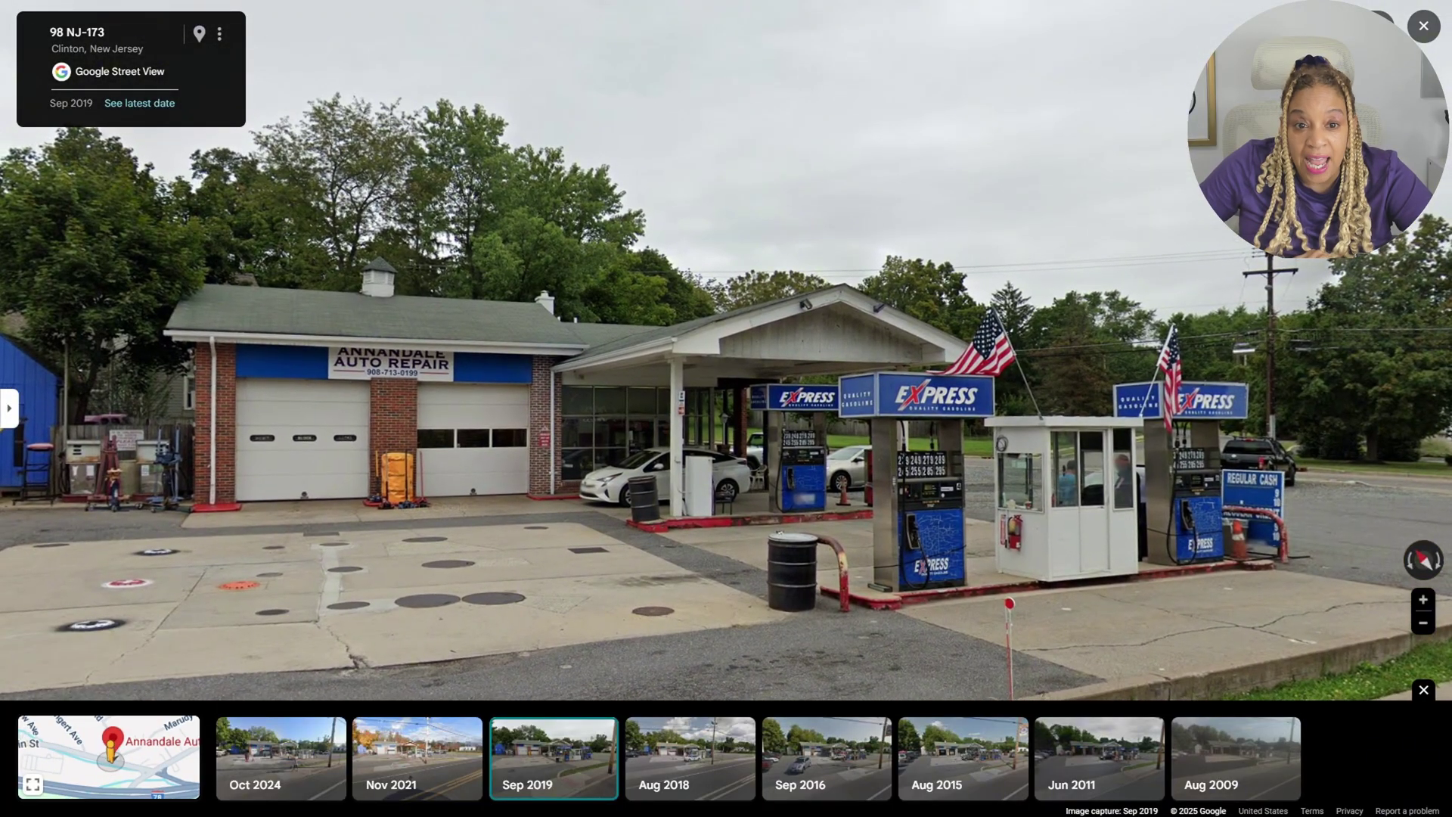
key(super+shift+s)
drag(16, 129, 1402, 670)
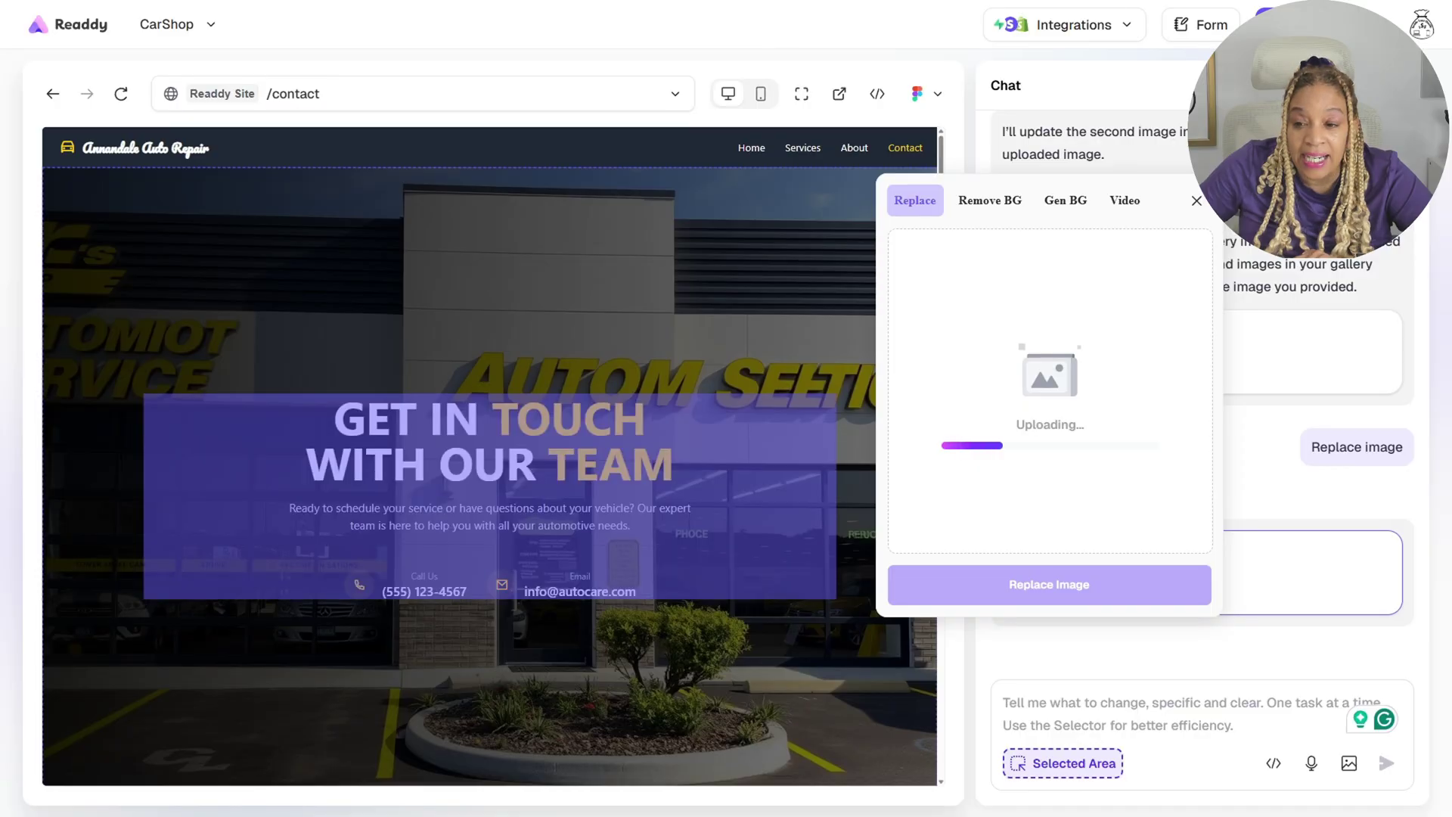
Step: Replace the contact page's hero background with the captured shop photo and review the page down to the location map
click(1085, 584)
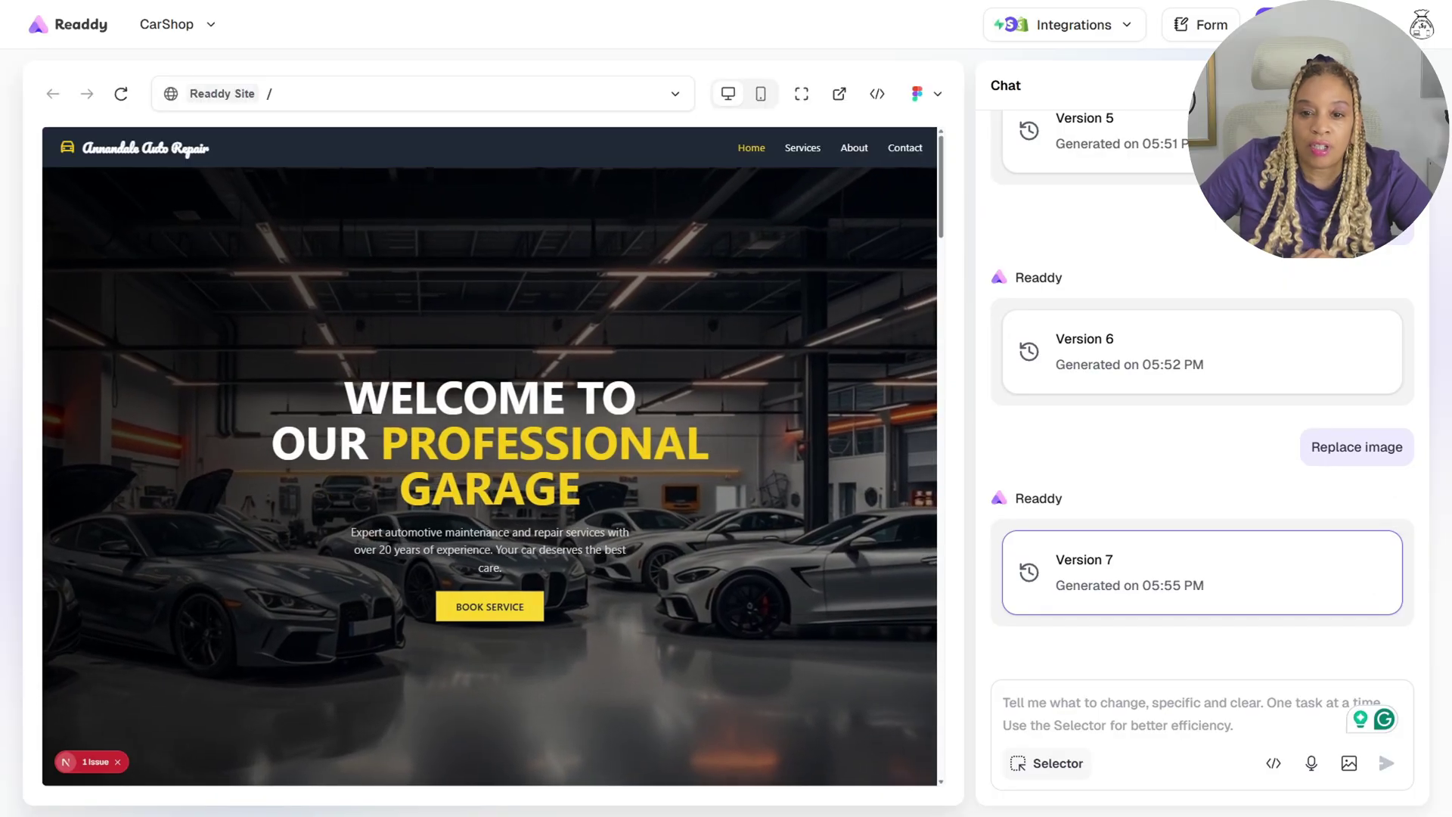
click(905, 147)
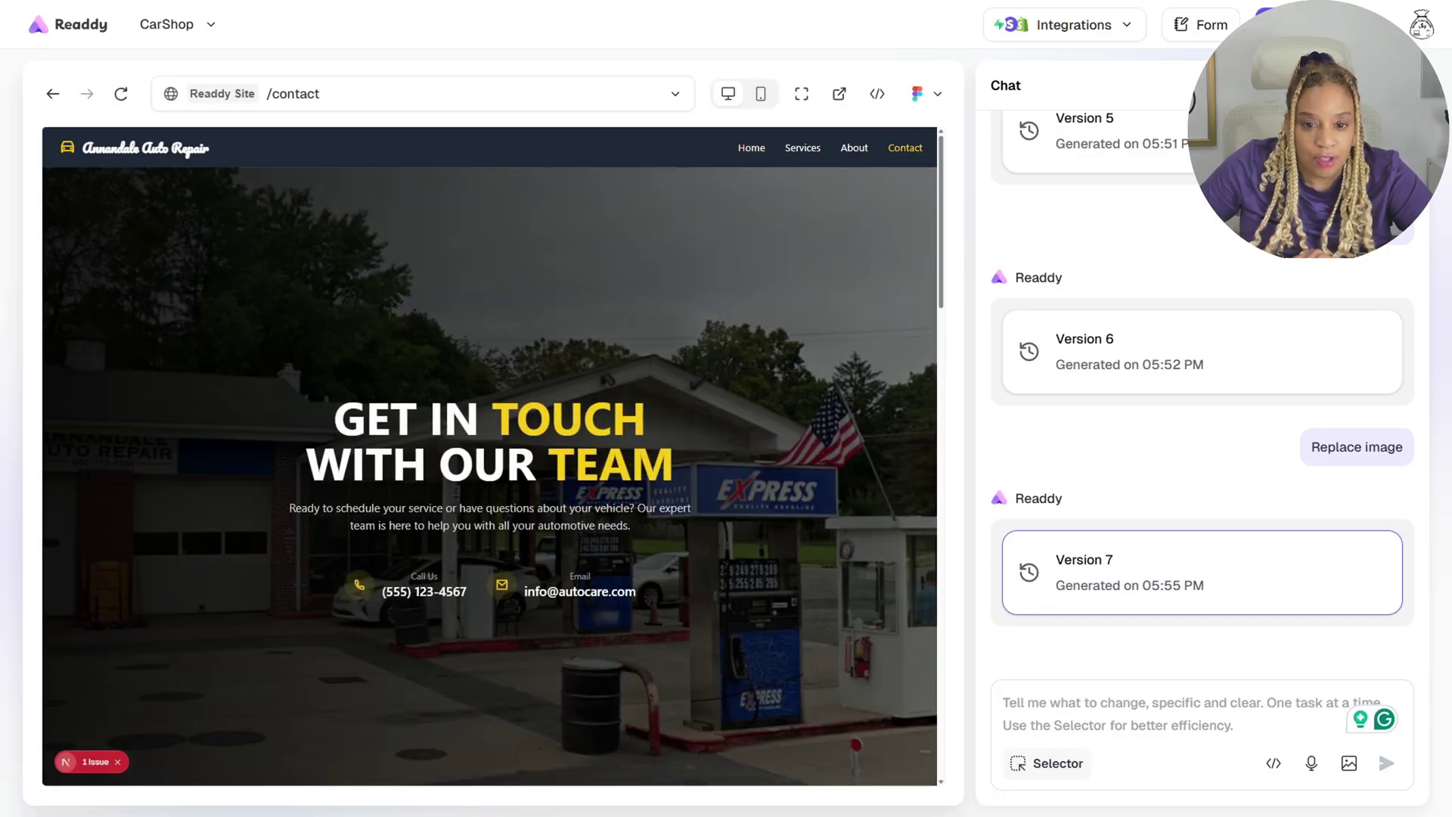
scroll(401, 439, down, 10)
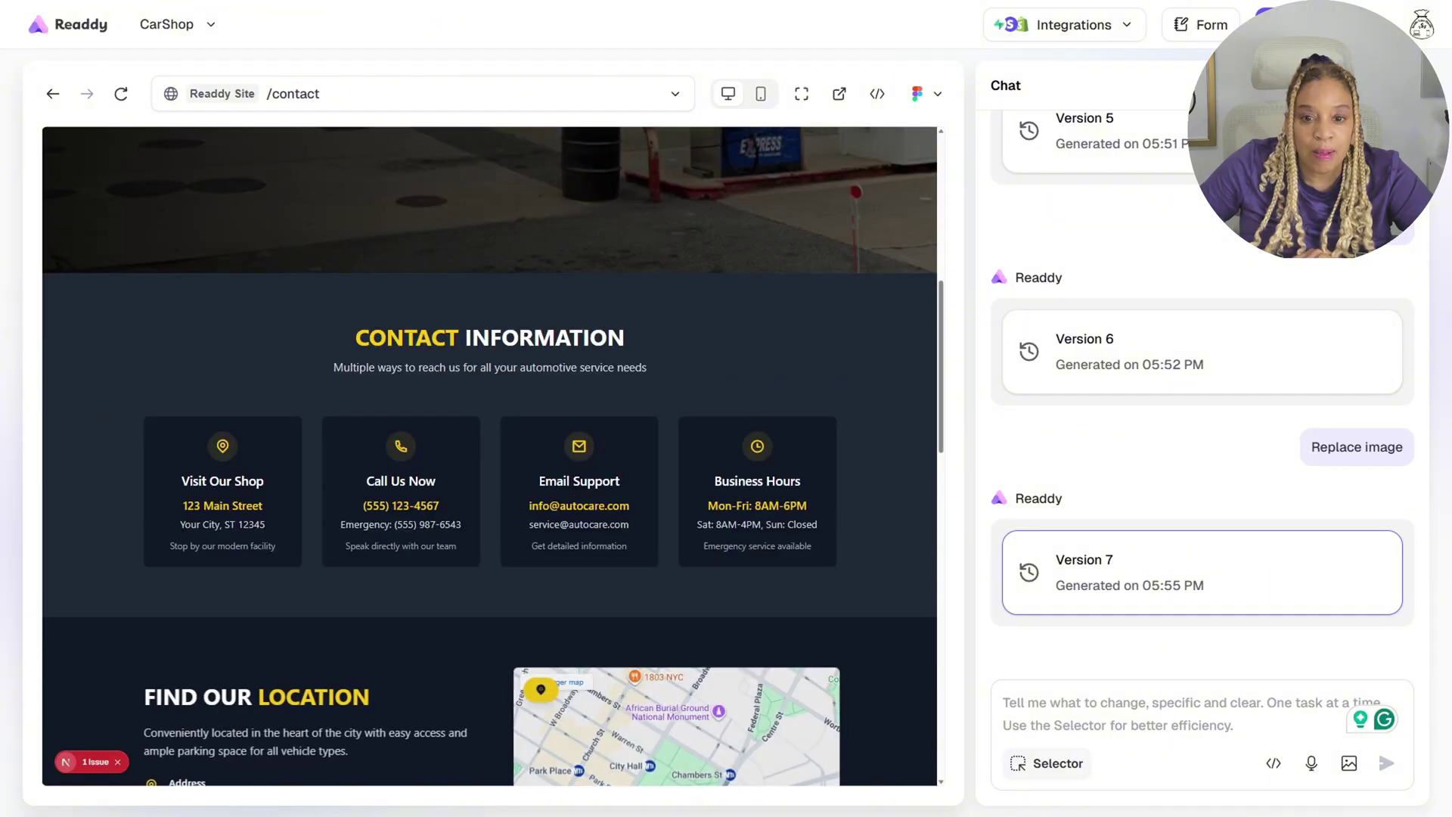
scroll(401, 439, down, 2)
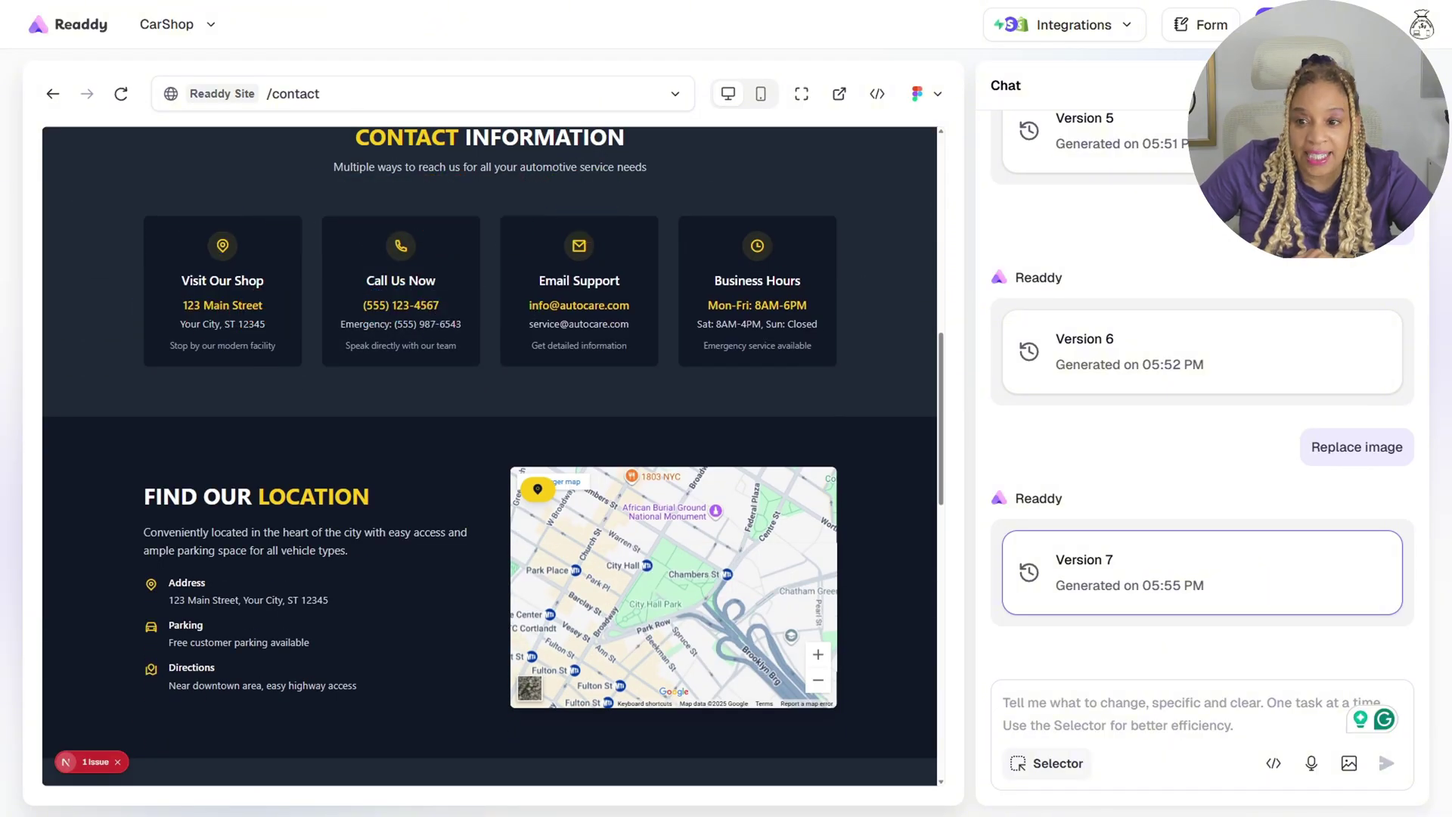
drag(673, 587, 748, 546)
scroll(489, 455, up, 10)
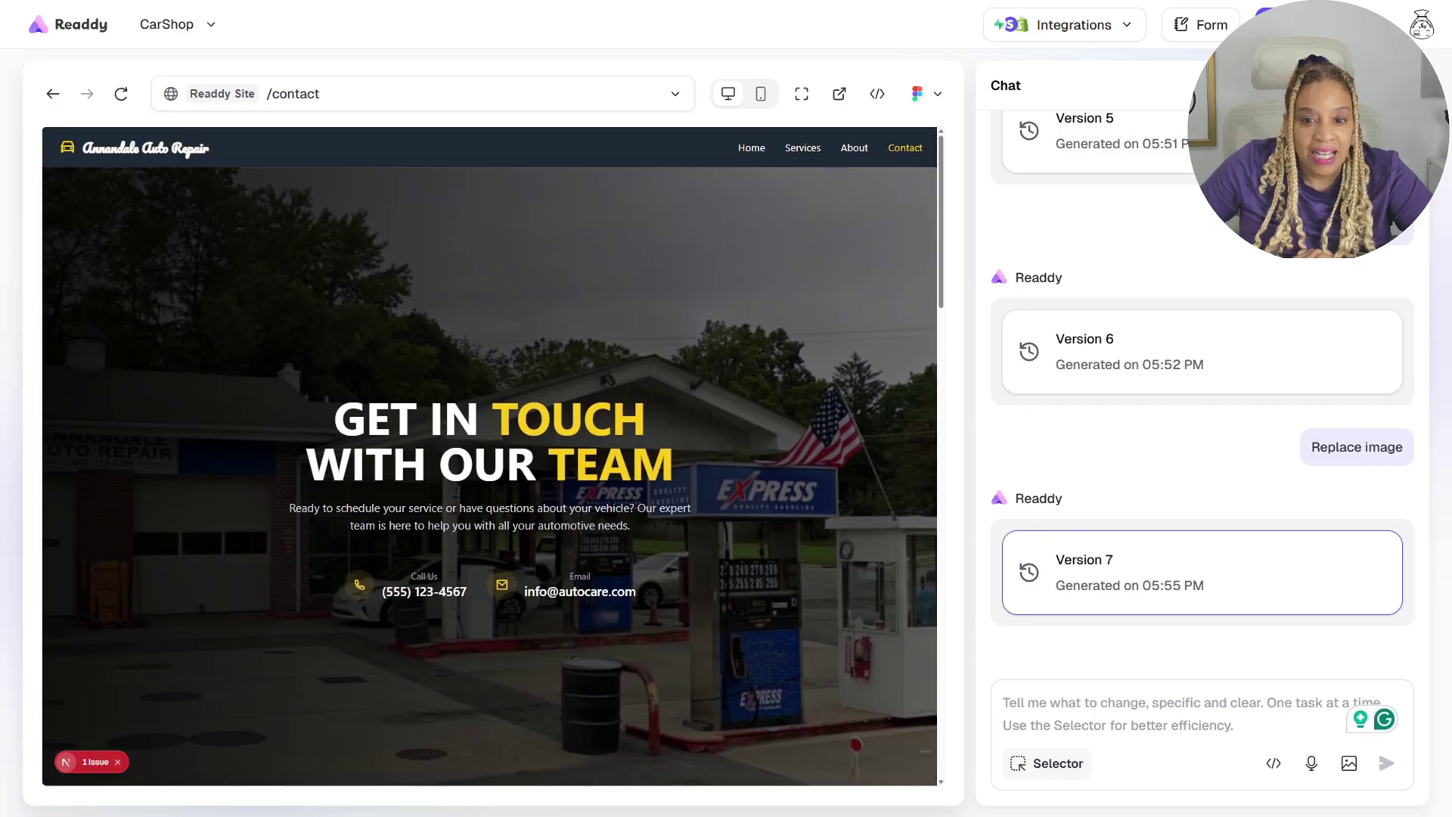
Step: Replace the placeholder street line in the Visit Our Shop card with the business's street address, without city, state and ZIP
scroll(490, 453, down, 8)
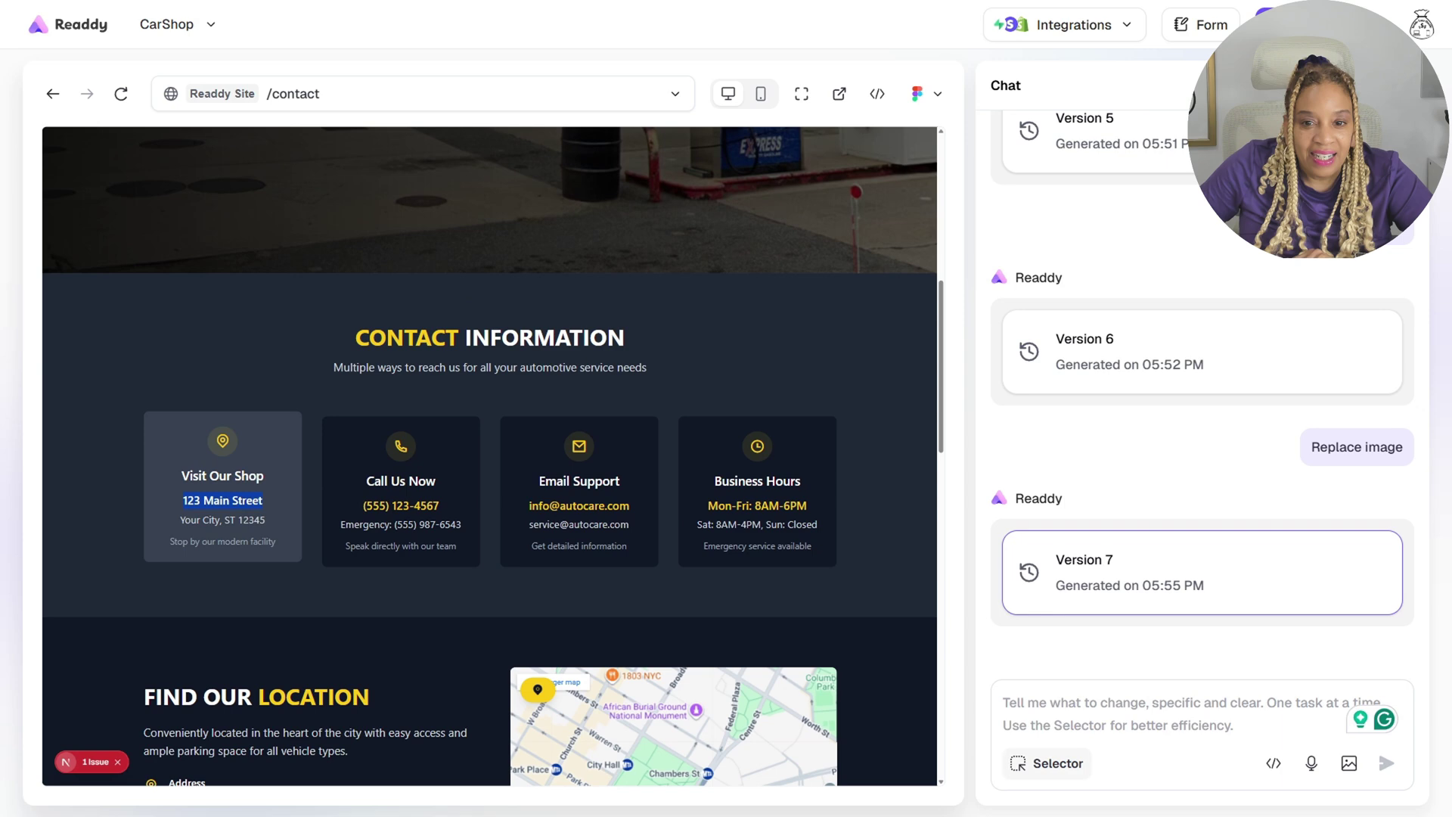
click(1047, 760)
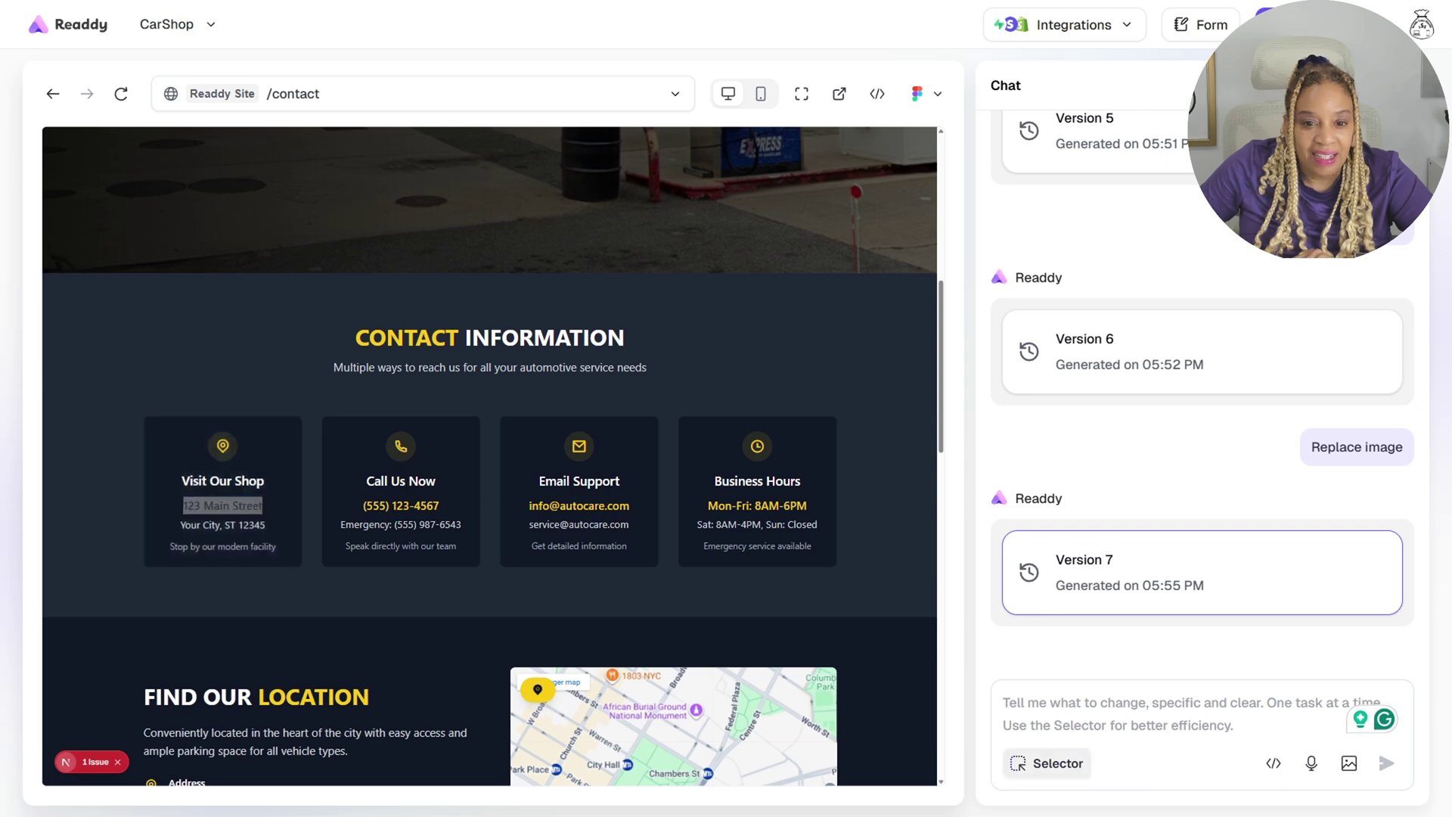
click(315, 517)
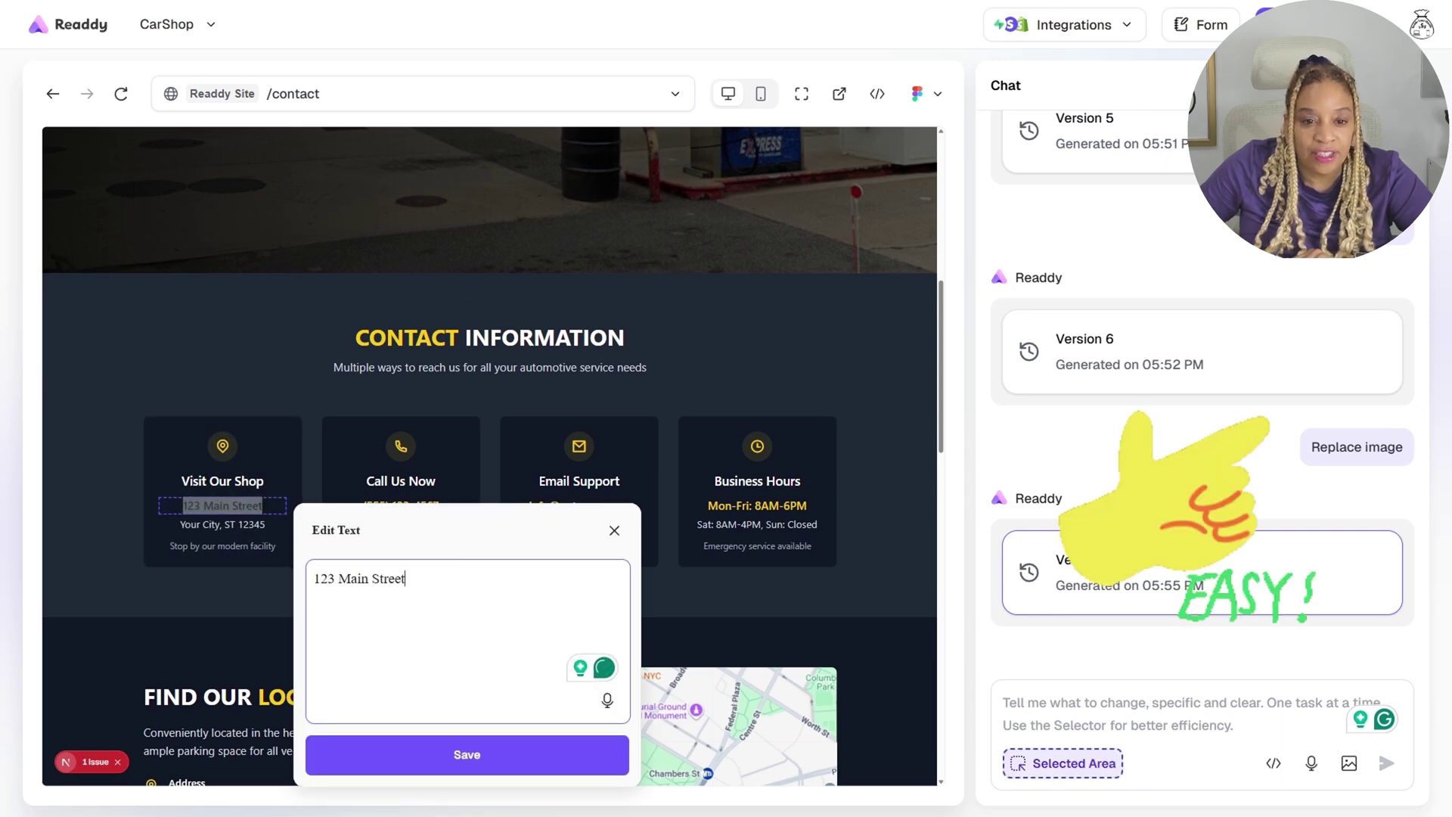
key(ctrl+a)
key(BackSpace)
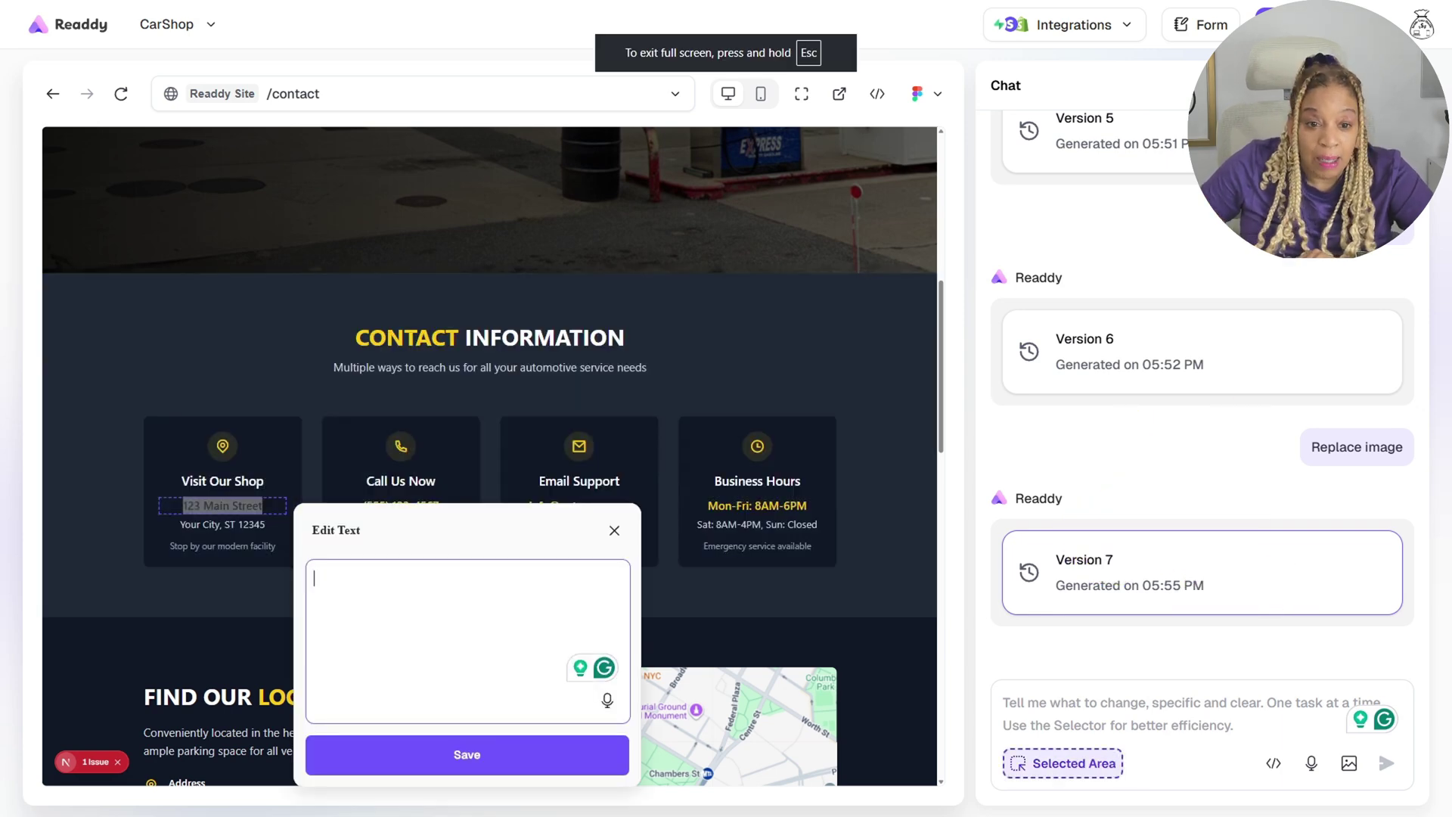
drag(505, 578, 394, 578)
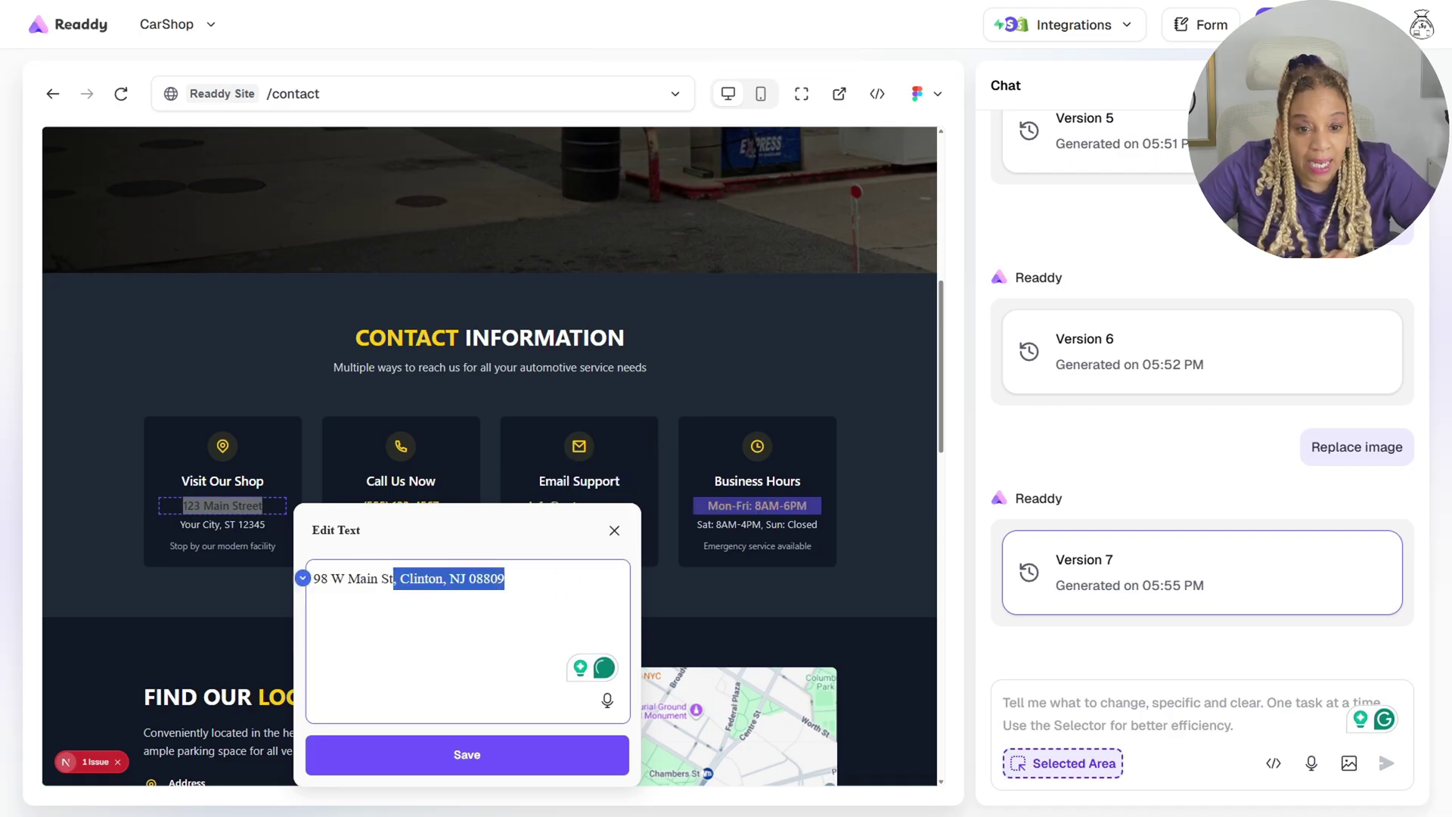
click(467, 754)
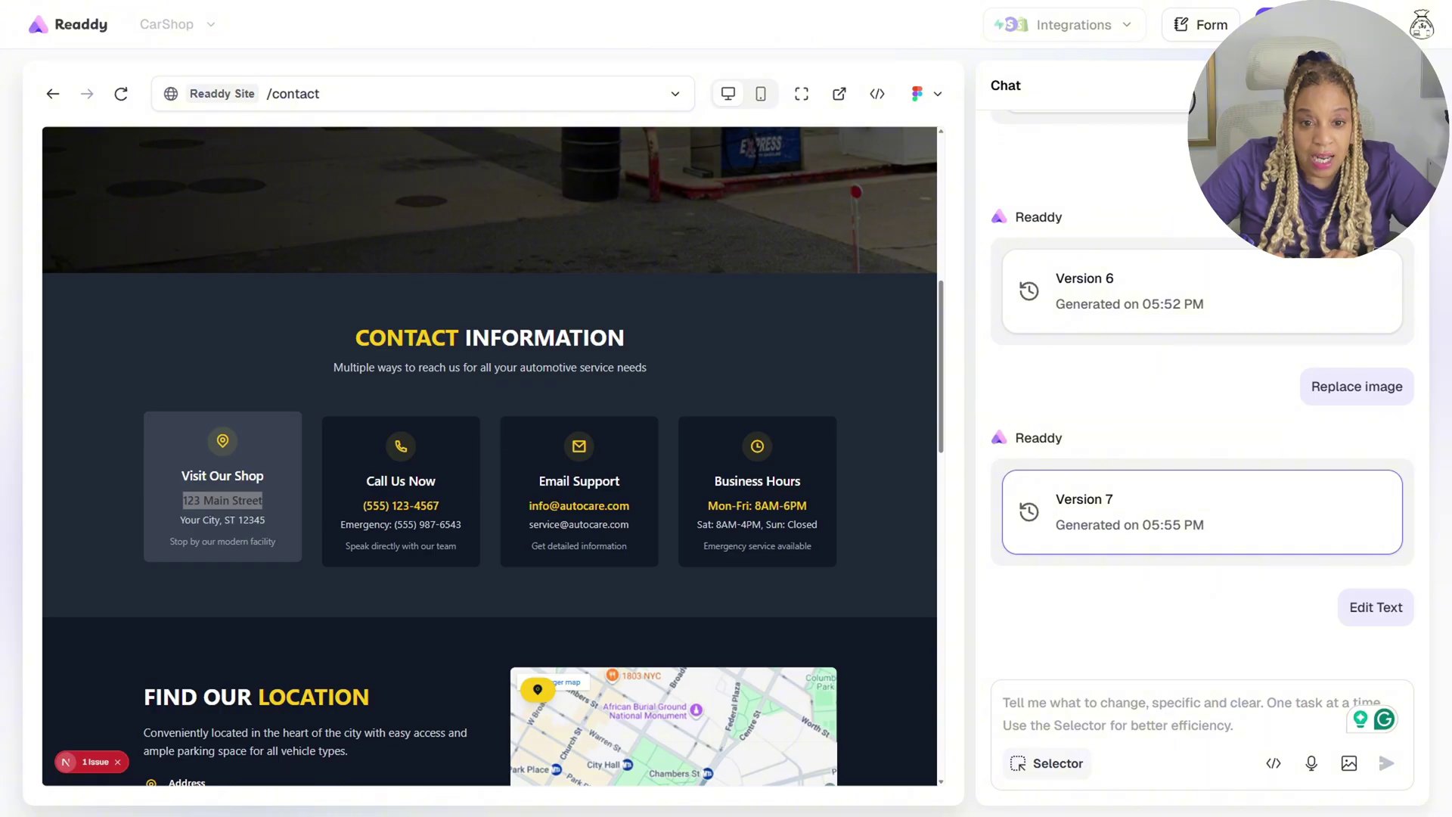
Step: Replace the placeholder city line in the contact page's Visit Our Shop card with the business's city, state and ZIP code
scroll(222, 484, down, 3)
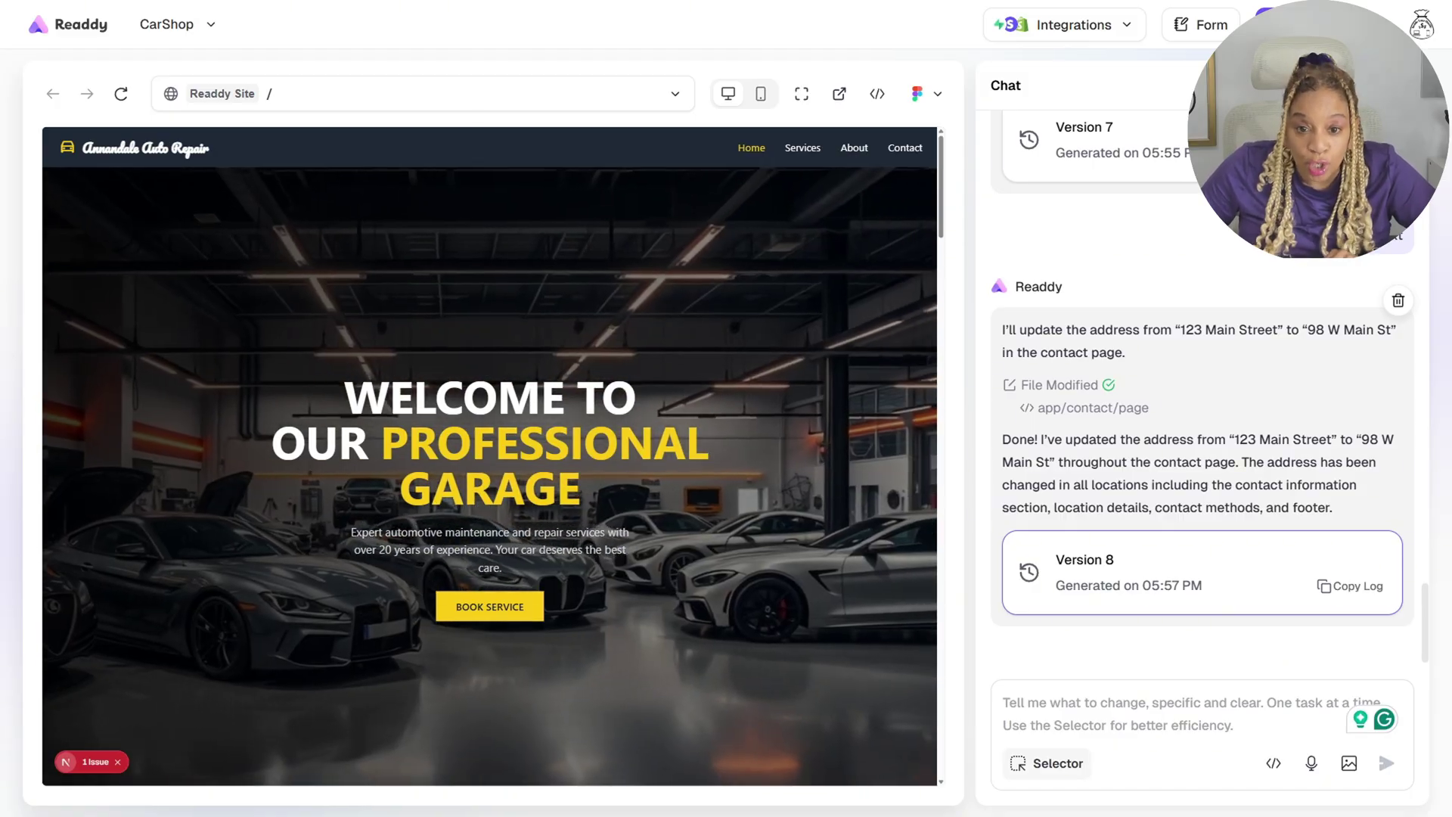
click(904, 147)
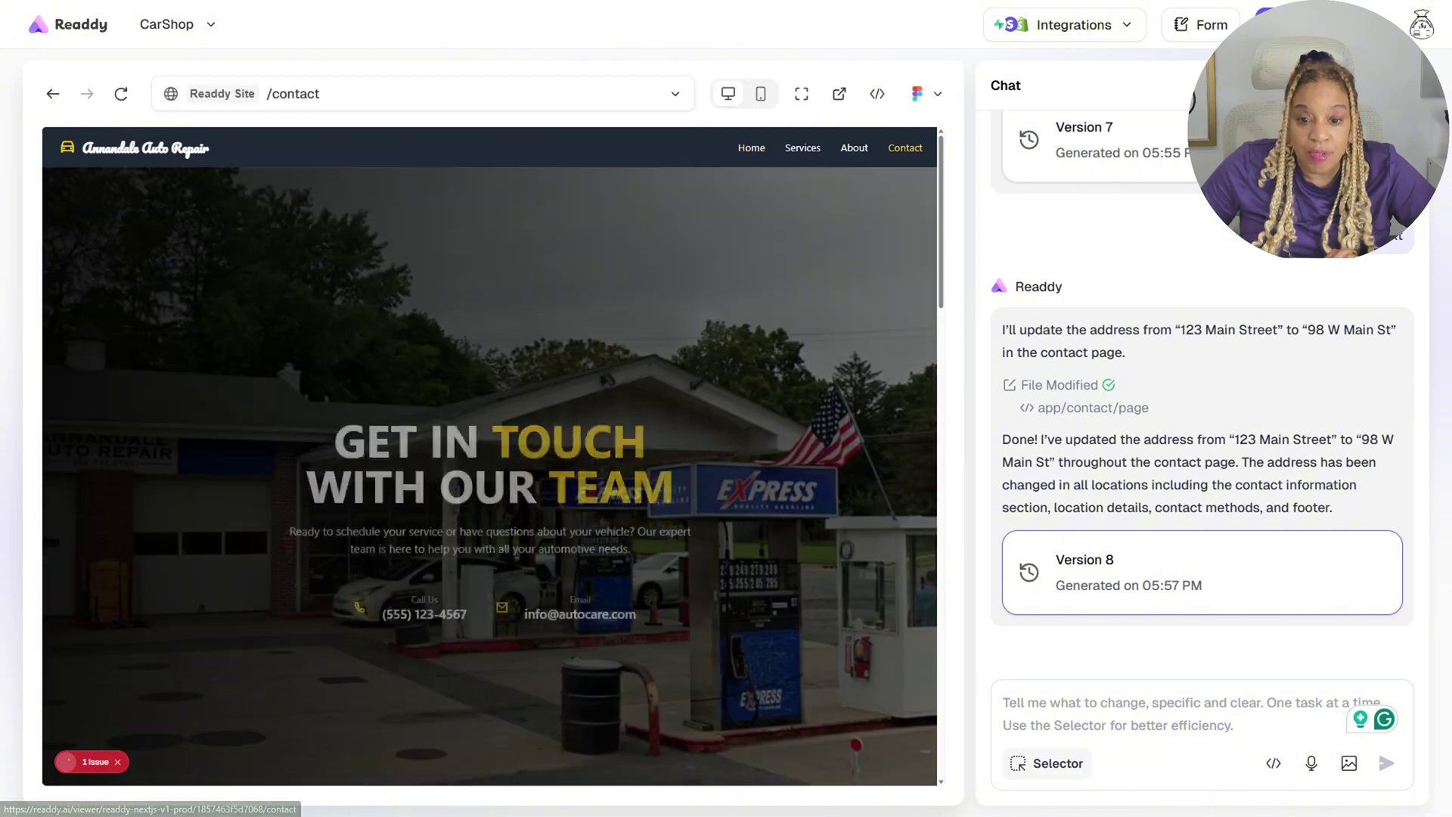
scroll(489, 456, down, 4)
scroll(490, 456, up, 4)
scroll(489, 456, down, 8)
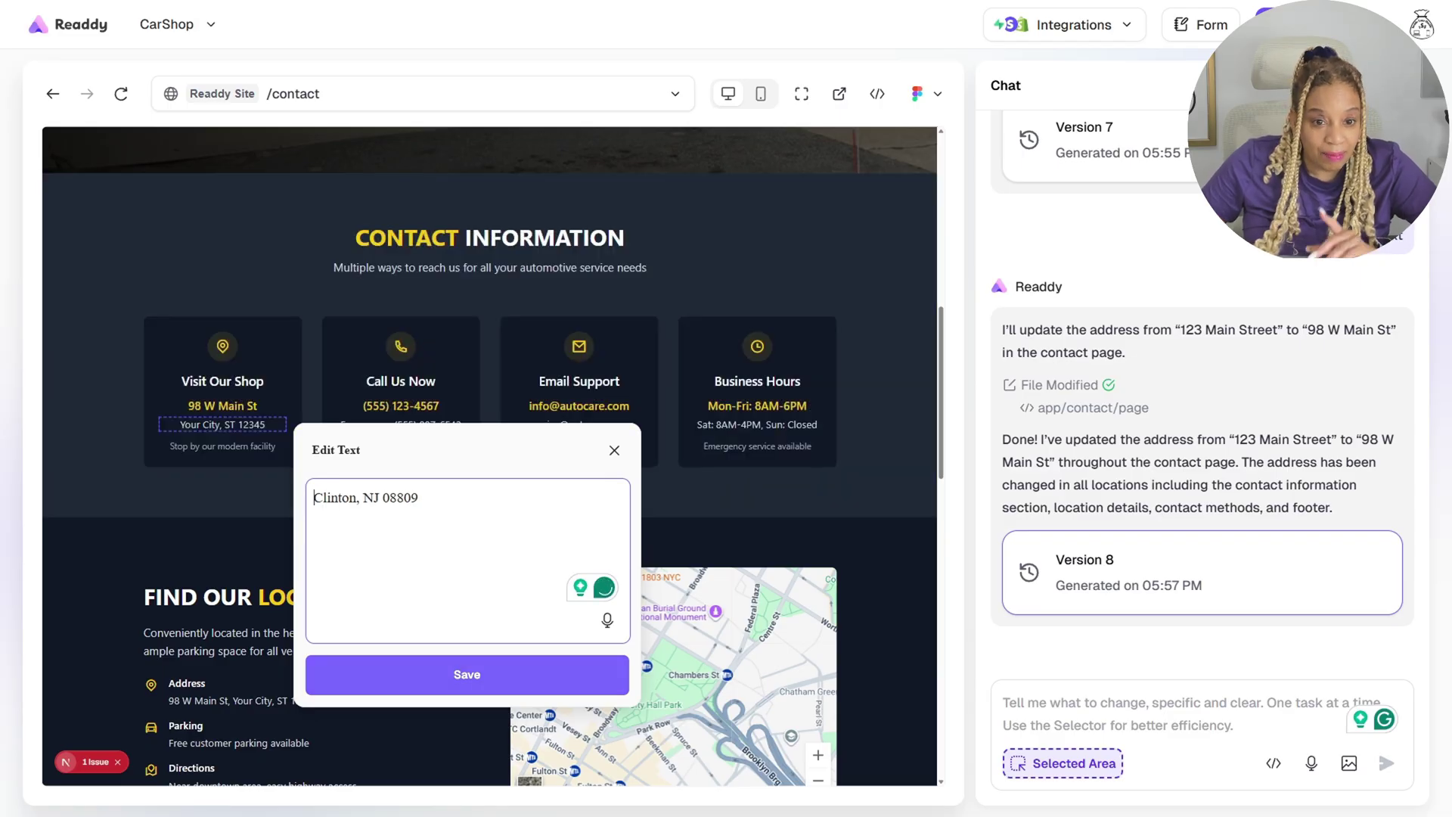
click(467, 674)
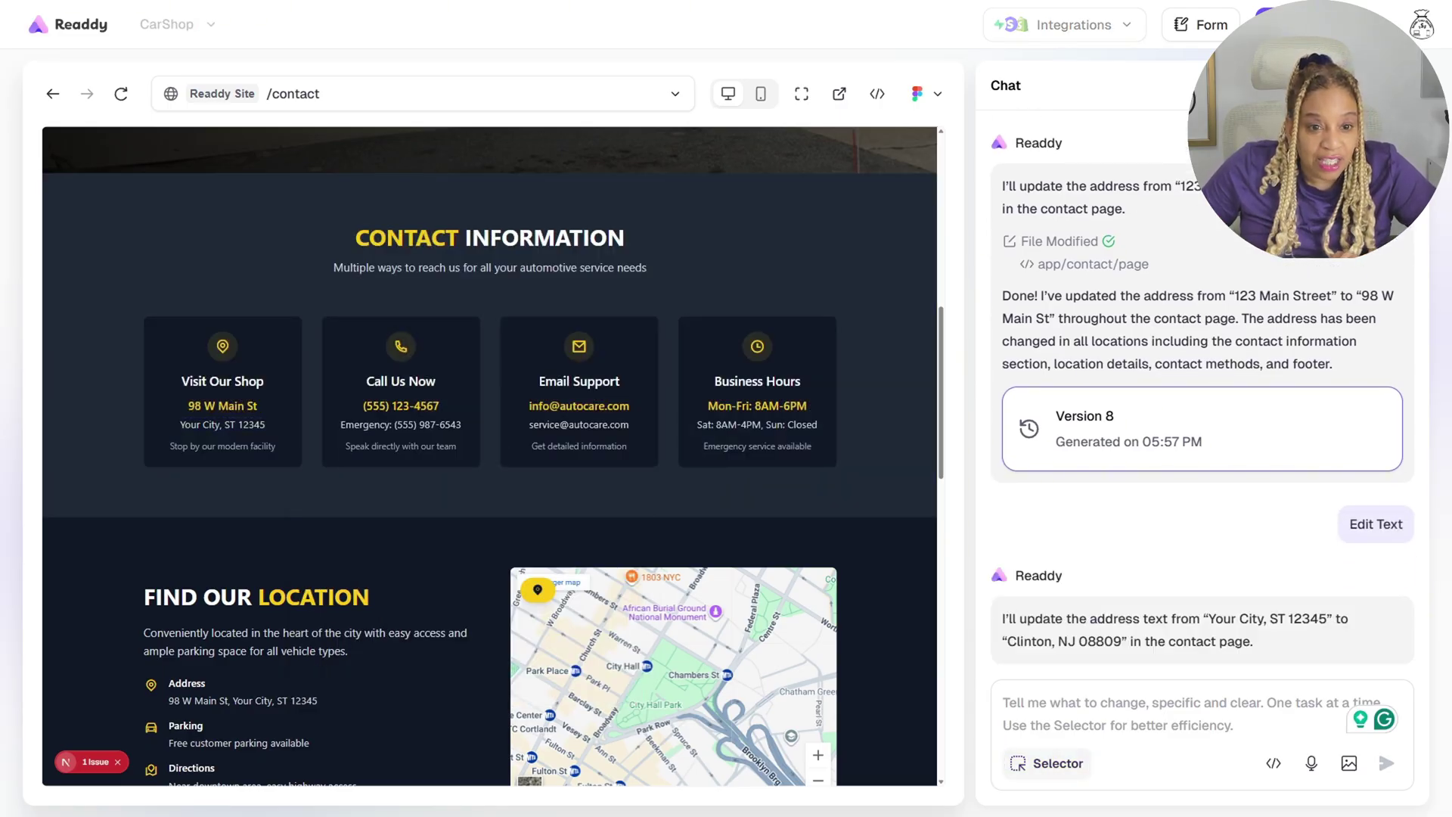
Step: Check the updated address in the contact page's Contact Information section
scroll(489, 454, down, 2)
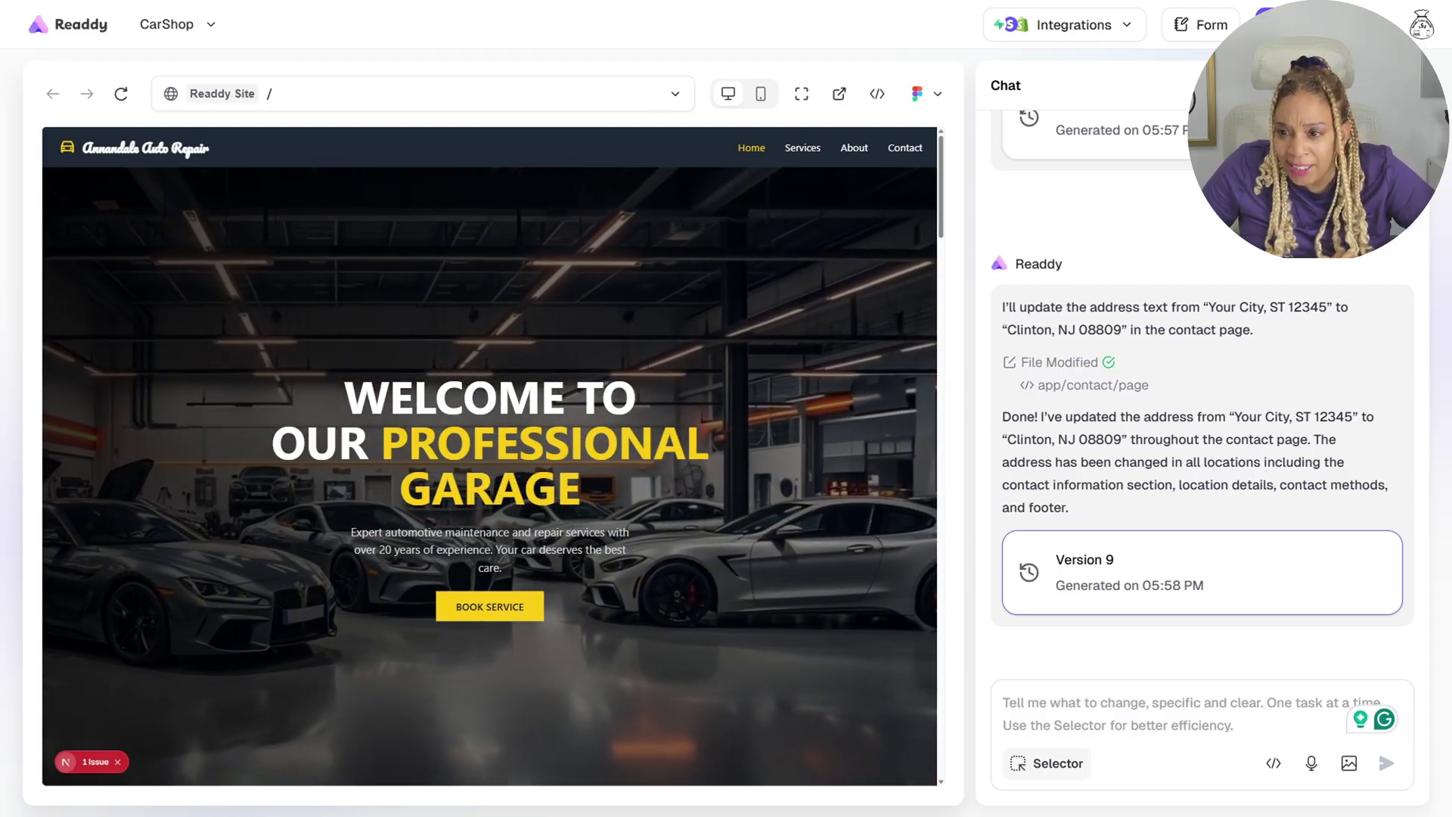
click(905, 147)
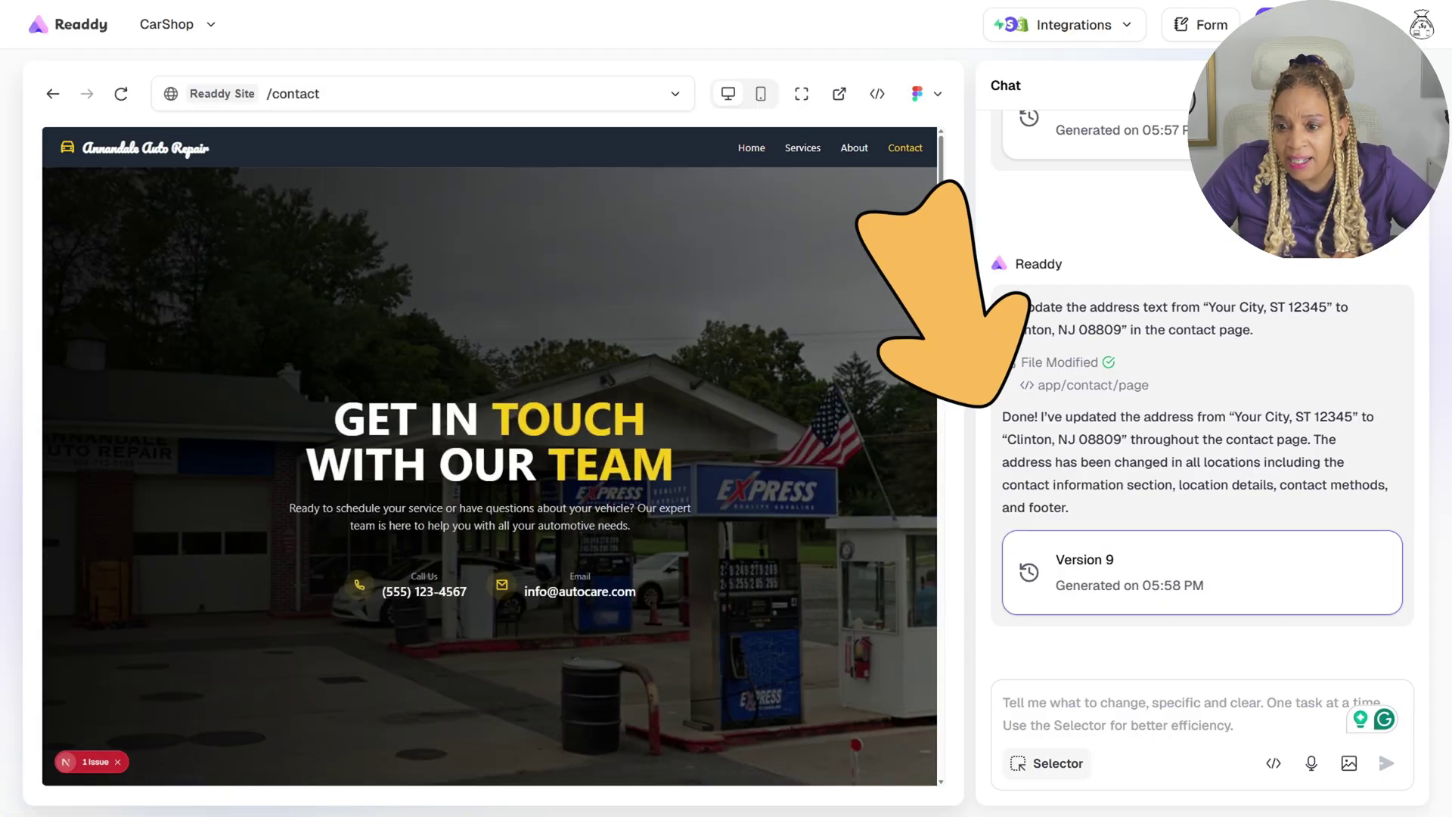
scroll(489, 454, down, 2)
scroll(188, 648, down, 1)
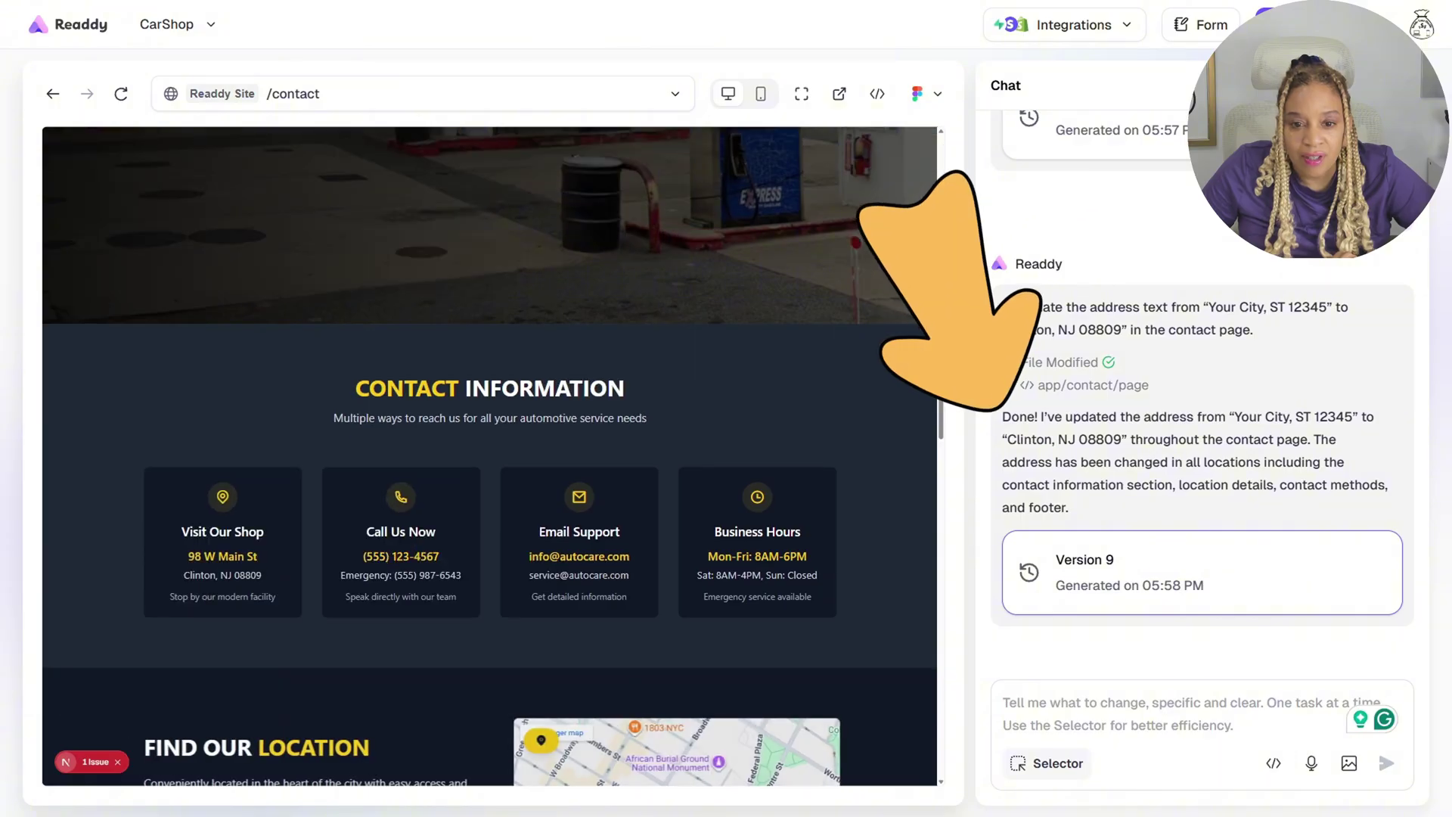
Step: Replace the placeholder phone number in the contact page's hero with the business's phone number and check the contact cards
scroll(189, 648, up, 5)
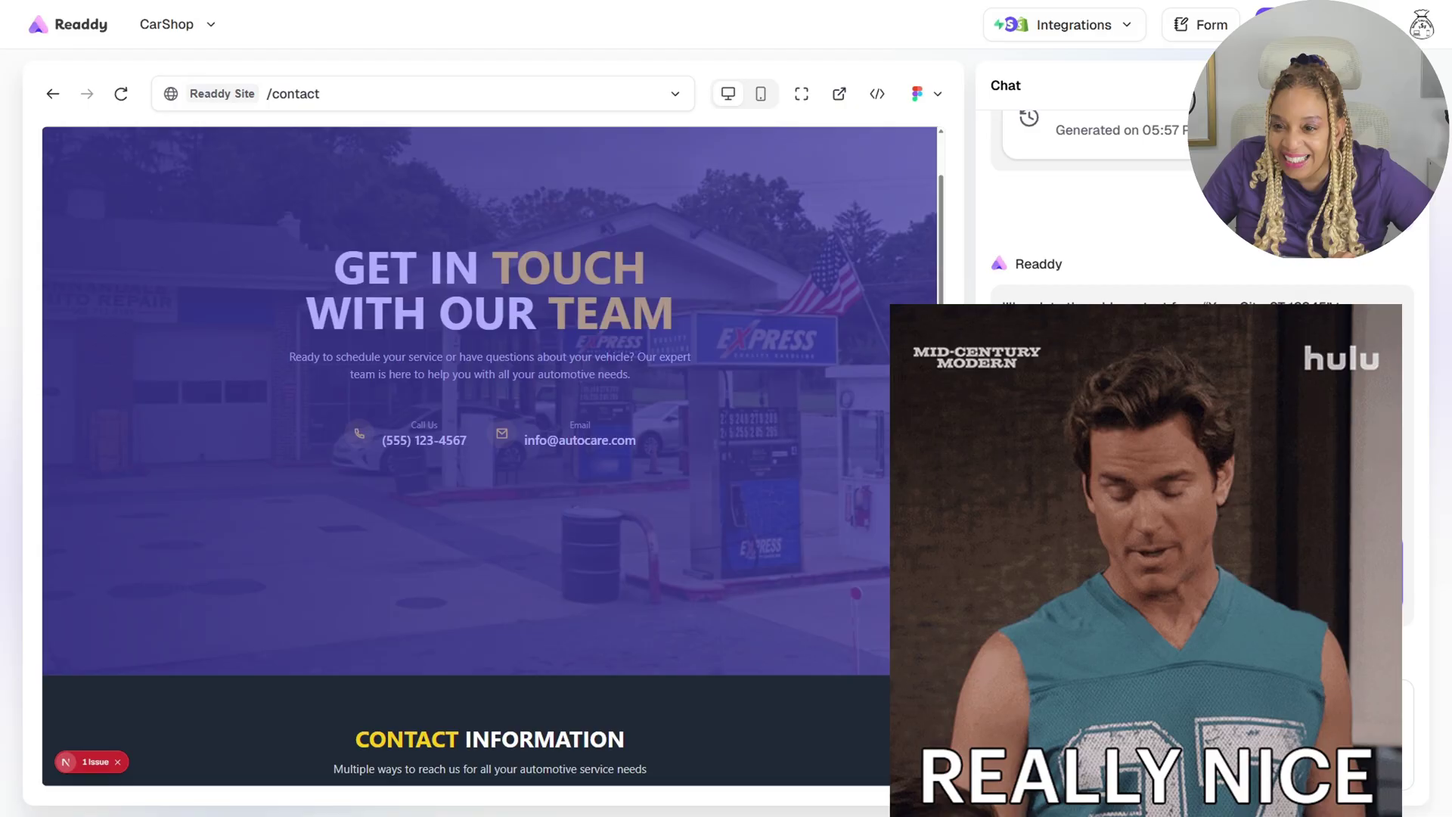
click(462, 440)
click(497, 451)
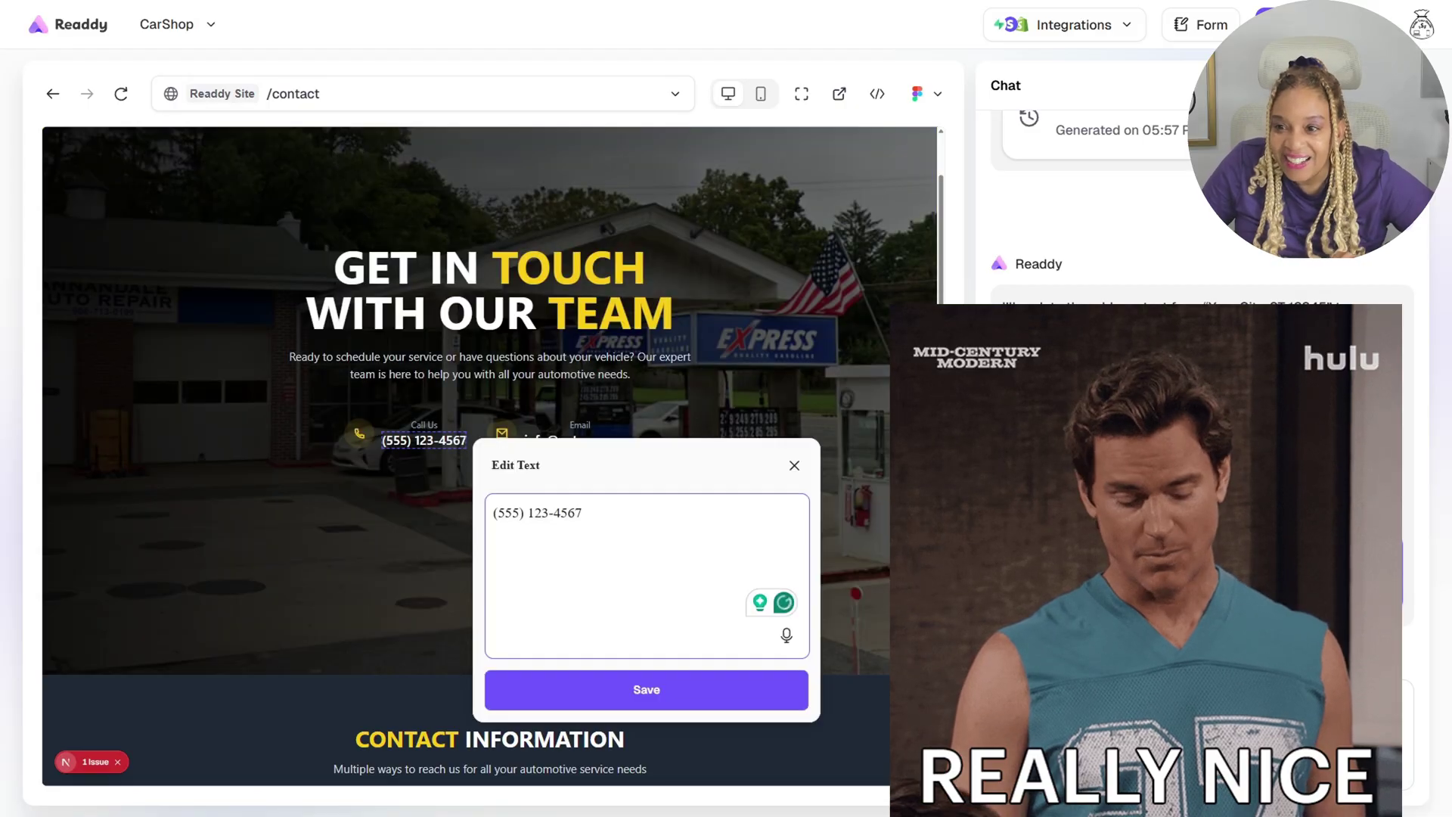
key(ctrl+a)
key(ctrl+v)
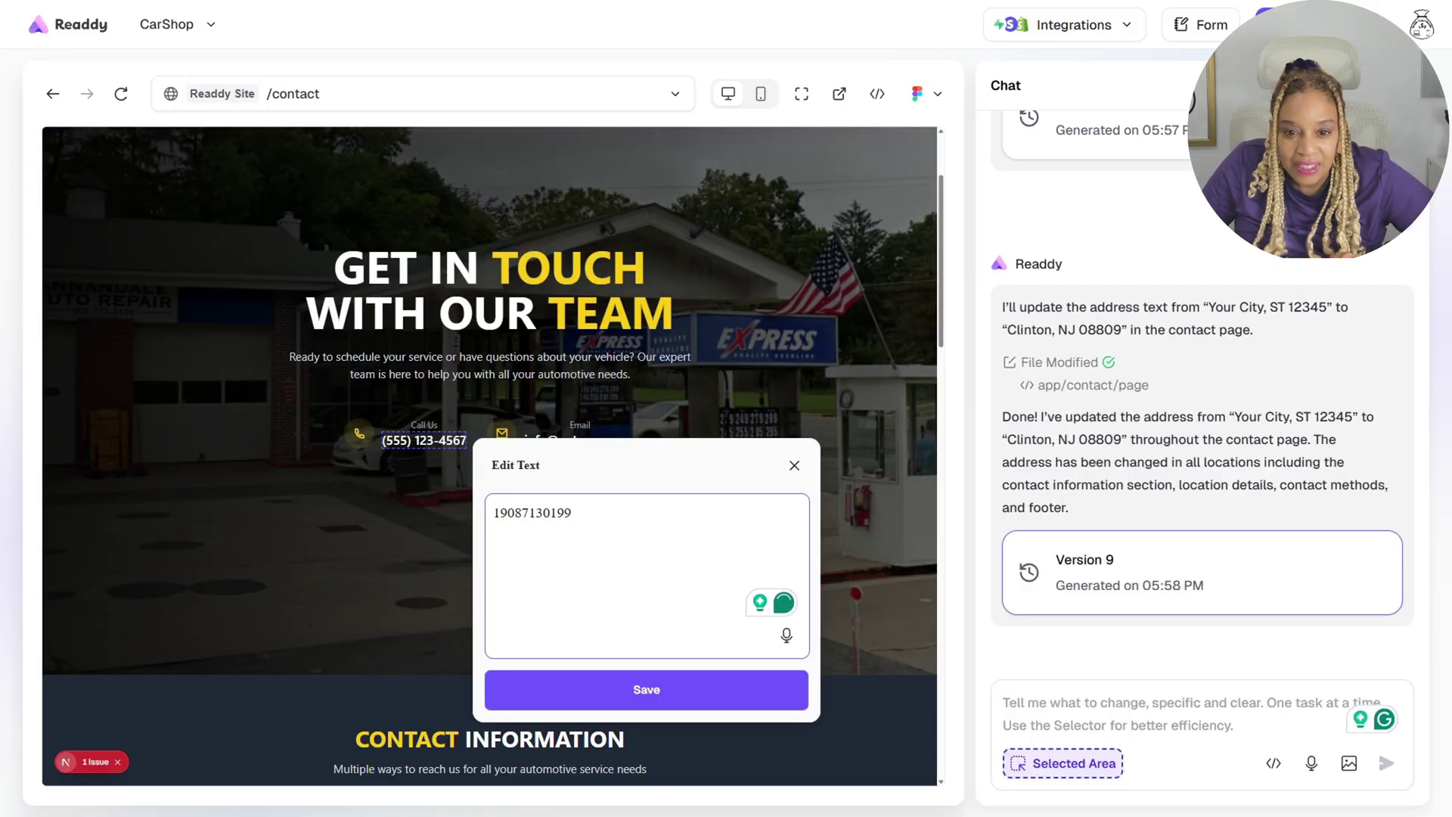
click(647, 689)
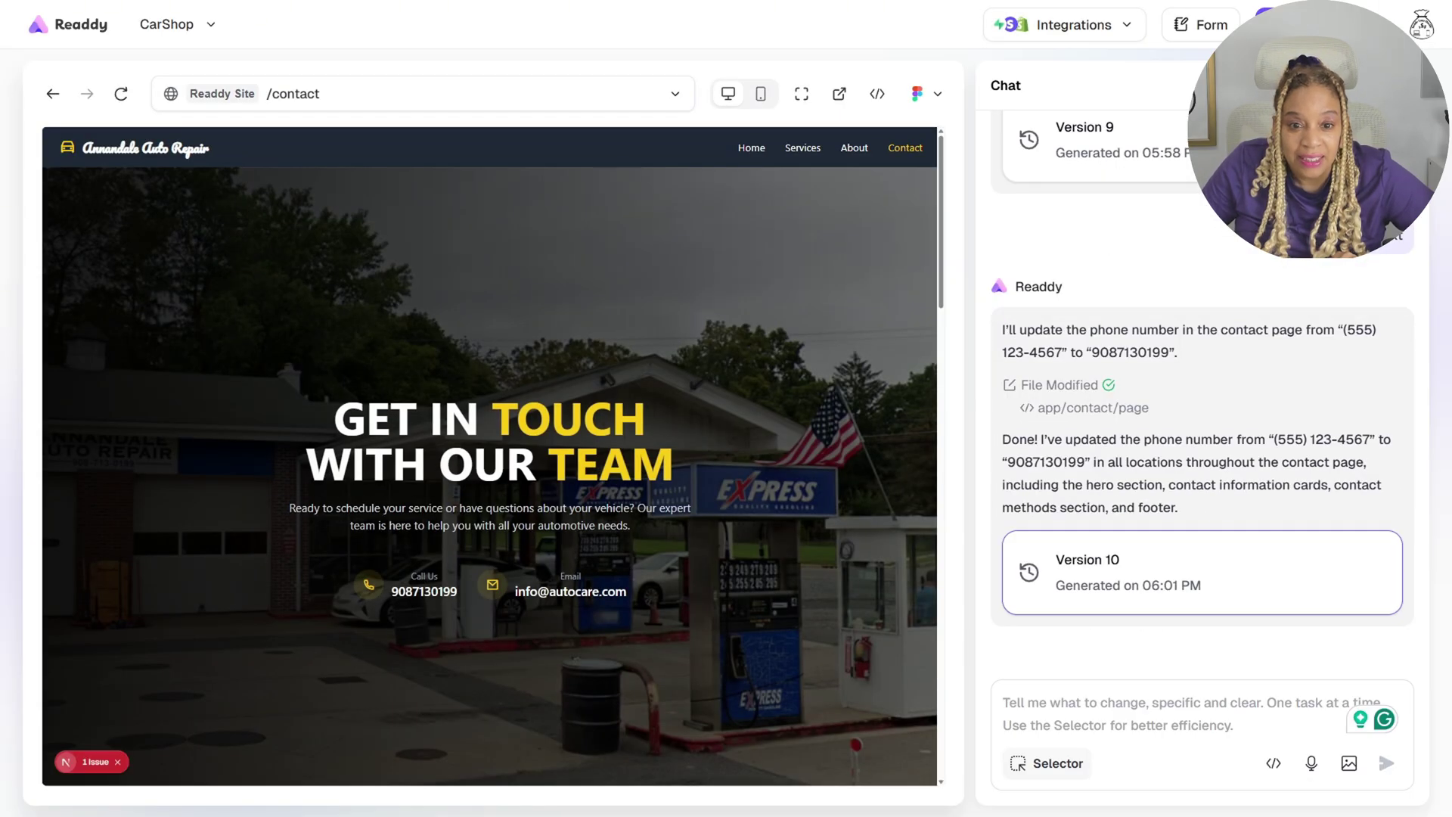
scroll(492, 454, down, 7)
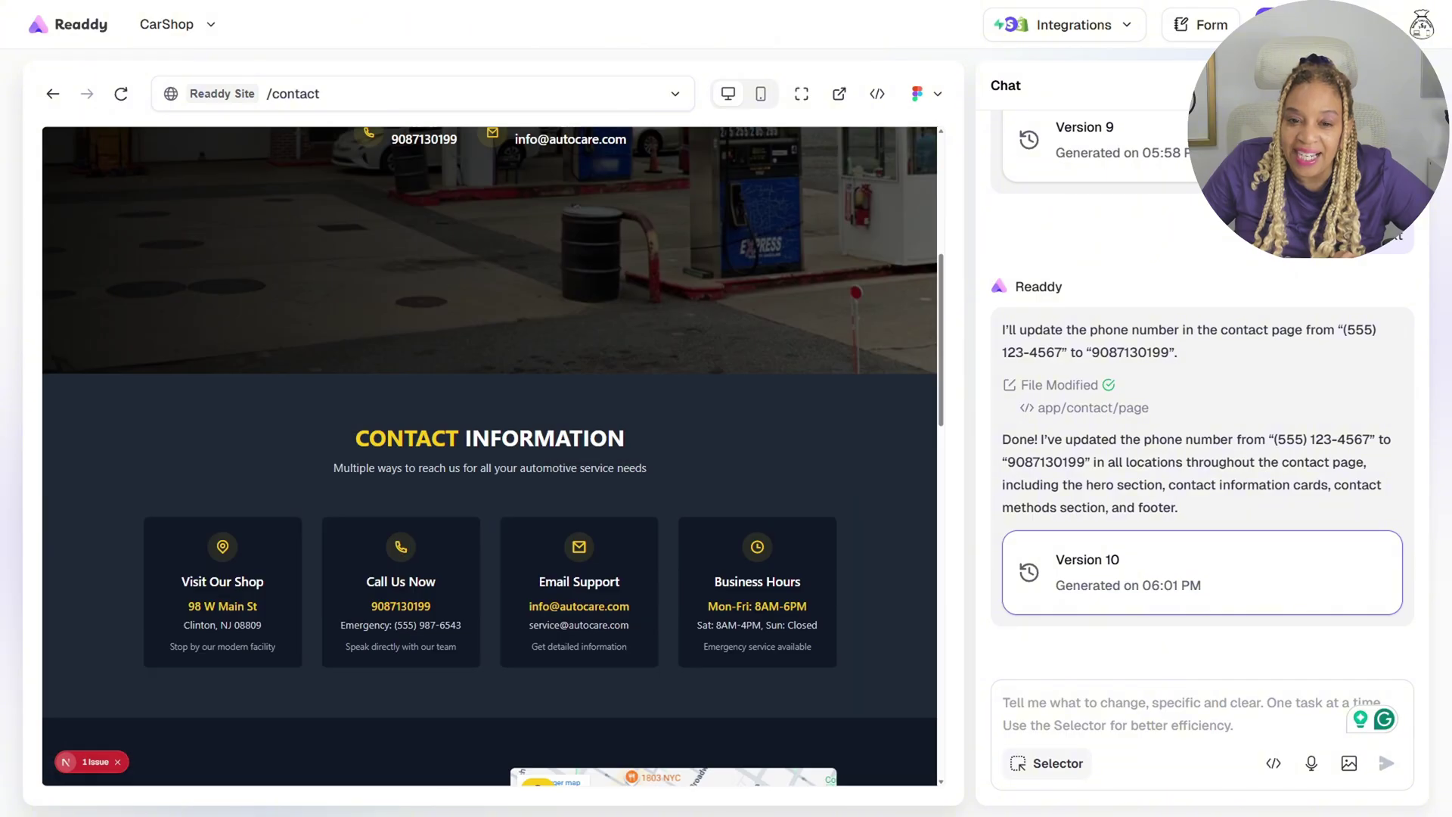
scroll(756, 488, down, 3)
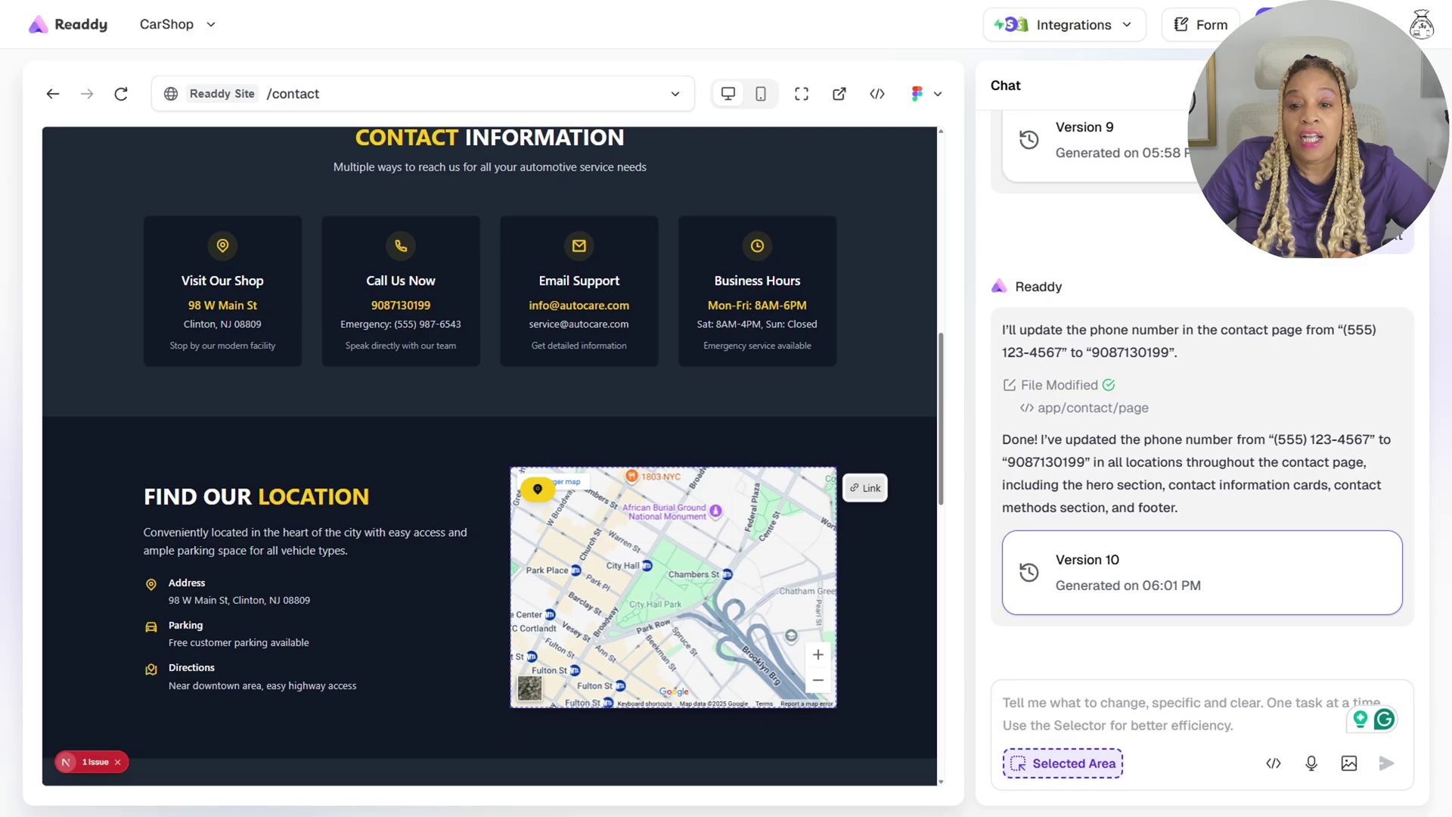
click(865, 488)
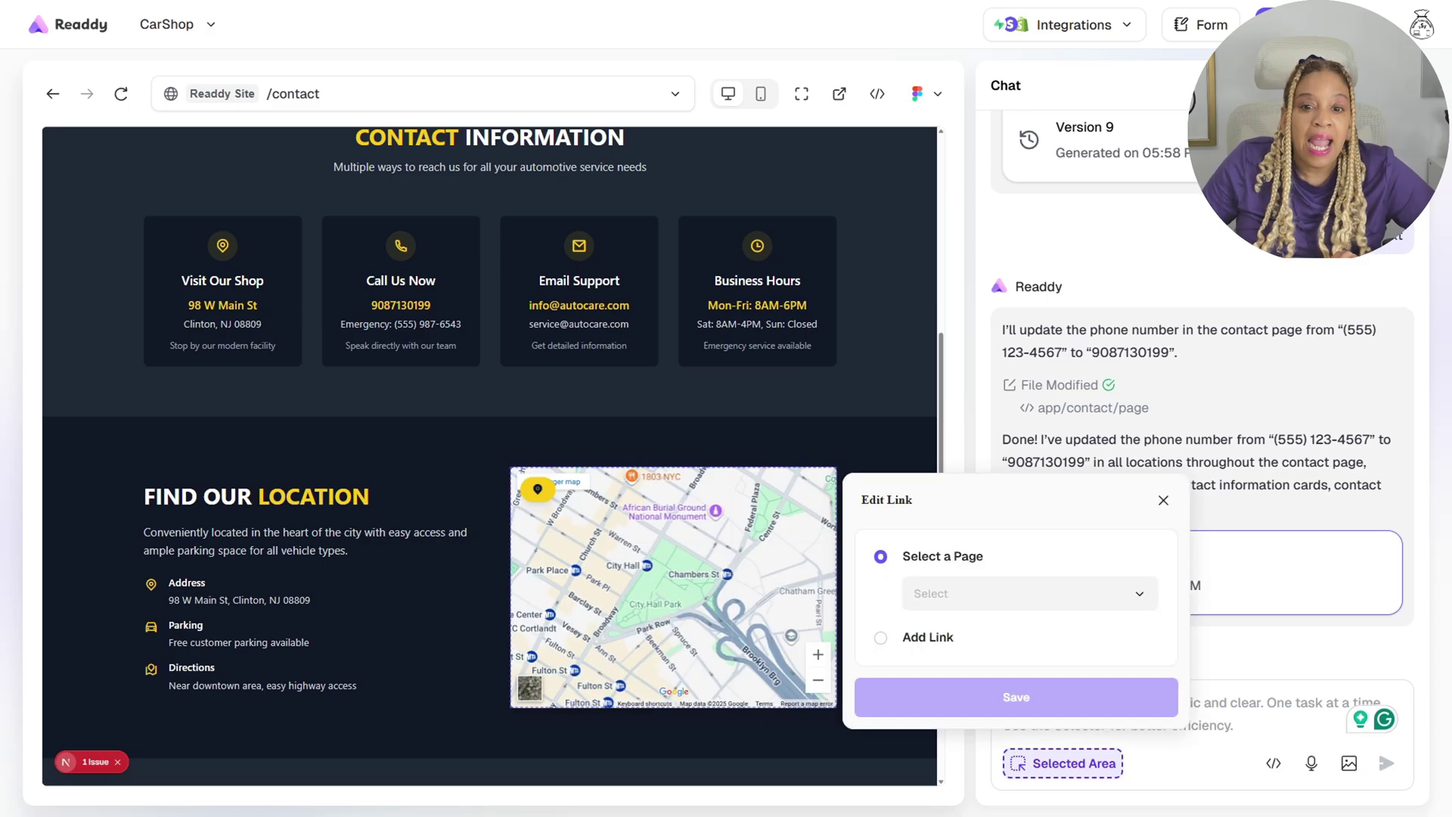
click(1162, 500)
click(1061, 764)
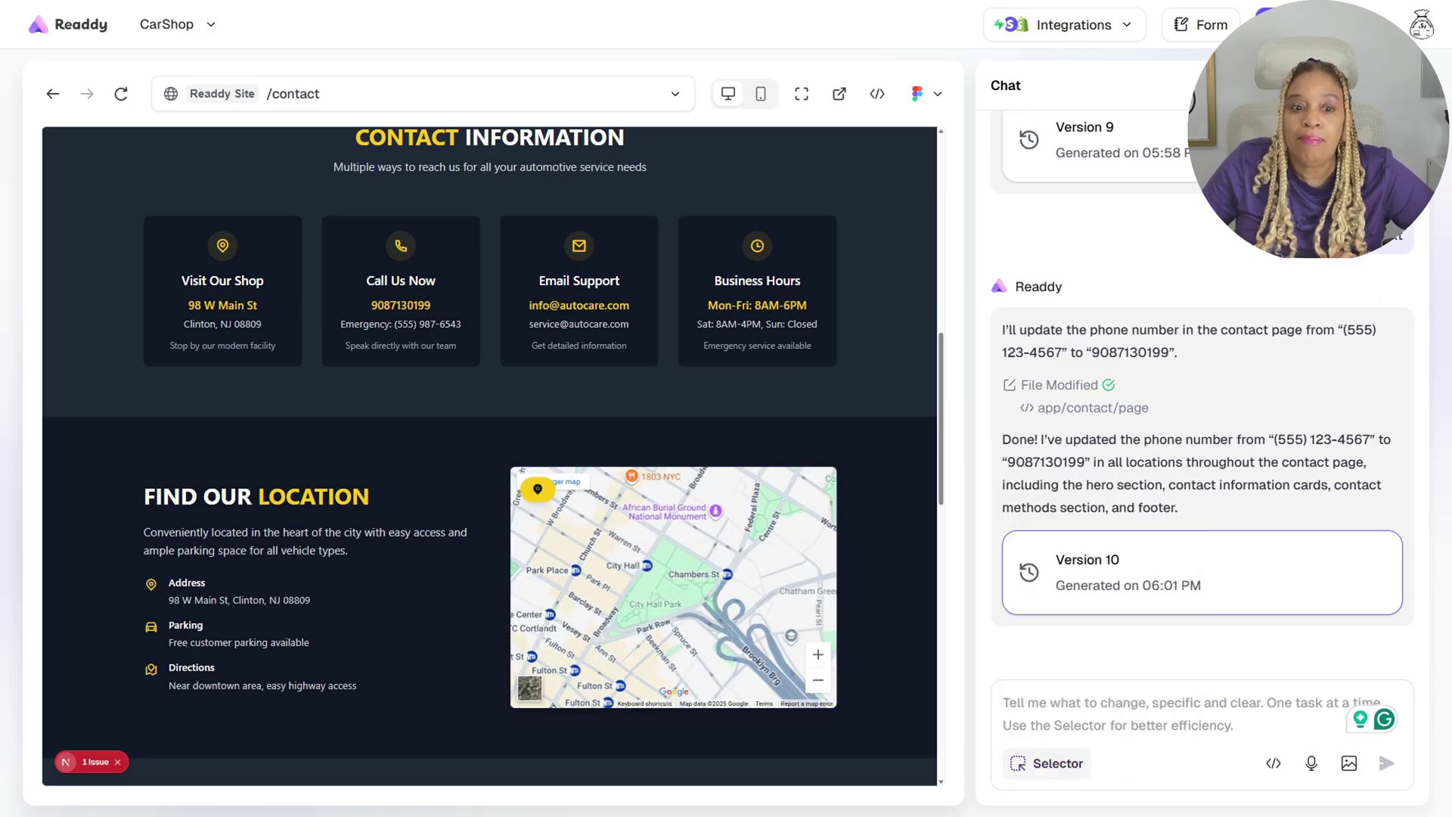
scroll(673, 586, down, 2)
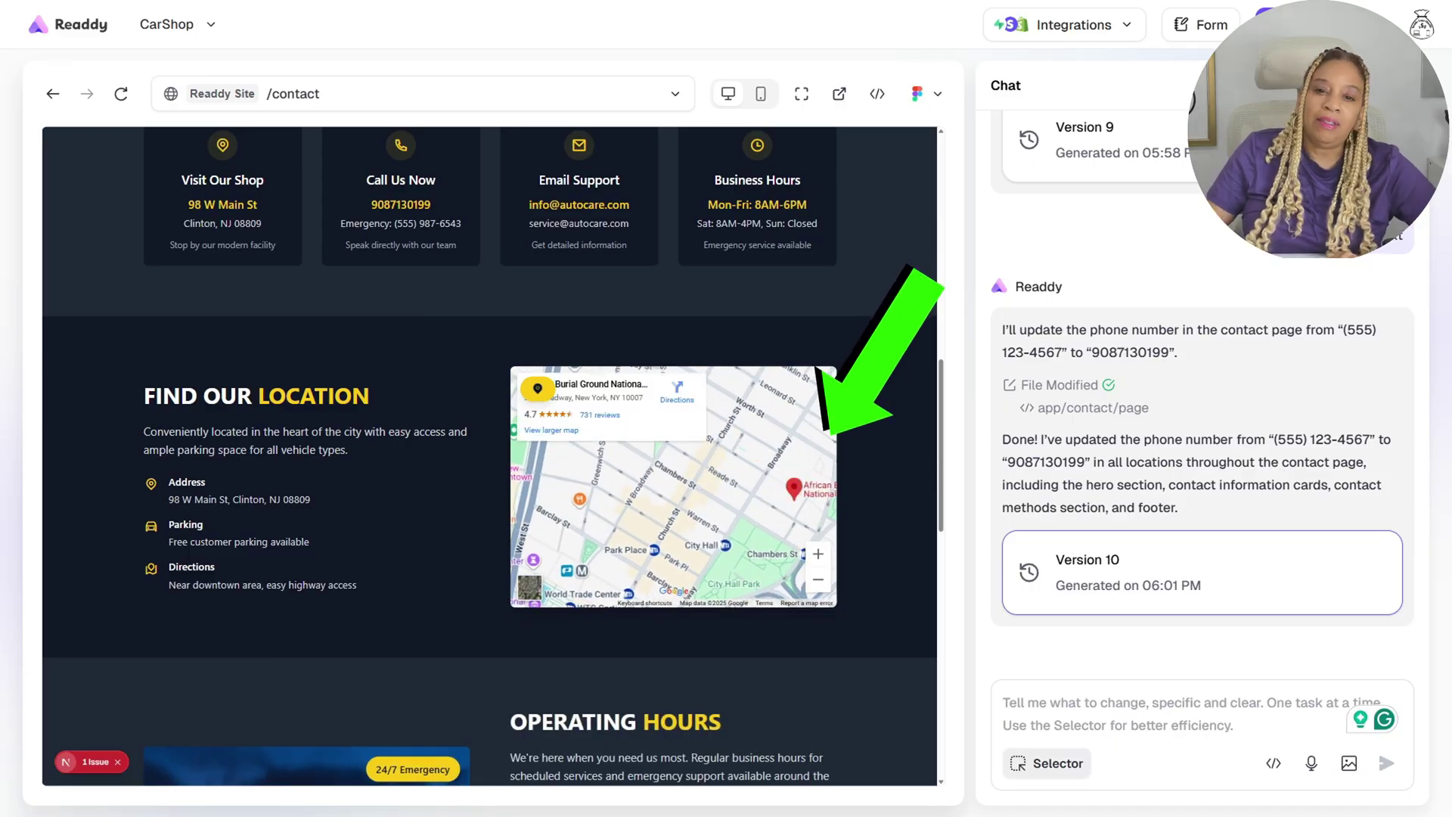
click(1047, 763)
click(673, 486)
click(864, 386)
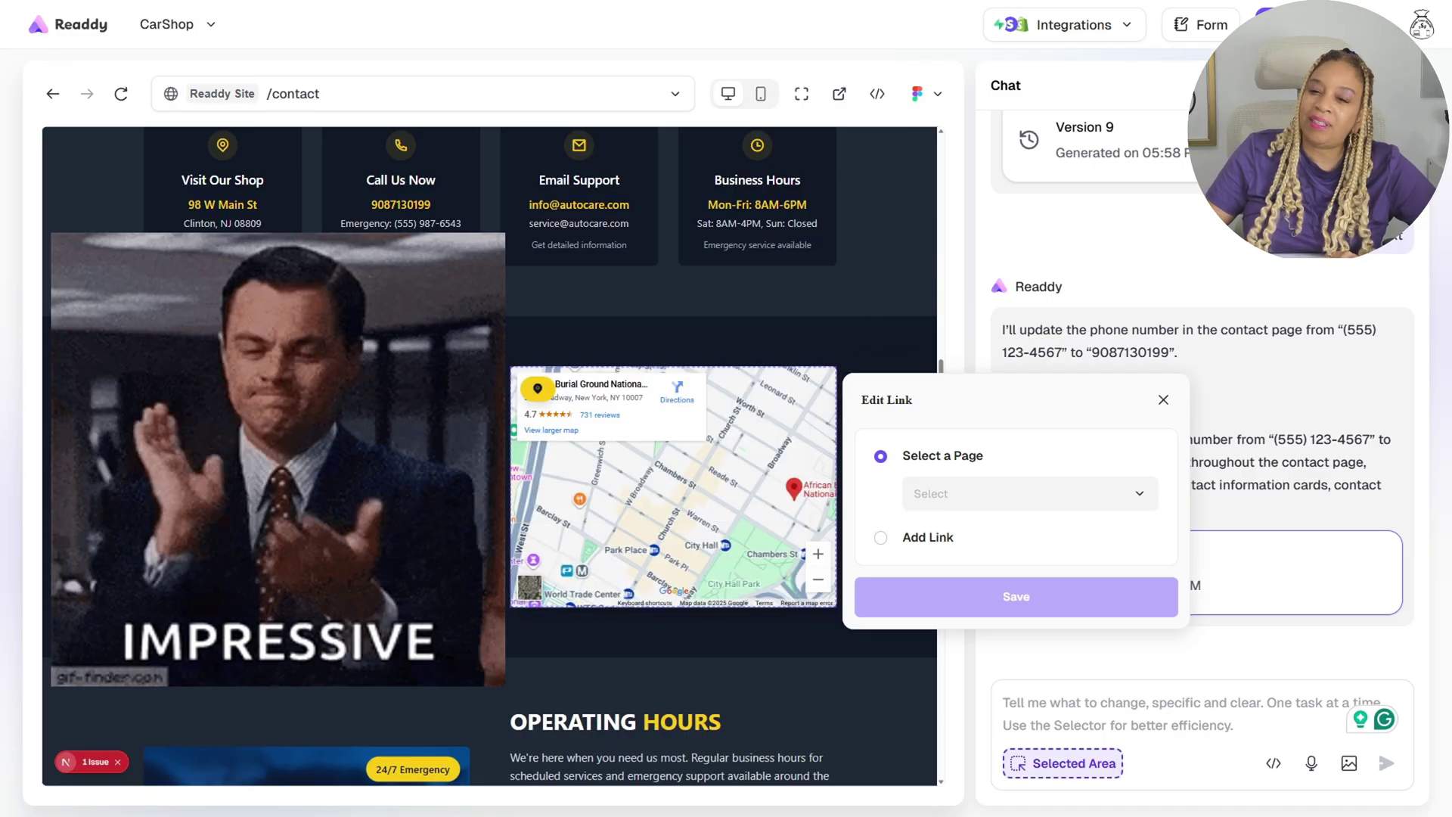
click(1030, 493)
click(1030, 493)
click(881, 537)
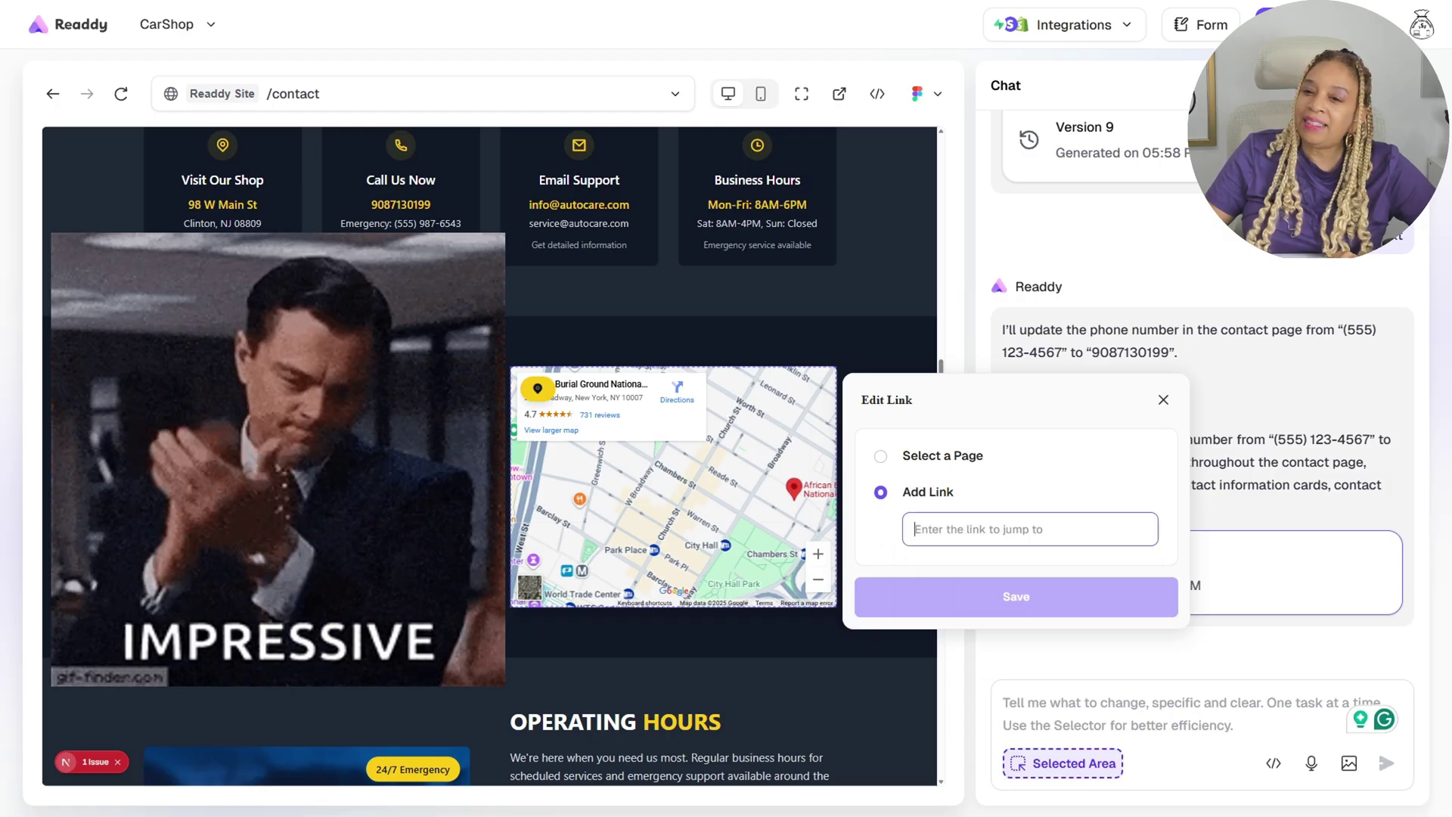
key(Escape)
key(Escape)
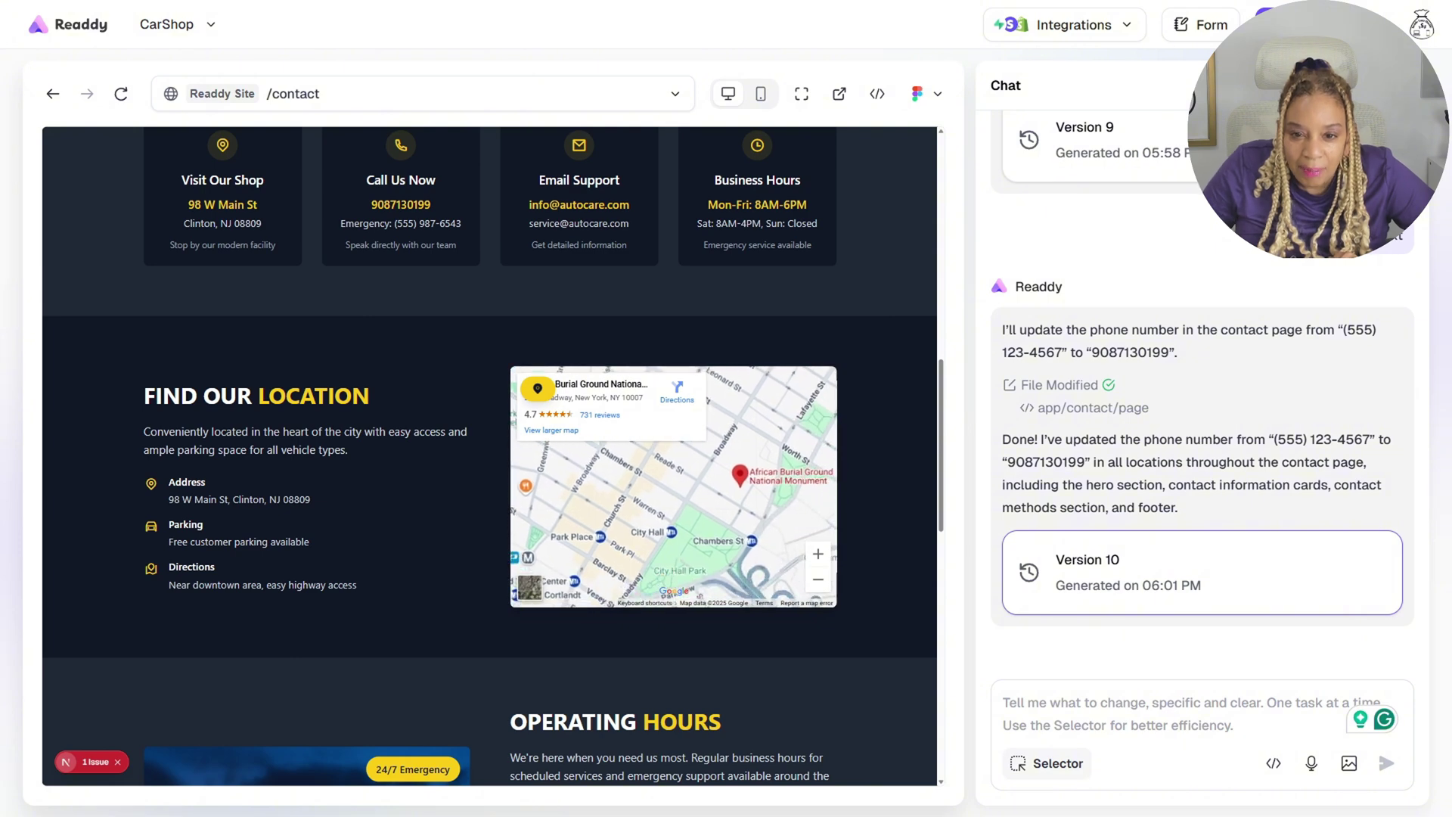
Step: Select the Find Our Location map and ask the AI to change it to be located at the business's full address
scroll(673, 529, up, 1)
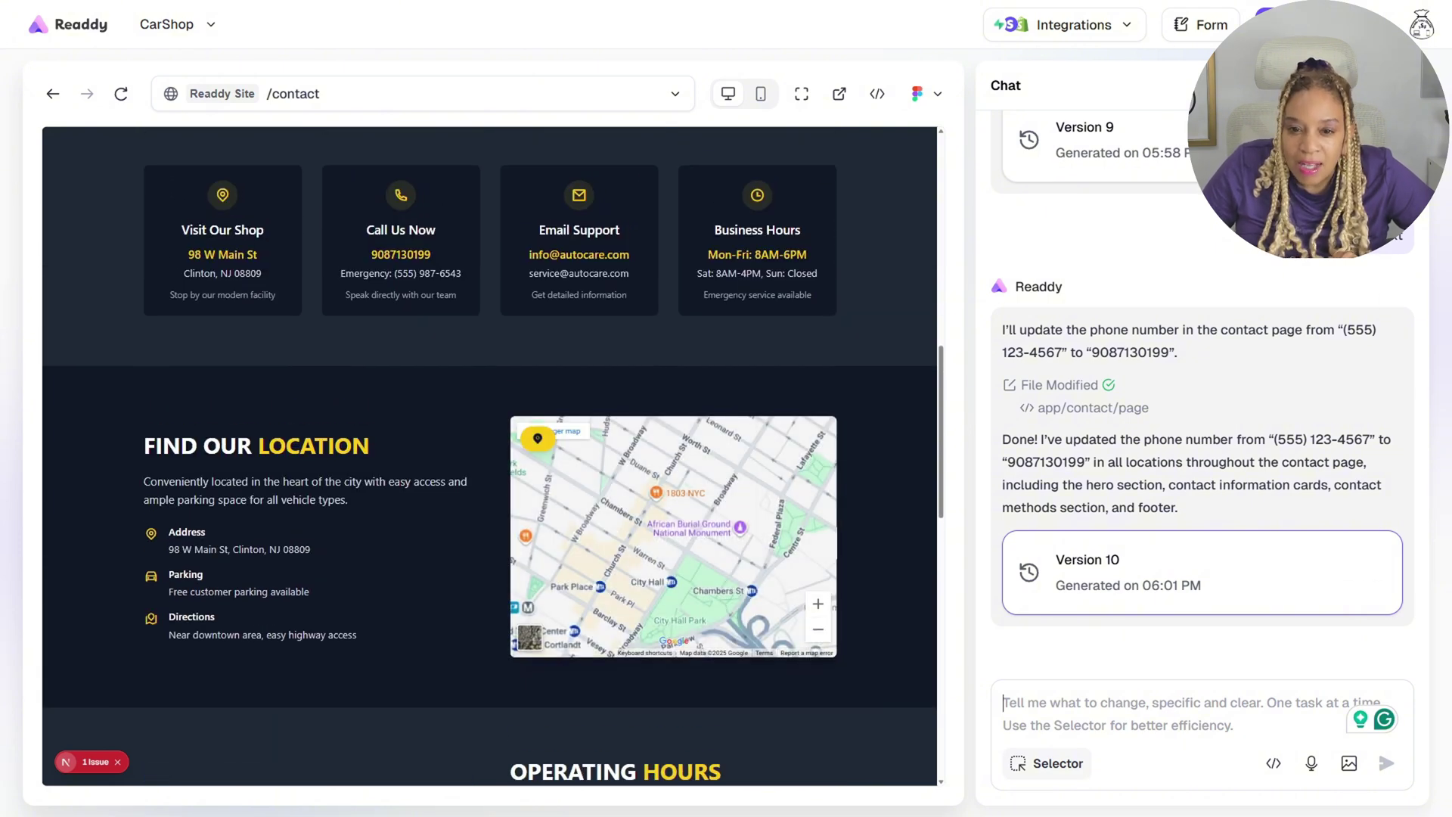
click(1046, 763)
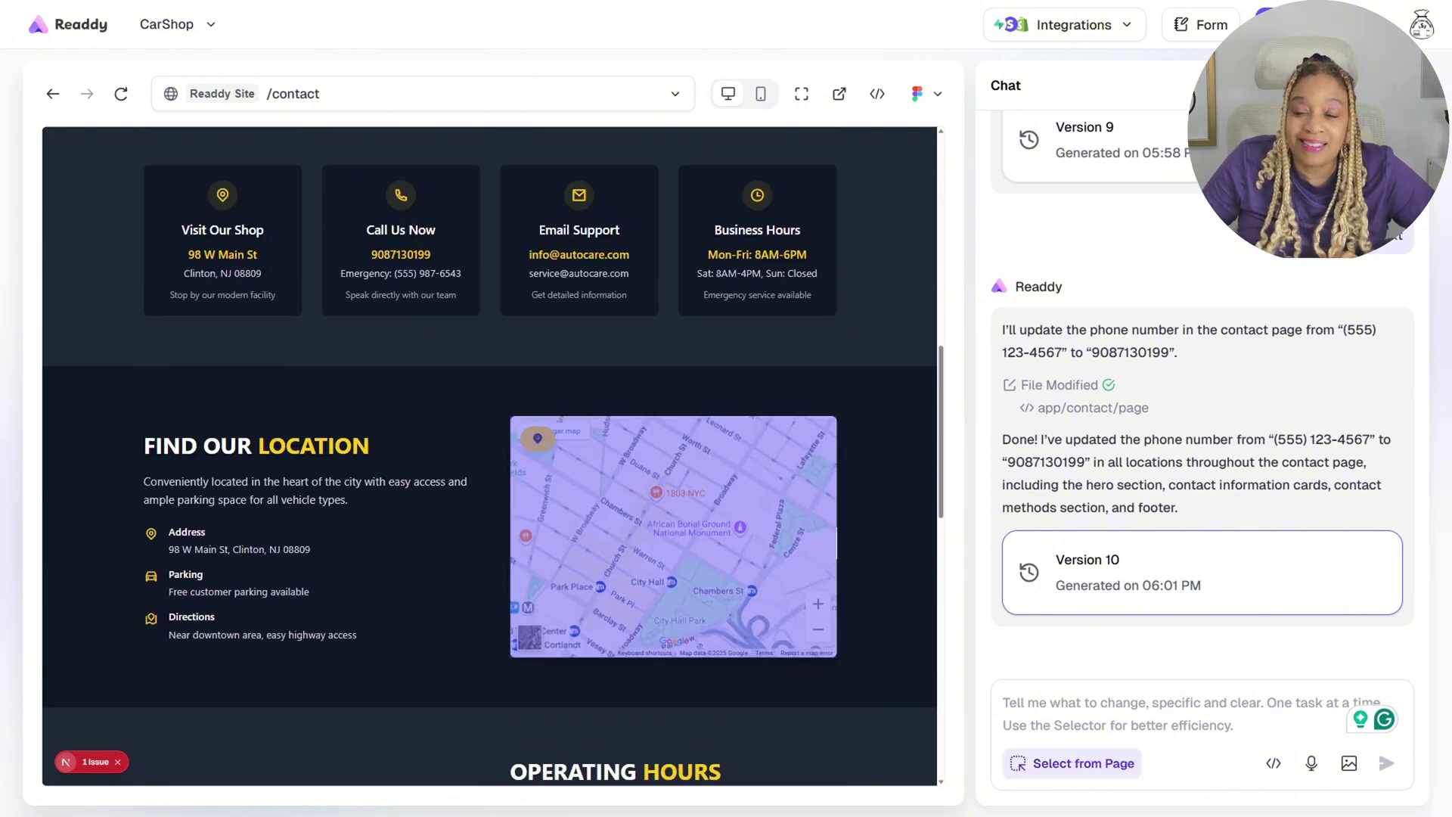
click(673, 536)
text(Change the mapo)
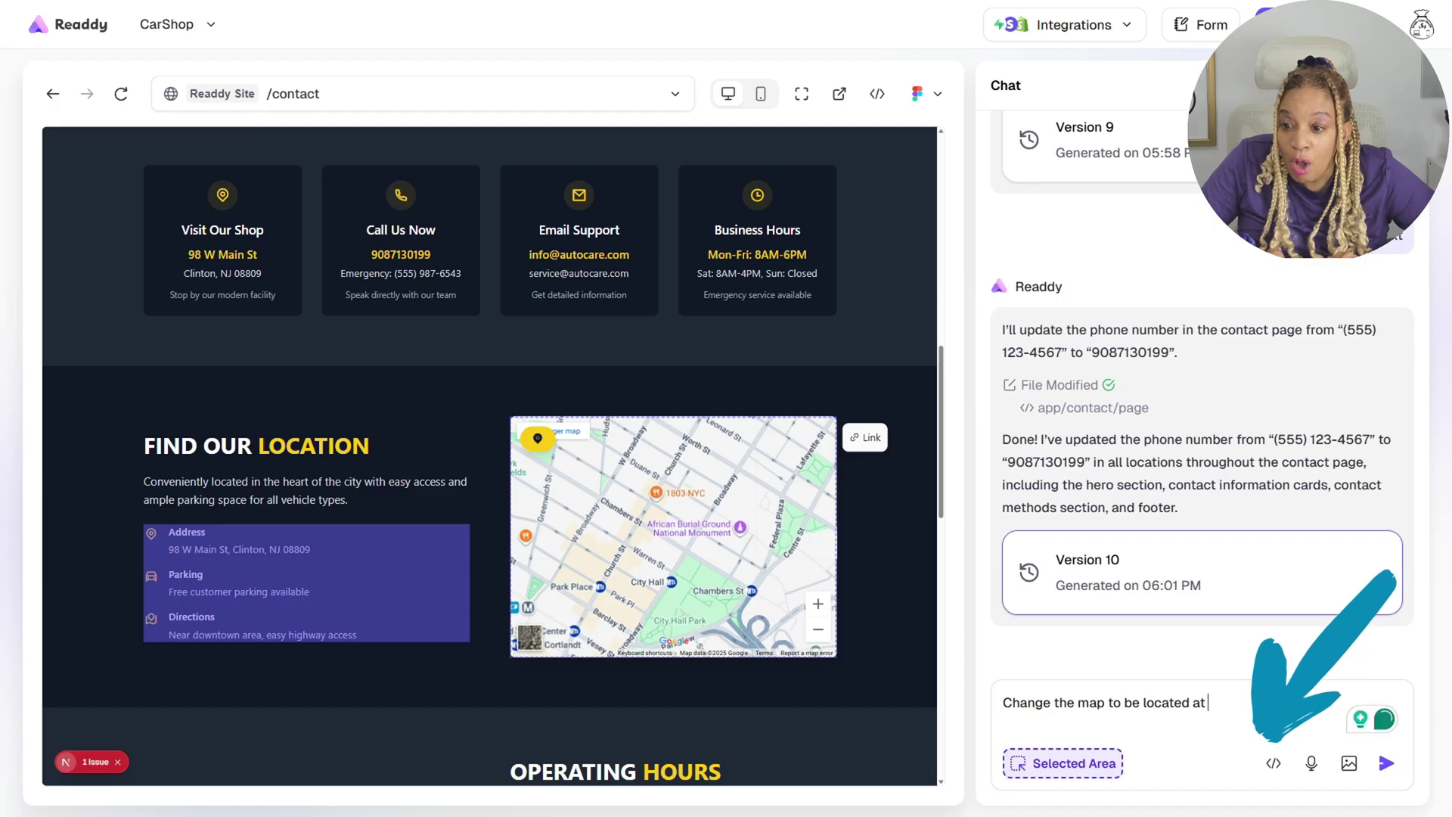
click(325, 540)
click(239, 549)
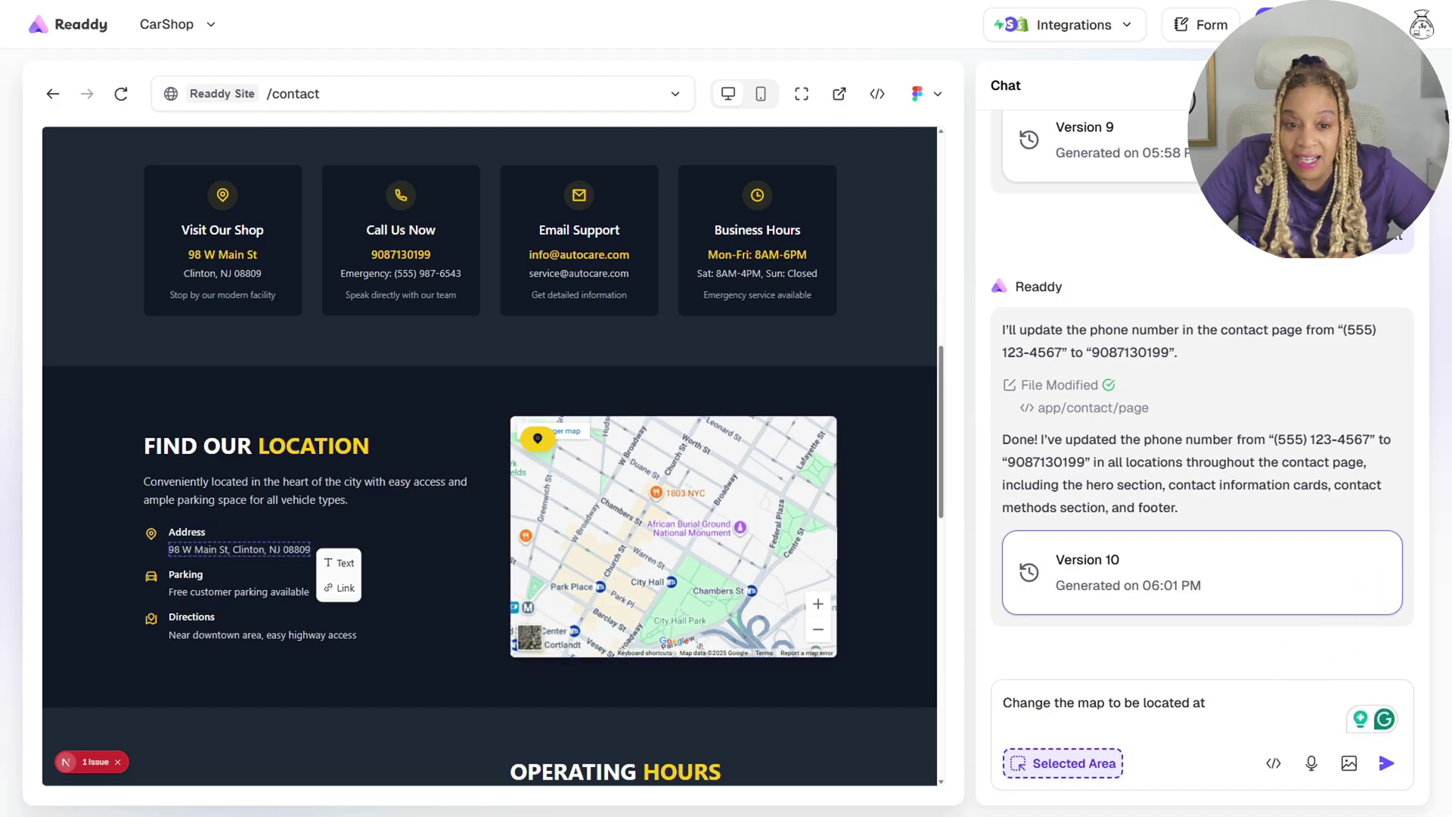
key(Return)
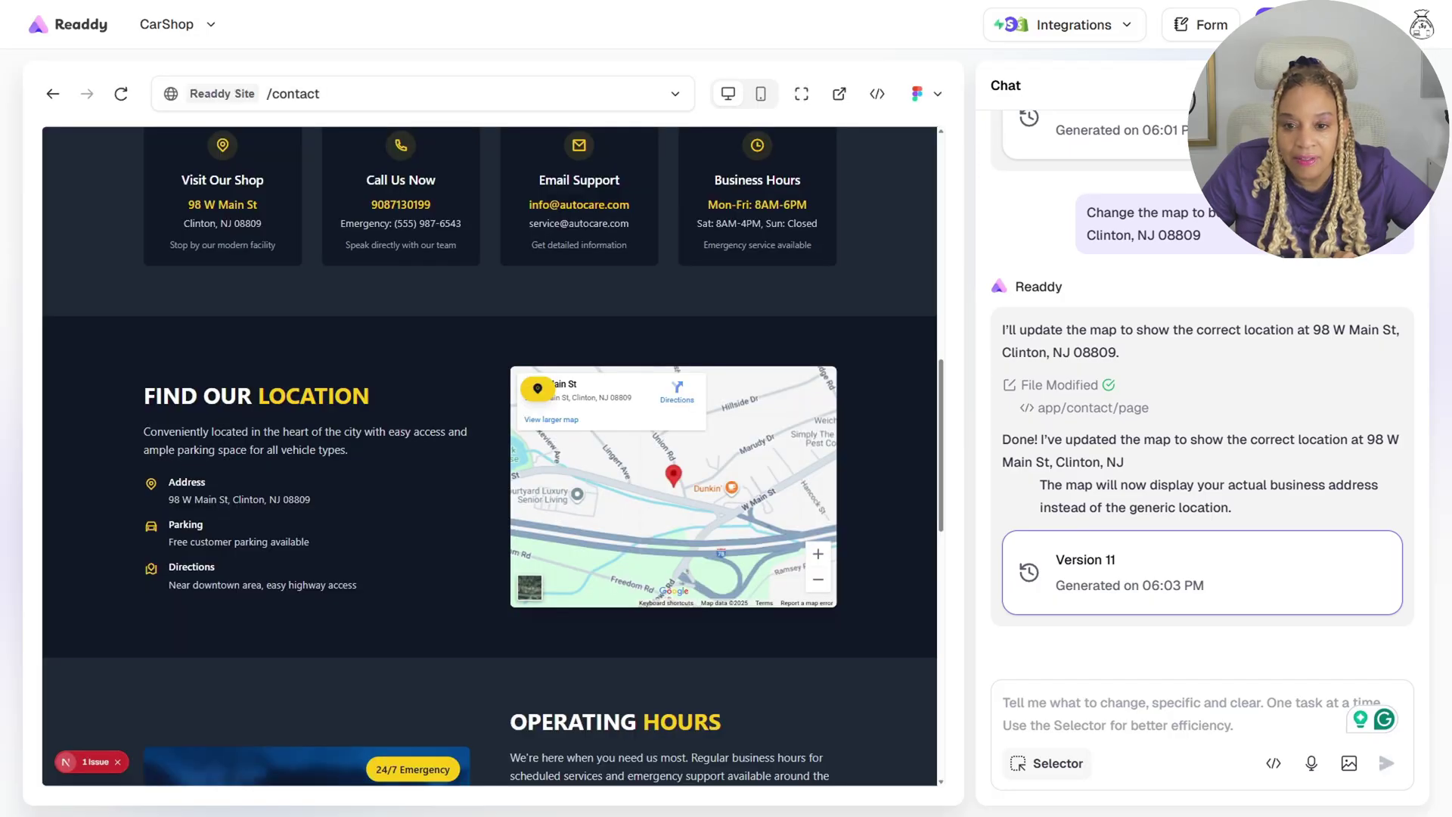
Step: Replace the Operating Hours section's garage image with the copied photo of the shop's tow truck carrying a yellow car
scroll(490, 454, down, 5)
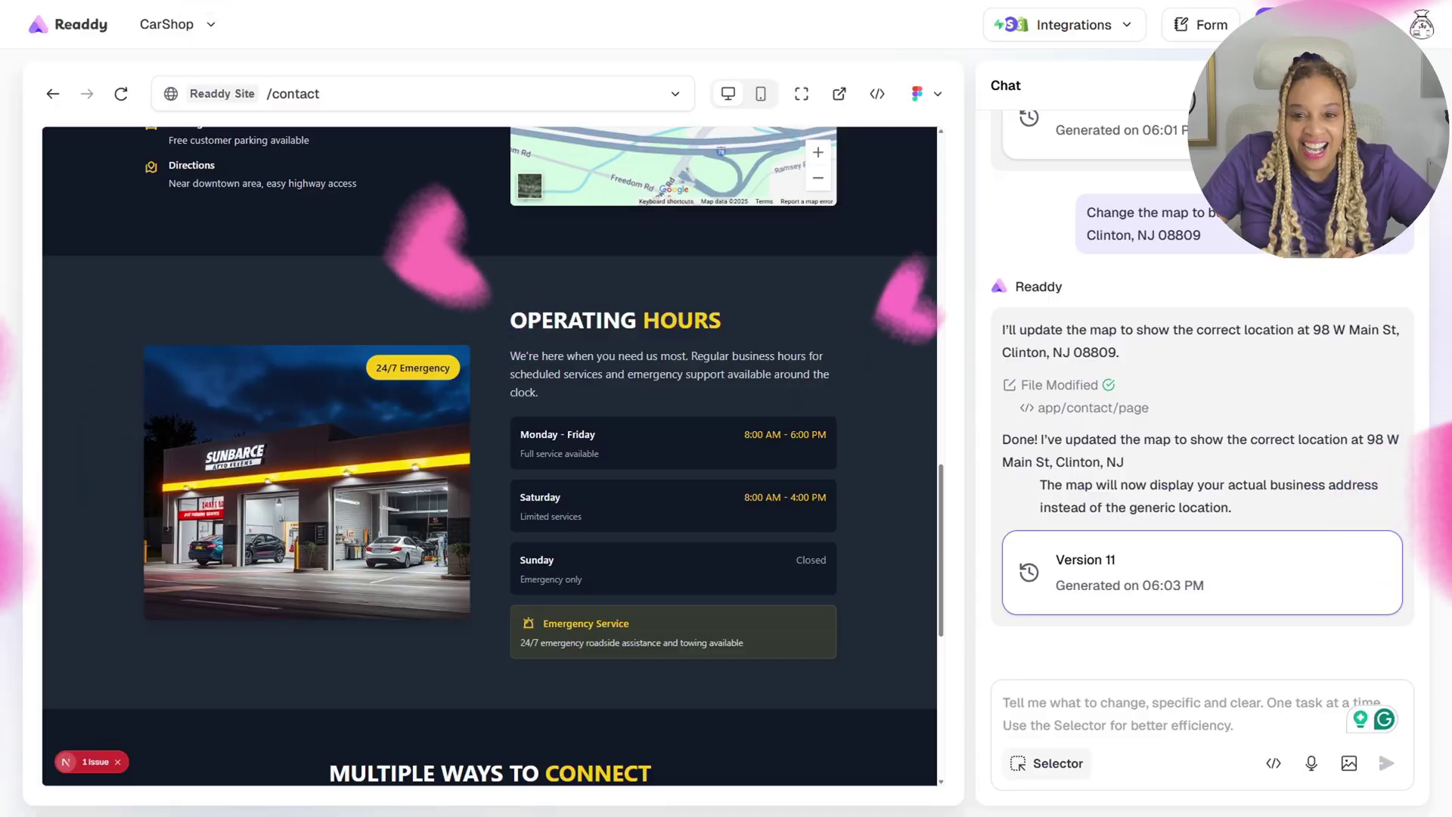
click(307, 482)
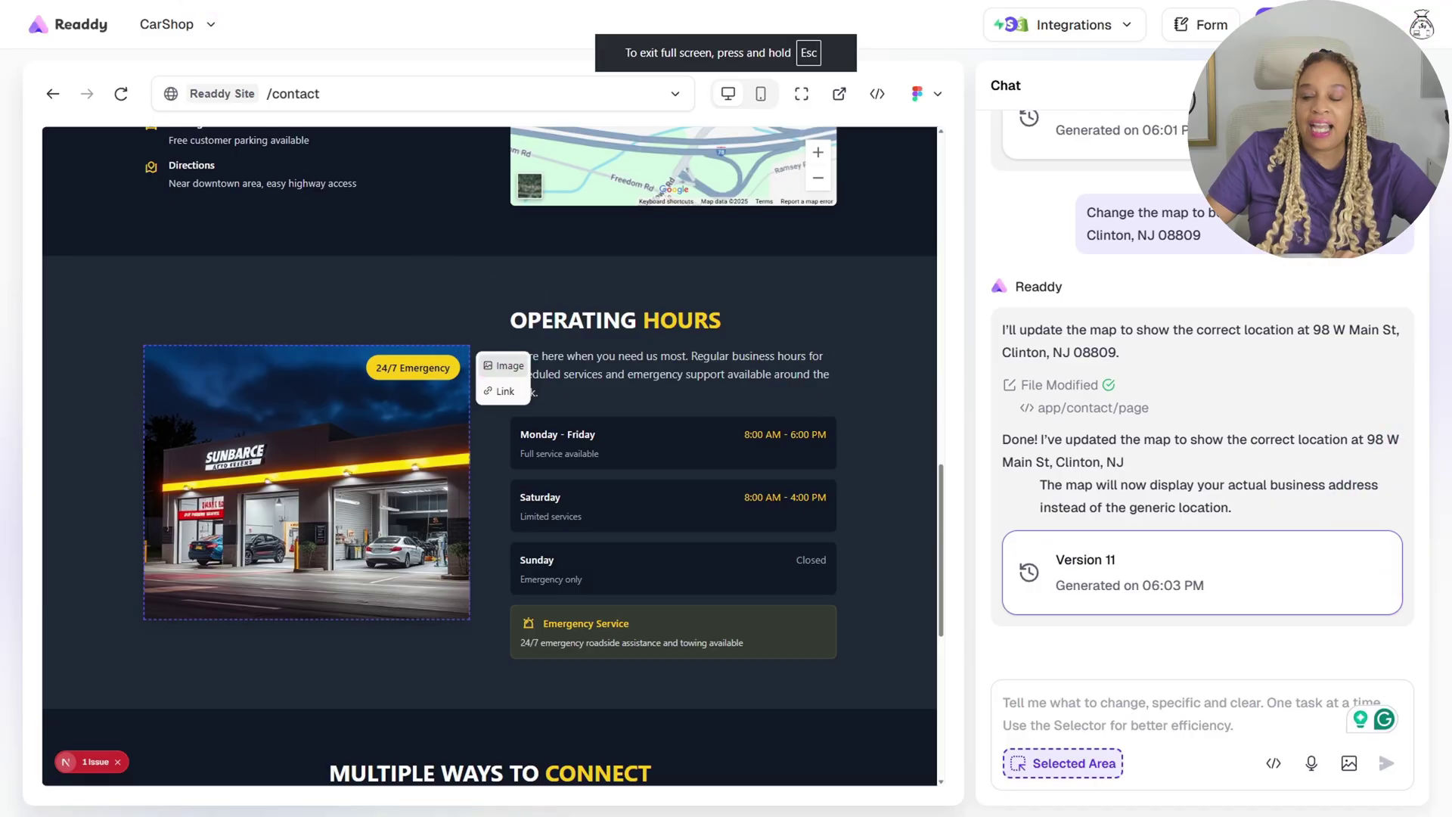
click(502, 366)
key(ctrl+v)
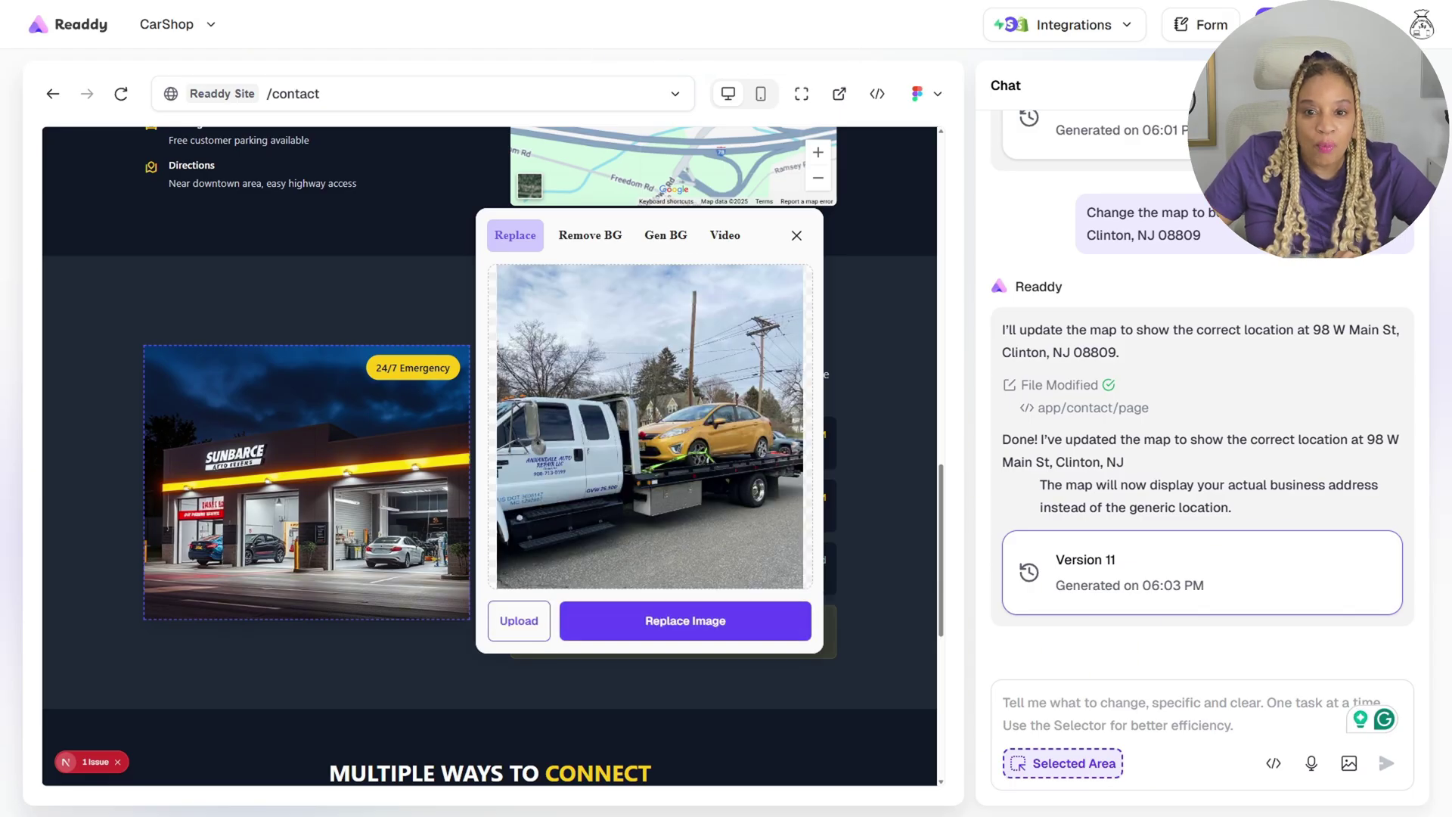
click(688, 620)
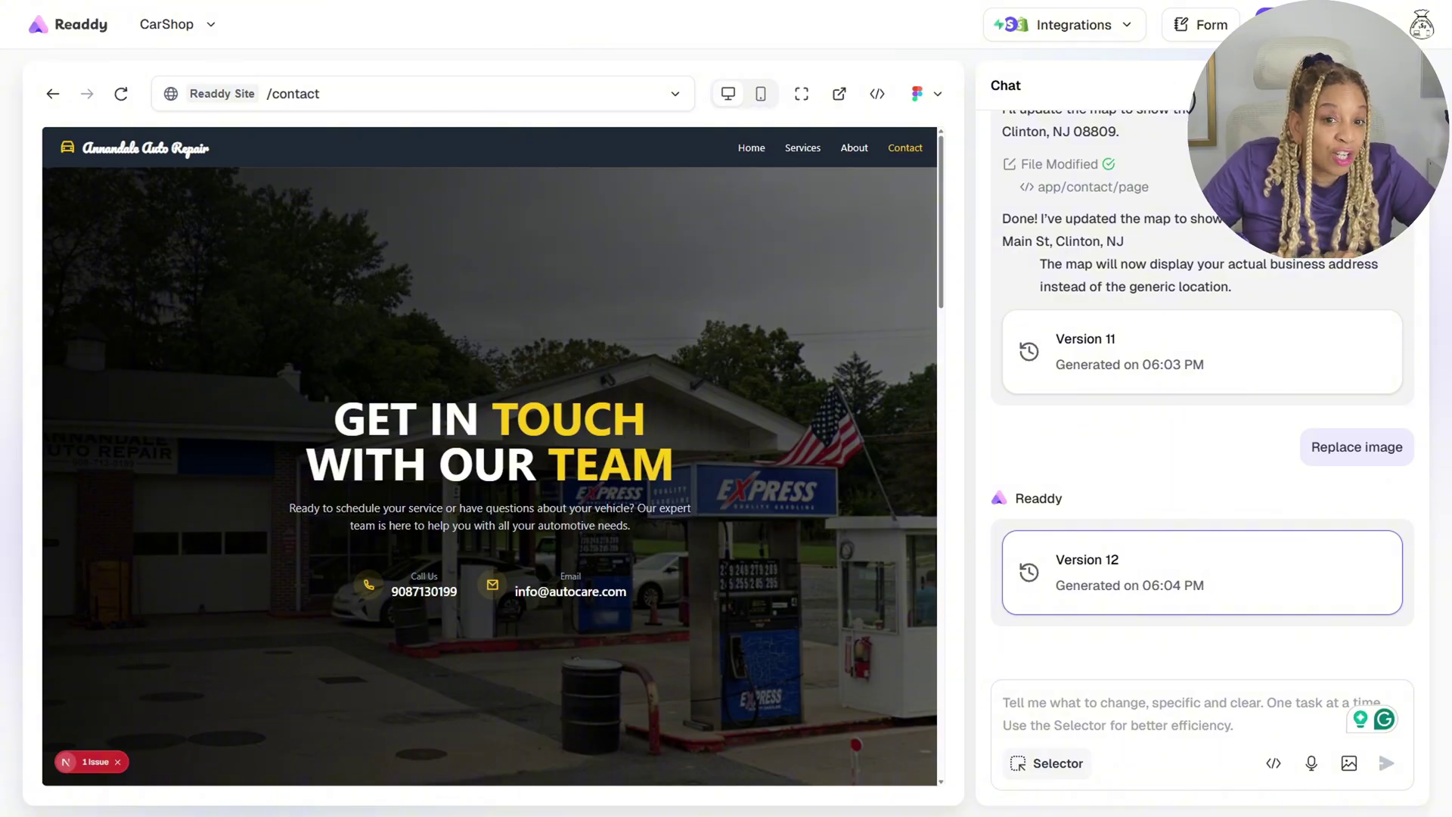
Step: Review the contact page from the hero through the contact cards and map to the Operating Hours photo
scroll(489, 456, down, 4)
scroll(489, 456, up, 4)
scroll(490, 456, down, 7)
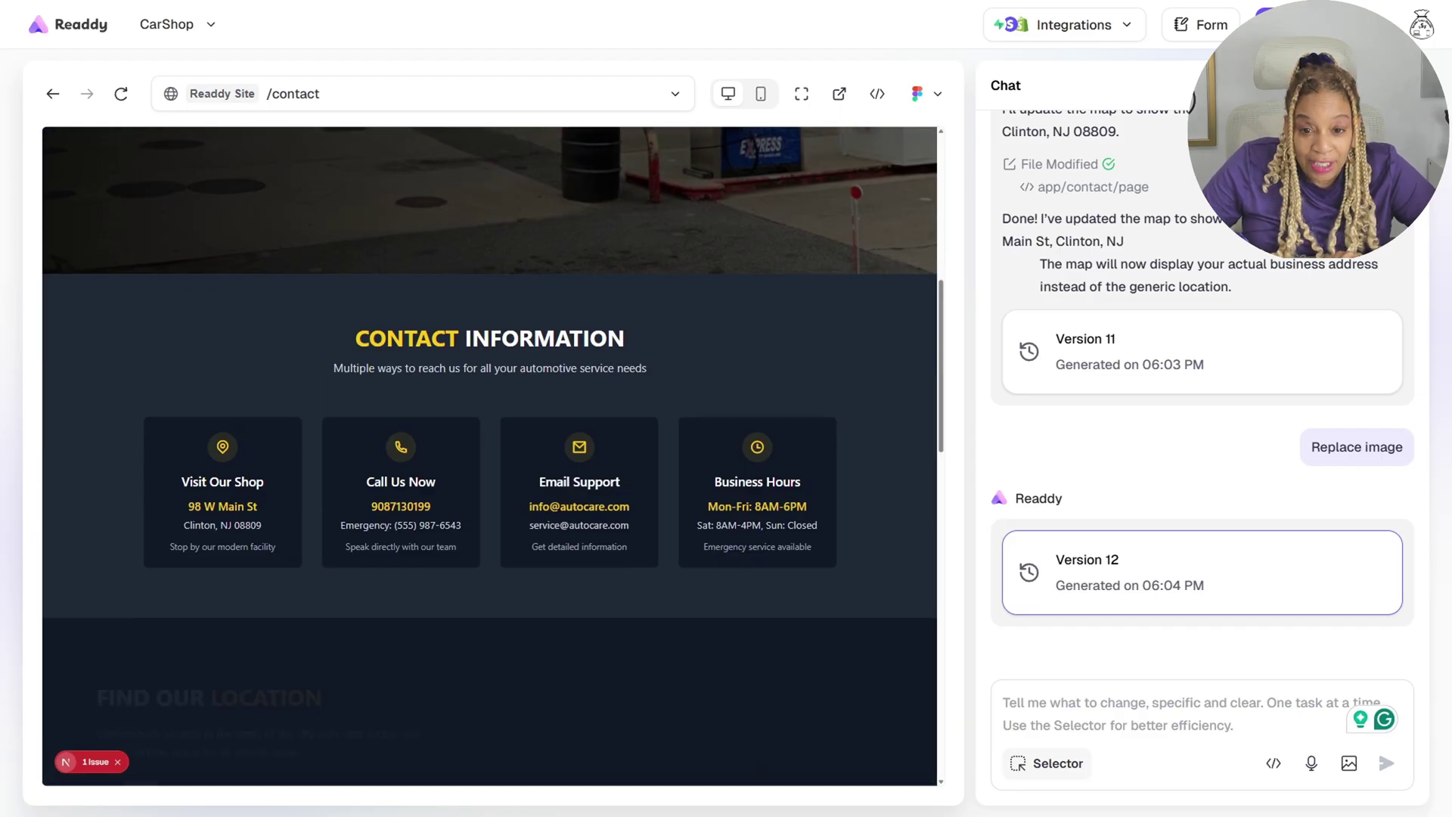
scroll(490, 456, down, 4)
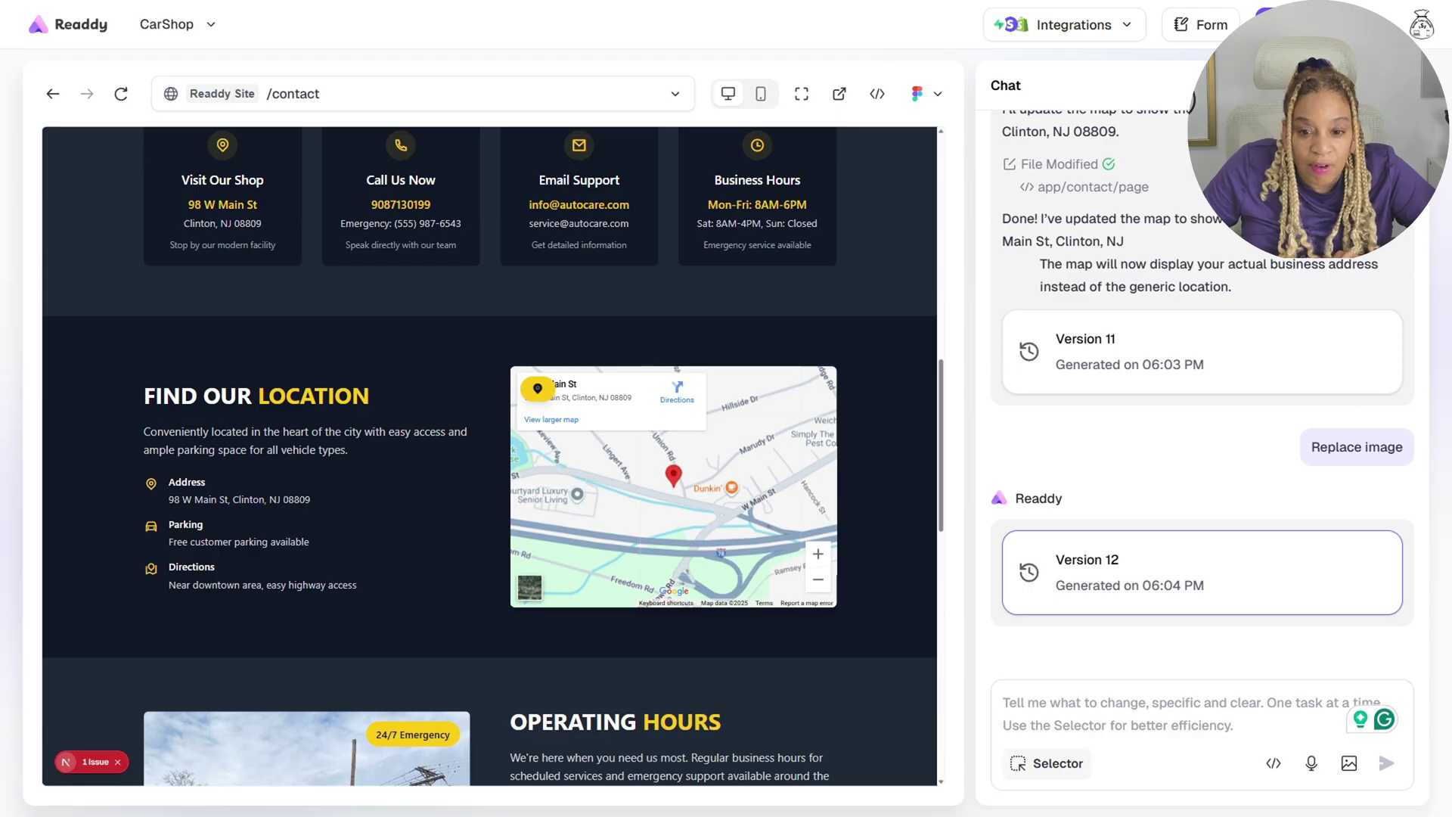
scroll(489, 456, down, 6)
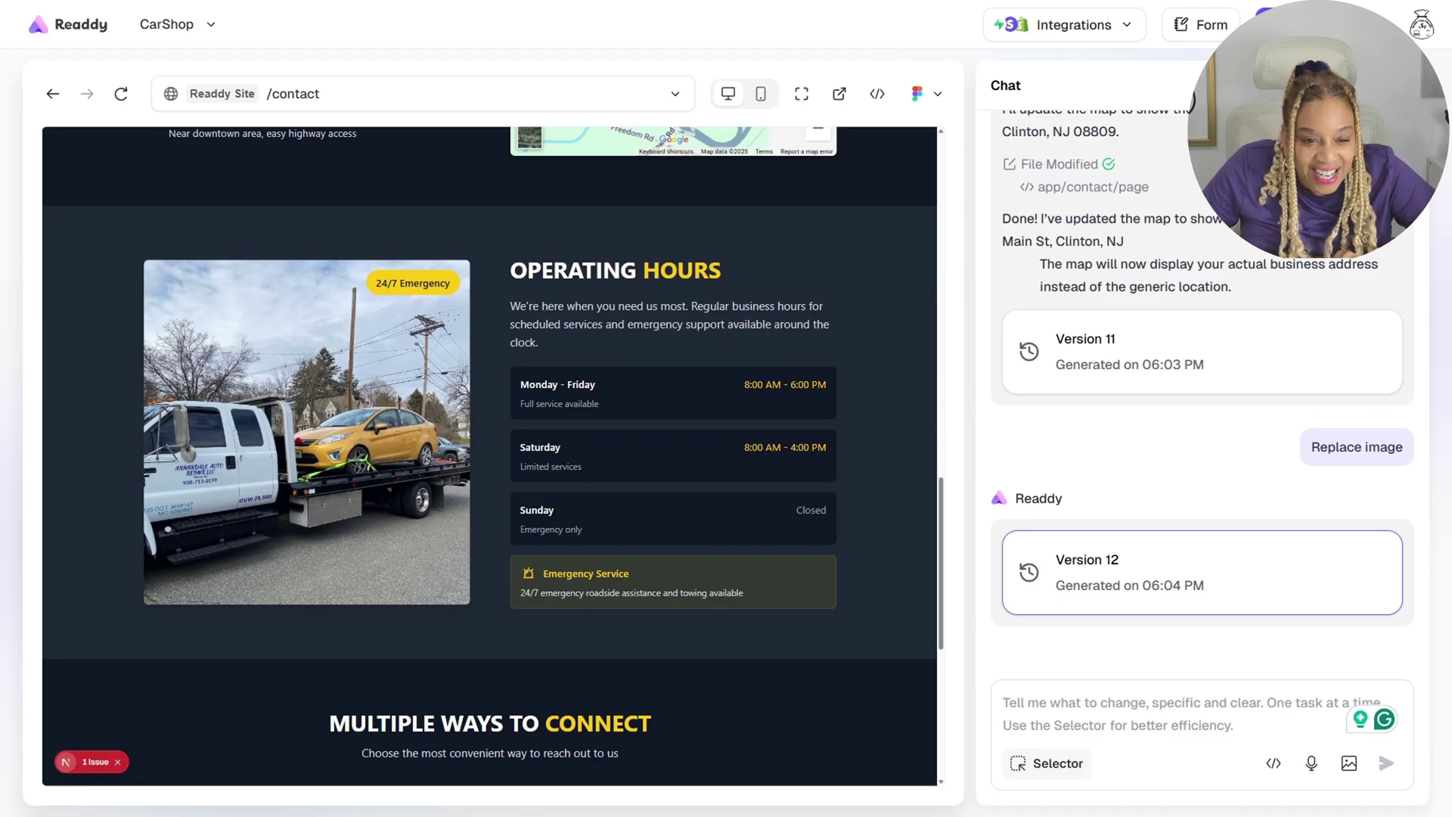
scroll(490, 456, down, 6)
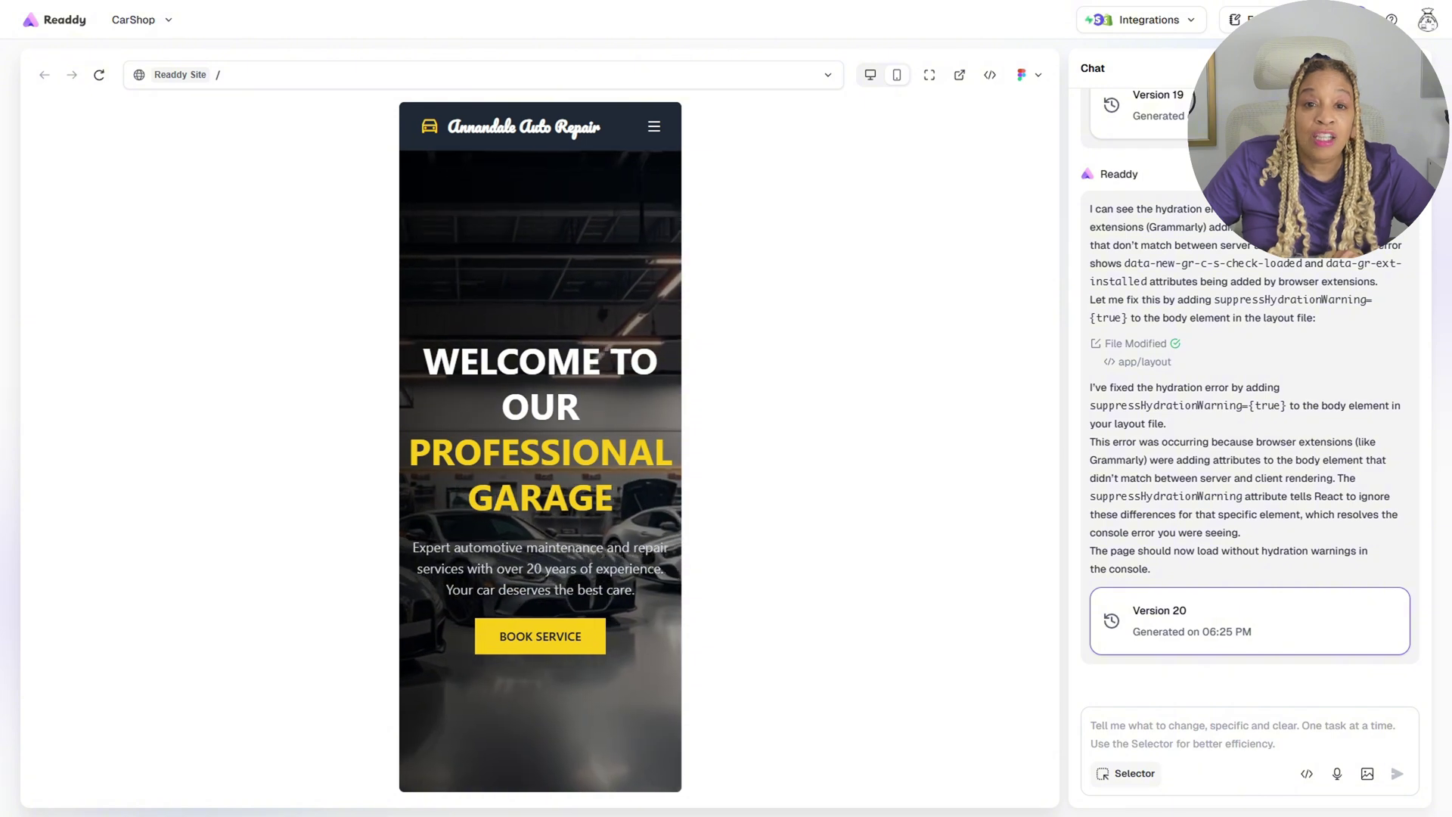
Step: Review the home page's mobile layout from the about section through the service process and gallery to the footer
scroll(540, 446, down, 7)
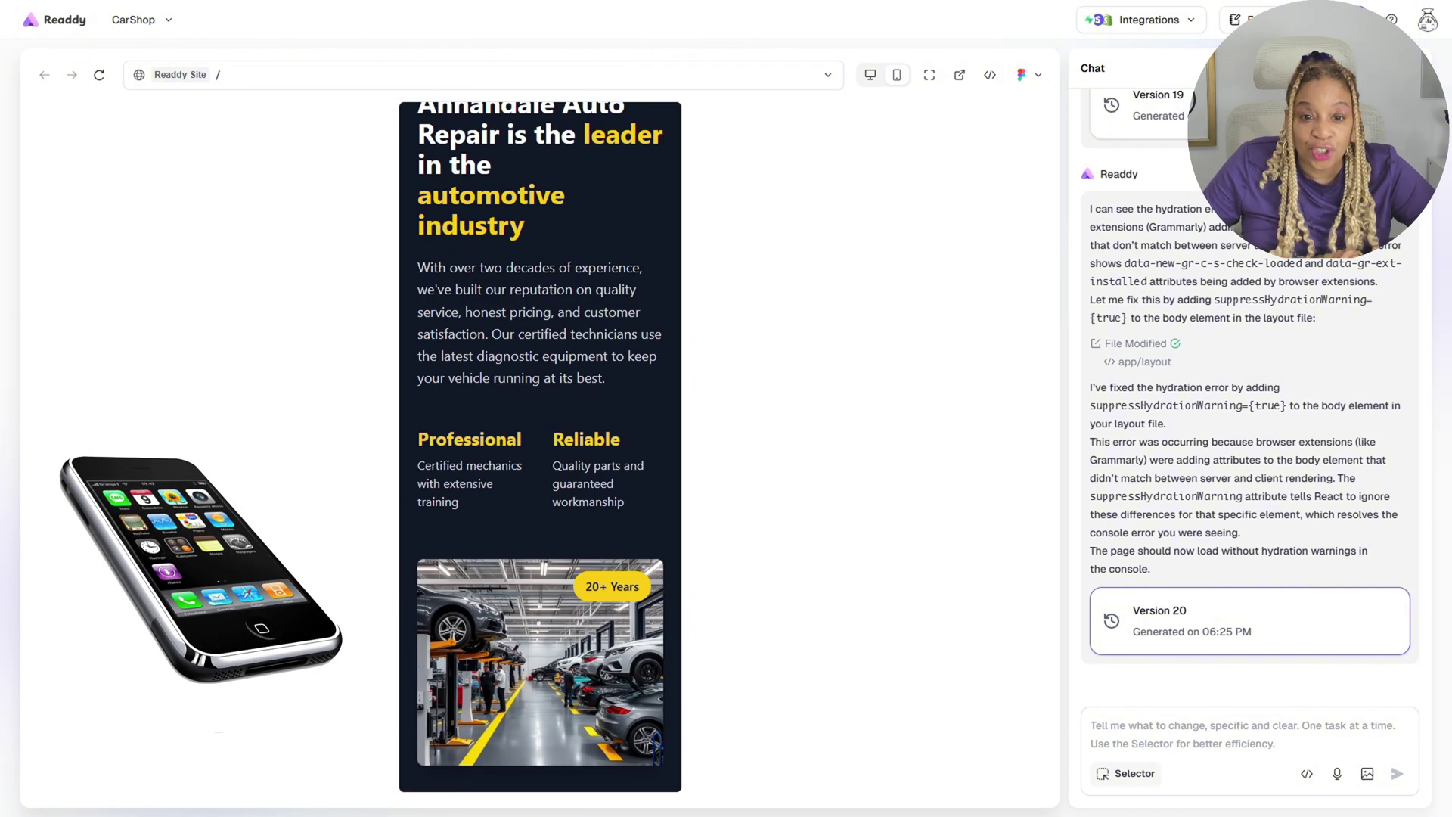
scroll(540, 447, down, 2)
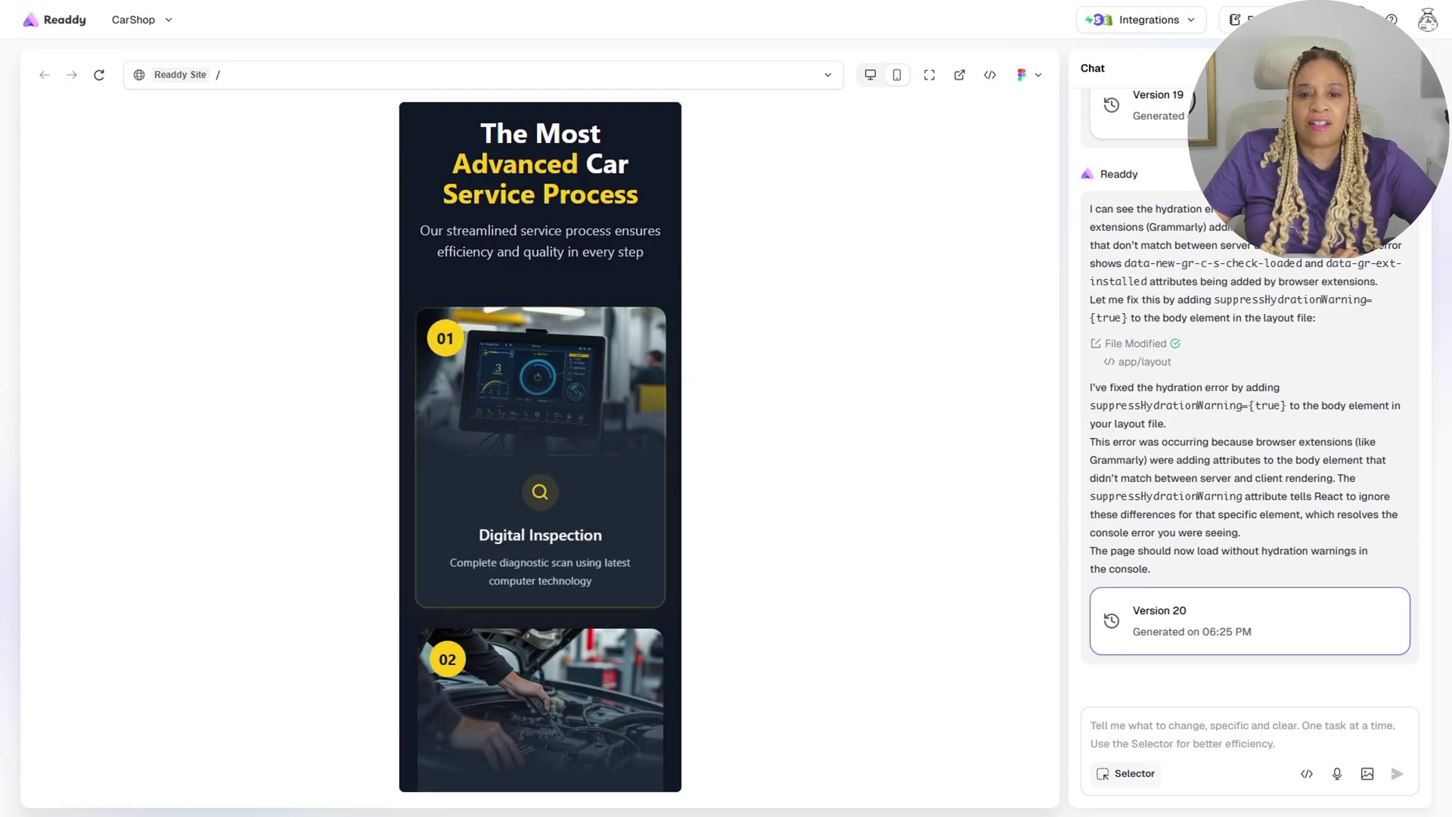
scroll(540, 446, down, 1)
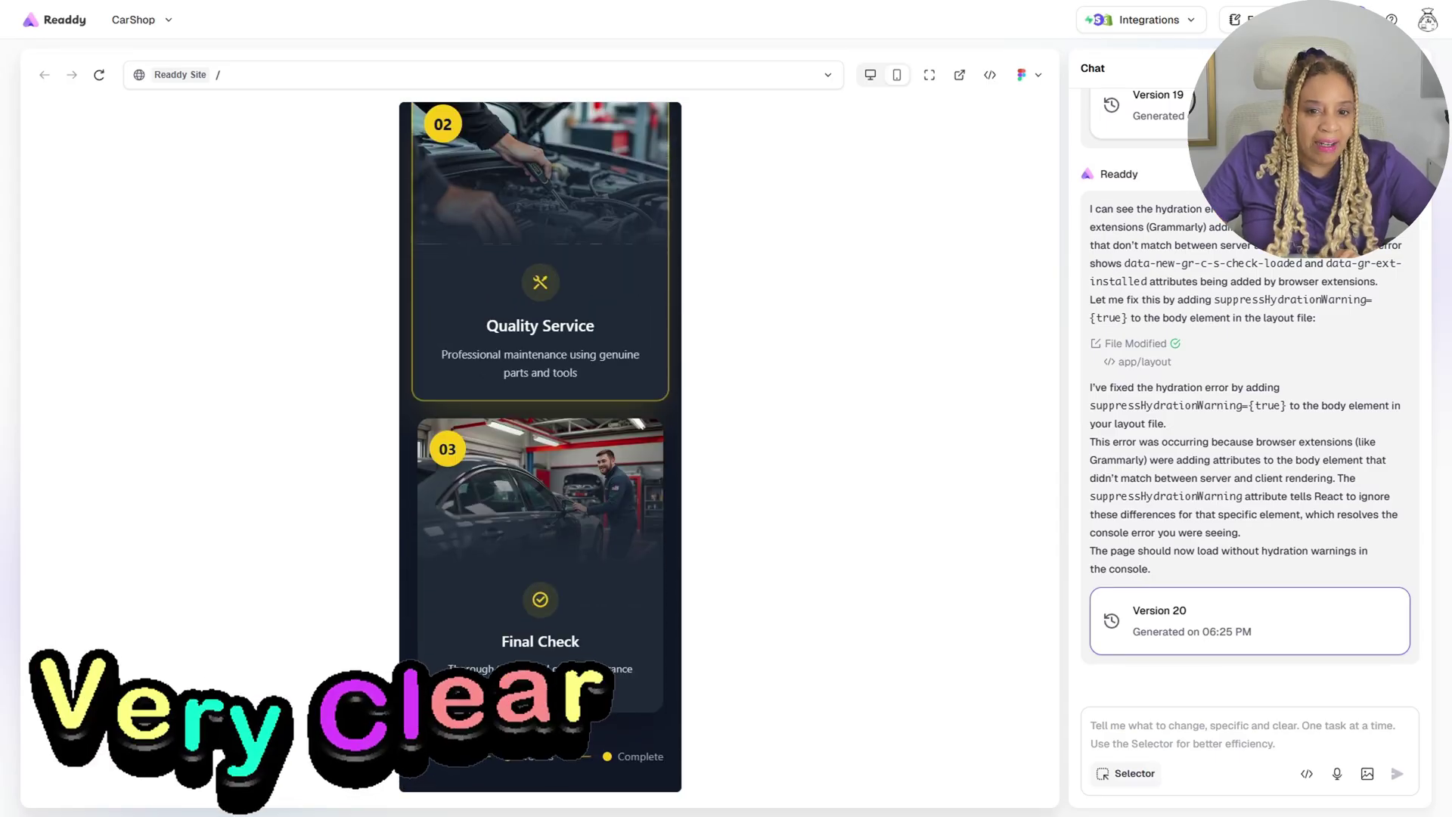
scroll(540, 446, down, 6)
scroll(540, 446, down, 8)
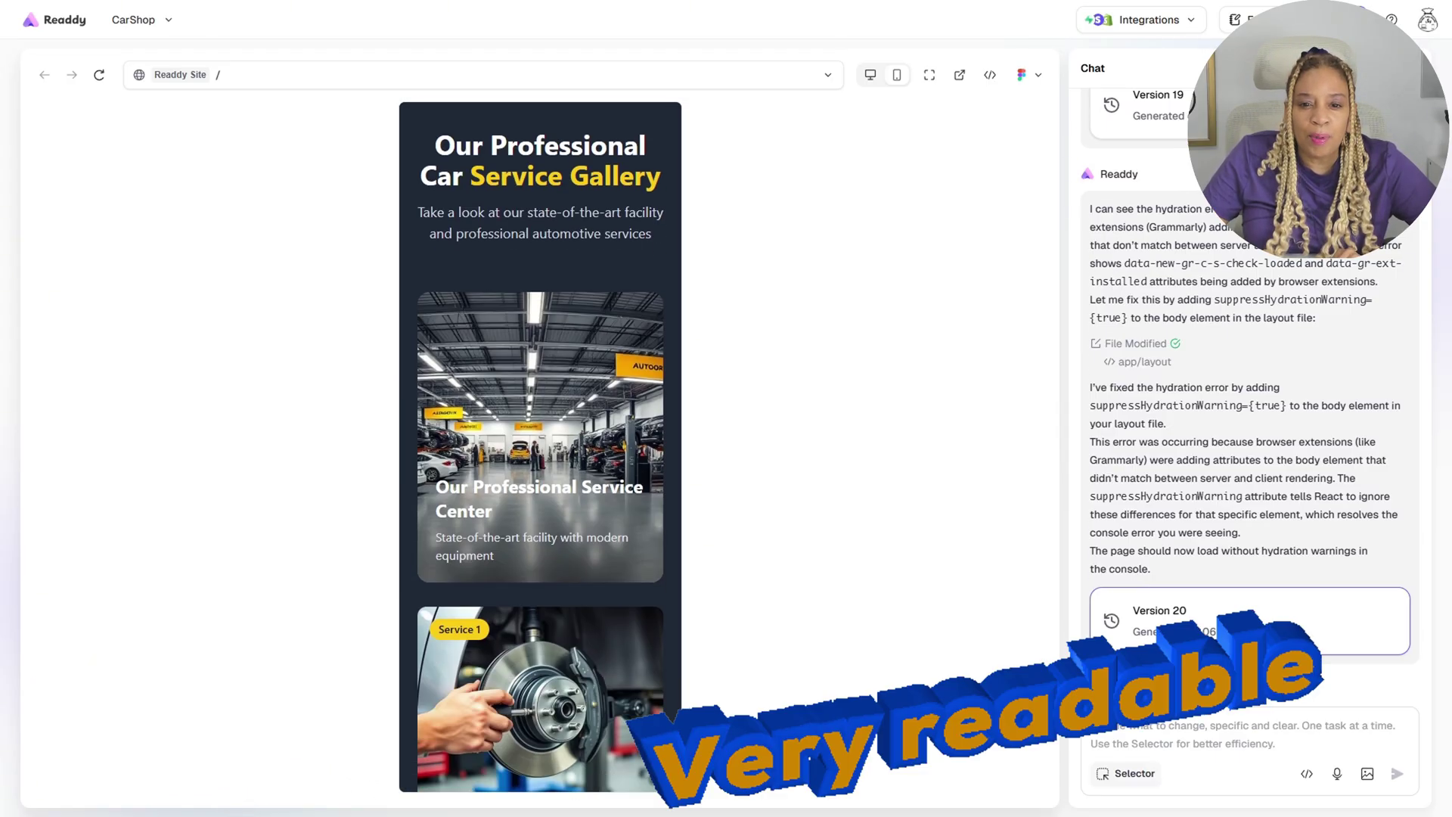
scroll(540, 446, down, 10)
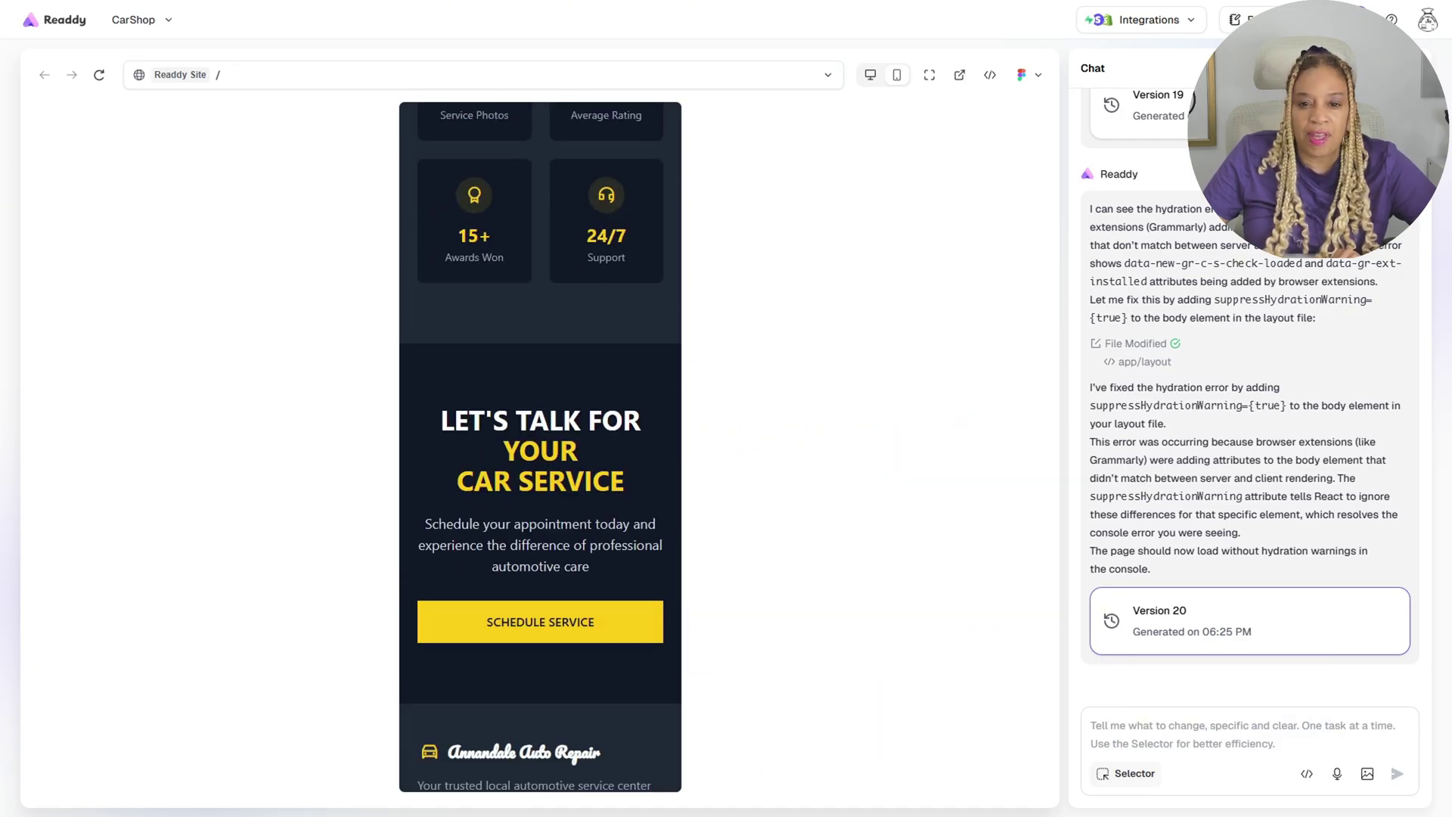
scroll(540, 446, down, 8)
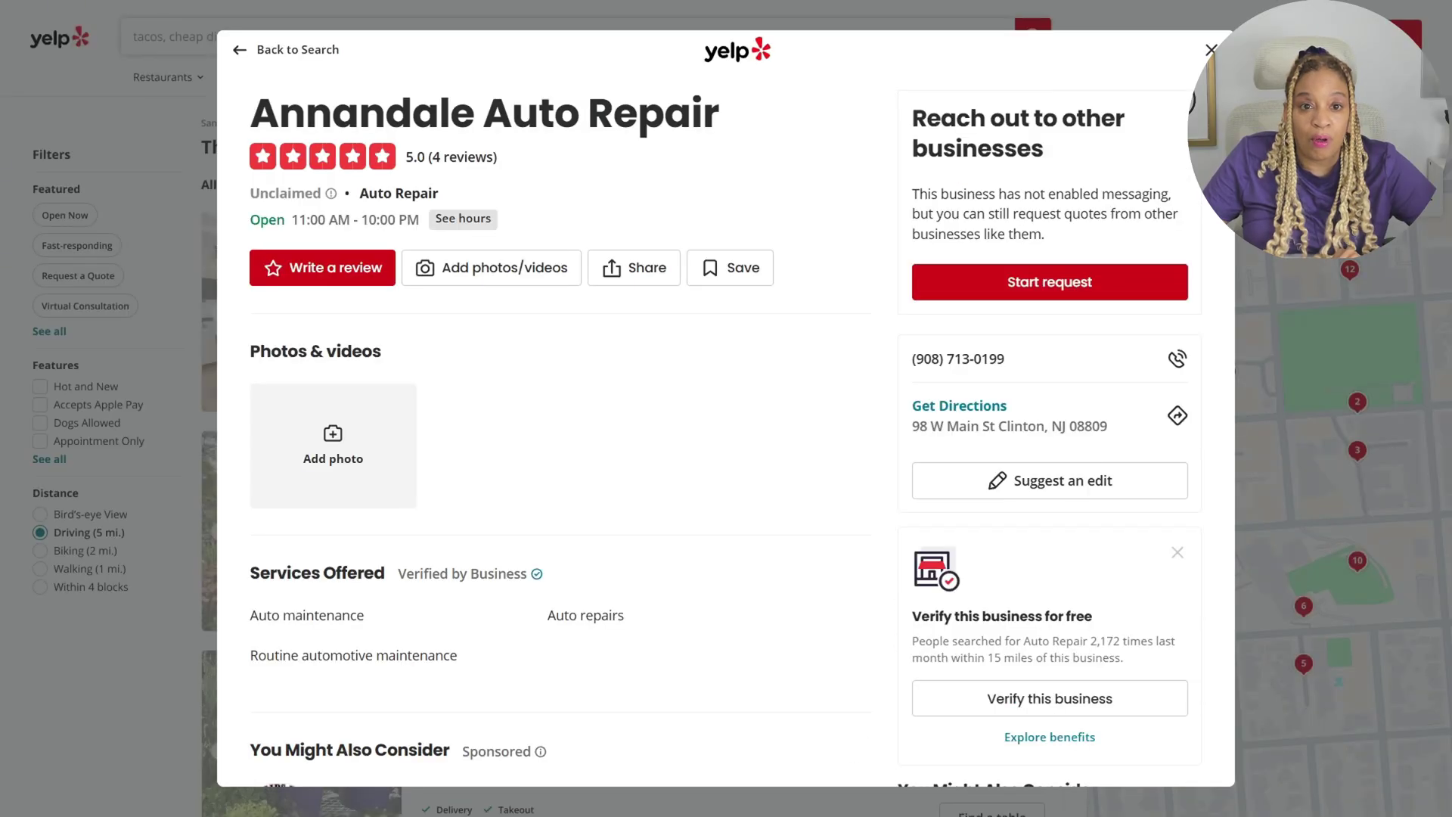
Step: Review the full-screen desktop home page through the statistics, about and Service Details sections
scroll(560, 454, down, 12)
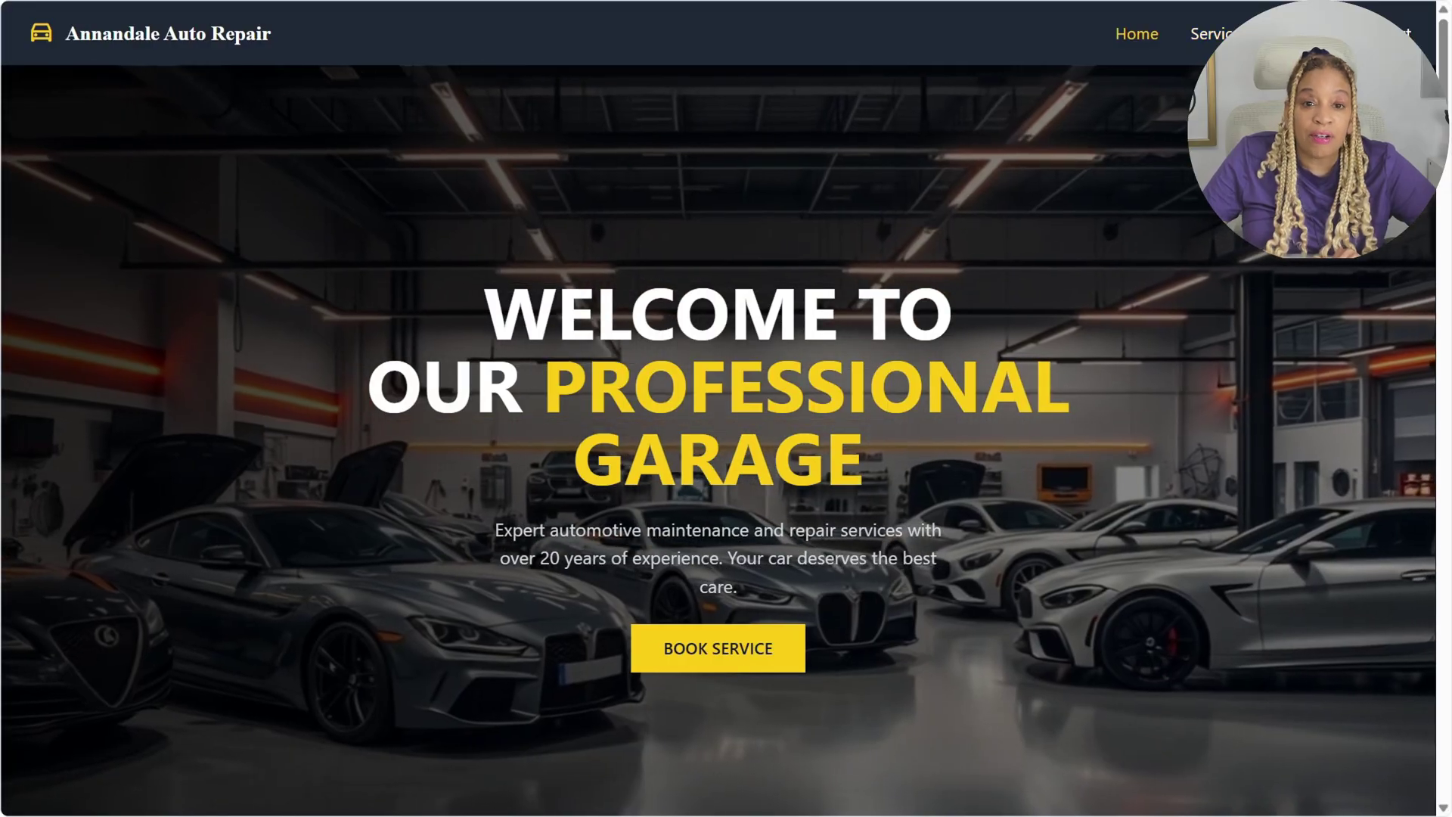
scroll(719, 439, down, 3)
scroll(719, 409, down, 9)
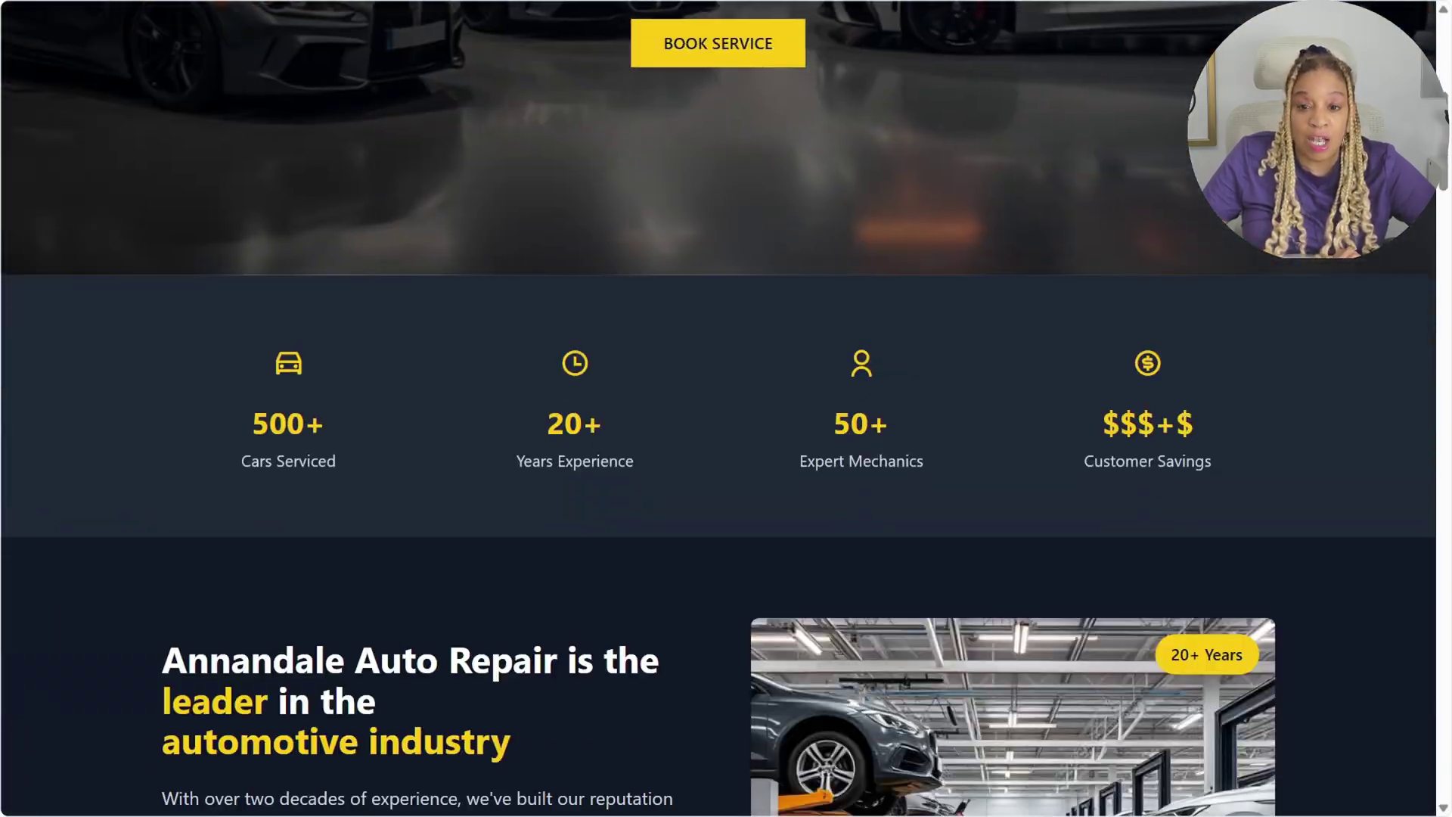
scroll(718, 454, down, 1)
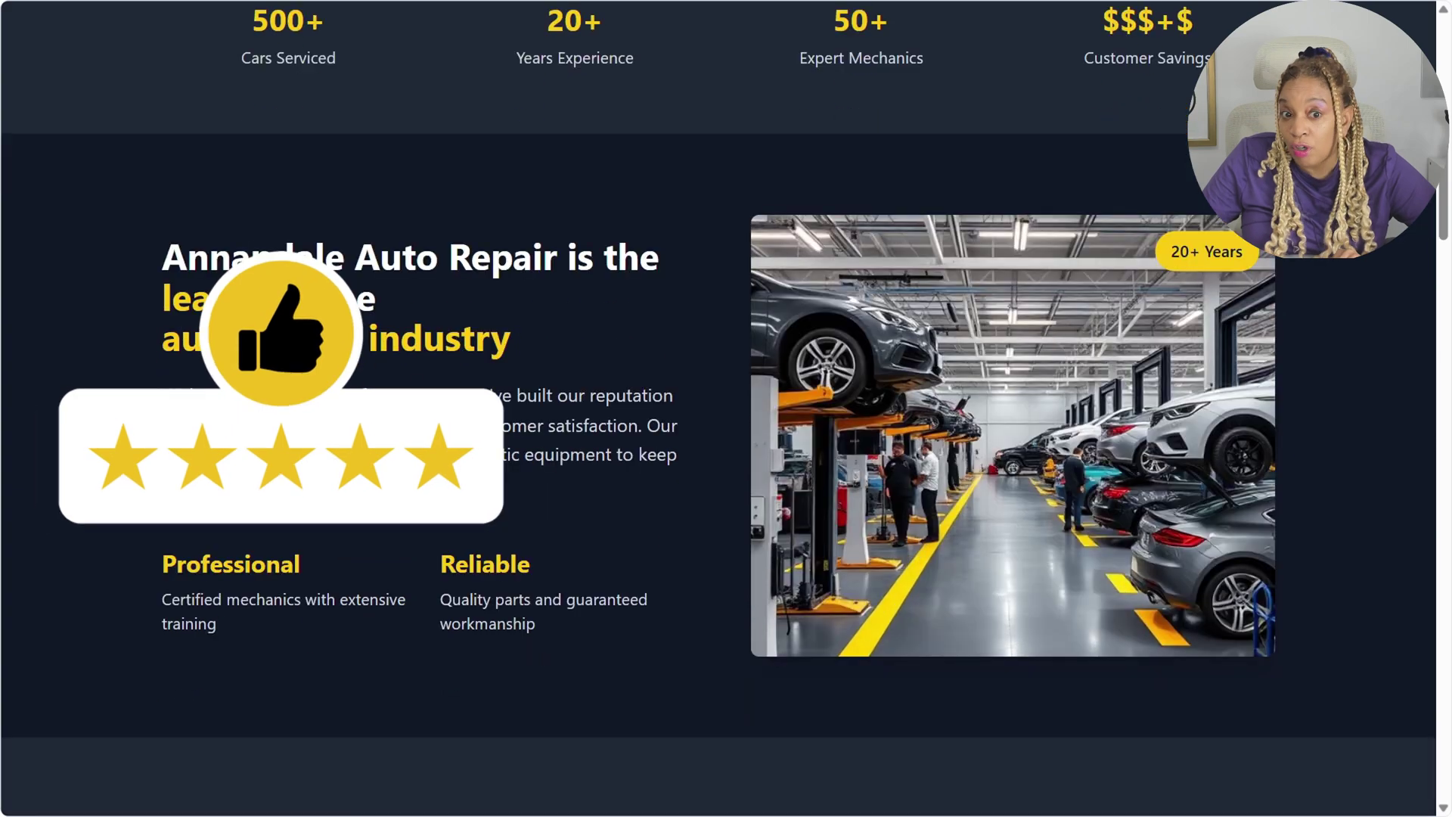
scroll(719, 409, down, 9)
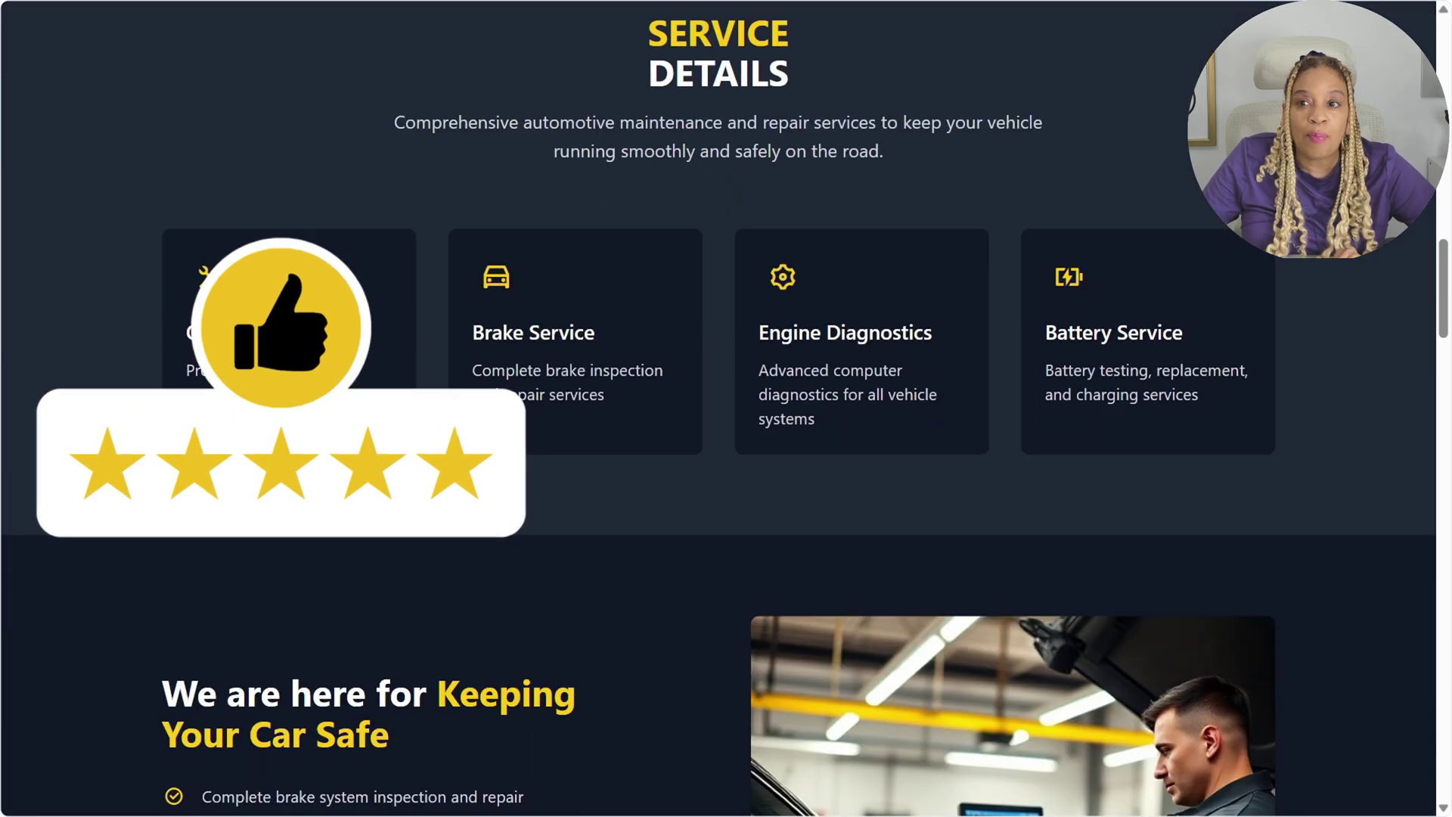
Step: Review the rest of the desktop home page from the car safety section through the service process and gallery to the footer
scroll(719, 409, down, 5)
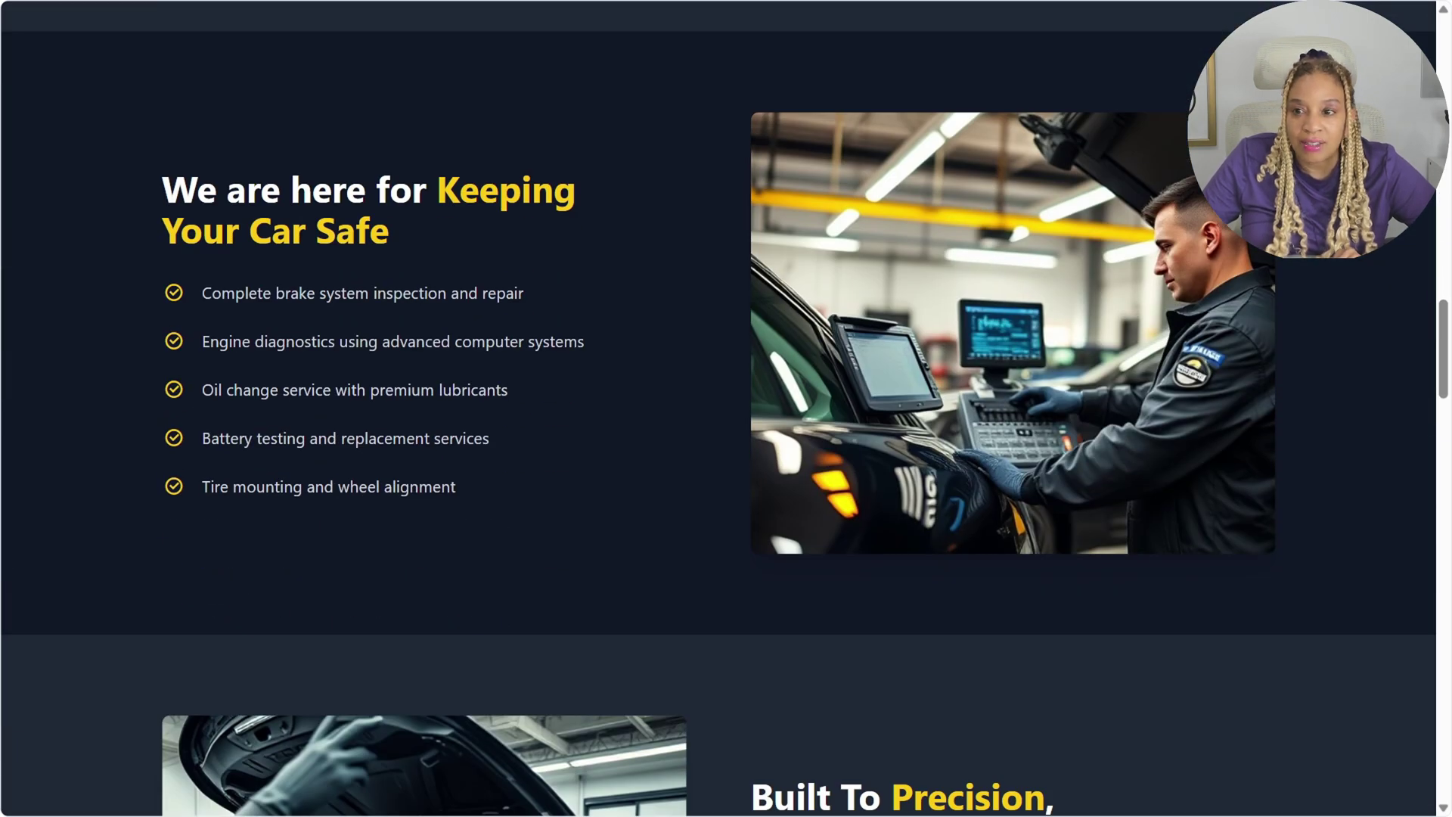
scroll(719, 408, down, 7)
scroll(718, 409, down, 9)
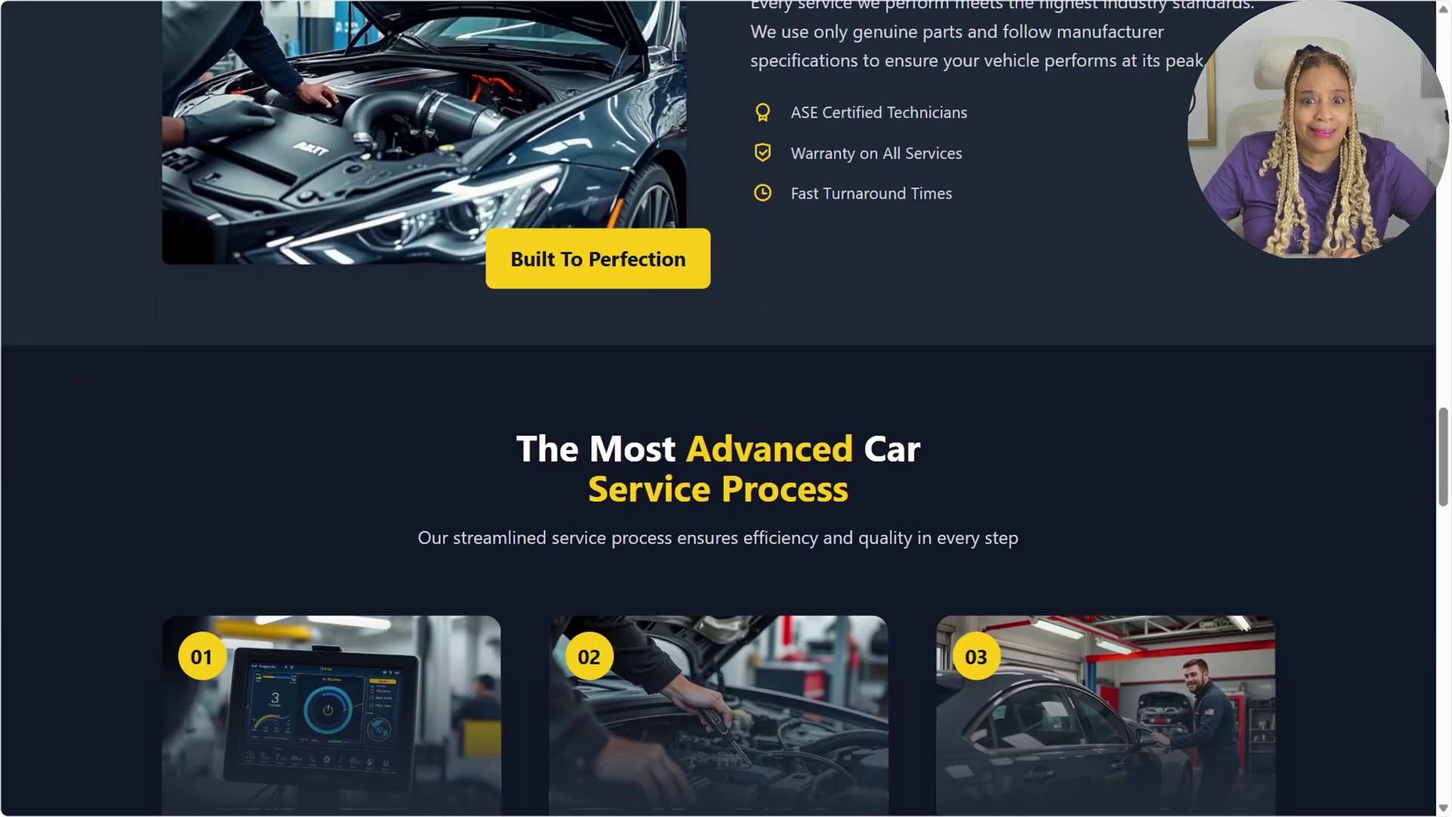
scroll(719, 408, down, 11)
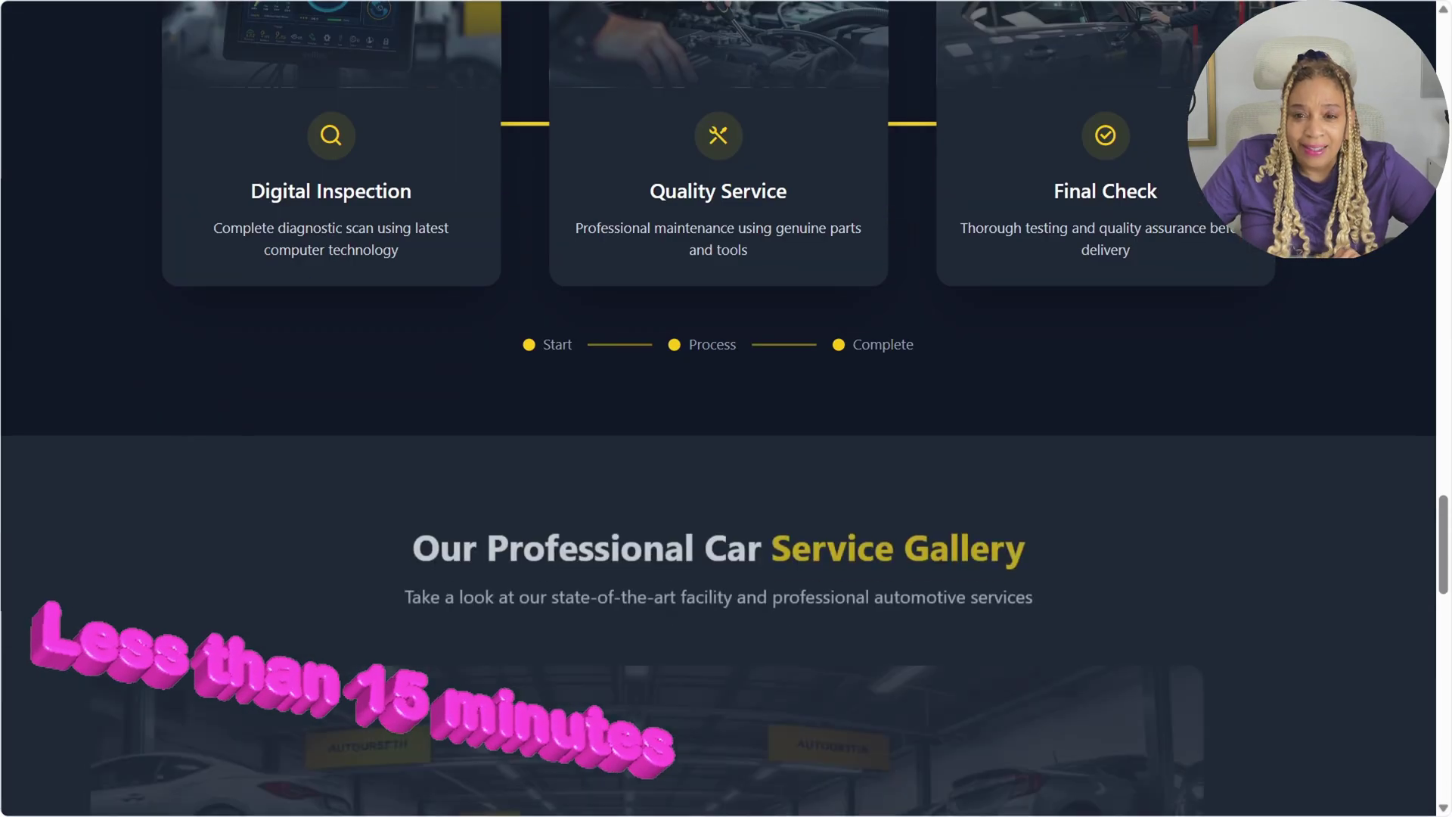
scroll(719, 409, down, 8)
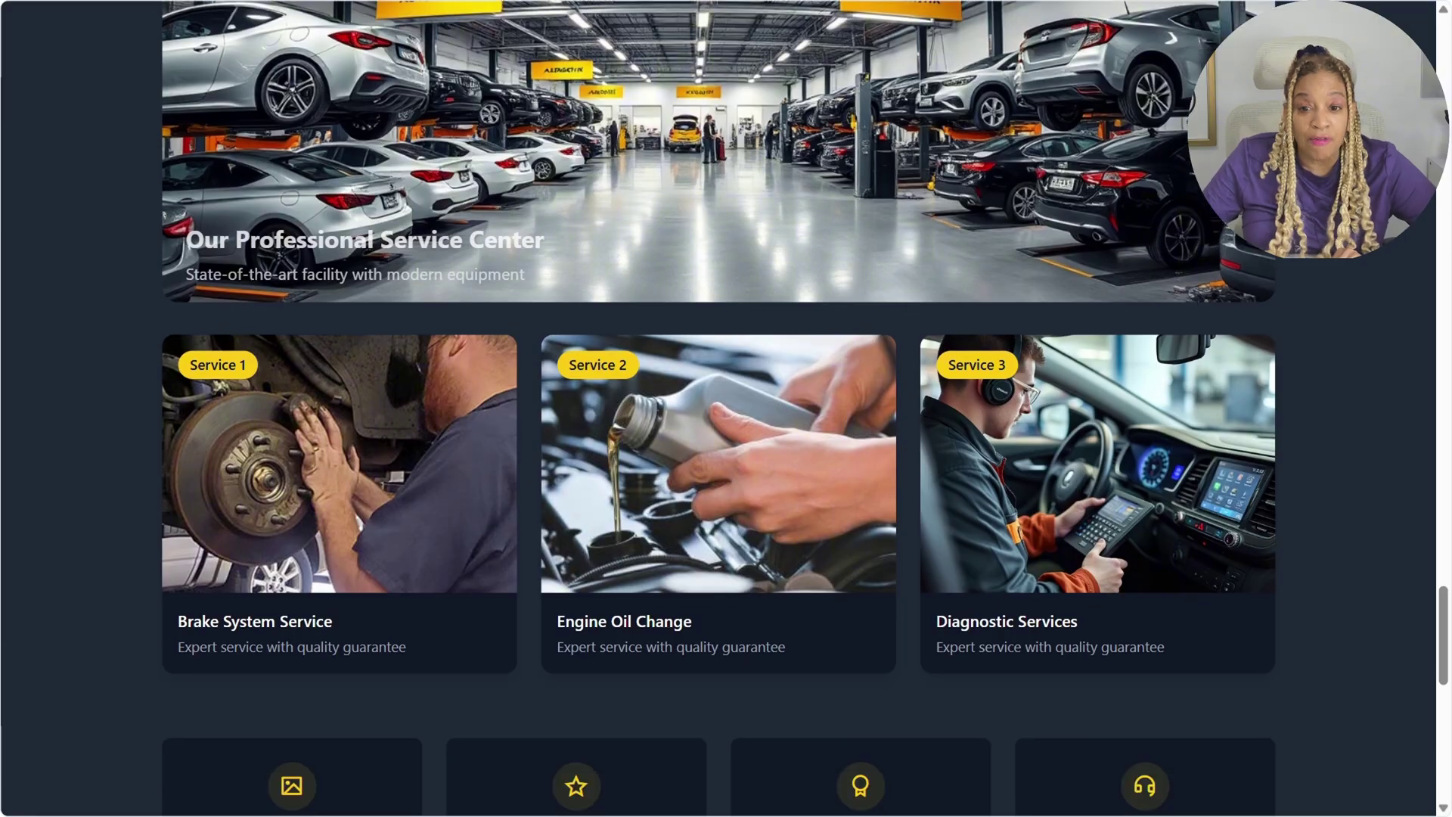
scroll(719, 409, down, 1)
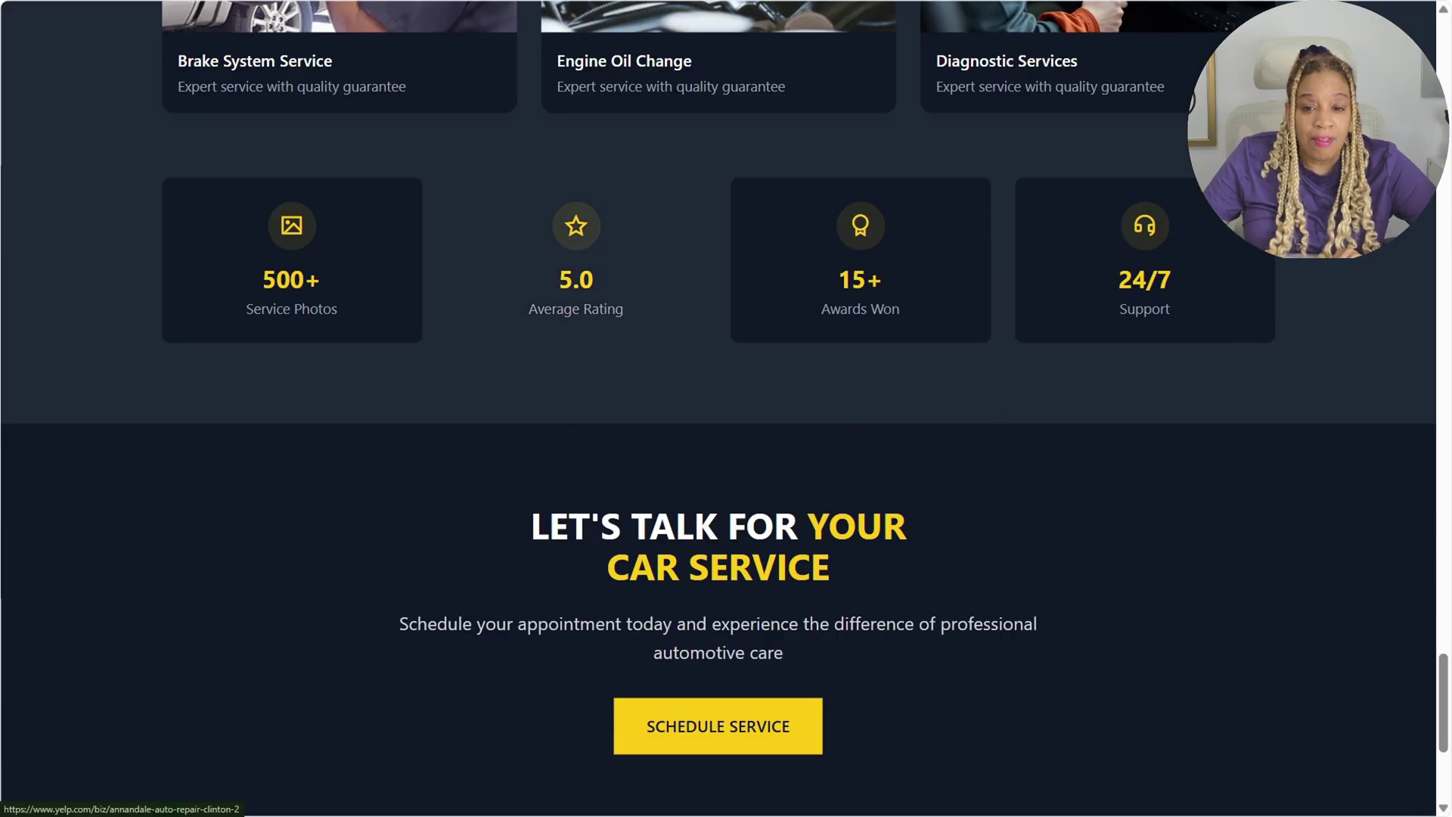
scroll(718, 408, down, 5)
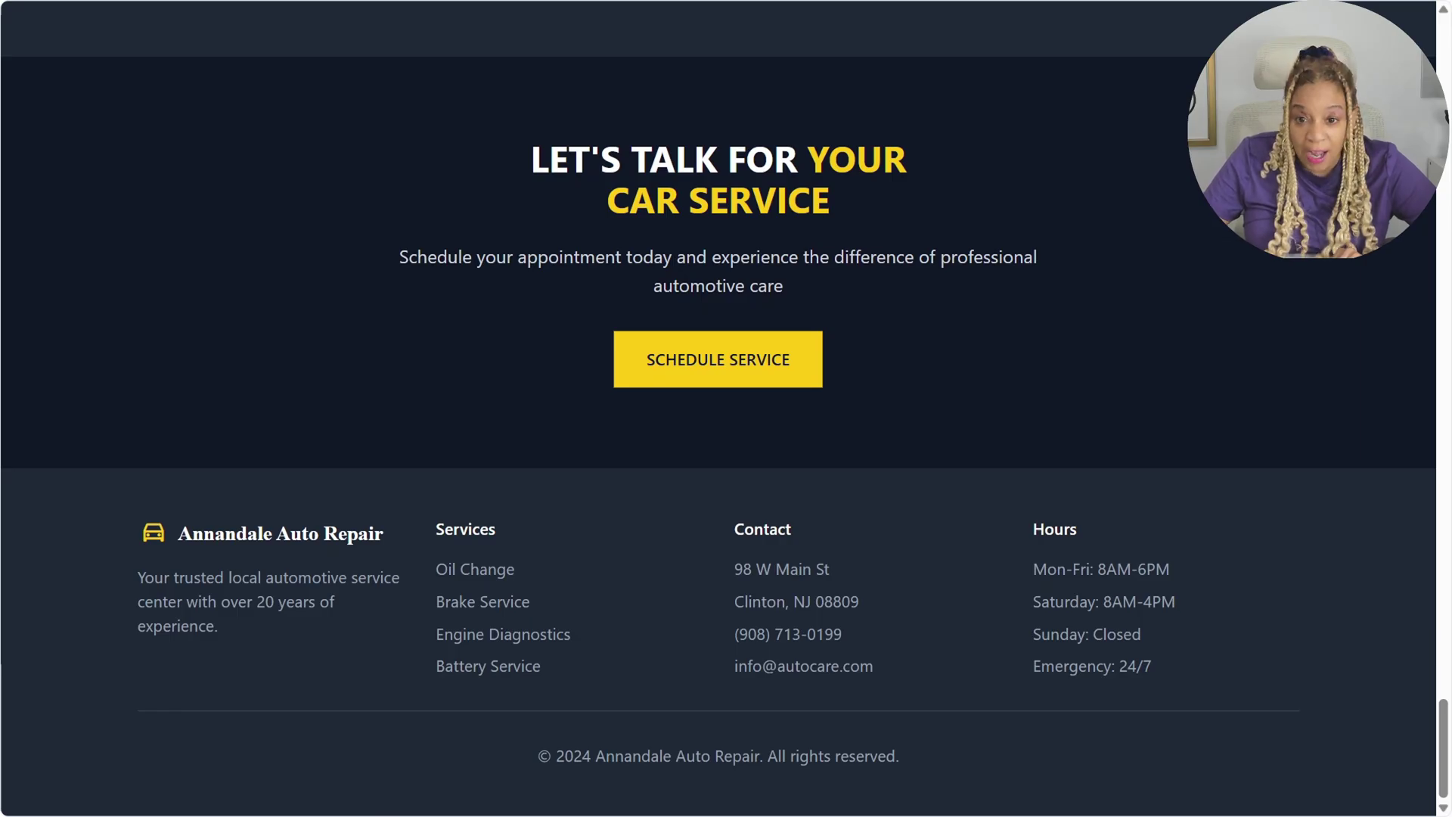
Step: Open the Services page and review it from the hero through the six service cards to the booking section and footer
scroll(719, 409, up, 20)
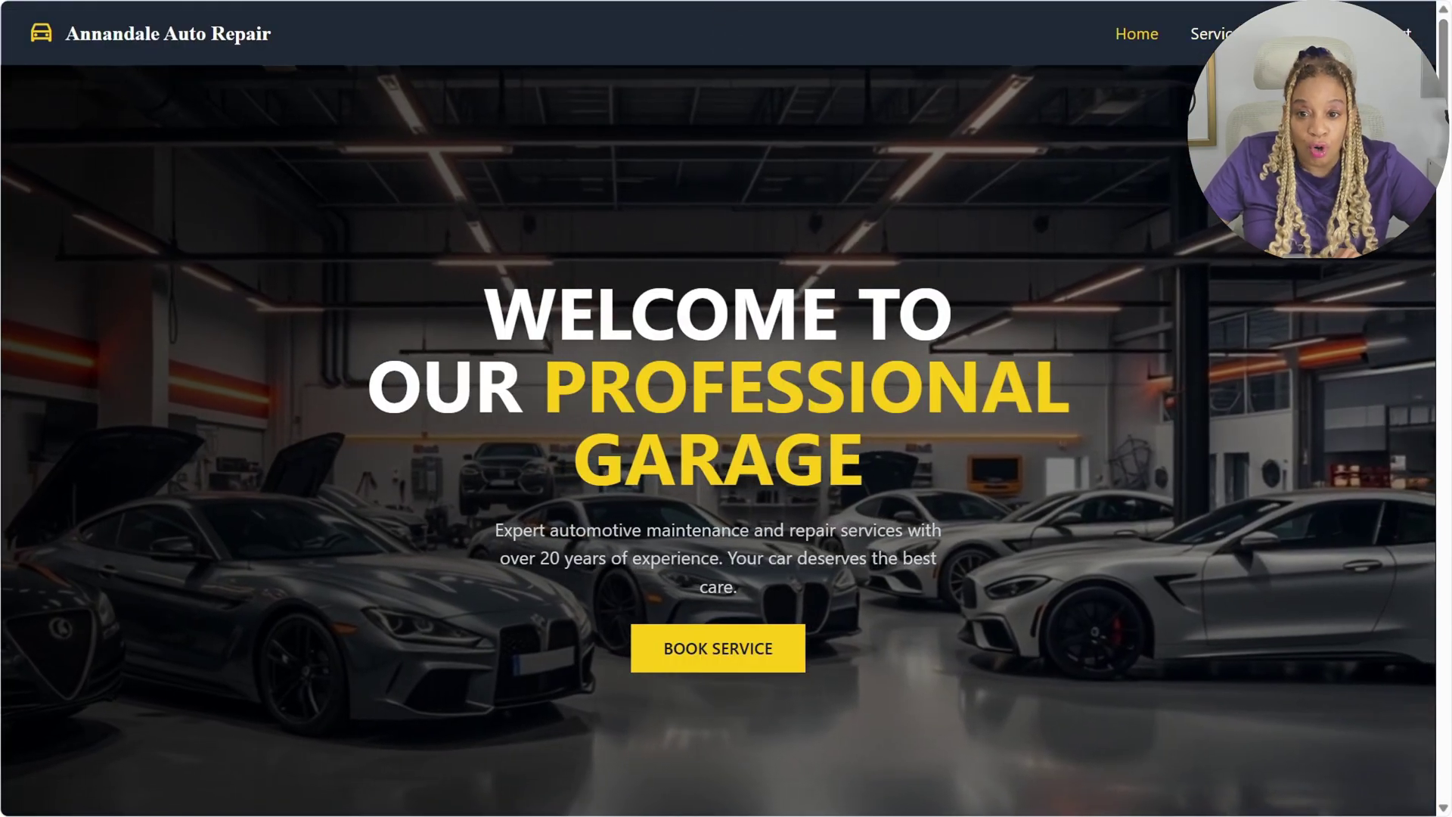
click(1213, 34)
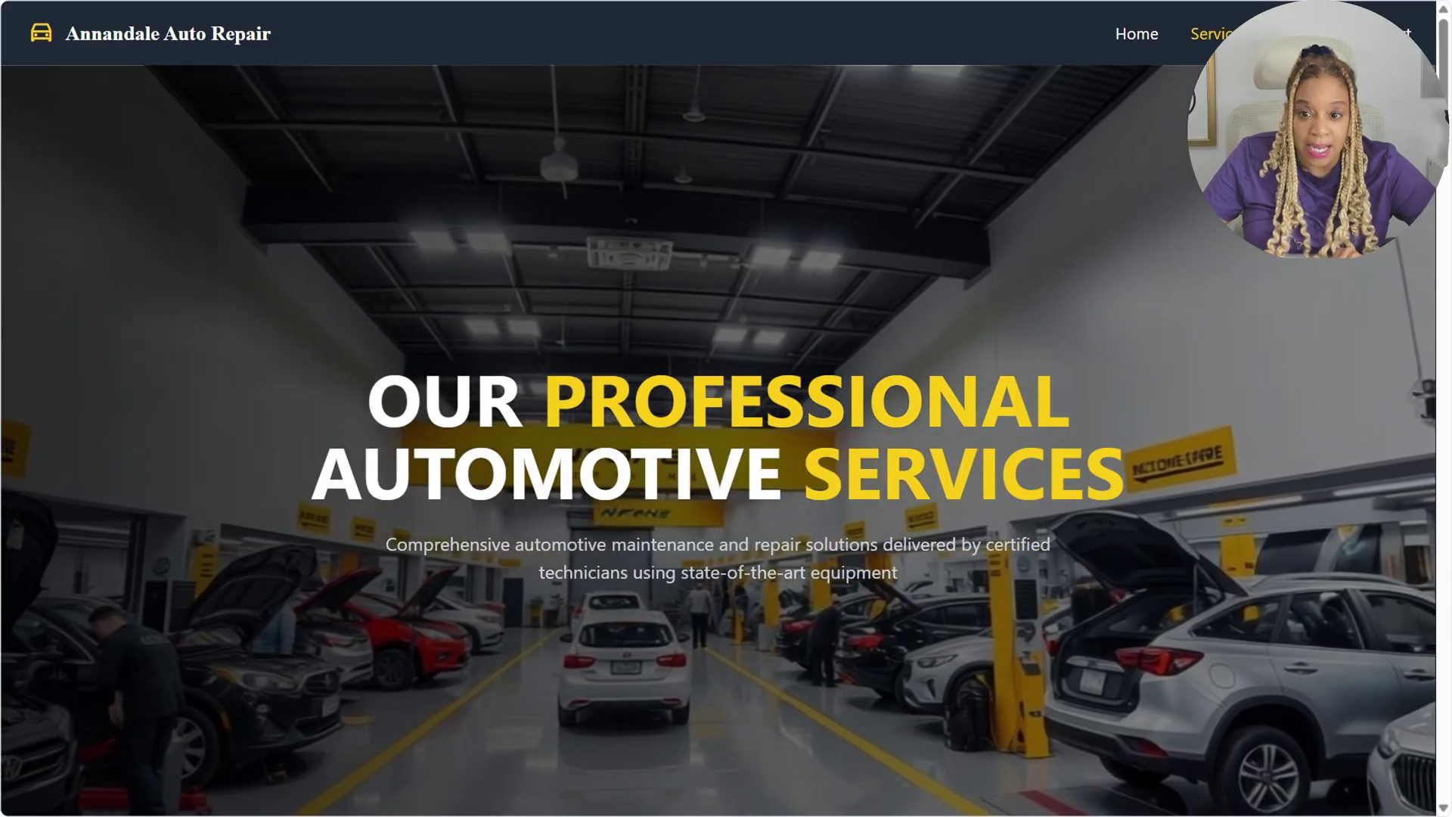
scroll(483, 124, down, 1)
scroll(719, 409, down, 12)
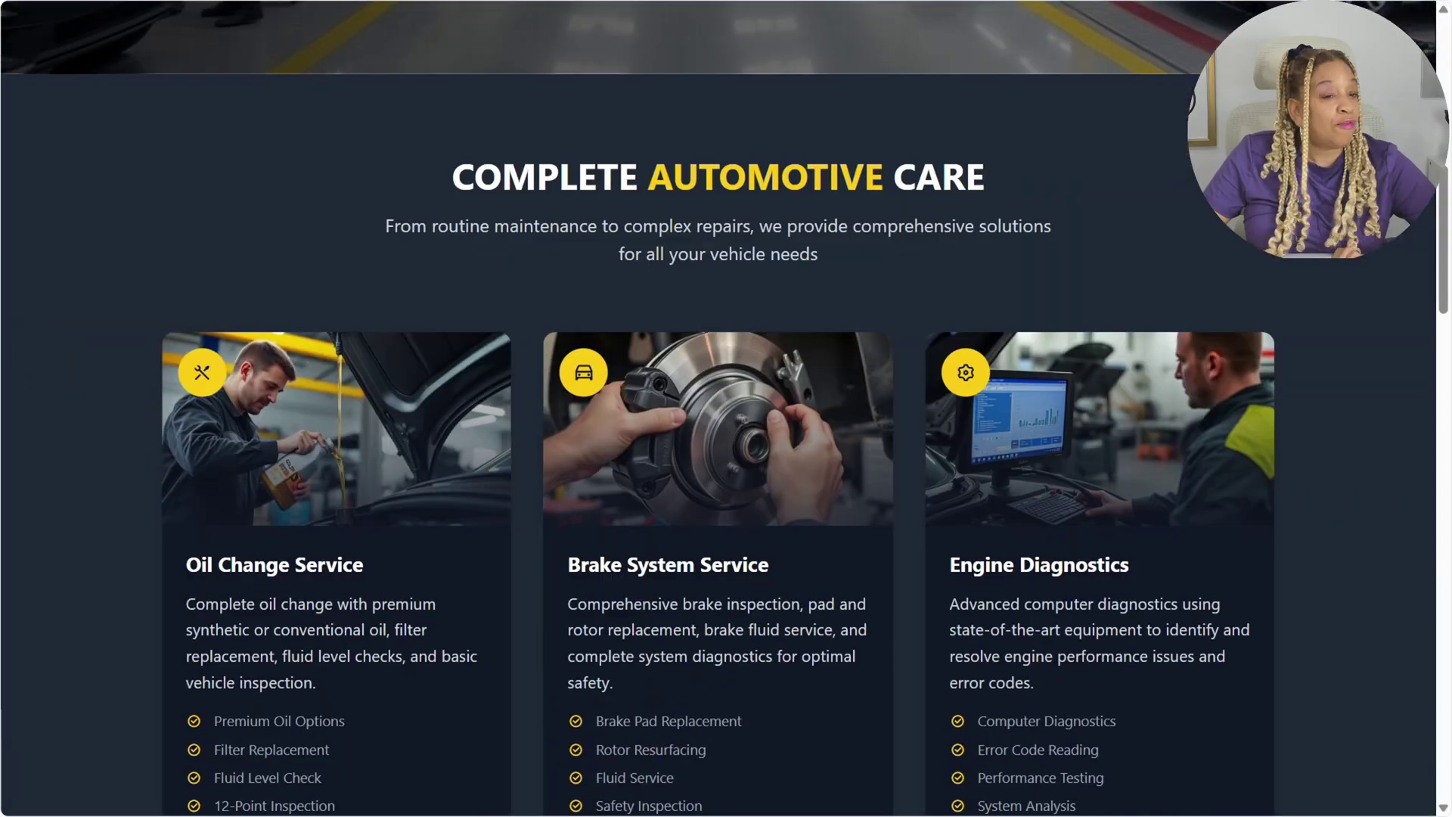
scroll(719, 409, down, 8)
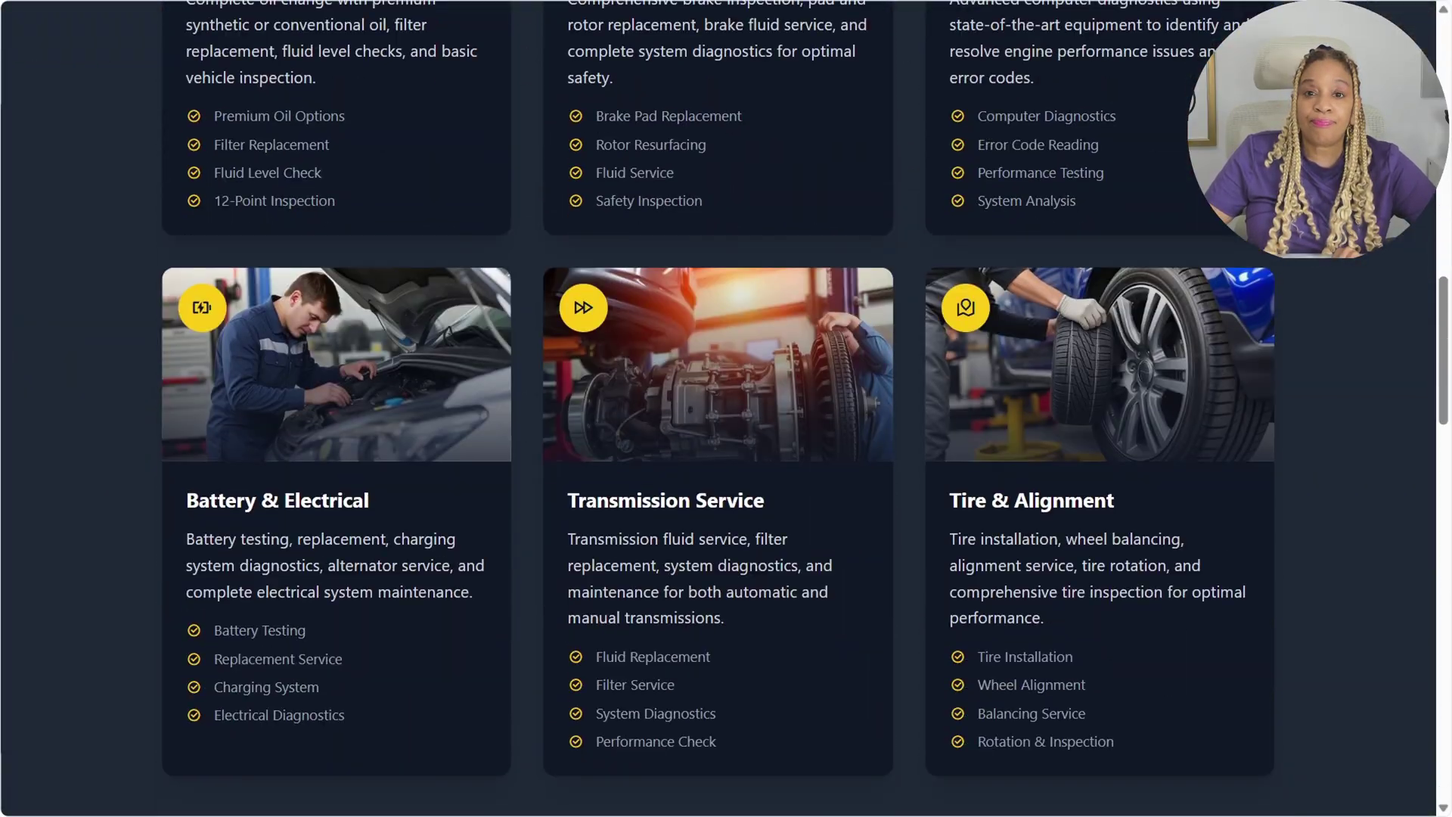
scroll(719, 408, down, 2)
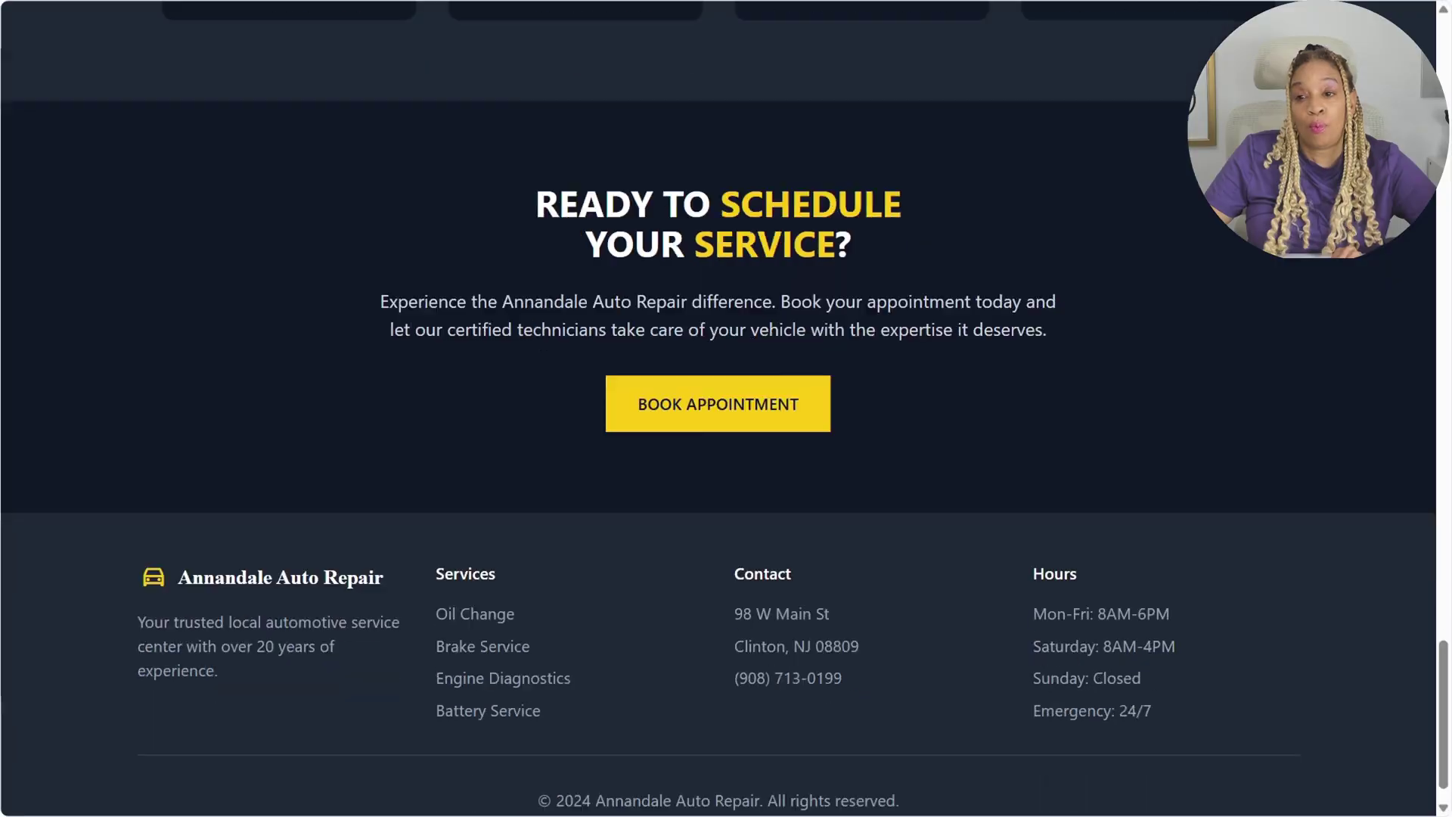
scroll(719, 409, down, 1)
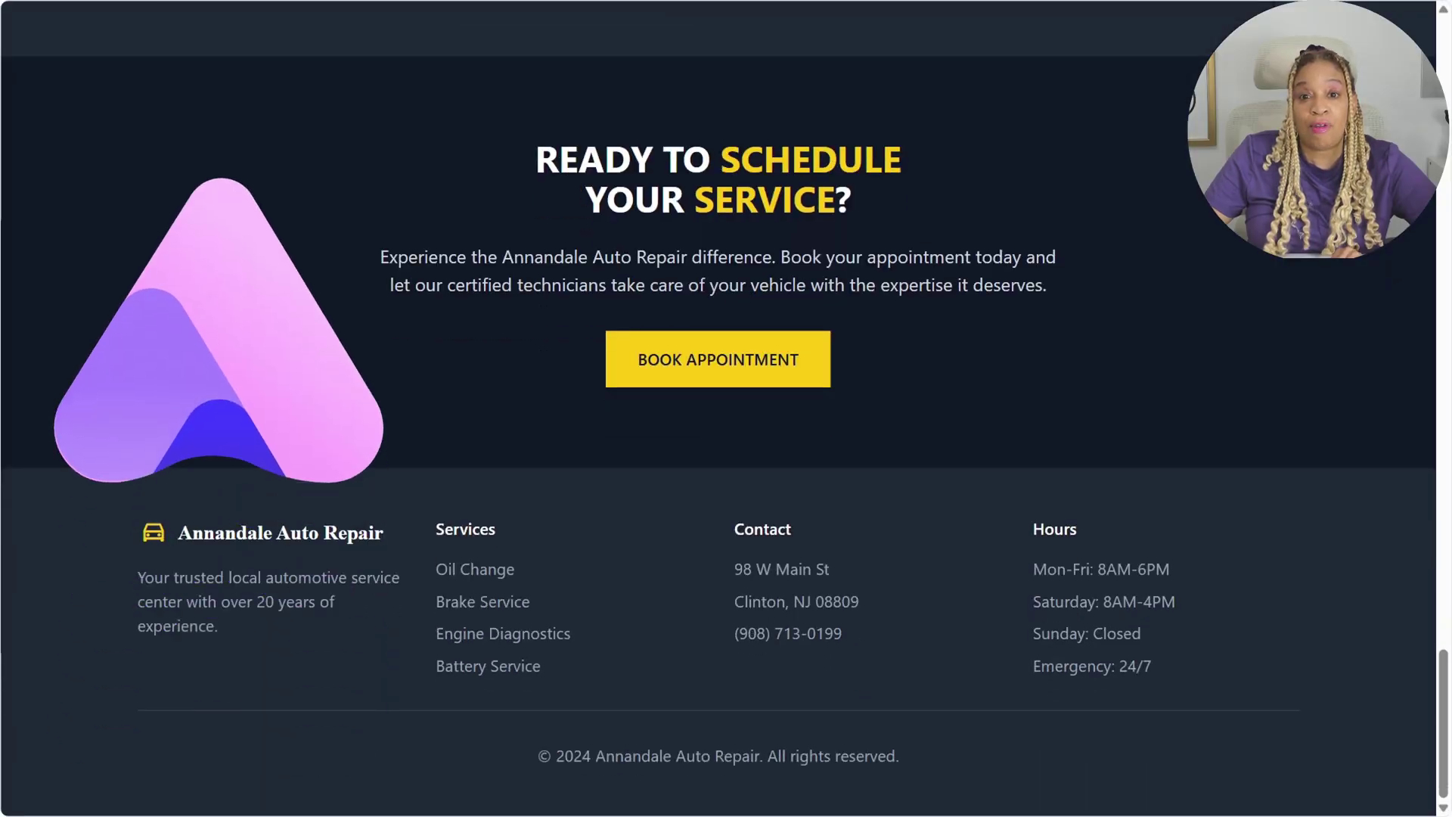
Step: Open the About page and review its hero, Our Story, Expert Team, Core Values and statistics sections
scroll(718, 408, up, 20)
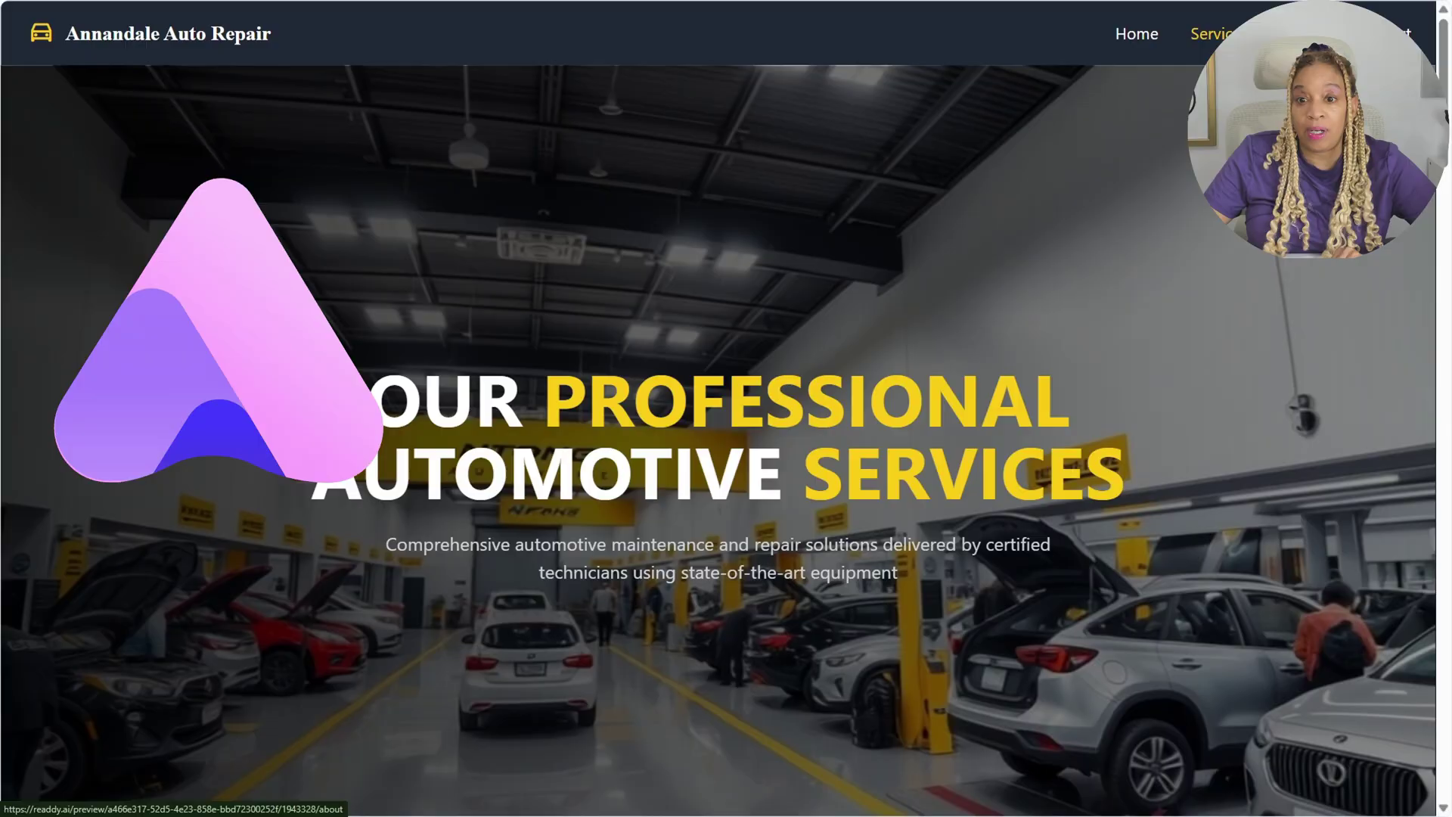
click(1303, 34)
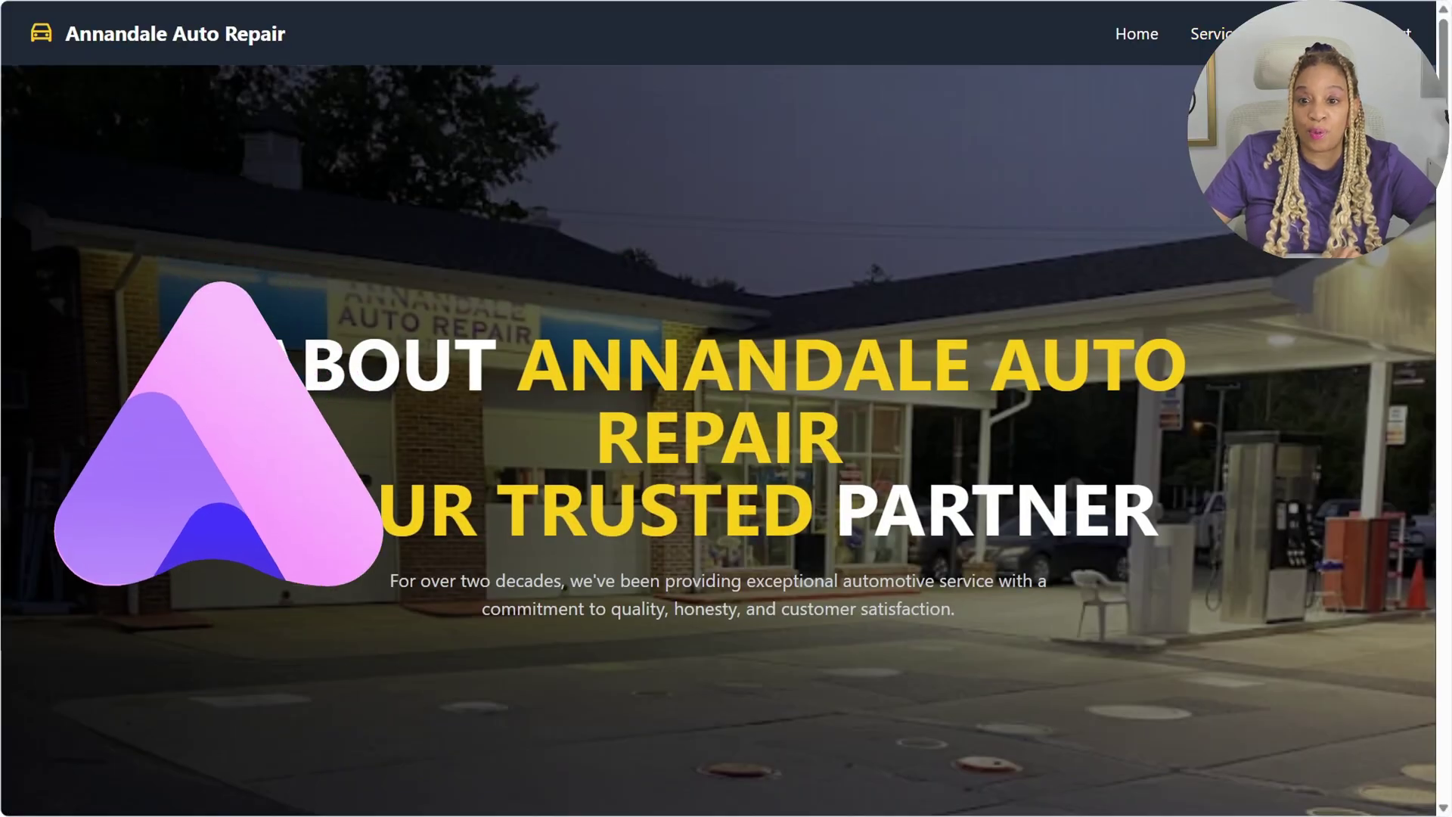
scroll(719, 408, down, 10)
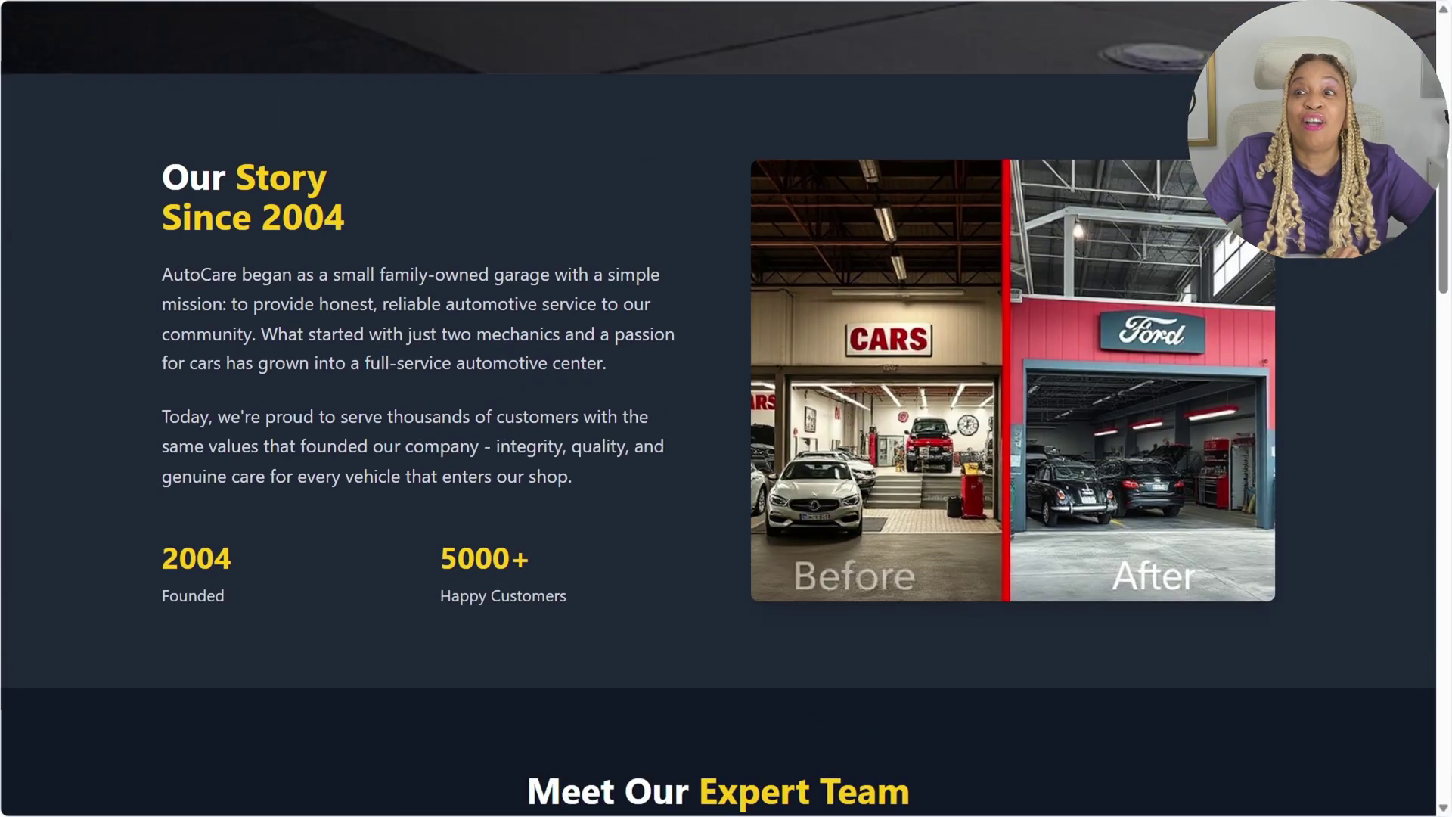
scroll(718, 408, down, 10)
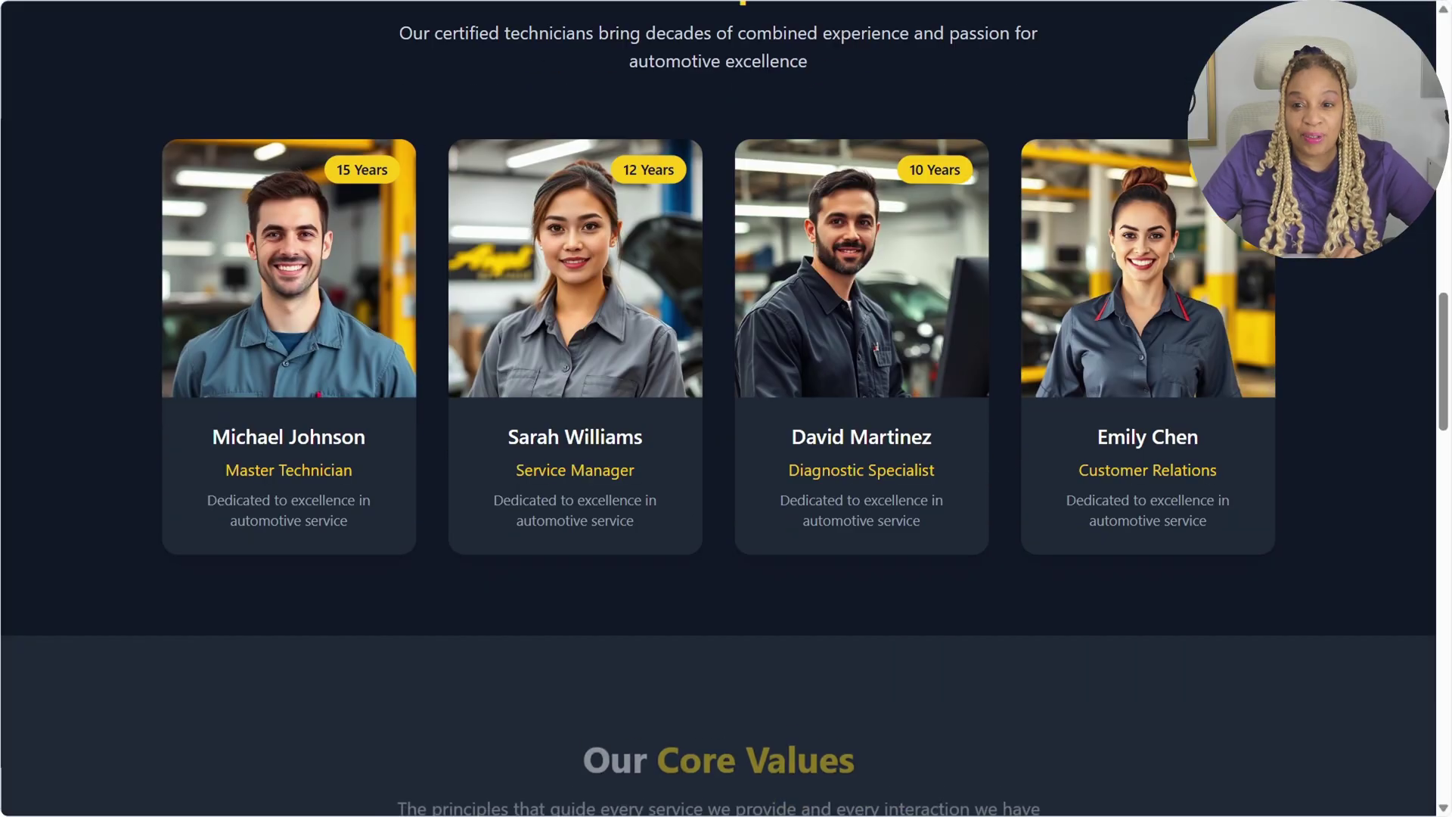
scroll(718, 409, down, 7)
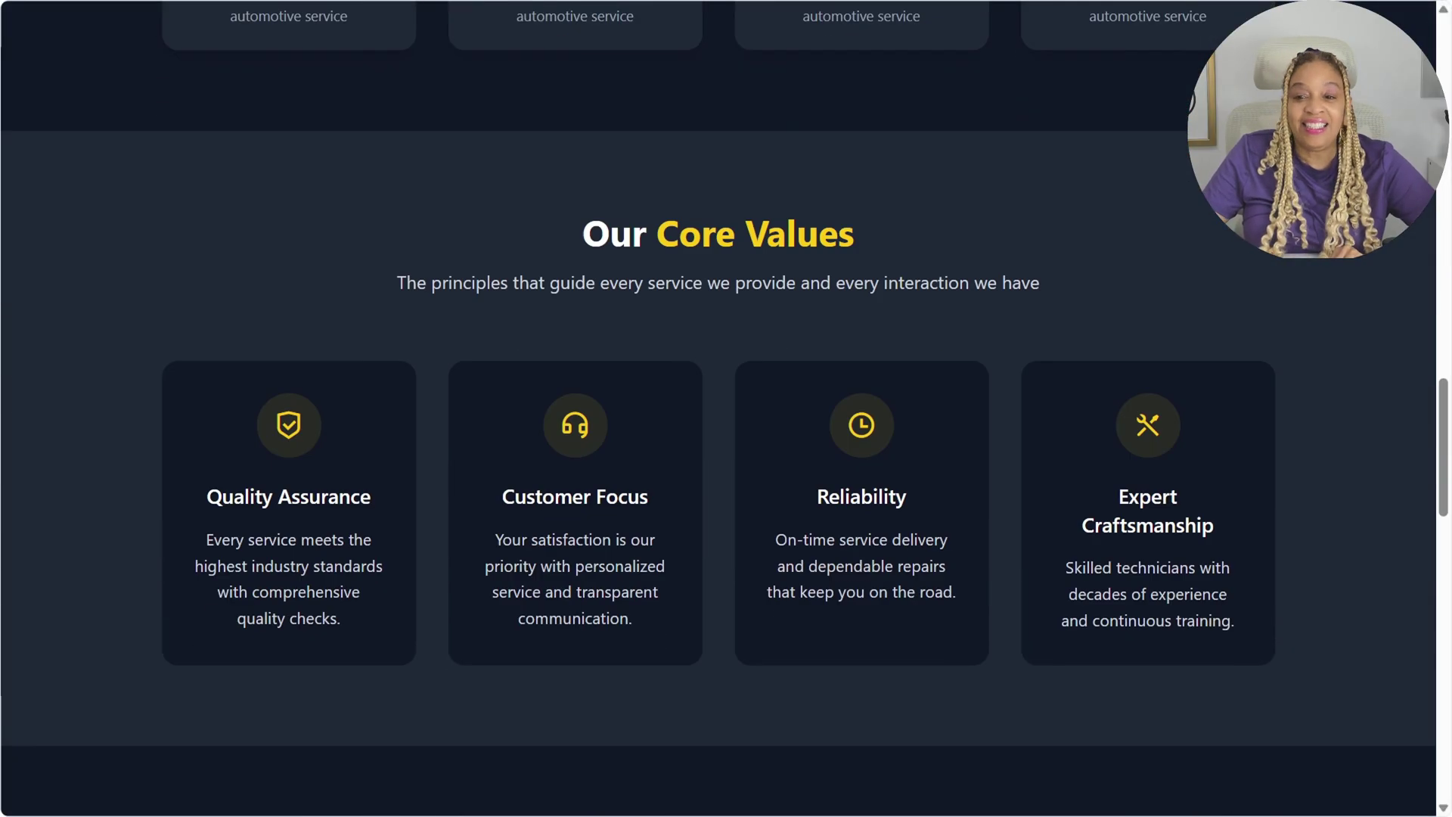
scroll(718, 408, down, 12)
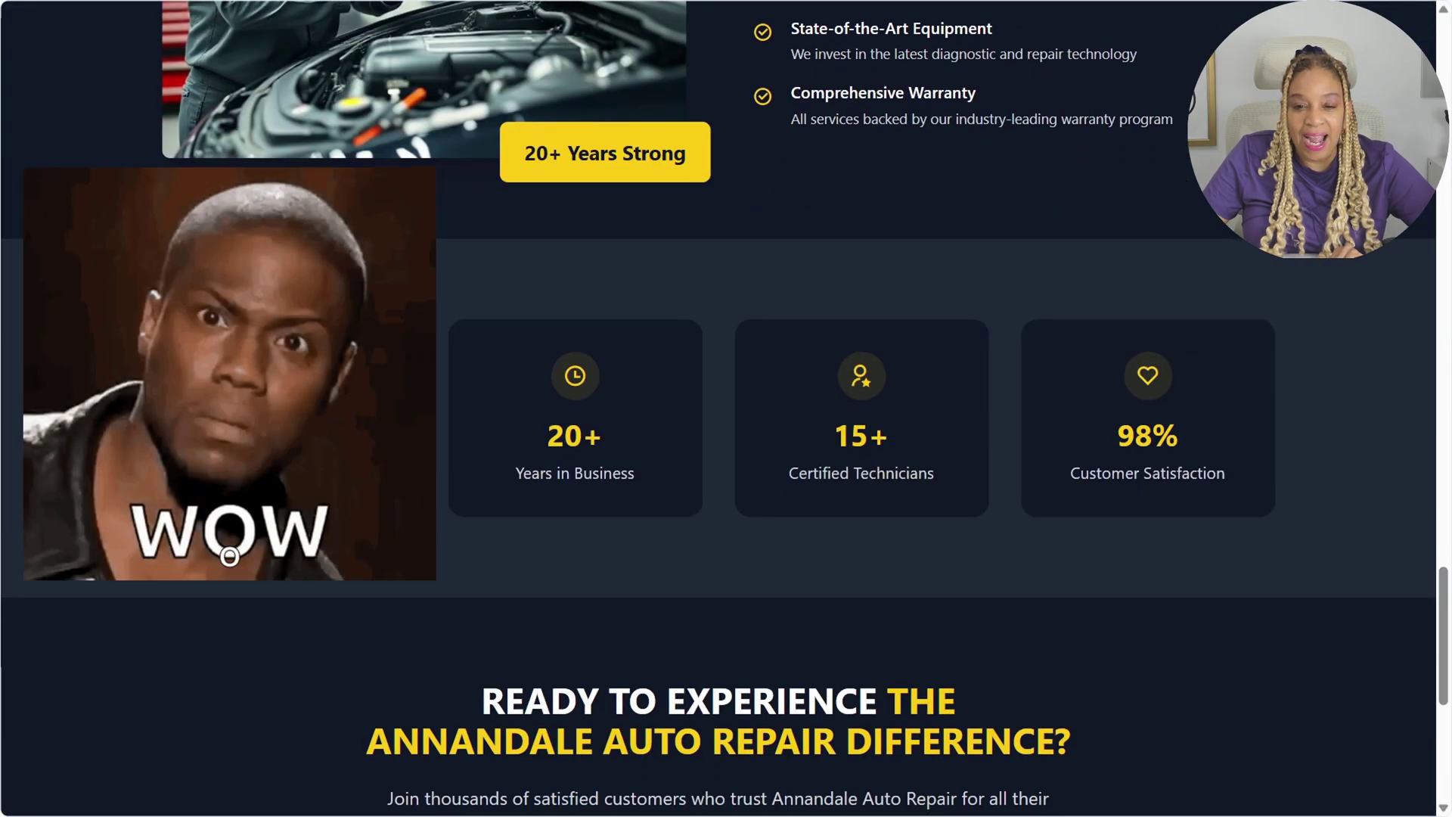
scroll(719, 409, down, 7)
Step: Open the Contact page and review its hero photo, contact cards, map, Operating Hours and Multiple Ways to Connect sections
scroll(719, 408, up, 20)
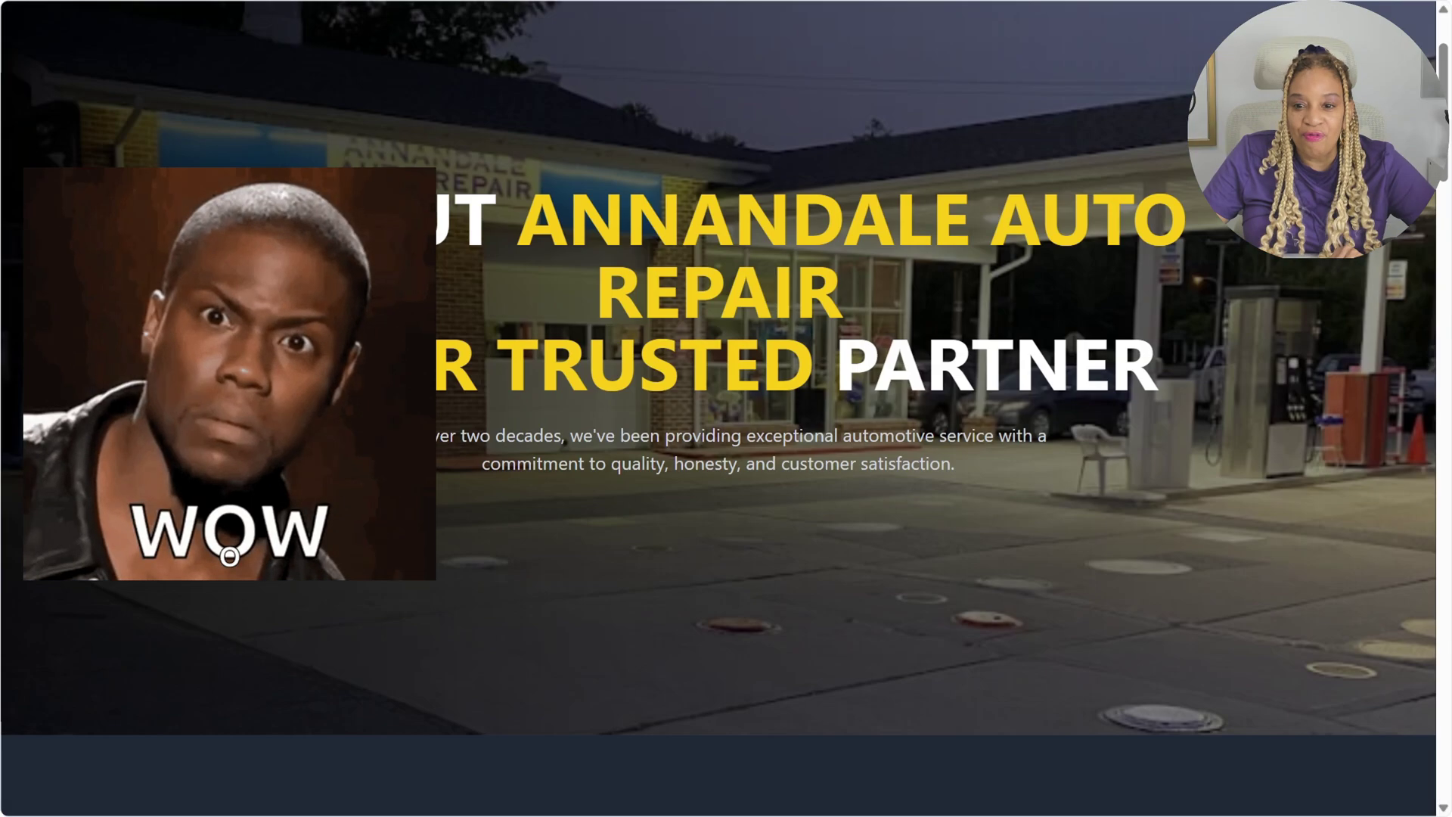
click(1386, 33)
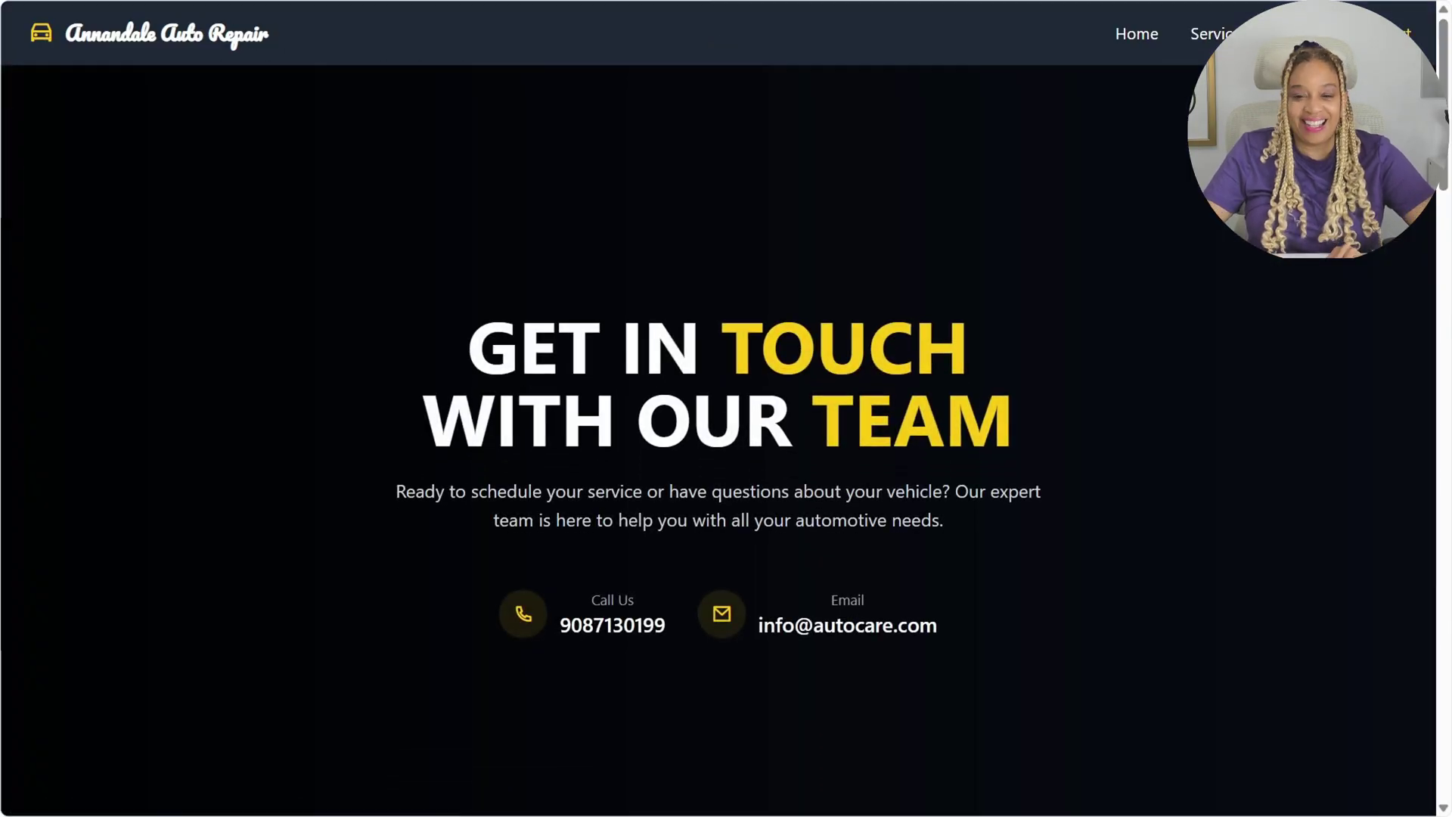
scroll(719, 409, down, 3)
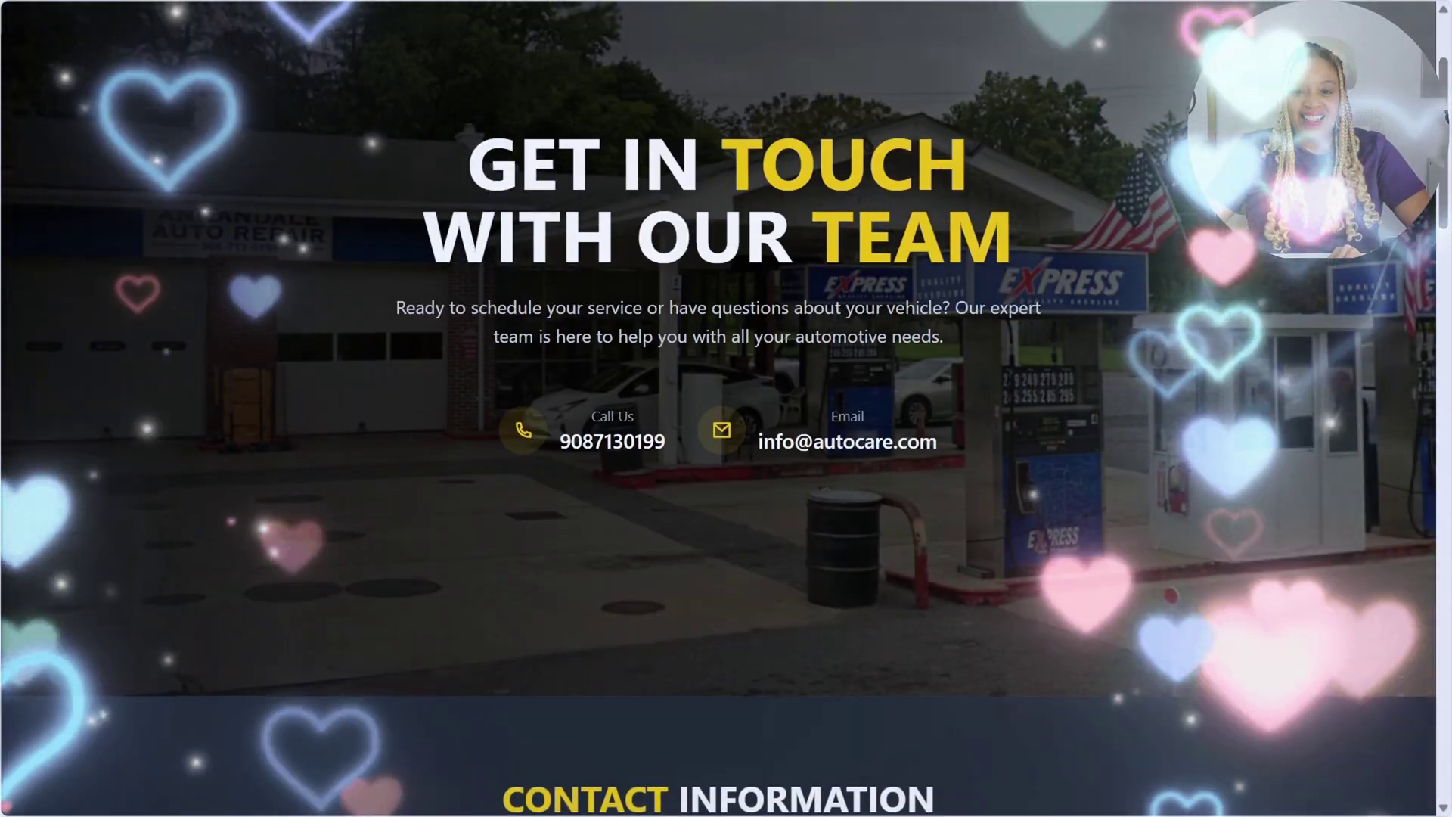
scroll(718, 408, up, 2)
scroll(718, 408, down, 8)
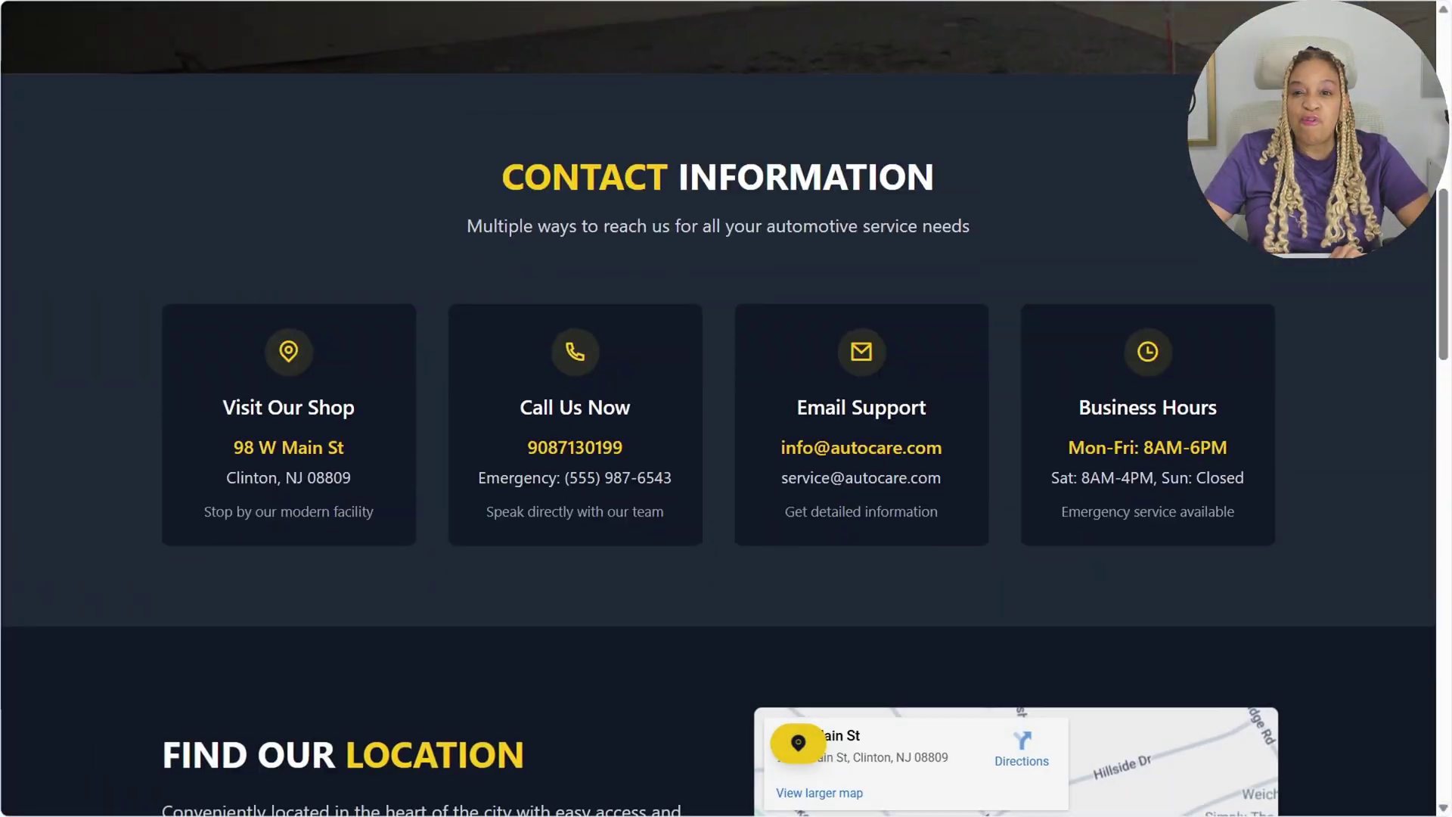
scroll(718, 408, down, 12)
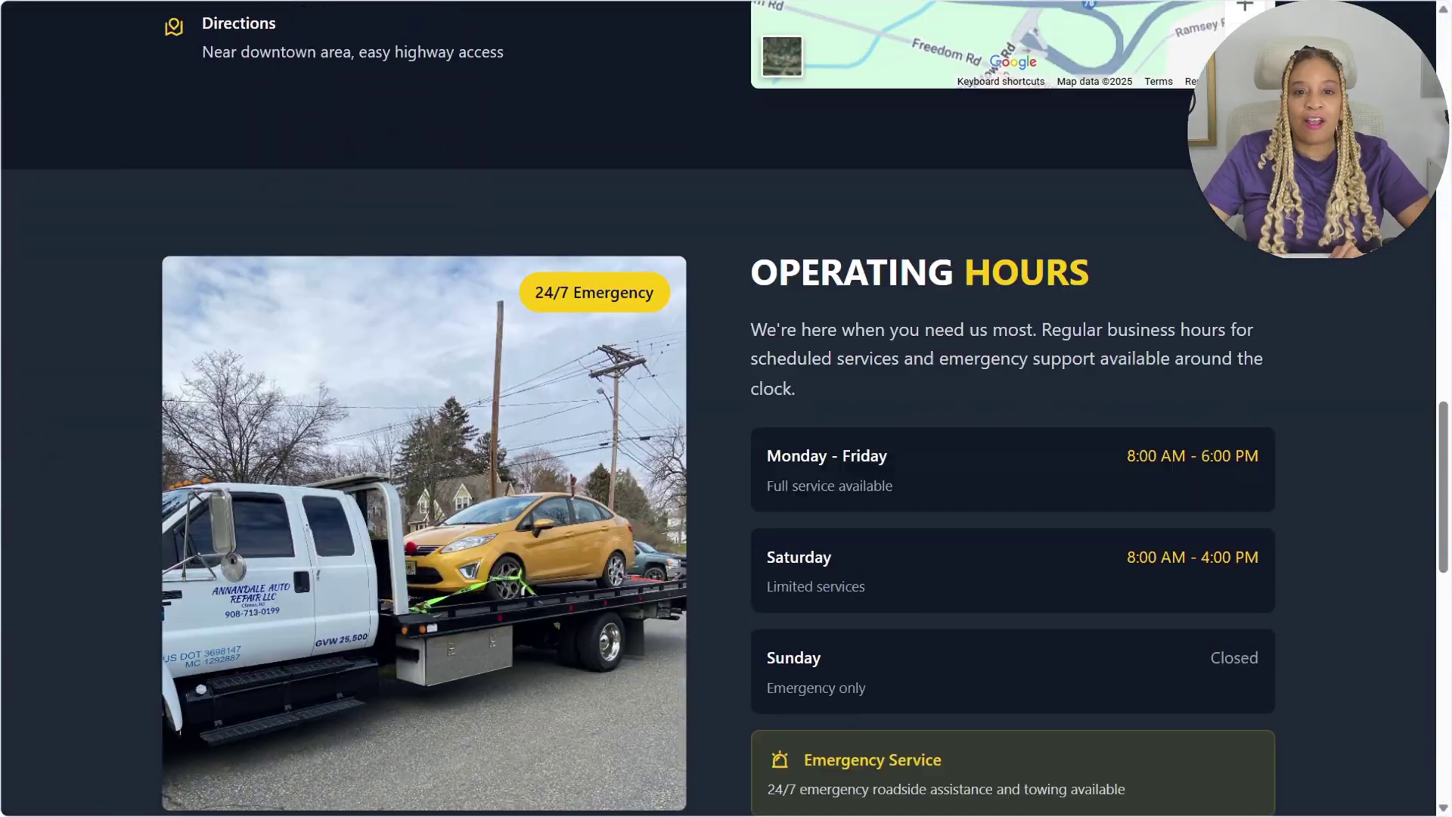
scroll(719, 408, down, 10)
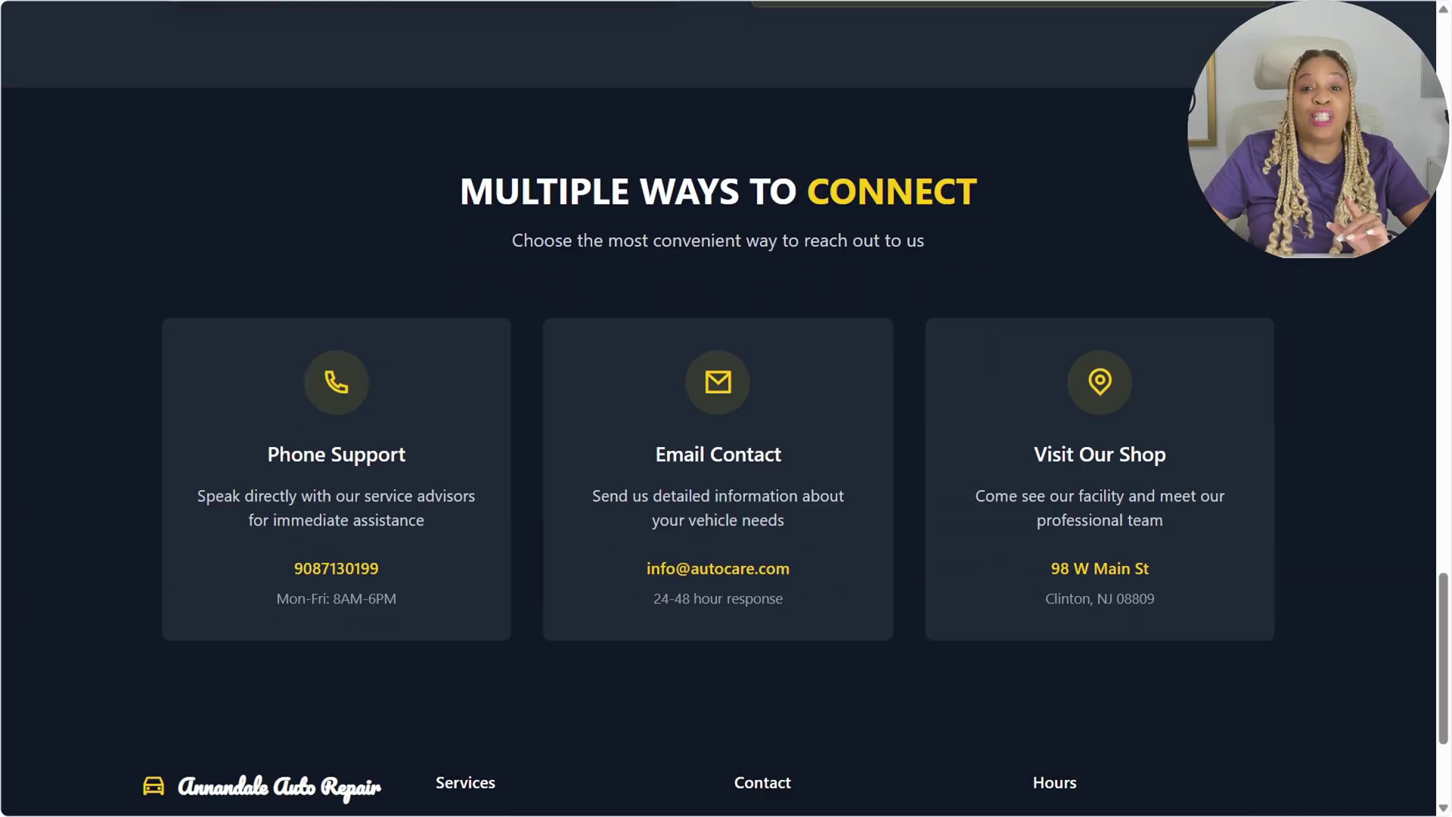
scroll(719, 409, down, 4)
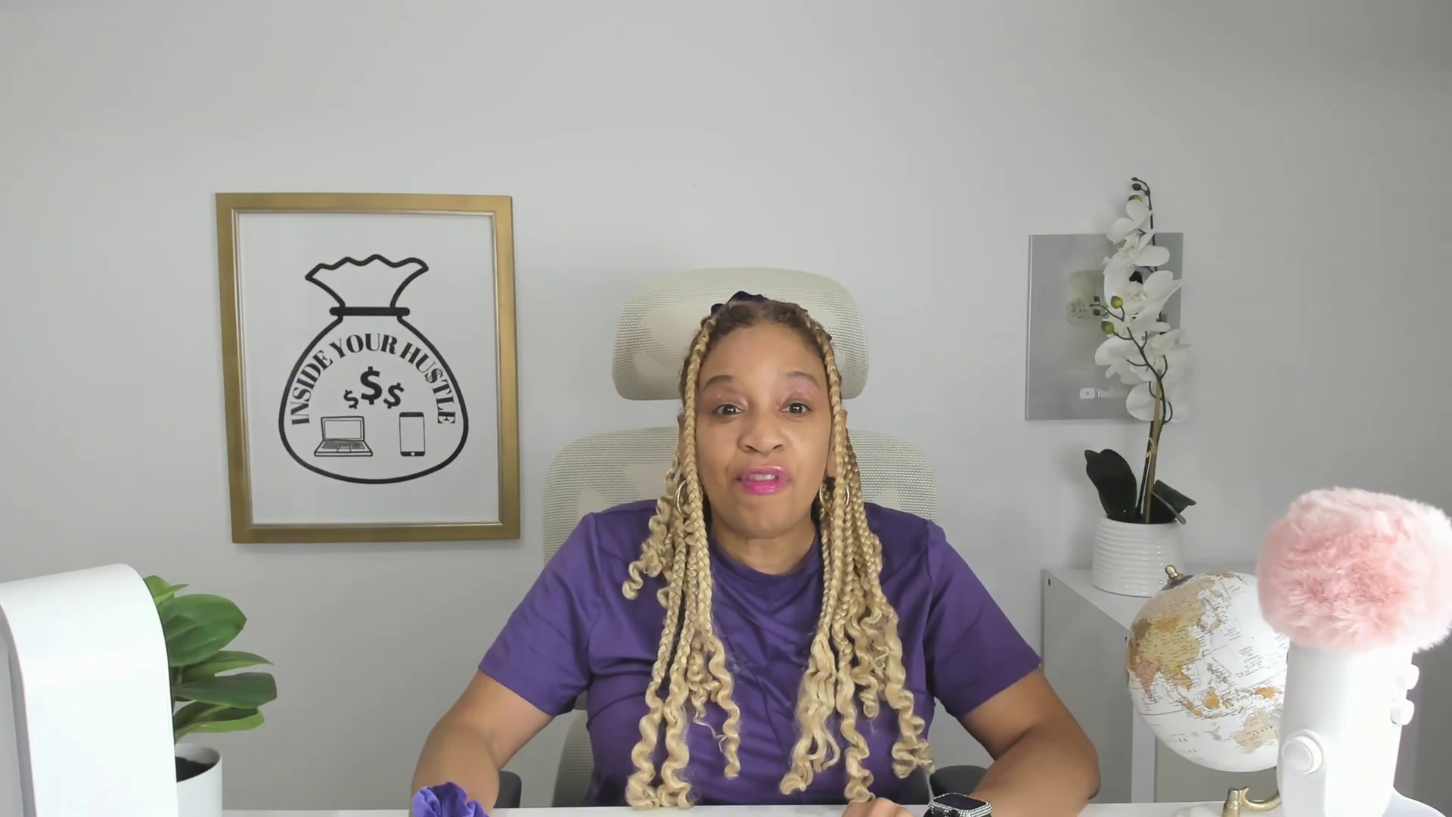